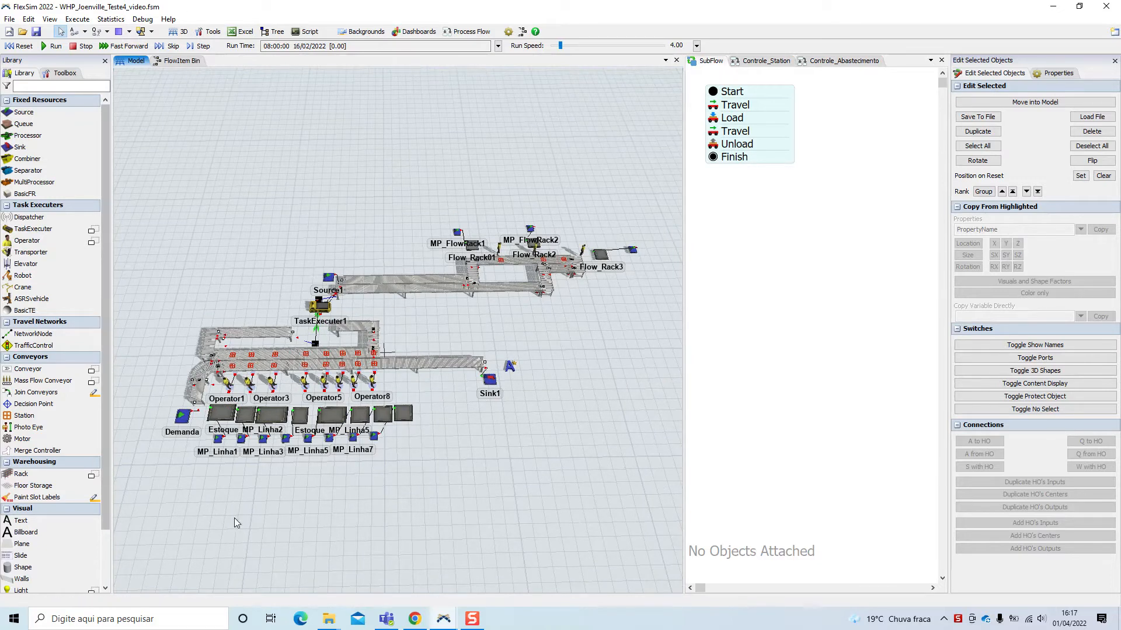
# - Survey the whole model, from the operator line and Sink1 to the flow-rack conveyor loop
pyautogui.moveTo(548, 347); pyautogui.dragTo(467, 421)
pyautogui.scroll(-2, 554, 417)
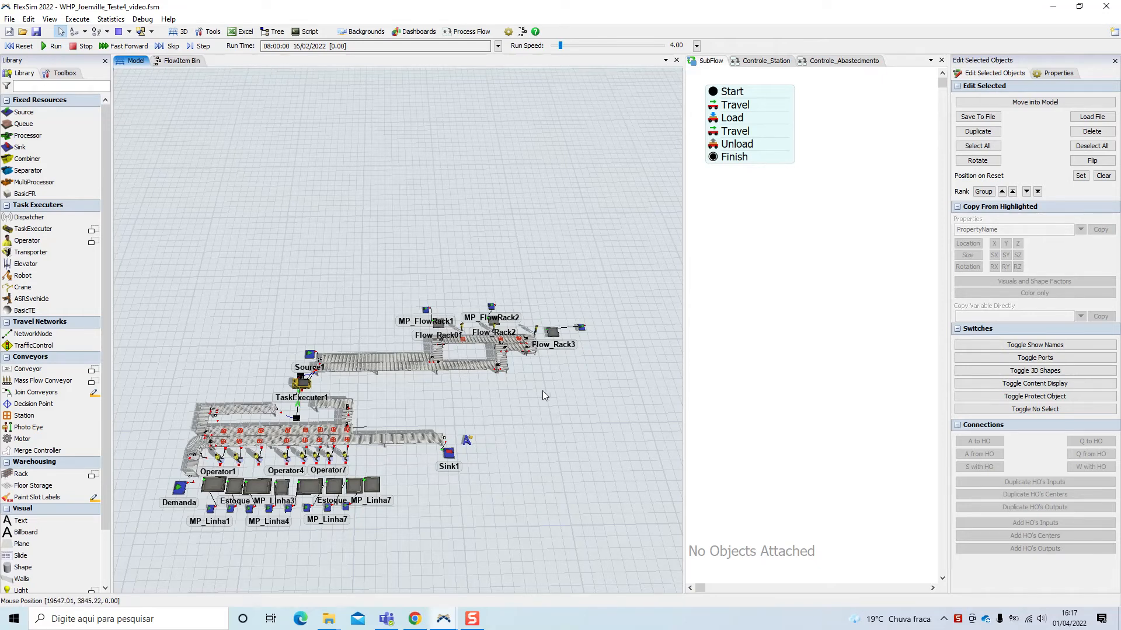
pyautogui.scroll(3, 542, 390)
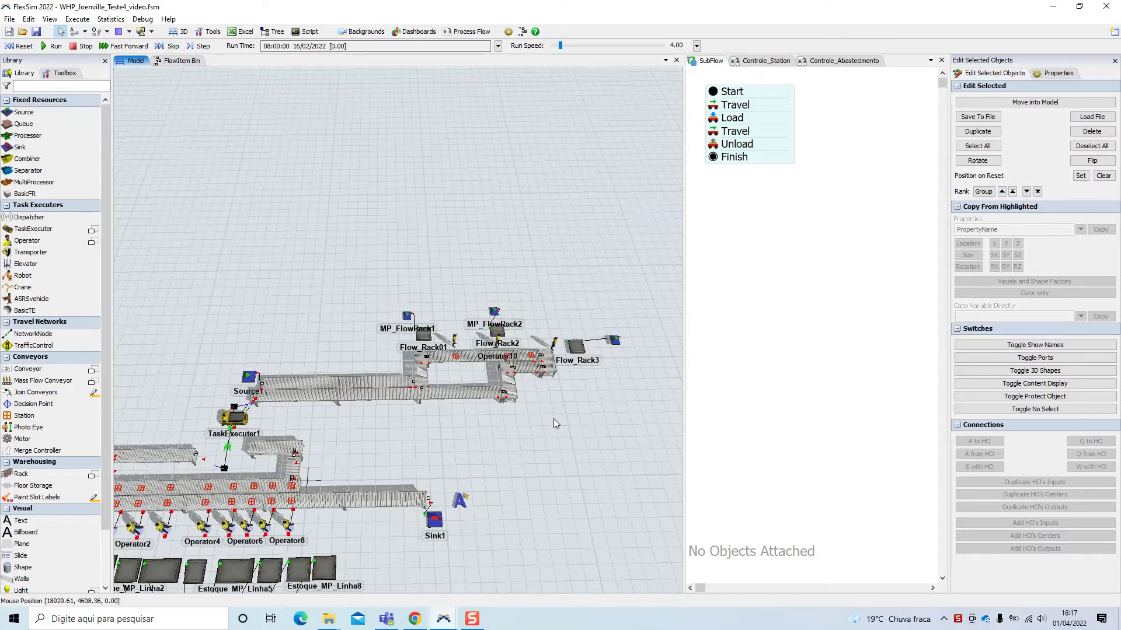
pyautogui.moveTo(553, 418); pyautogui.dragTo(615, 330)
pyautogui.scroll(4, 337, 429)
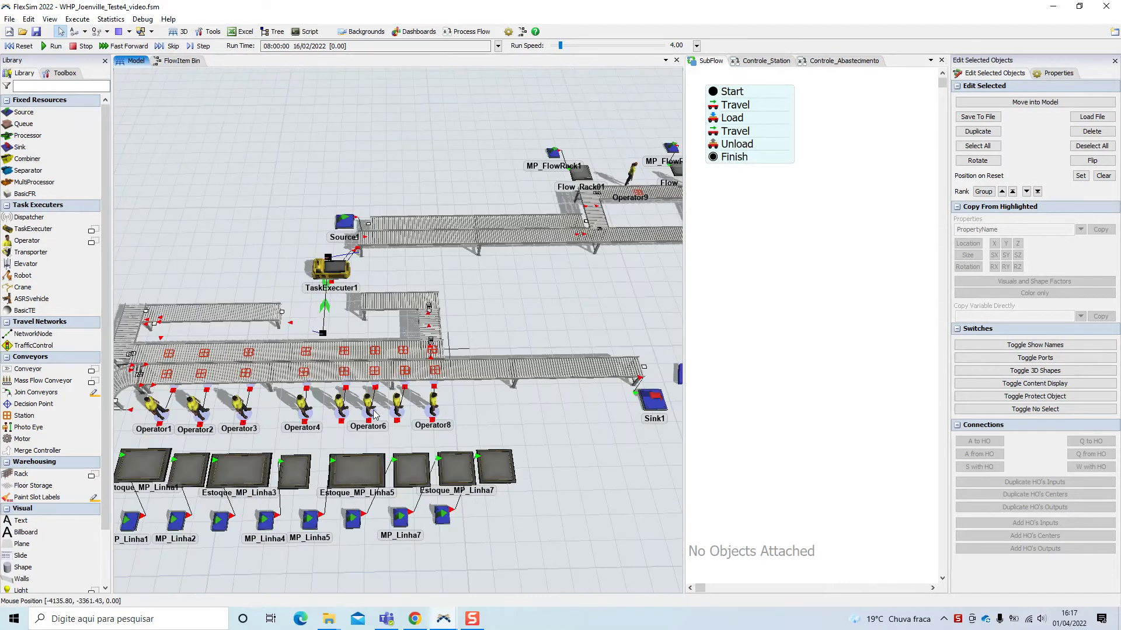
pyautogui.scroll(-2, 507, 310)
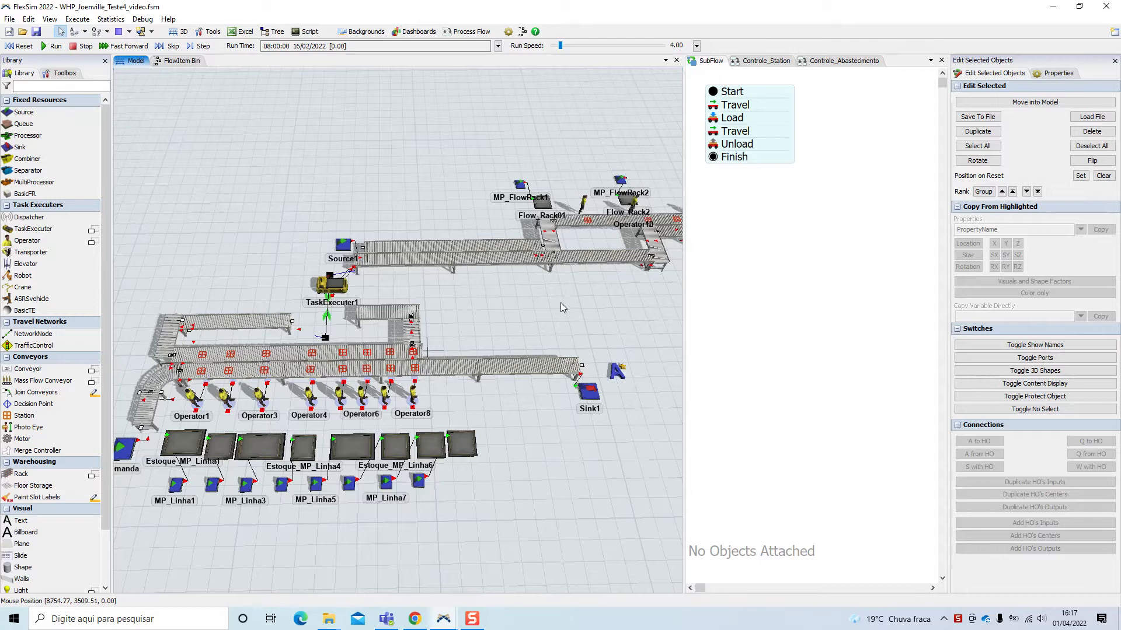
pyautogui.moveTo(560, 302); pyautogui.dragTo(540, 328)
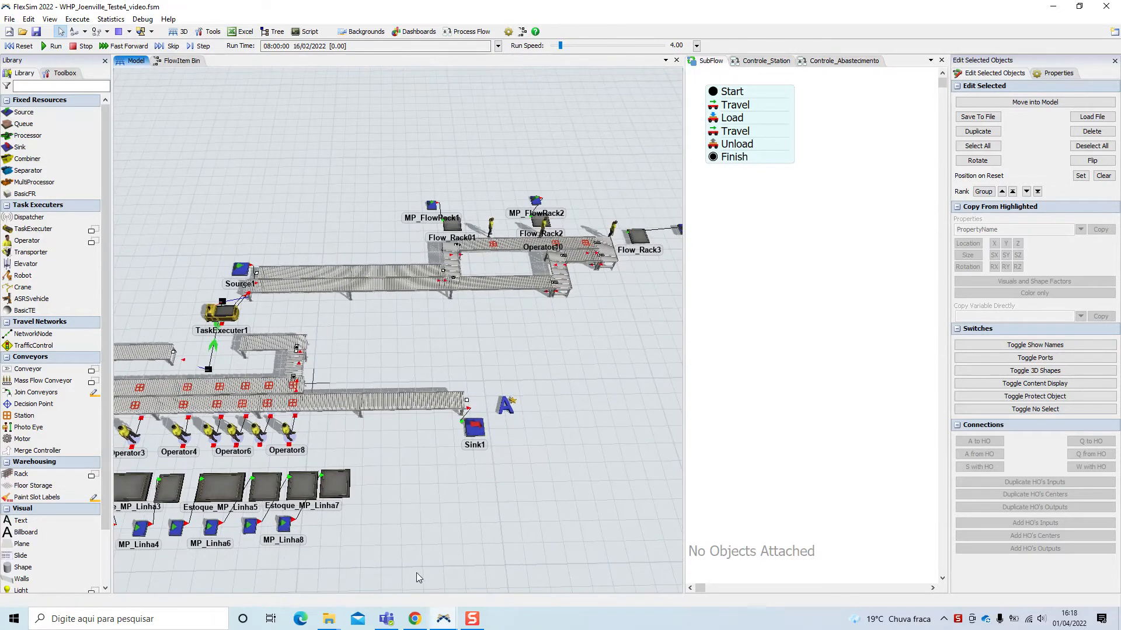
# - Switch to the "Ajuda" e-mail in Chrome, read its first question about moving items into the box, and return to FlexSim
pyautogui.click(414, 618)
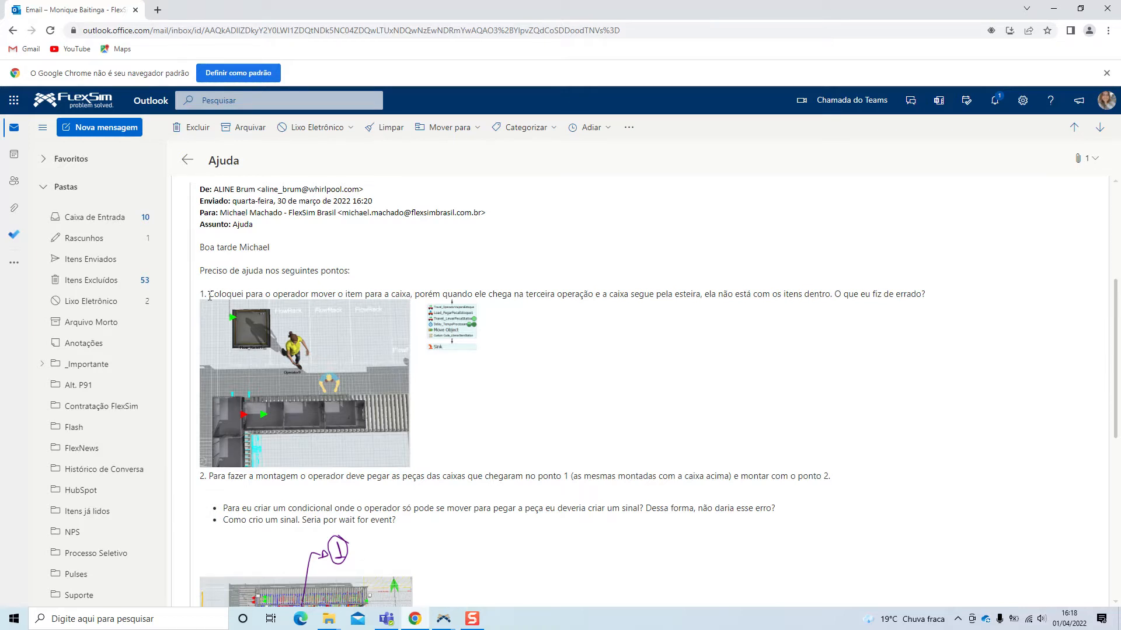
pyautogui.moveTo(233, 296); pyautogui.dragTo(356, 298)
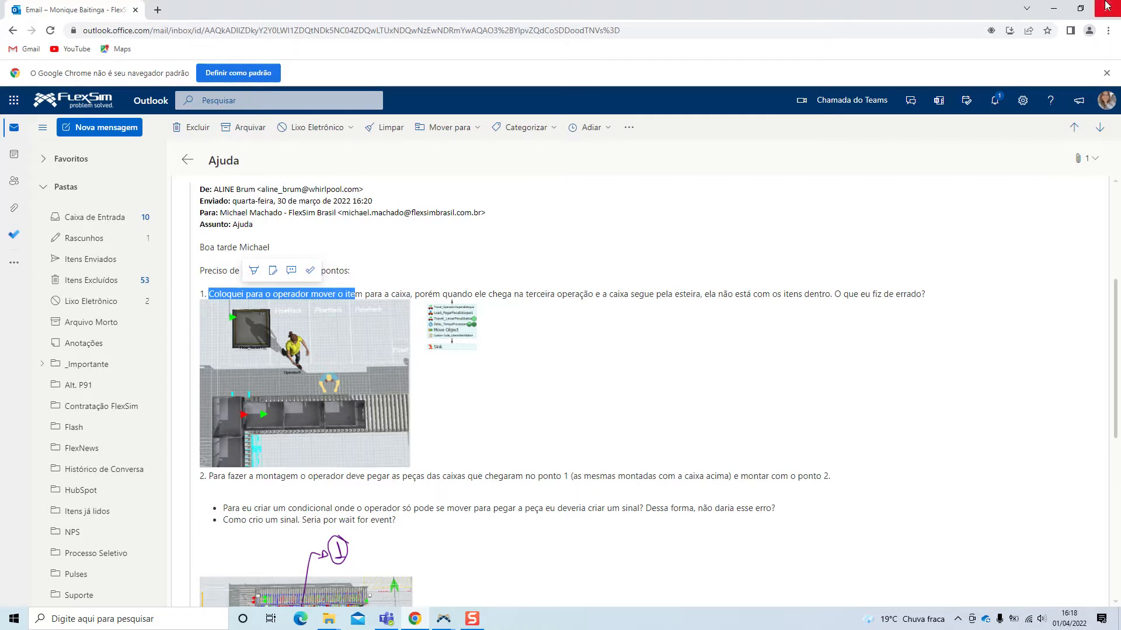
pyautogui.click(1053, 9)
# - Show the Controle_Abastecimento process flow alongside a close view of the Flow_Rack01 to Flow_Rack3 stations
pyautogui.moveTo(531, 352); pyautogui.dragTo(563, 355)
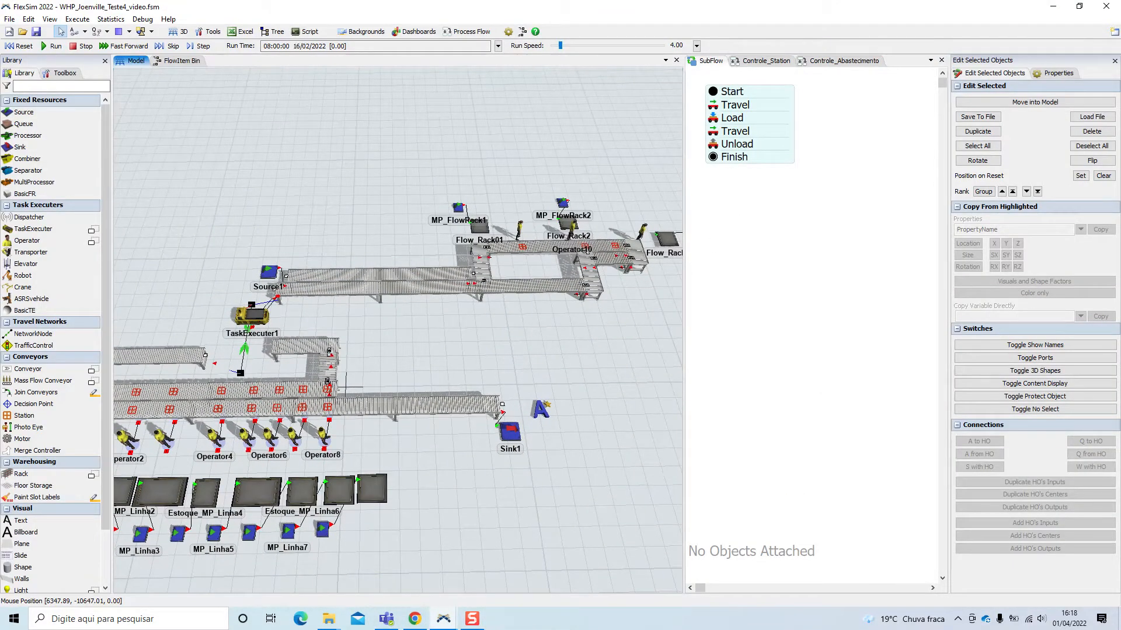
pyautogui.moveTo(581, 342); pyautogui.dragTo(379, 354)
pyautogui.scroll(-2, 511, 369)
pyautogui.scroll(4, 440, 334)
pyautogui.scroll(2, 379, 354)
pyautogui.click(841, 60)
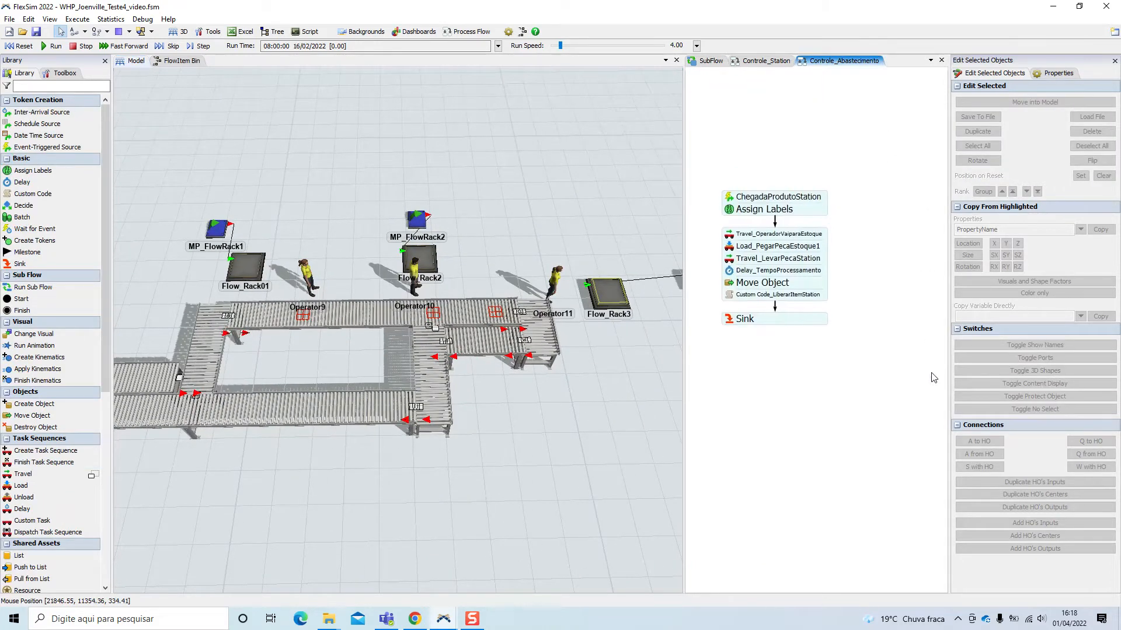
pyautogui.moveTo(507, 391); pyautogui.dragTo(550, 400)
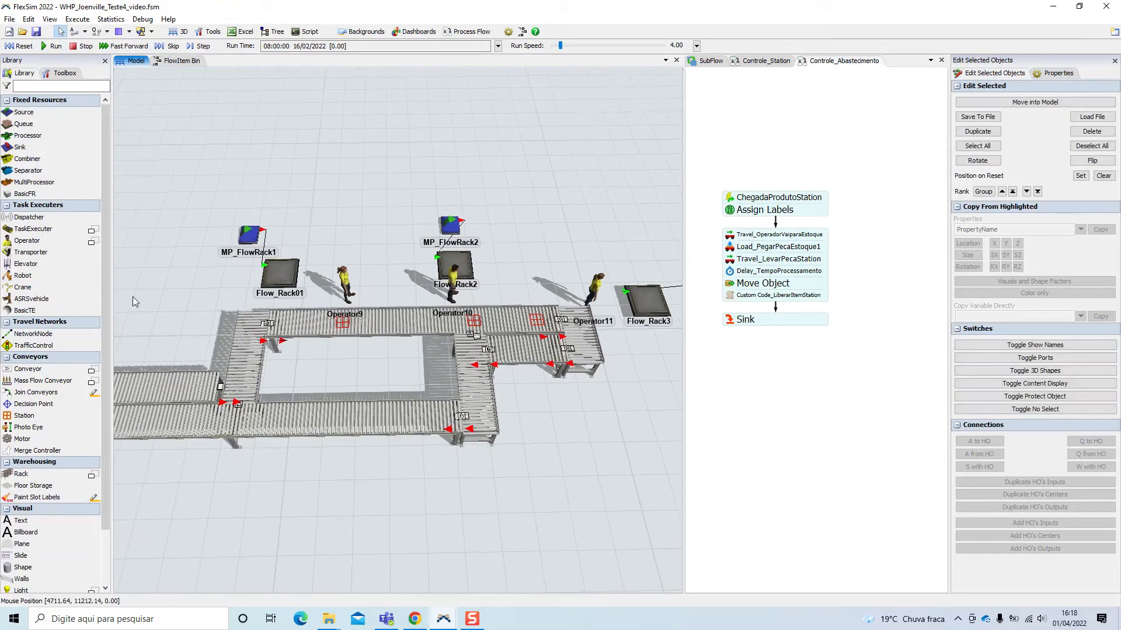
# - Run the simulation, watch the boxes travel through the flow-rack stations, and stop it with a box at Operator10
pyautogui.click(51, 46)
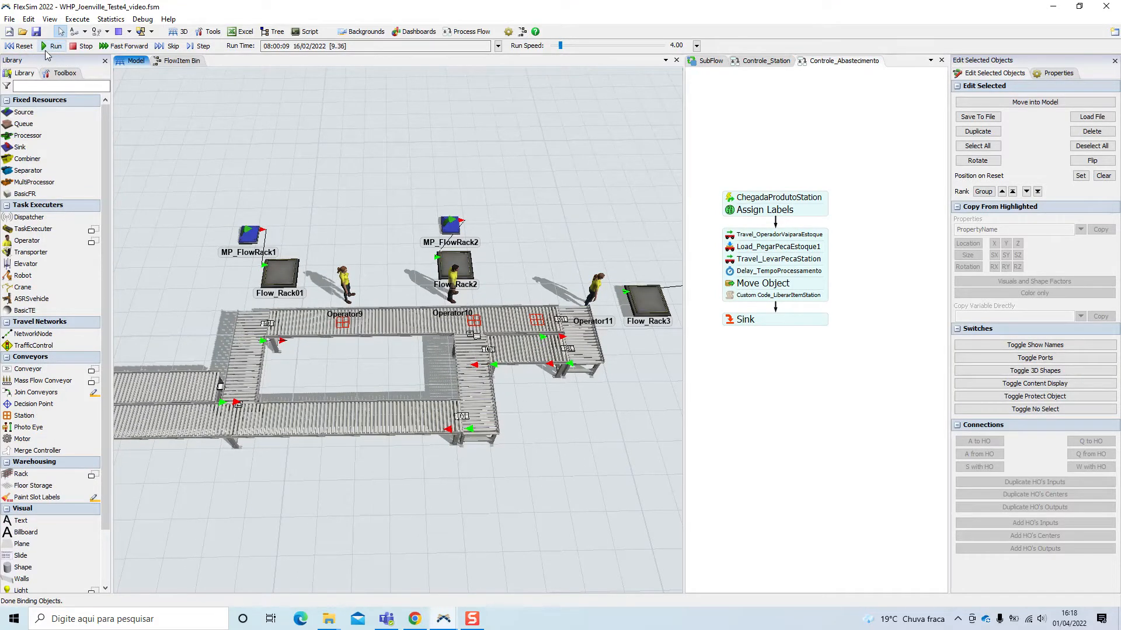
pyautogui.moveTo(320, 366); pyautogui.dragTo(668, 331)
pyautogui.moveTo(380, 188); pyautogui.dragTo(305, 192)
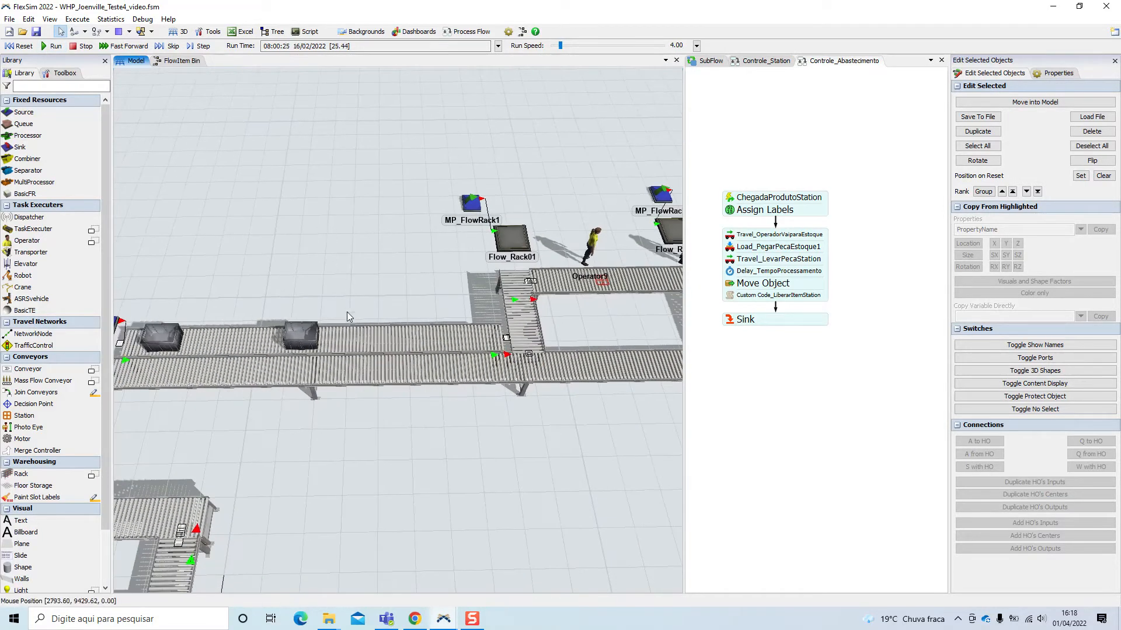
pyautogui.scroll(2, 350, 301)
pyautogui.scroll(-5, 492, 413)
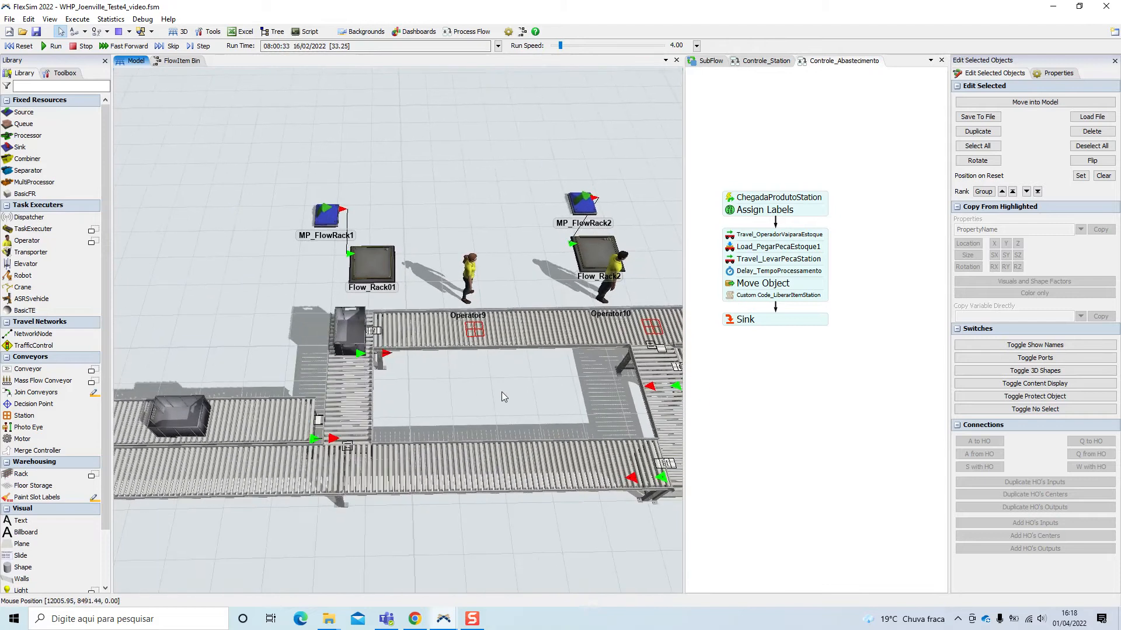
pyautogui.moveTo(453, 387); pyautogui.dragTo(430, 378)
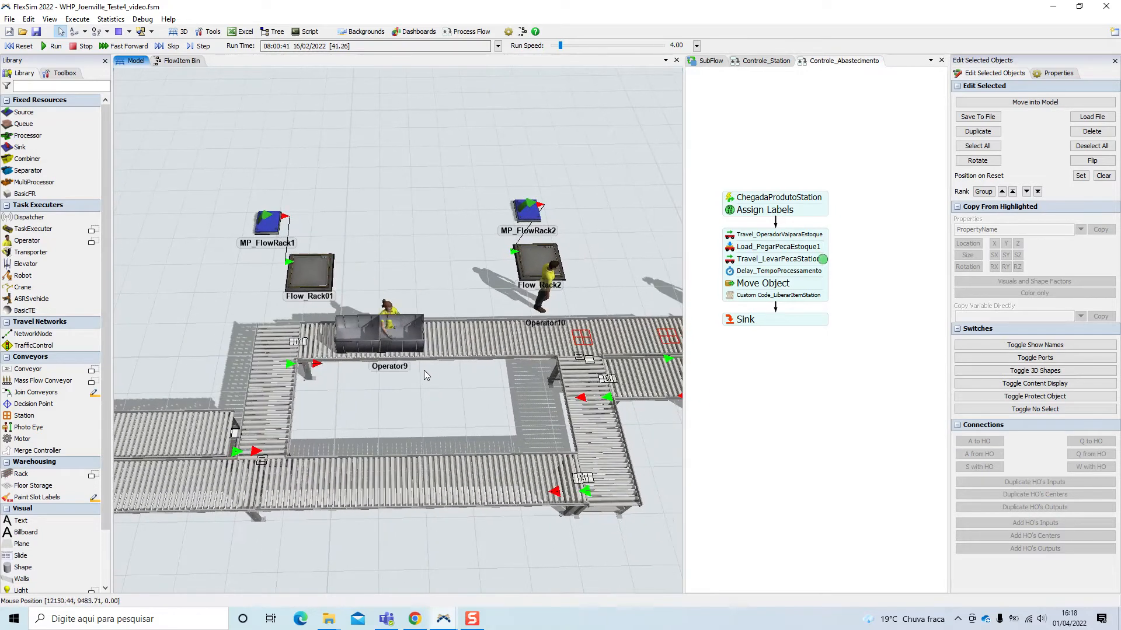
pyautogui.click(91, 49)
# - Examine the inside of the box at Operator10's station from several angles, and reset the model
pyautogui.moveTo(636, 228); pyautogui.dragTo(618, 348, button='right')
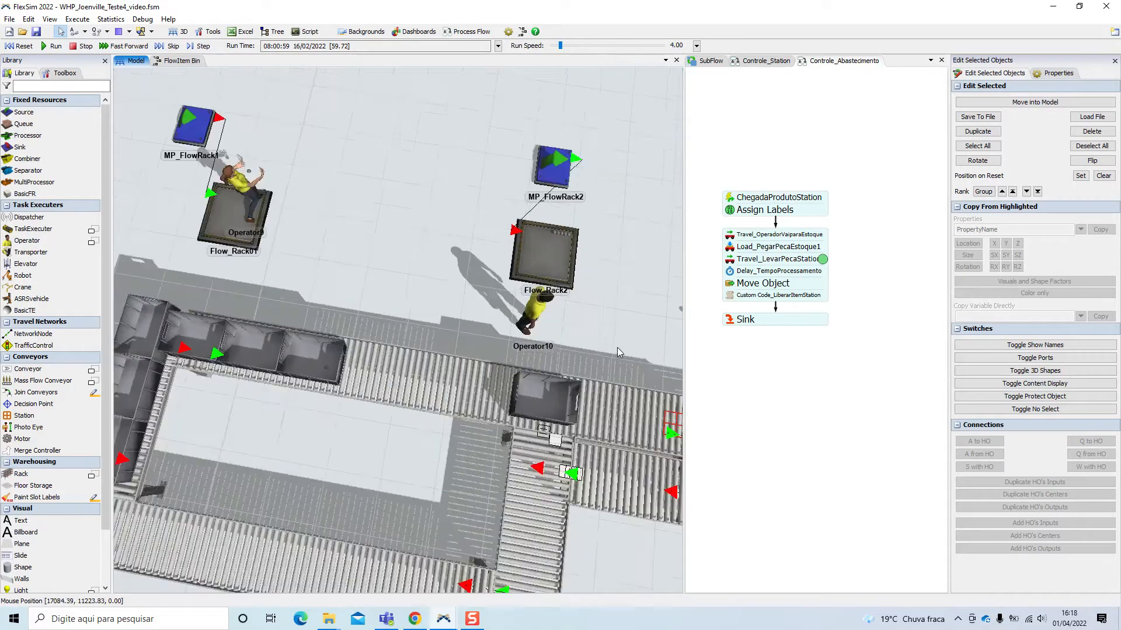
pyautogui.scroll(3, 612, 333)
pyautogui.moveTo(597, 300); pyautogui.dragTo(552, 305, button='right')
pyautogui.scroll(2, 523, 332)
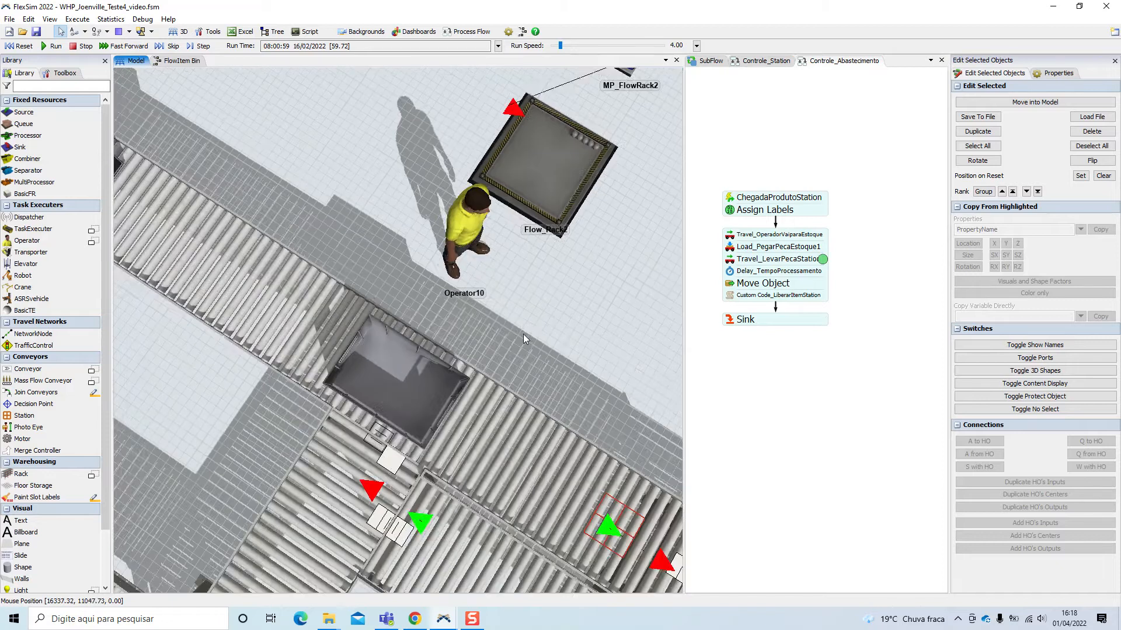
pyautogui.moveTo(520, 334); pyautogui.dragTo(572, 269)
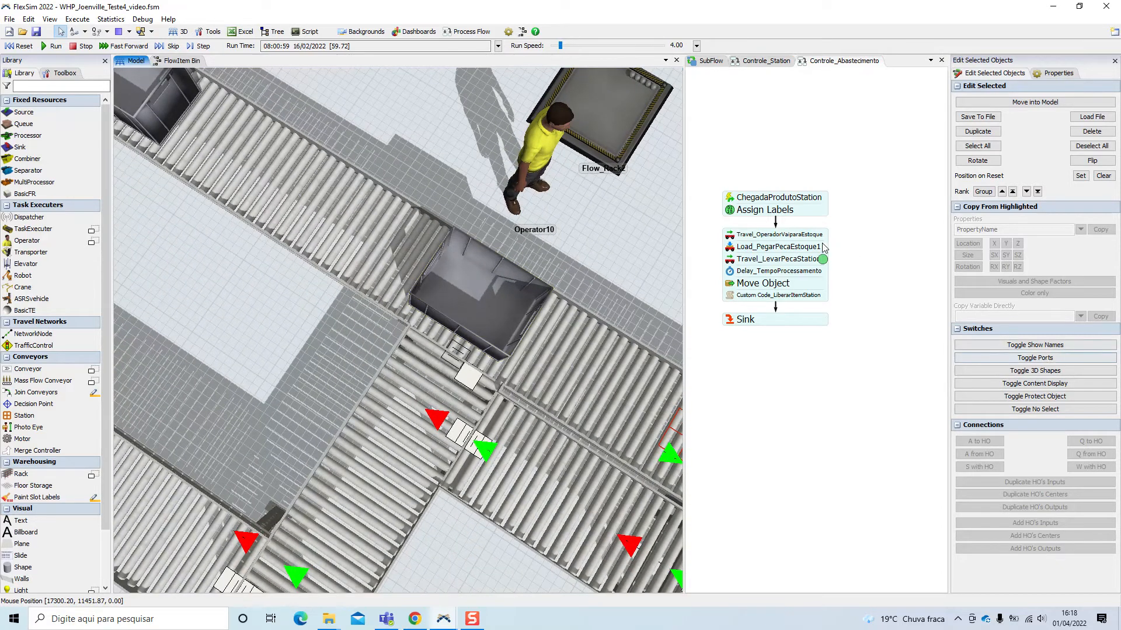
pyautogui.moveTo(594, 236)
pyautogui.mouseDown(button='right')
pyautogui.moveTo(608, 224)
pyautogui.moveTo(604, 240)
pyautogui.mouseUp(button='right')
pyautogui.moveTo(580, 240); pyautogui.dragTo(549, 230)
pyautogui.moveTo(549, 230); pyautogui.dragTo(552, 180, button='right')
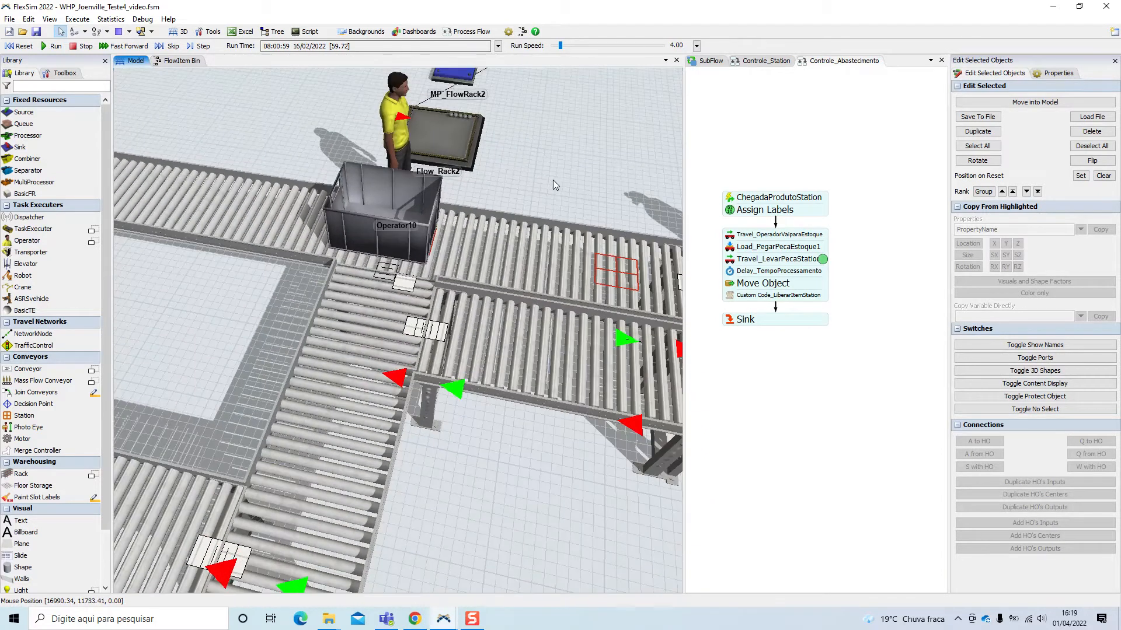
pyautogui.click(20, 46)
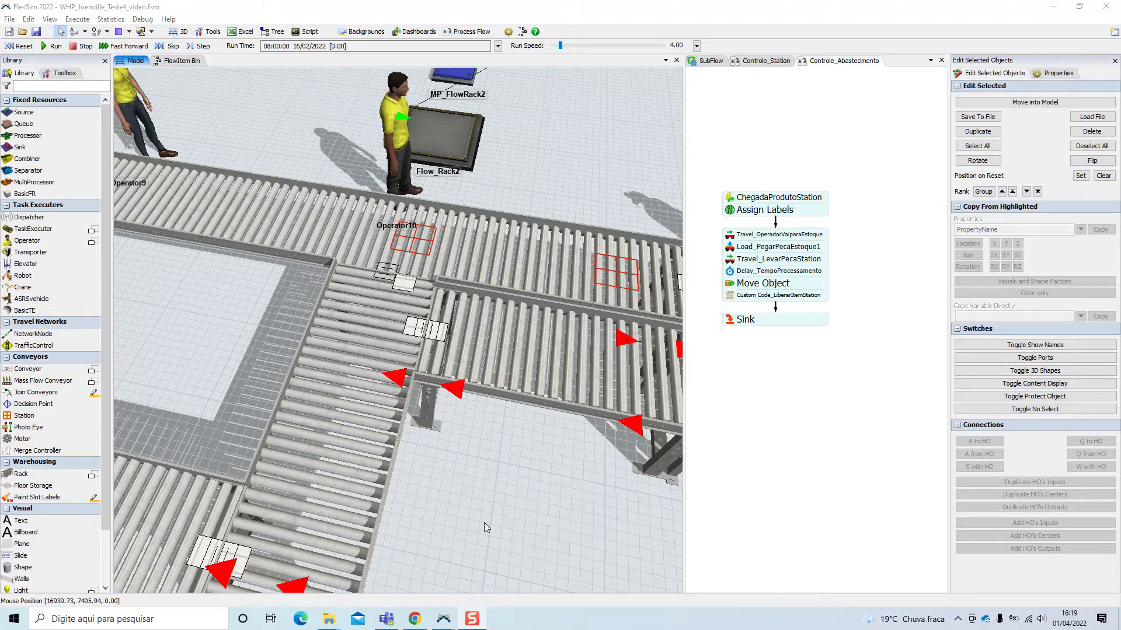
# - Place two Processors side by side on the empty floor in front of the flow-rack conveyor loop
pyautogui.scroll(-8, 485, 524)
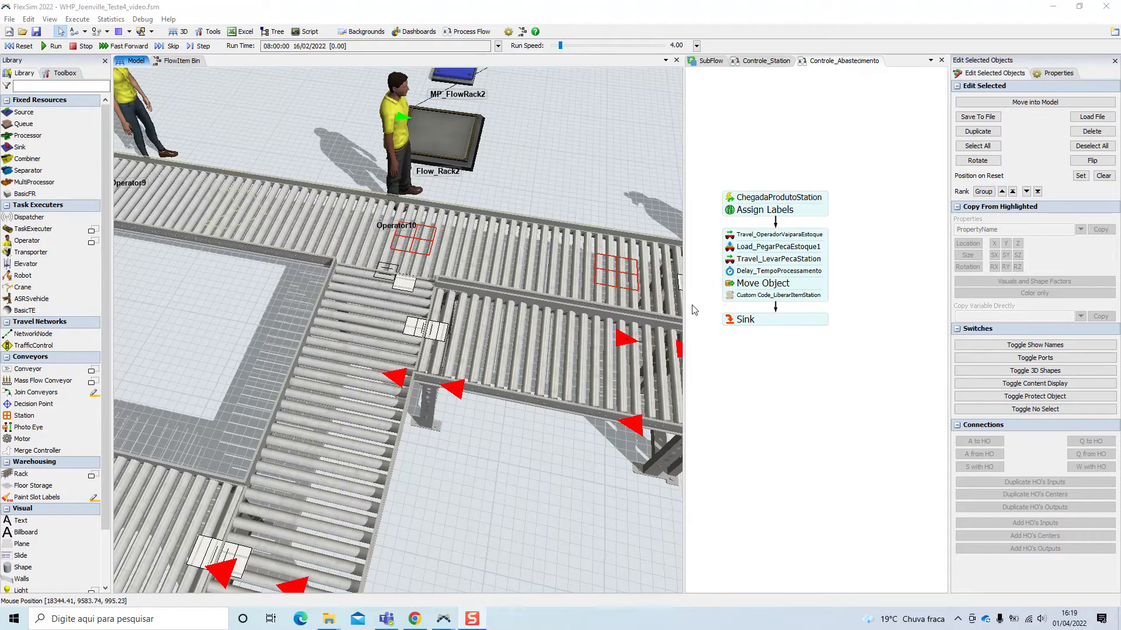
pyautogui.scroll(-5, 490, 402)
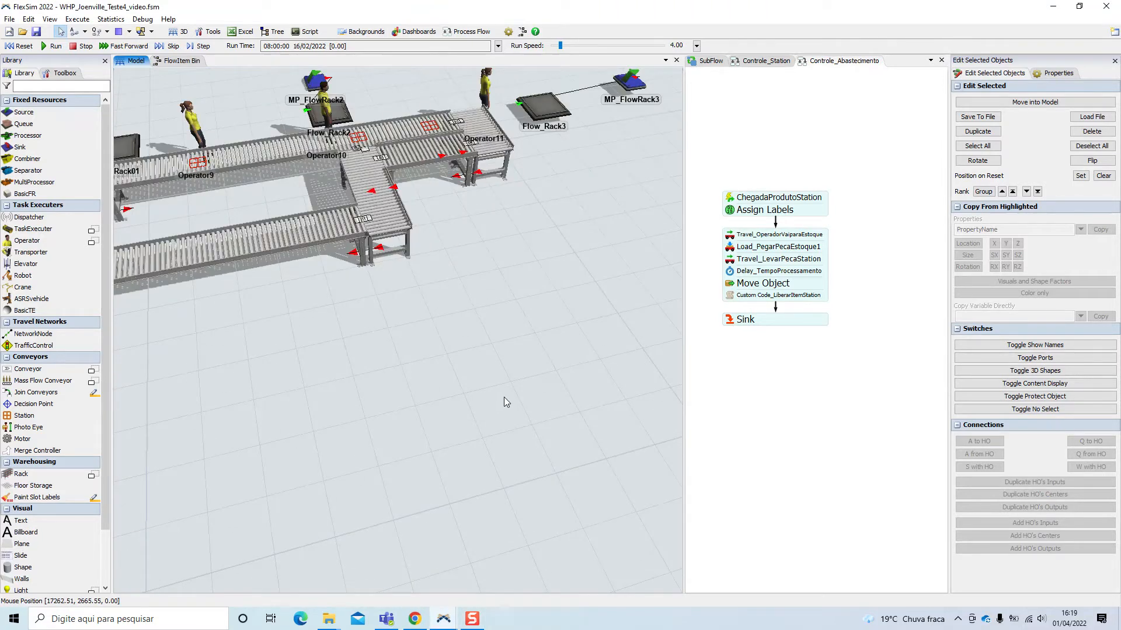
pyautogui.moveTo(19, 136); pyautogui.dragTo(193, 389)
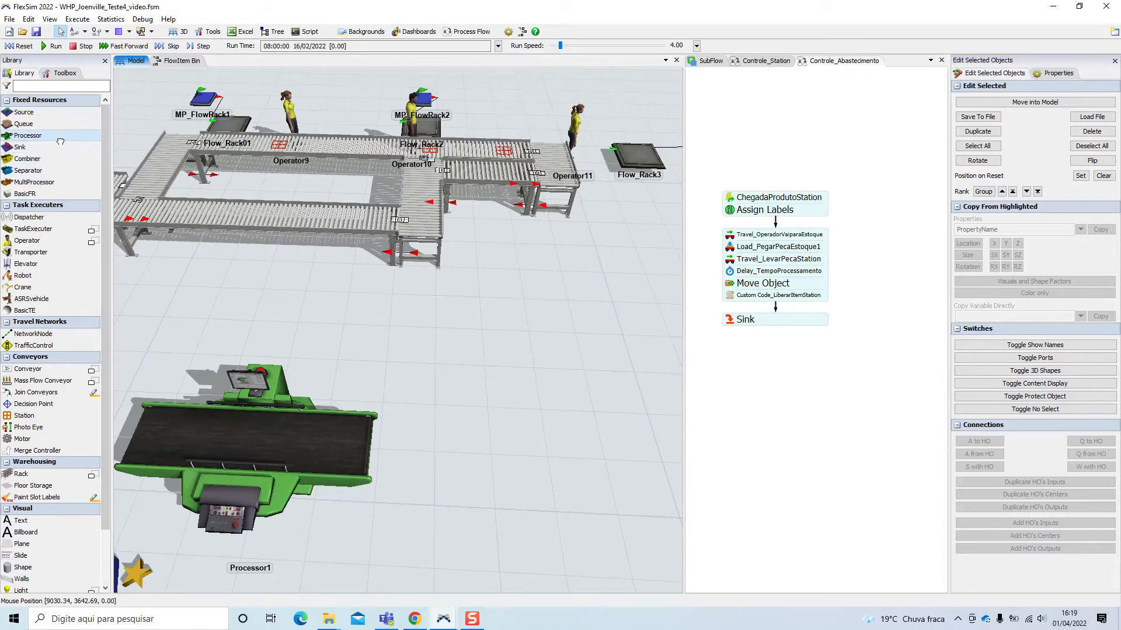
pyautogui.click(611, 410)
pyautogui.moveTo(579, 398); pyautogui.dragTo(504, 325)
pyautogui.moveTo(524, 380); pyautogui.dragTo(537, 330)
pyautogui.click(498, 469)
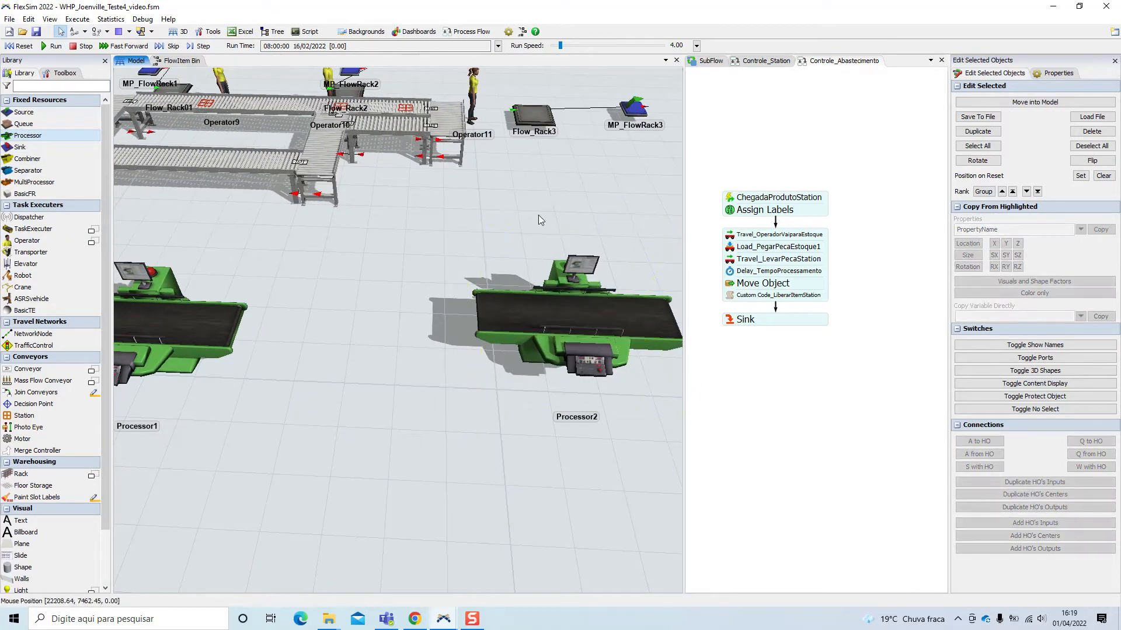
pyautogui.scroll(-4, 475, 445)
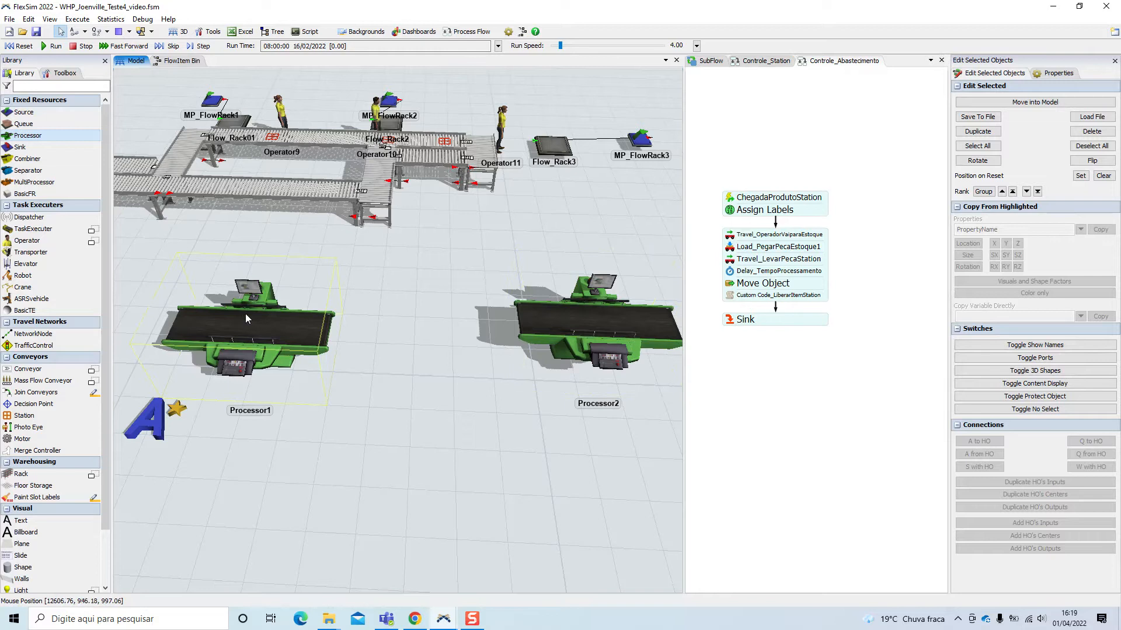
# - Open the Move Object activity's settings and examine its object and destination against Operator9 and the station on the conveyor
pyautogui.click(729, 284)
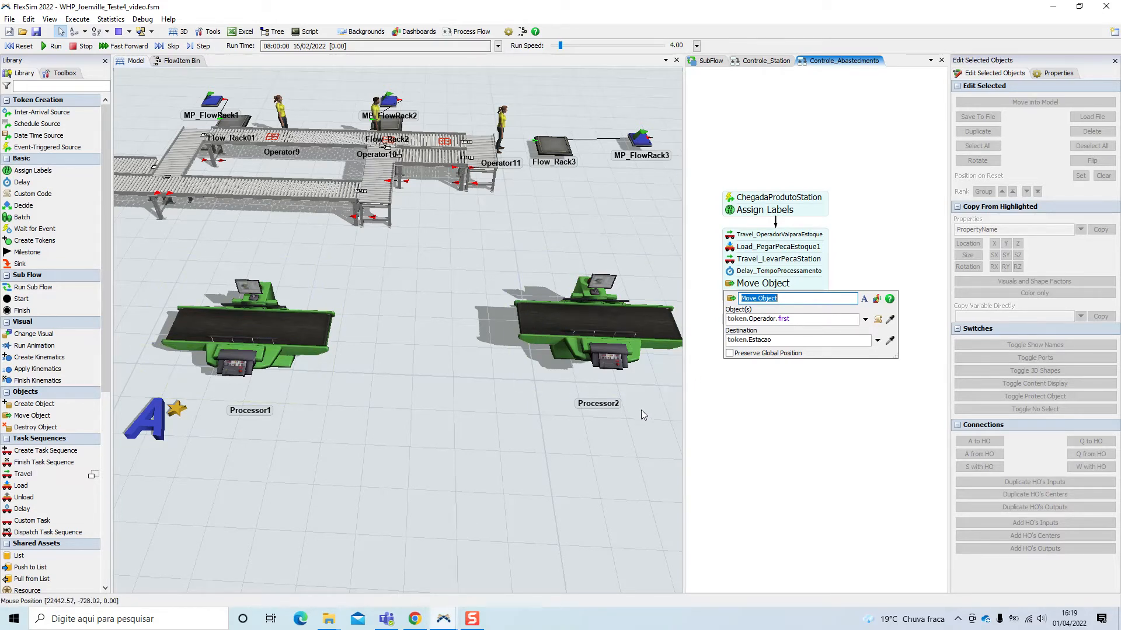
pyautogui.click(631, 423)
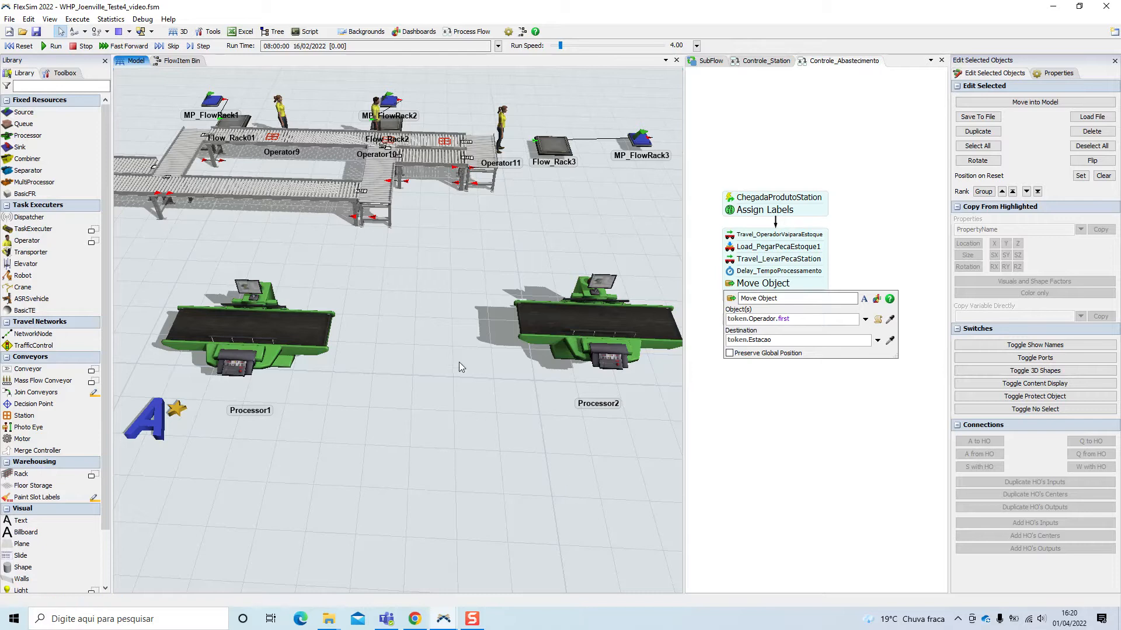
pyautogui.moveTo(474, 198); pyautogui.dragTo(454, 204, button='right')
pyautogui.scroll(5, 362, 185)
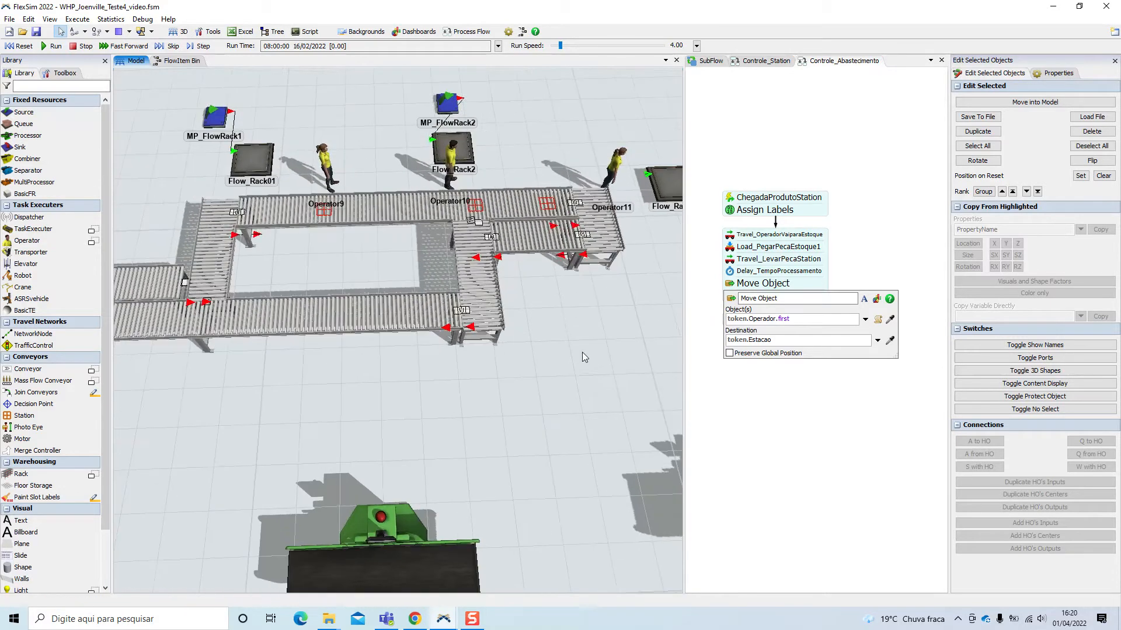
pyautogui.scroll(3, 353, 169)
pyautogui.scroll(4, 373, 96)
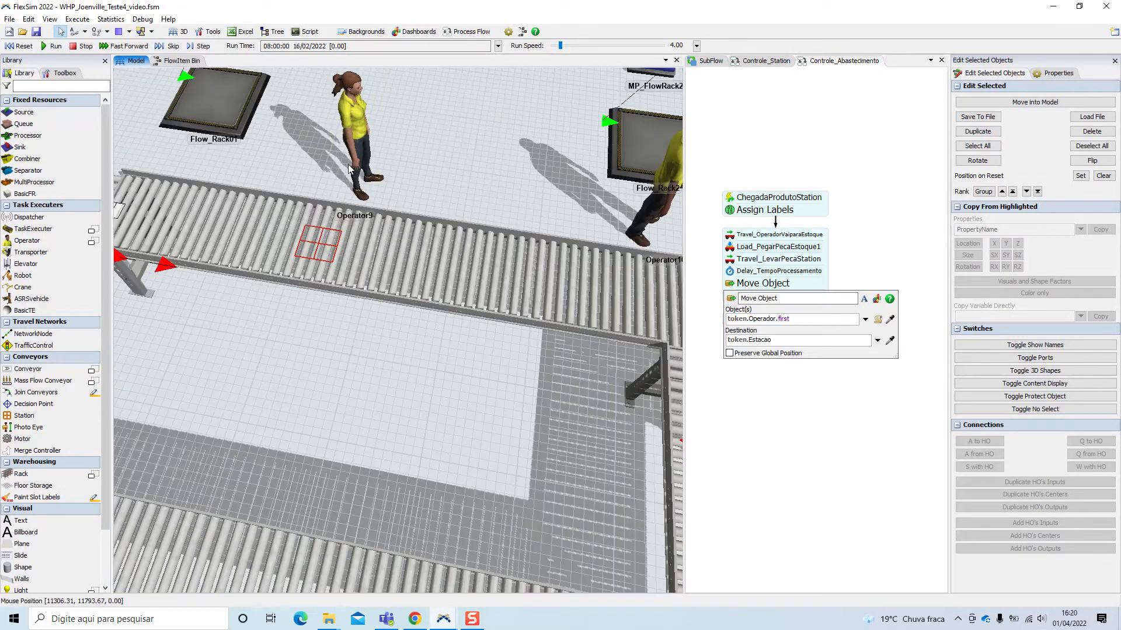
pyautogui.scroll(-6, 590, 160)
pyautogui.scroll(2, 586, 174)
pyautogui.moveTo(586, 174); pyautogui.dragTo(572, 174)
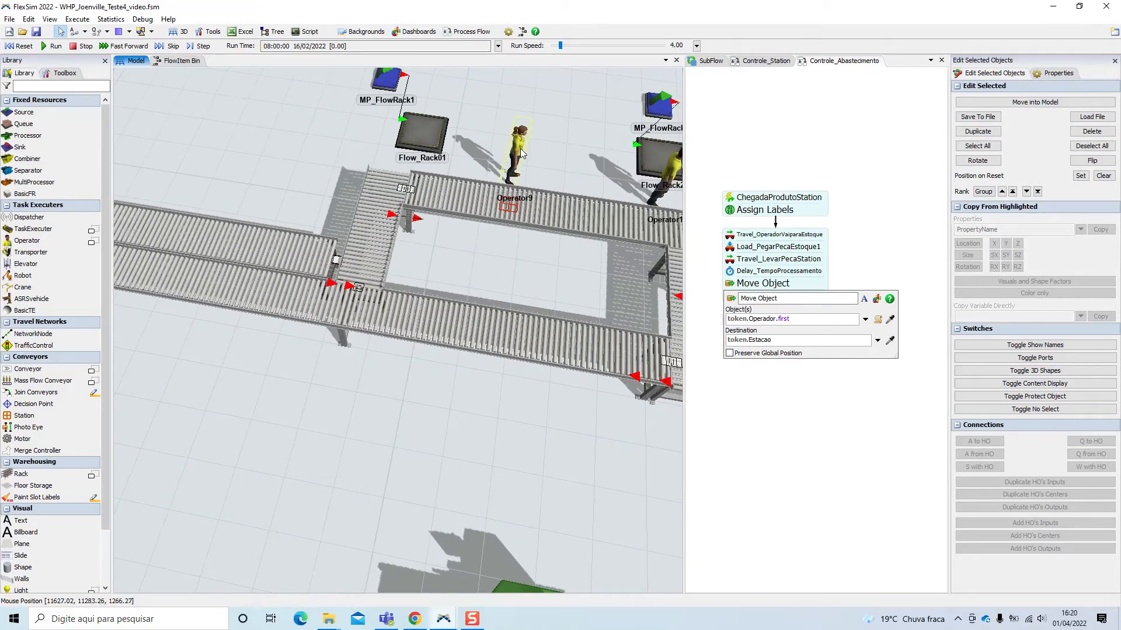
pyautogui.moveTo(487, 226); pyautogui.dragTo(316, 233, button='right')
pyautogui.scroll(-3, 316, 229)
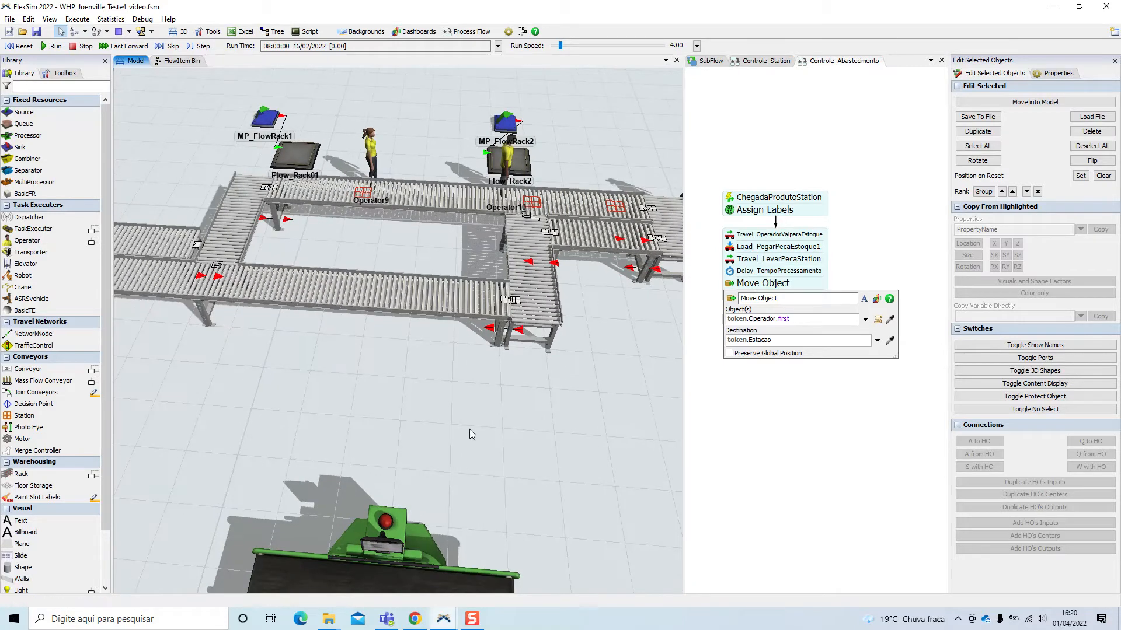
# - Delete both Processors from the floor in front of the conveyor loop
pyautogui.moveTo(469, 429); pyautogui.dragTo(443, 356)
pyautogui.click(392, 427)
pyautogui.moveTo(392, 427); pyautogui.dragTo(316, 455)
pyautogui.click(534, 420)
pyautogui.press('Delete')
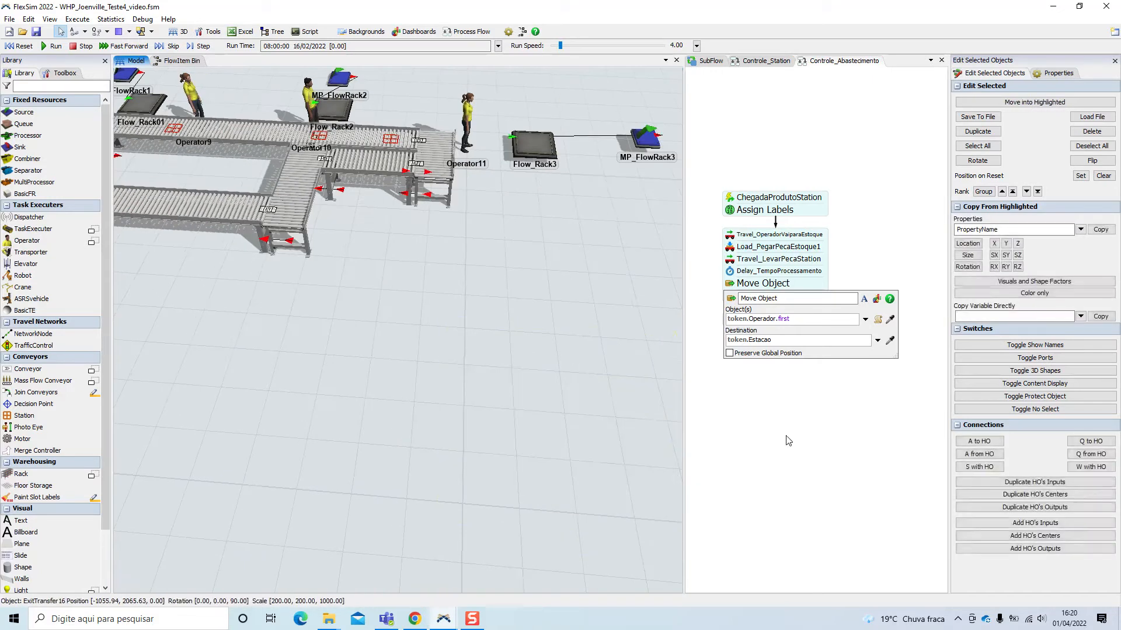
# - Close the Move Object settings, locate the Unload activity among the task sequences, and review the Operator9 and Operator10 stations
pyautogui.click(696, 328)
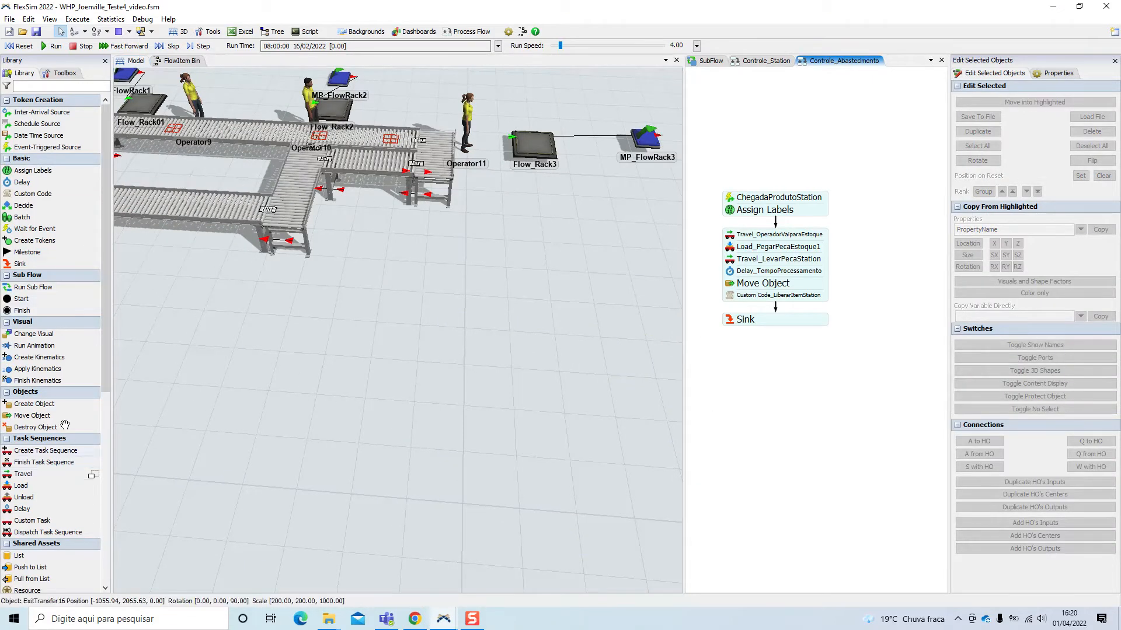
pyautogui.scroll(-2, 55, 408)
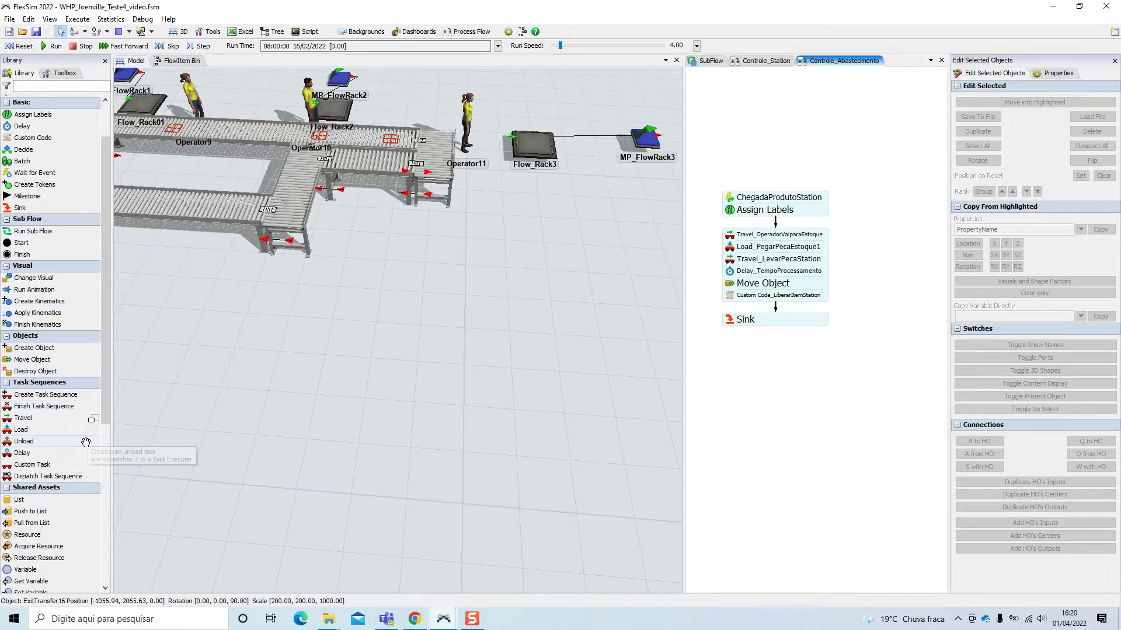
pyautogui.moveTo(411, 219); pyautogui.dragTo(620, 359)
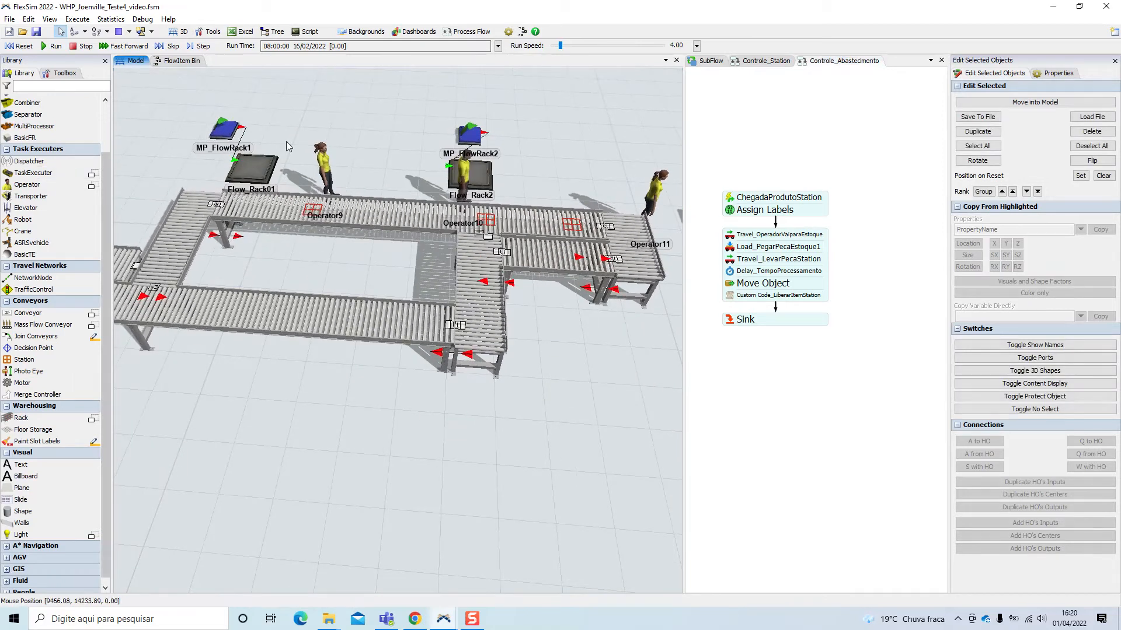
pyautogui.scroll(5, 347, 174)
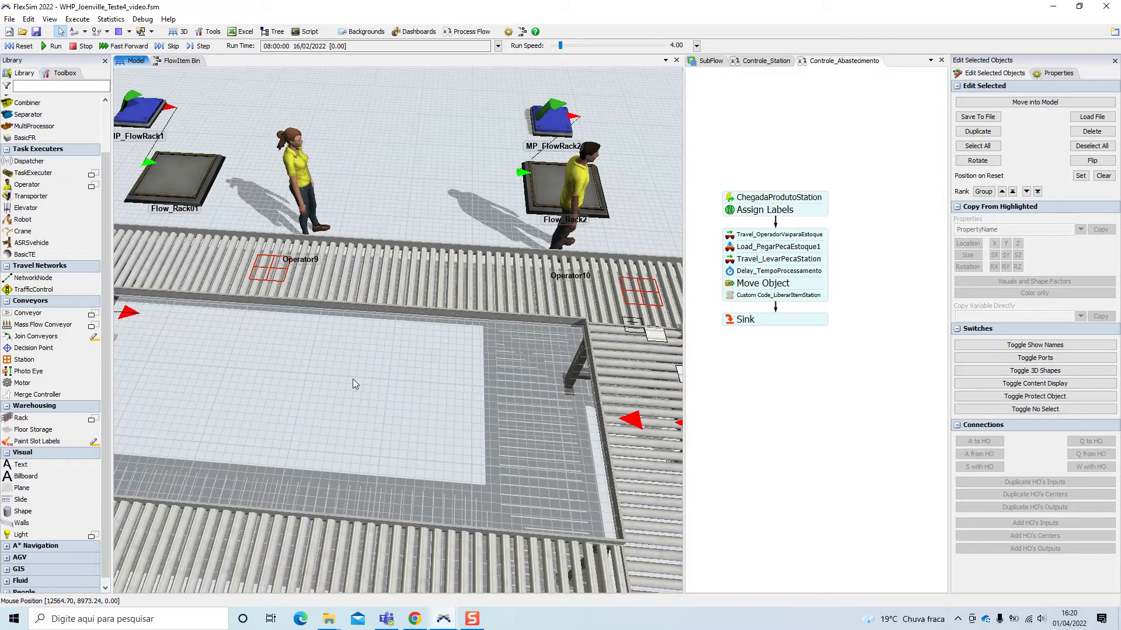
# - Add an Unload activity to the Controle_Abastecimento flow, on the empty area below Sink
pyautogui.scroll(-5, 393, 390)
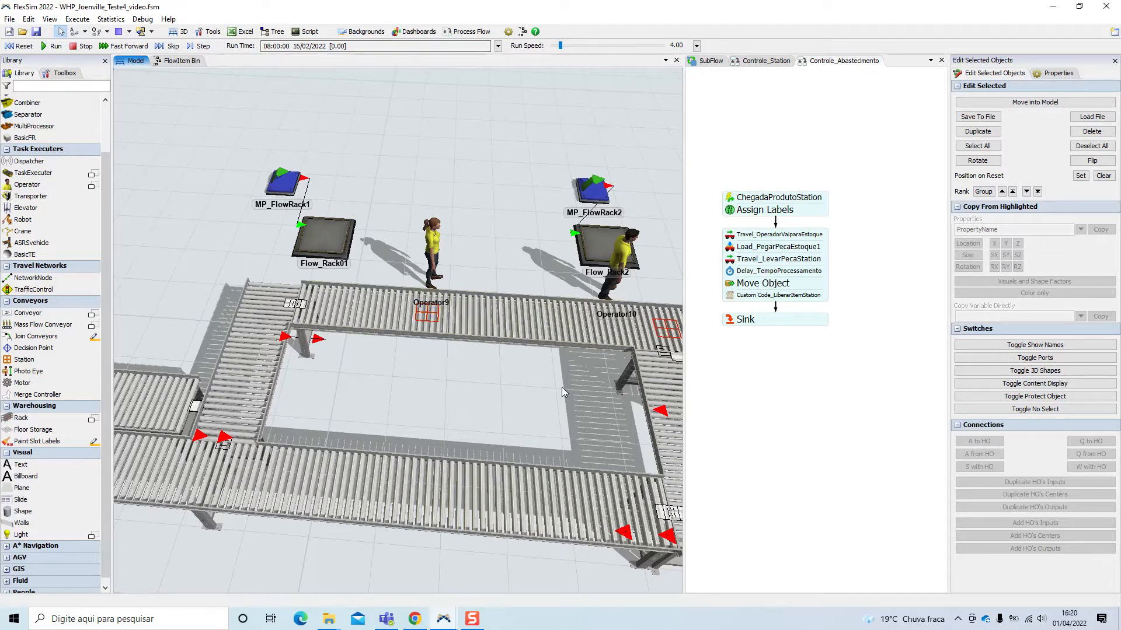
pyautogui.moveTo(409, 266); pyautogui.dragTo(351, 275)
pyautogui.scroll(3, 33, 345)
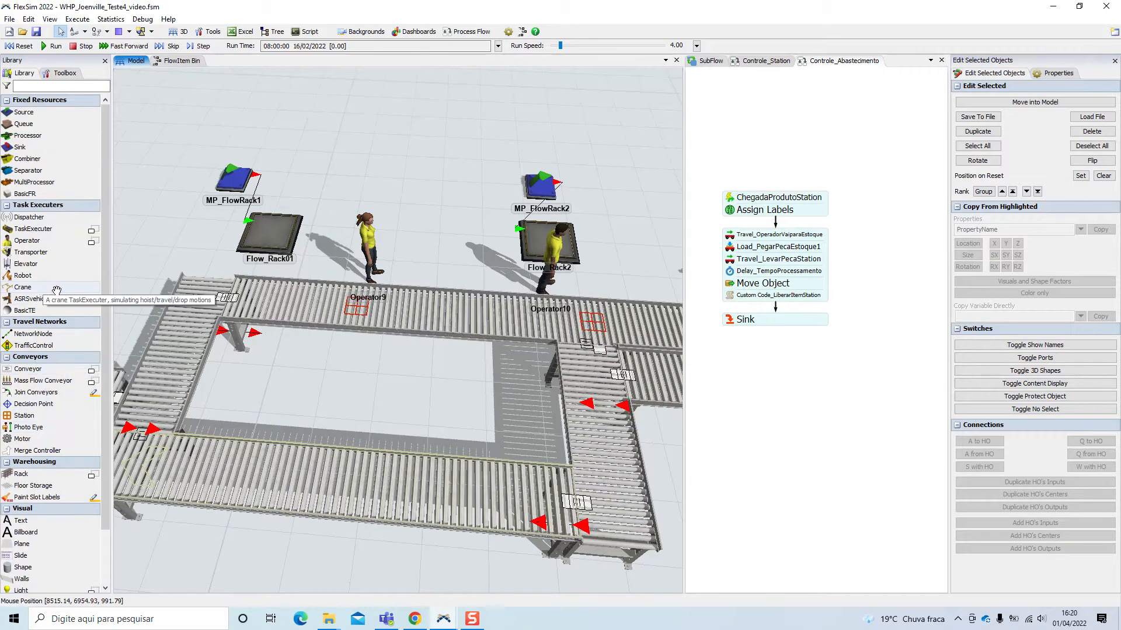
pyautogui.scroll(-3, 44, 321)
pyautogui.click(735, 459)
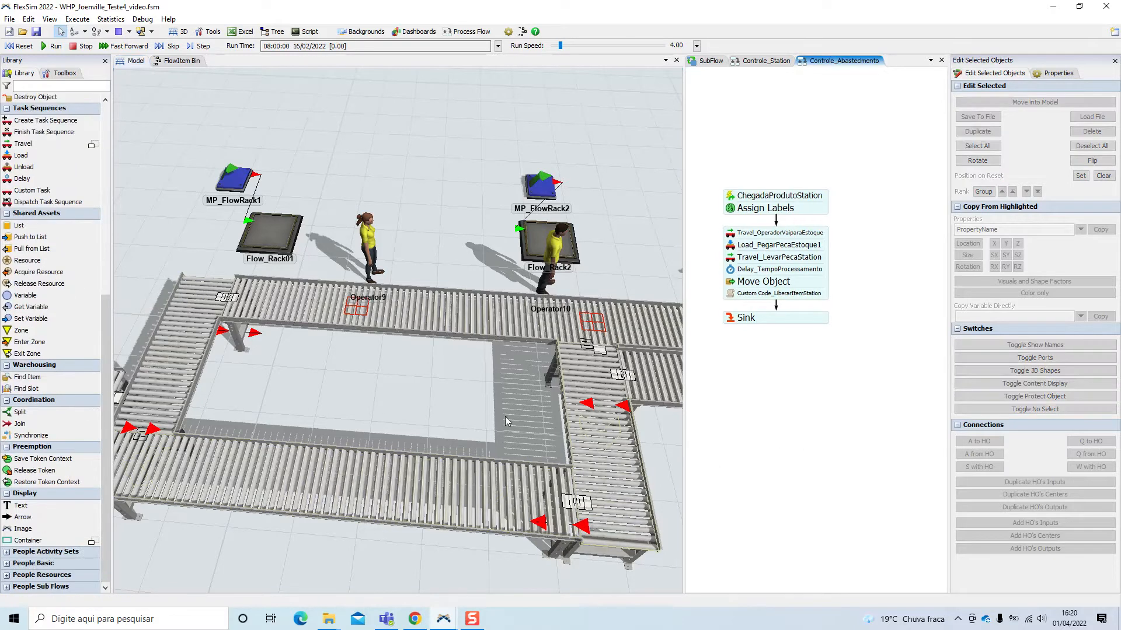
pyautogui.scroll(3, 86, 239)
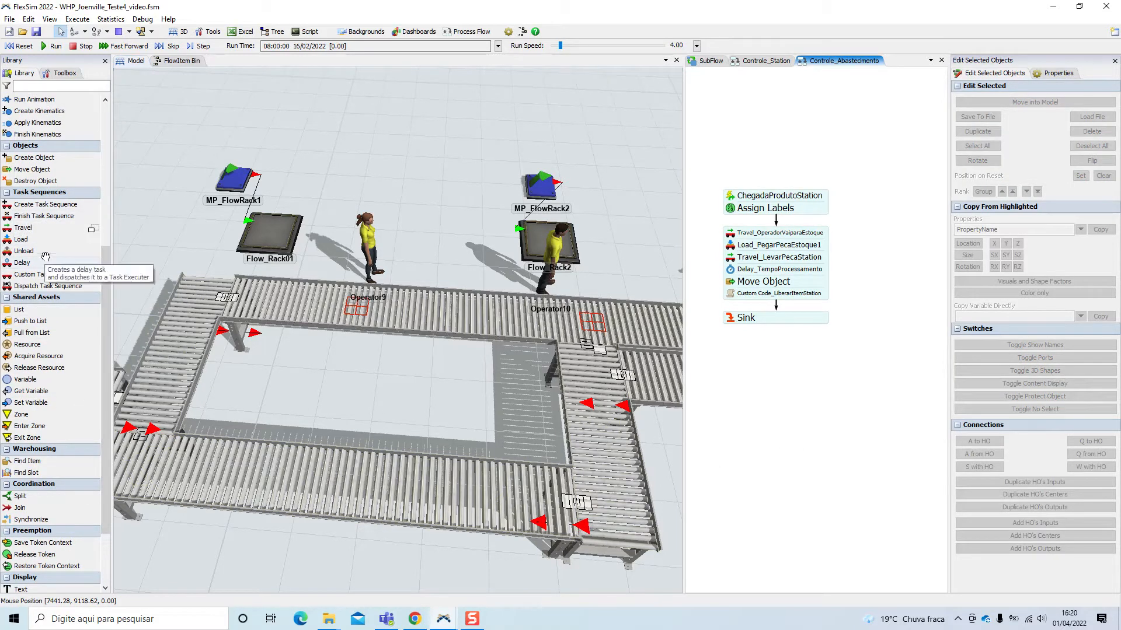
pyautogui.moveTo(719, 290); pyautogui.dragTo(755, 373)
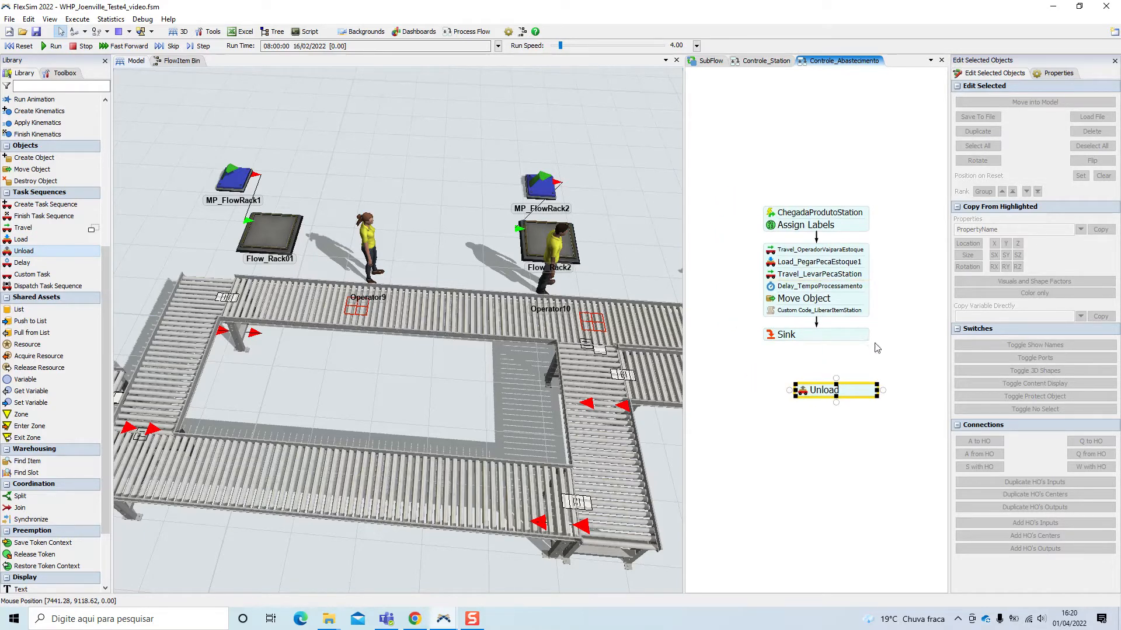
pyautogui.moveTo(846, 397); pyautogui.dragTo(899, 447)
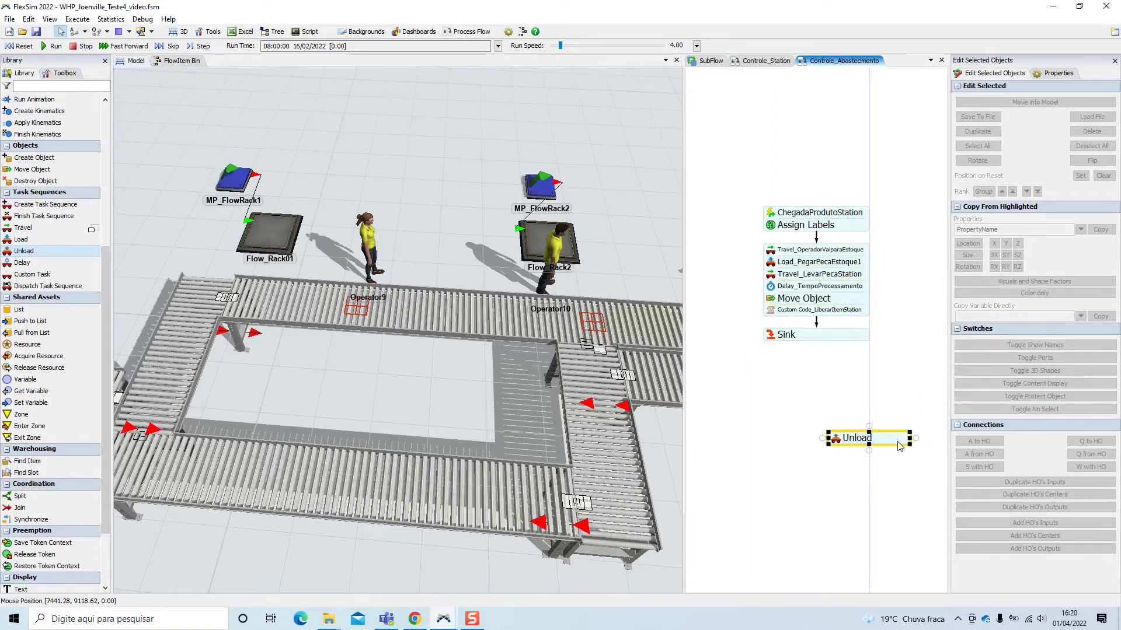
# - Move Sink further down and split the task block around the Delay_TempoProcessamento, Move Object and Custom Code_LiberarItemStation activities
pyautogui.click(809, 280)
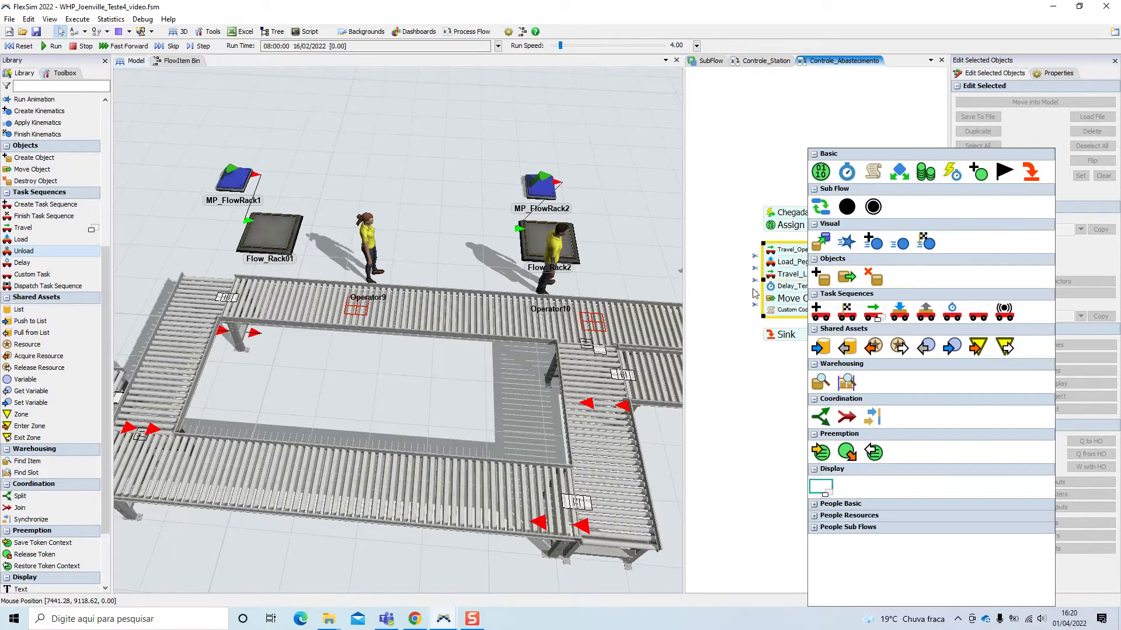
pyautogui.click(755, 281)
pyautogui.moveTo(829, 336); pyautogui.dragTo(829, 381)
pyautogui.moveTo(839, 299); pyautogui.dragTo(839, 311)
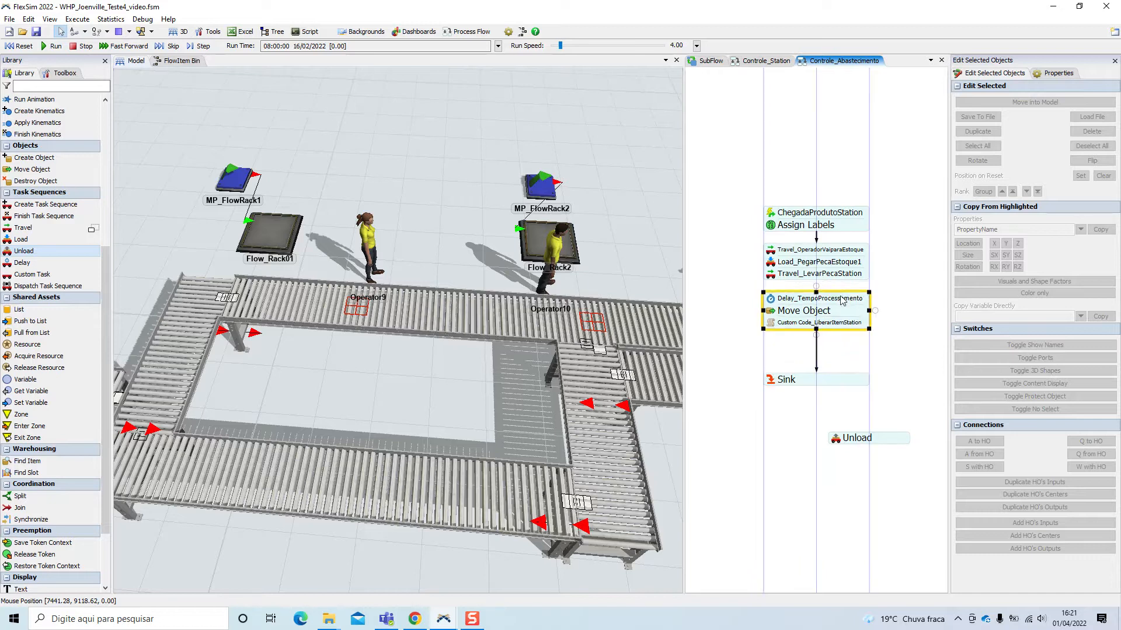
pyautogui.click(759, 318)
pyautogui.click(754, 330)
# - Take the Move Object activity out of the task chain and delete it
pyautogui.moveTo(782, 324); pyautogui.dragTo(729, 469)
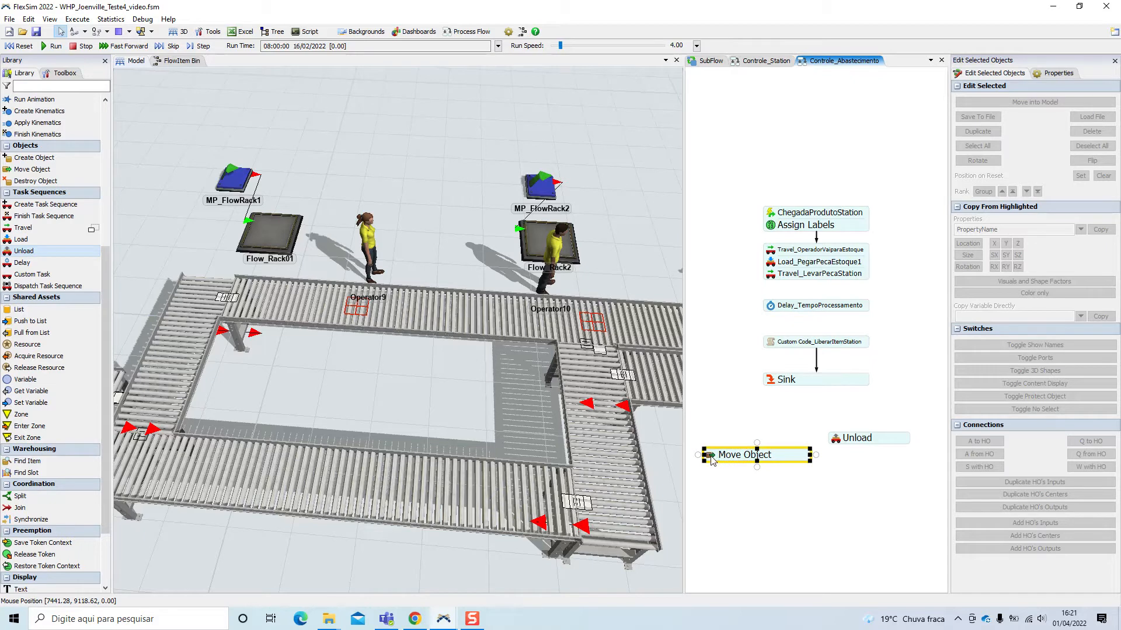
pyautogui.click(711, 460)
pyautogui.click(807, 410)
pyautogui.click(795, 459)
pyautogui.press('Delete')
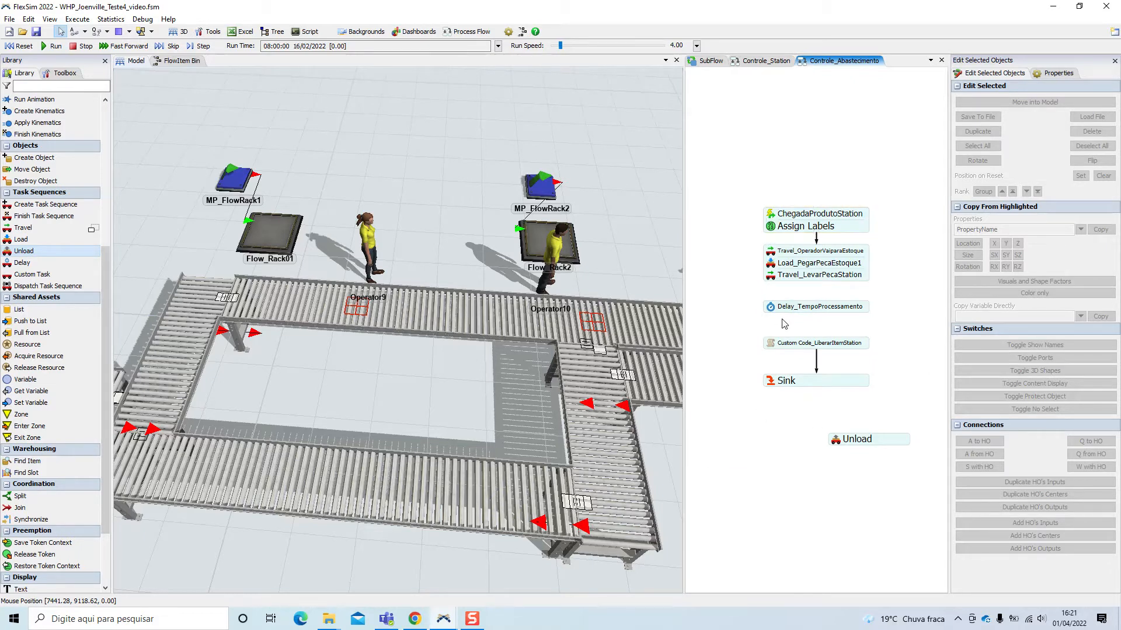
# - Rejoin Delay_TempoProcessamento with Custom Code_LiberarItemStation and insert Unload between Travel_LevarPecaStation and the delay, connected in sequence
pyautogui.click(800, 385)
pyautogui.moveTo(820, 383); pyautogui.dragTo(820, 401)
pyautogui.moveTo(811, 317); pyautogui.dragTo(811, 342)
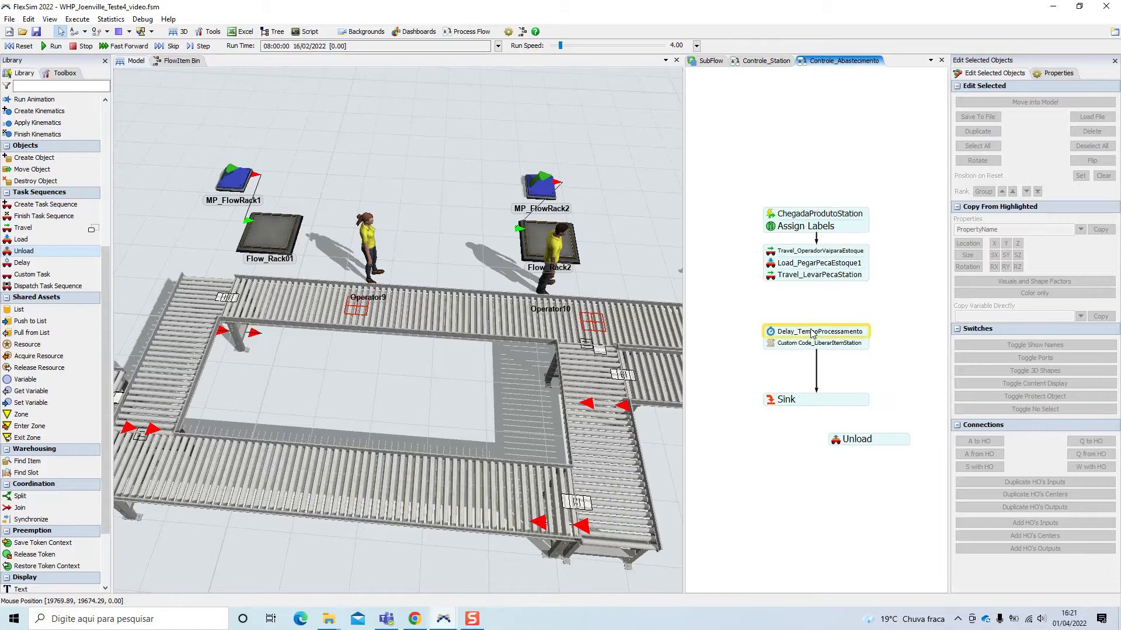
pyautogui.moveTo(890, 438); pyautogui.dragTo(815, 320)
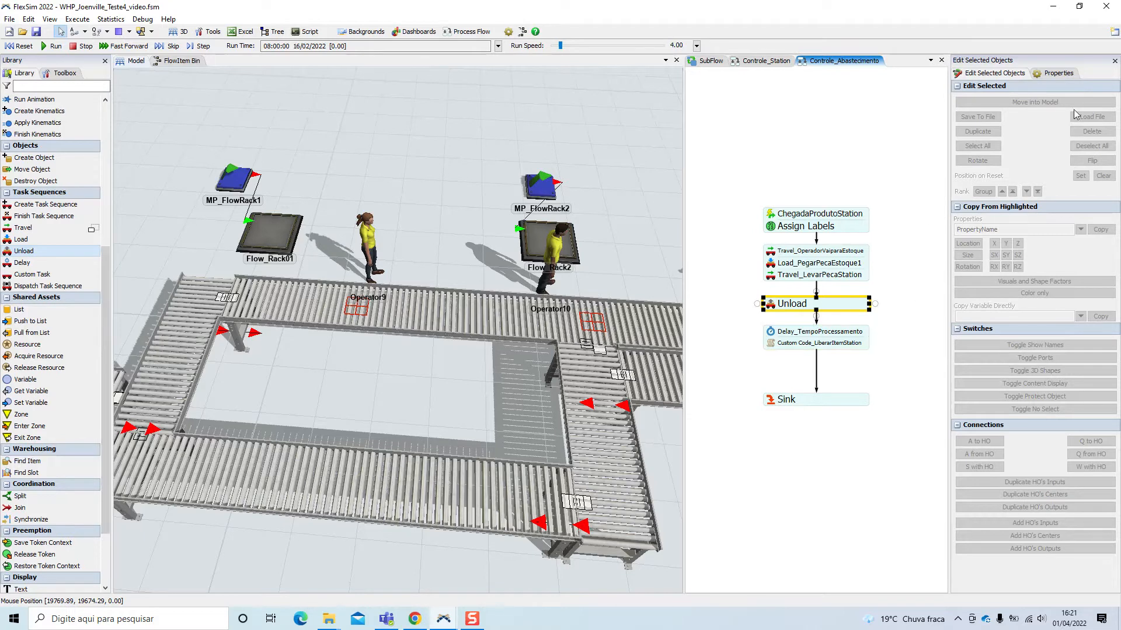
# - Rename the Unload activity as Unload_Deixar o item na caixa
pyautogui.click(1058, 73)
pyautogui.click(1015, 76)
pyautogui.click(1063, 70)
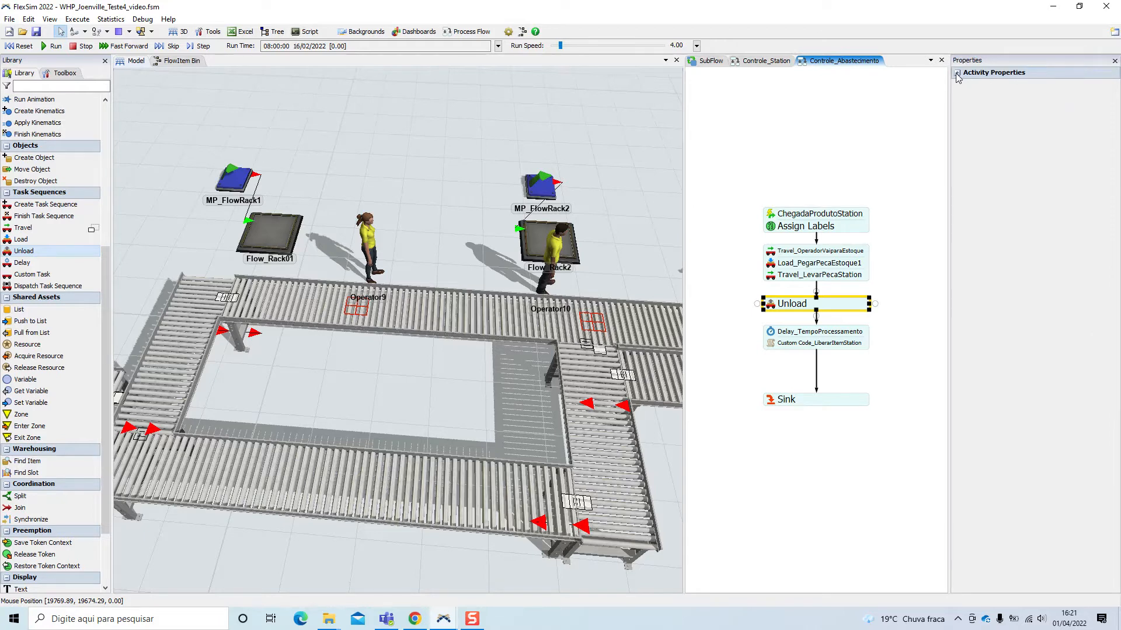
pyautogui.click(957, 74)
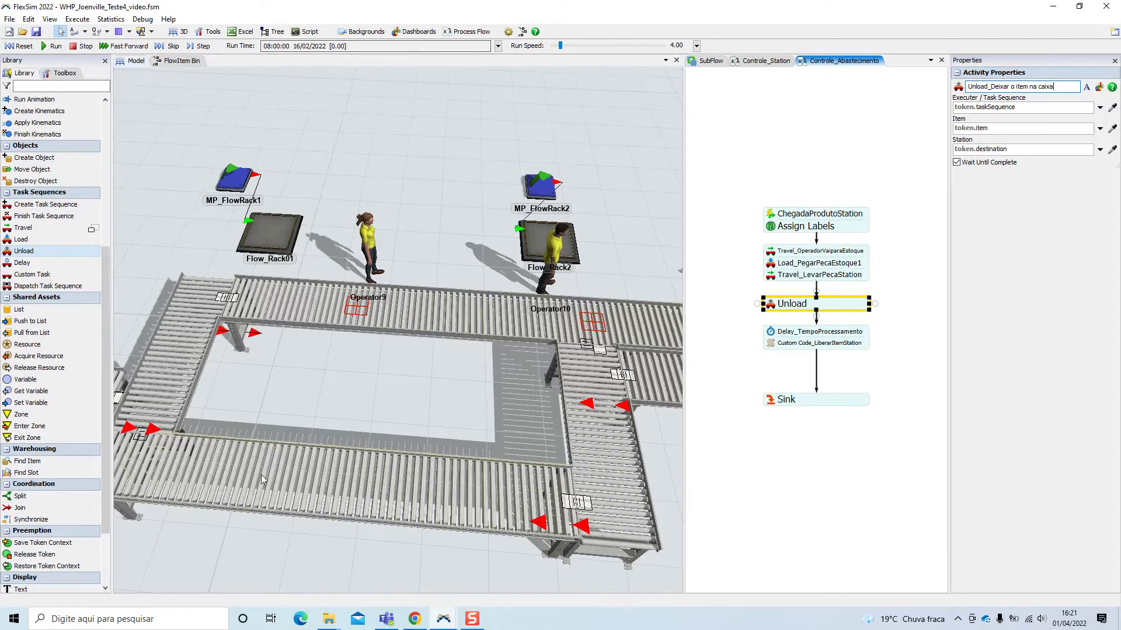
pyautogui.click(905, 348)
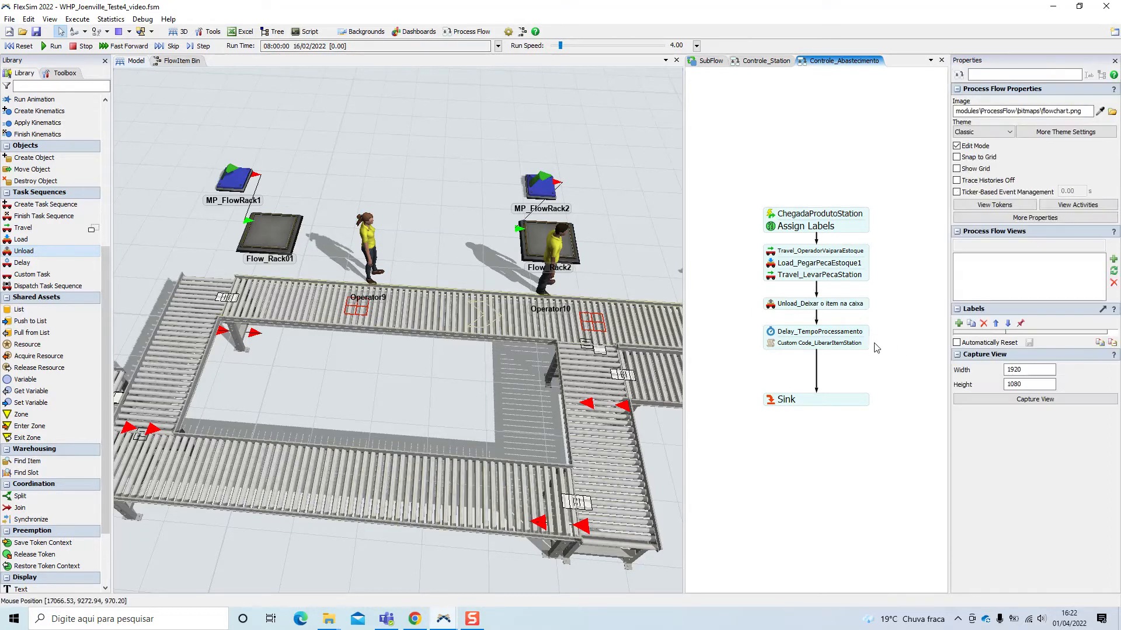
# - Set the Unload activity's executer to token.Operador, using the operator label defined in Assign Labels
pyautogui.doubleClick(771, 305)
pyautogui.doubleClick(841, 343)
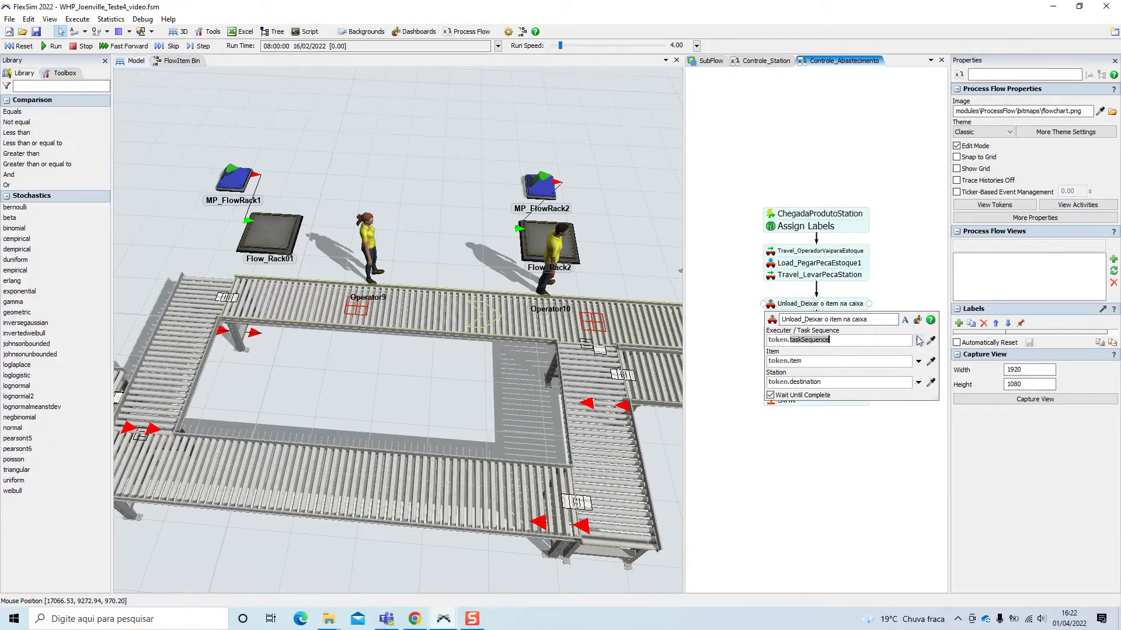
pyautogui.click(769, 234)
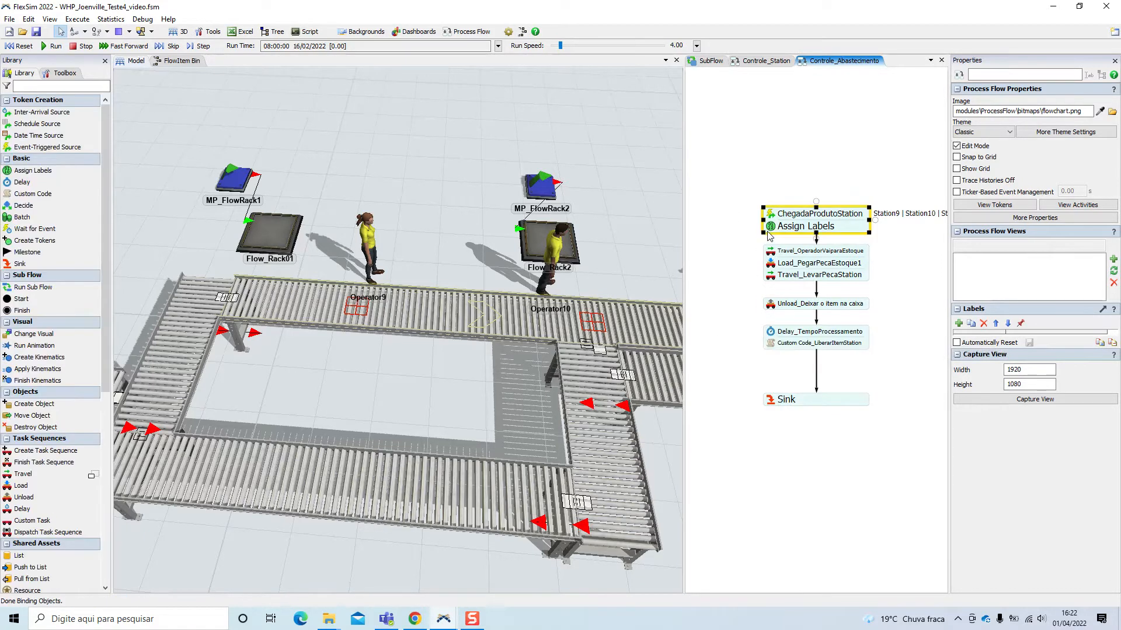
pyautogui.doubleClick(771, 228)
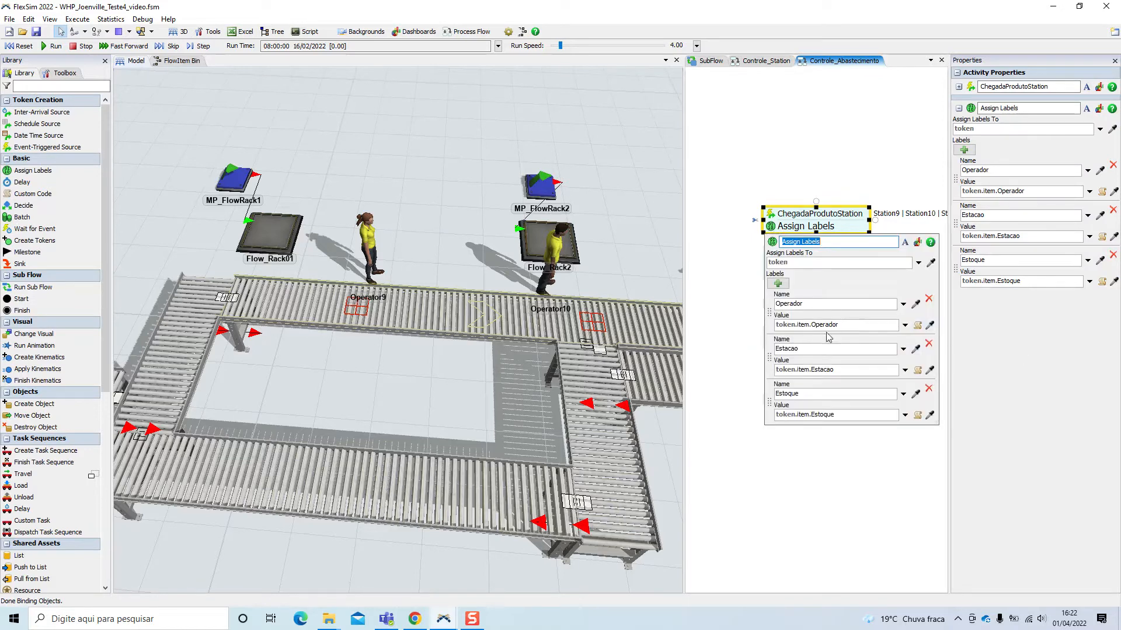
pyautogui.click(740, 329)
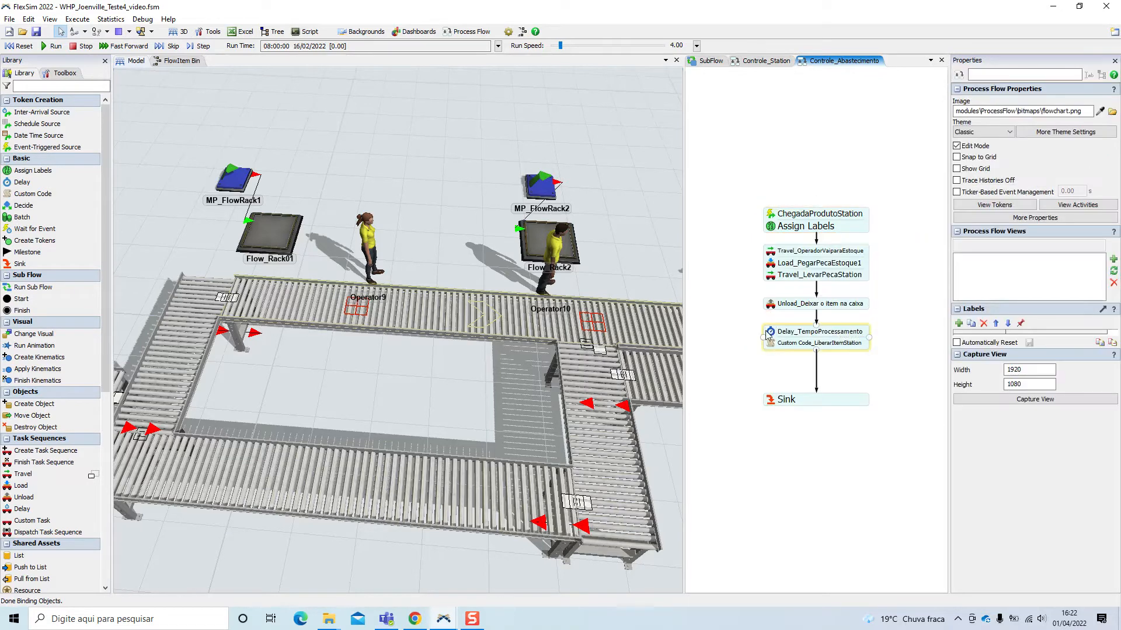
pyautogui.click(773, 311)
pyautogui.doubleClick(774, 311)
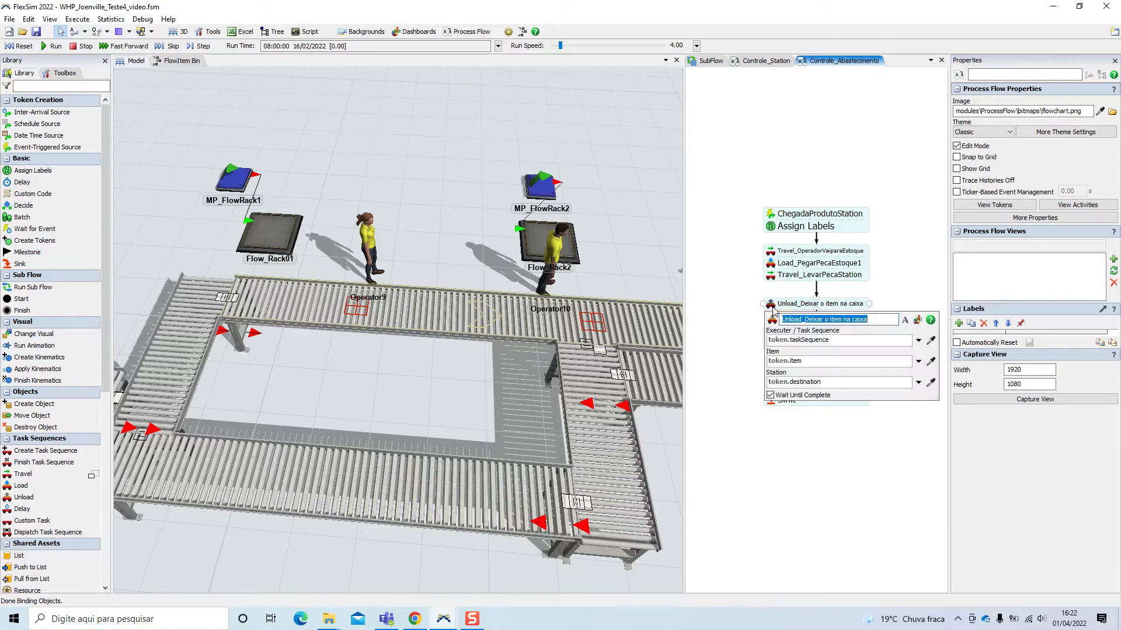
pyautogui.click(858, 338)
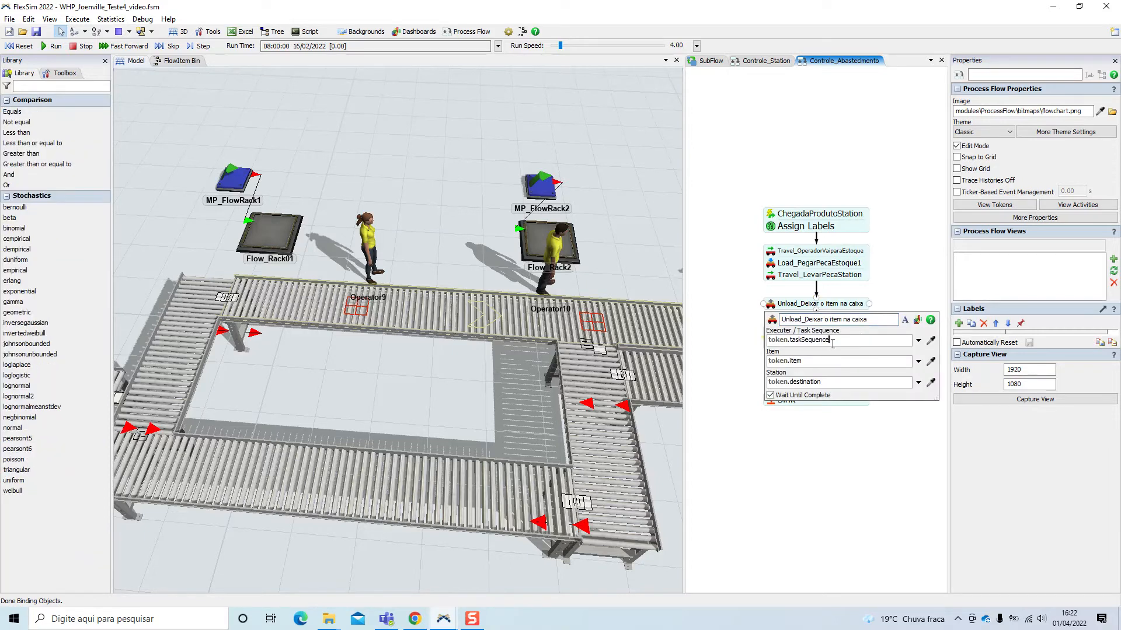
pyautogui.moveTo(829, 340); pyautogui.dragTo(788, 341)
pyautogui.write('Operador')
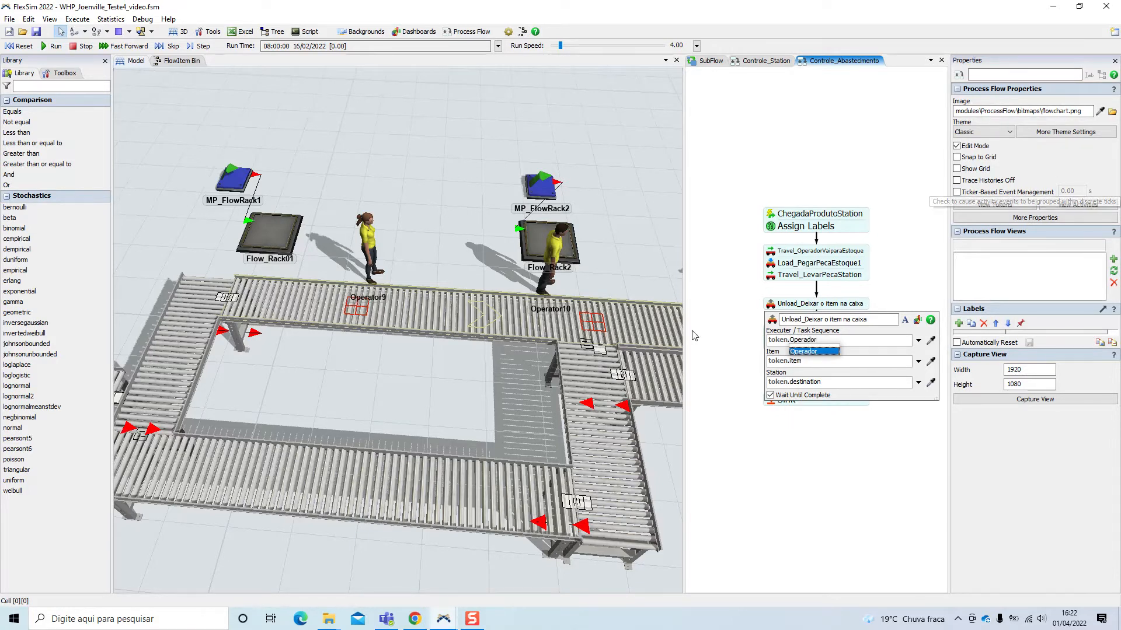
# - Set the item of the Unload activity to token.Operador.first
pyautogui.moveTo(813, 364); pyautogui.dragTo(730, 364)
pyautogui.write('token.')
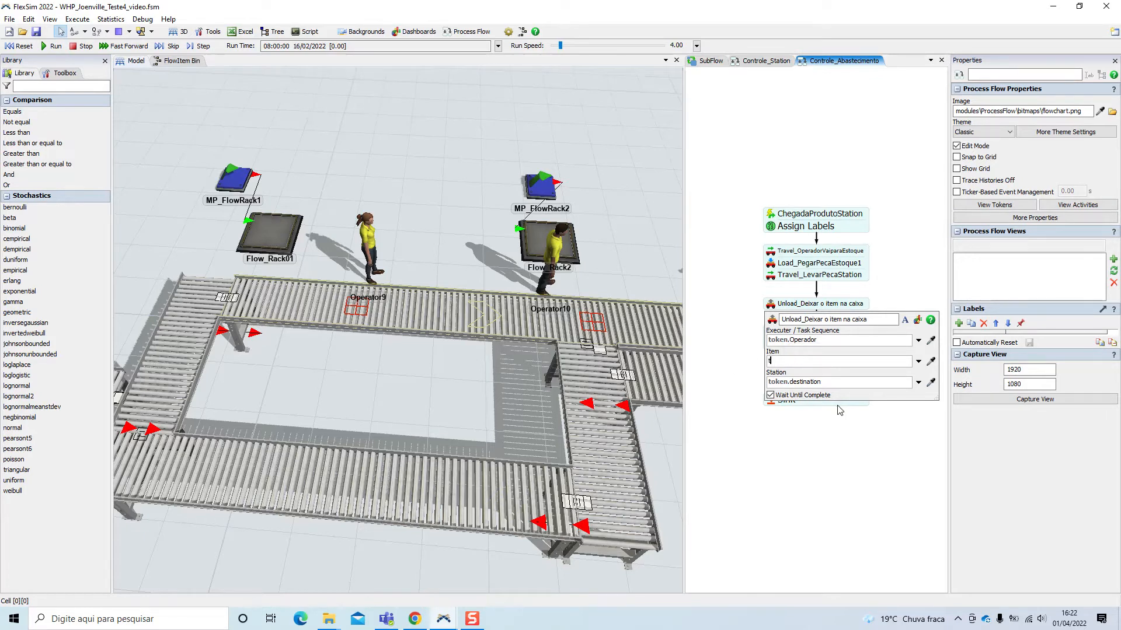
pyautogui.write('Operador.first')
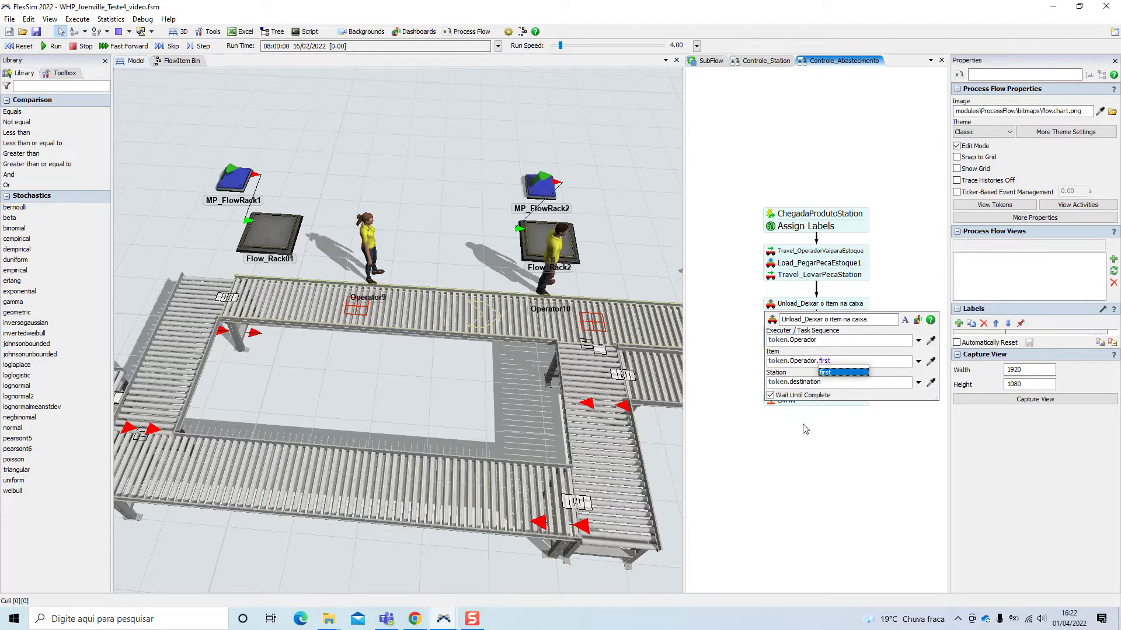
# - Examine the Station9 arrival event in ChegadaProdutoStation for the label assigned to the arriving item, as reference for the Unload station
pyautogui.click(836, 383)
pyautogui.hotkey('ctrl', 'shift', 'Left')
pyautogui.hotkey('ctrl', 'shift', 'Left')
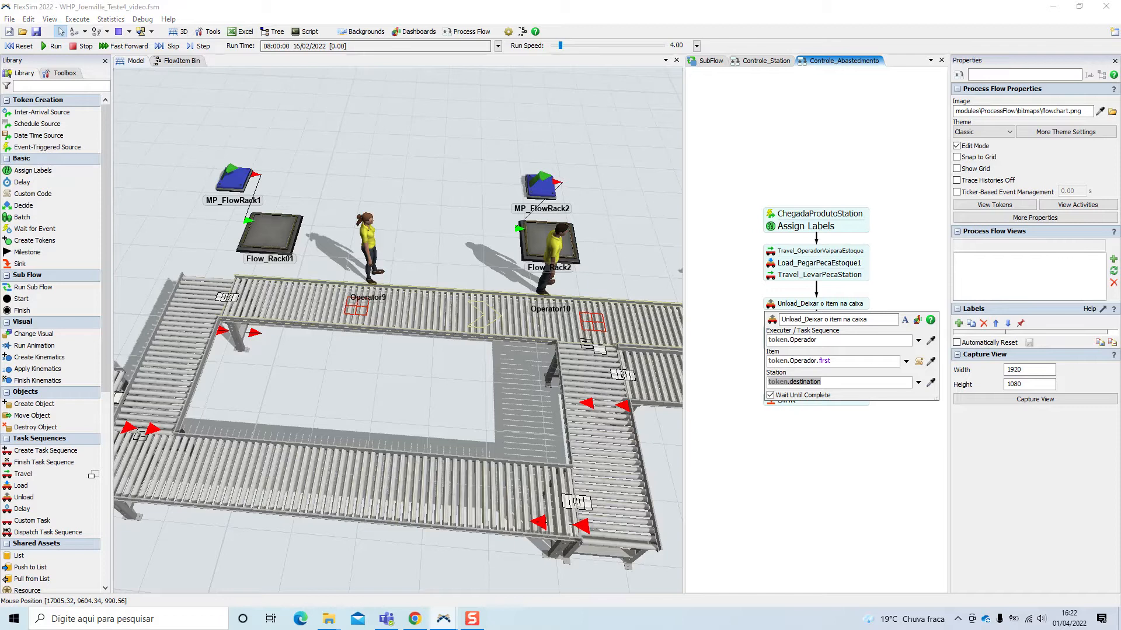
pyautogui.click(894, 244)
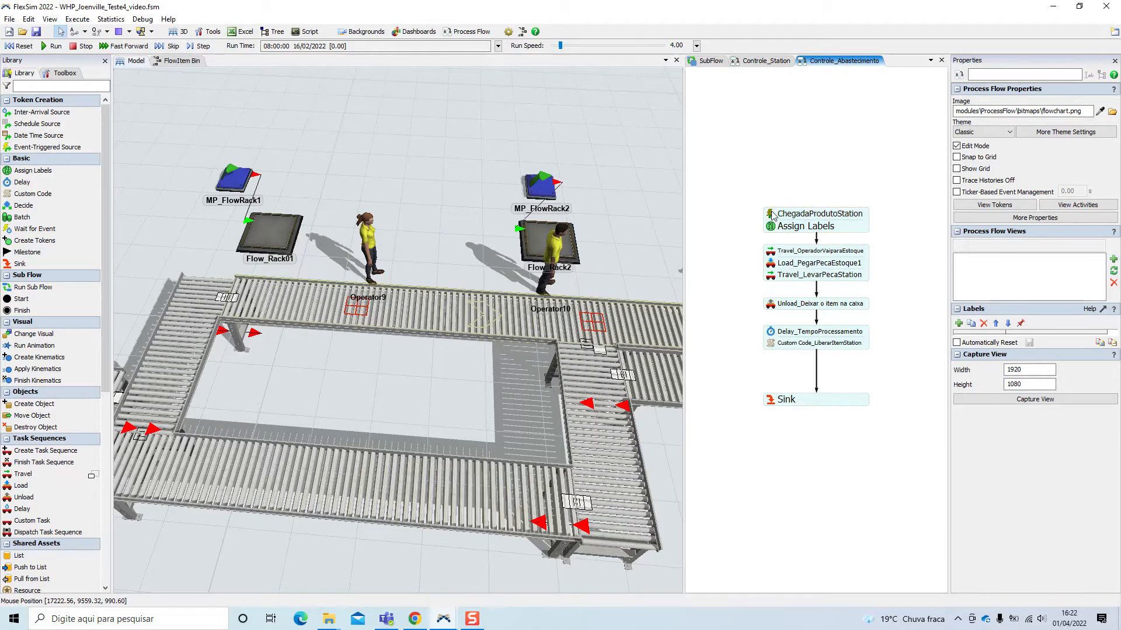
pyautogui.click(771, 216)
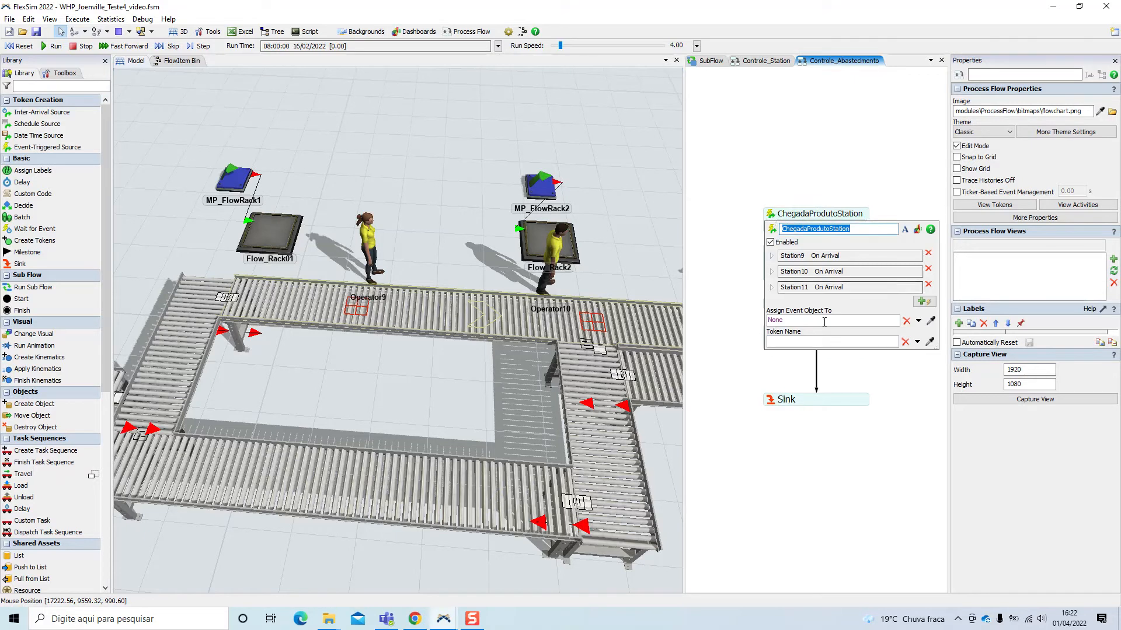
pyautogui.click(771, 256)
pyautogui.click(862, 318)
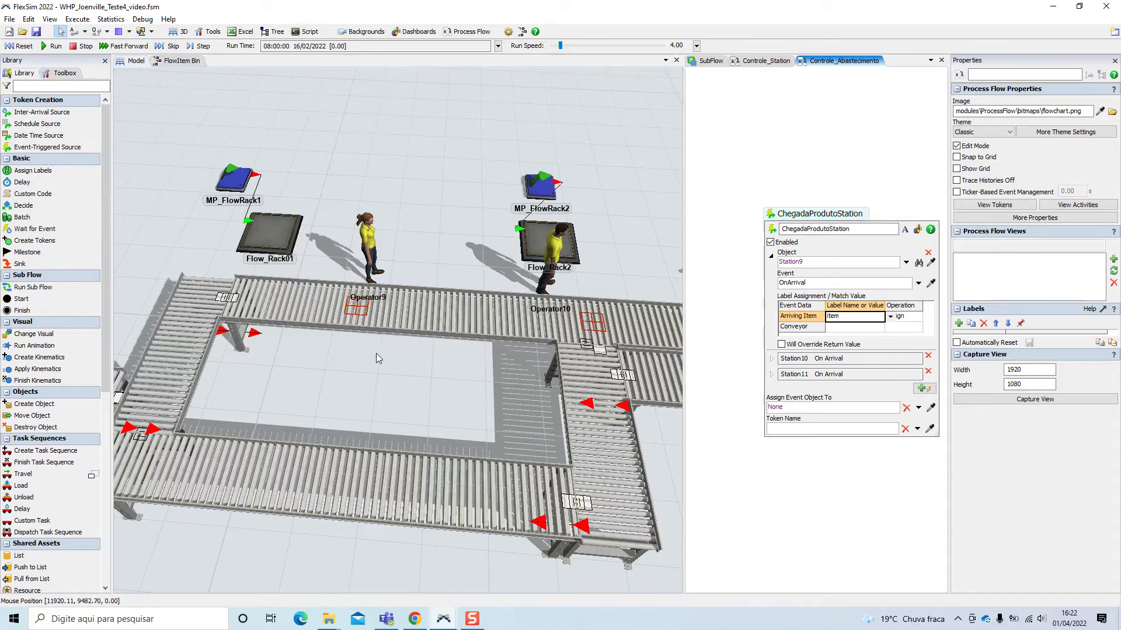
pyautogui.click(613, 175)
pyautogui.click(923, 110)
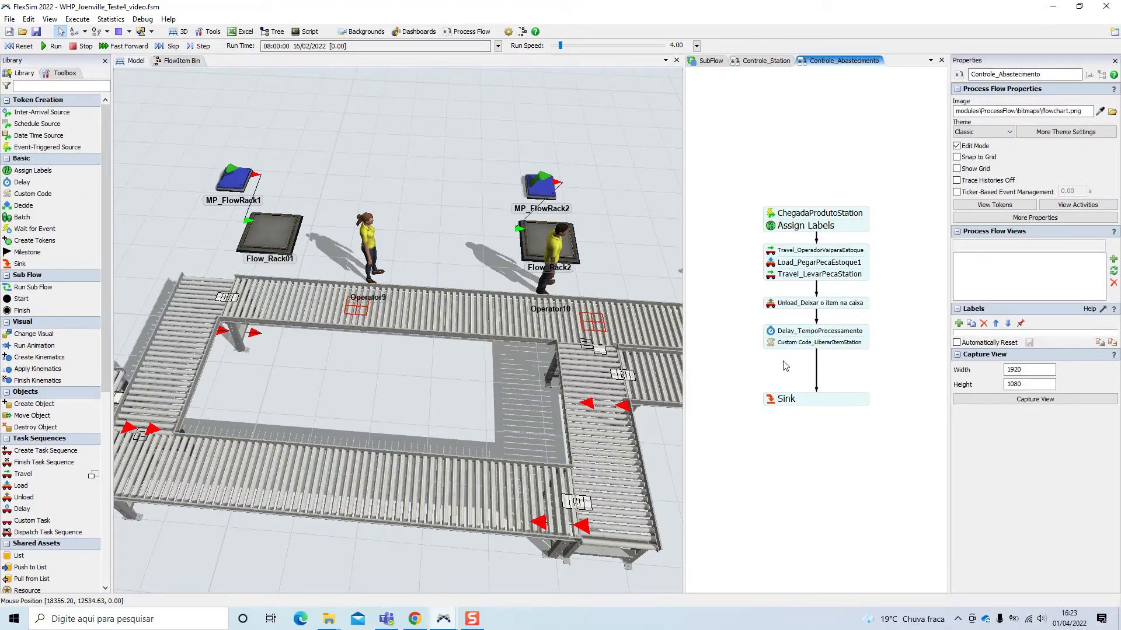
# - Set the Unload activity's station to token.item and save the model
pyautogui.doubleClick(774, 305)
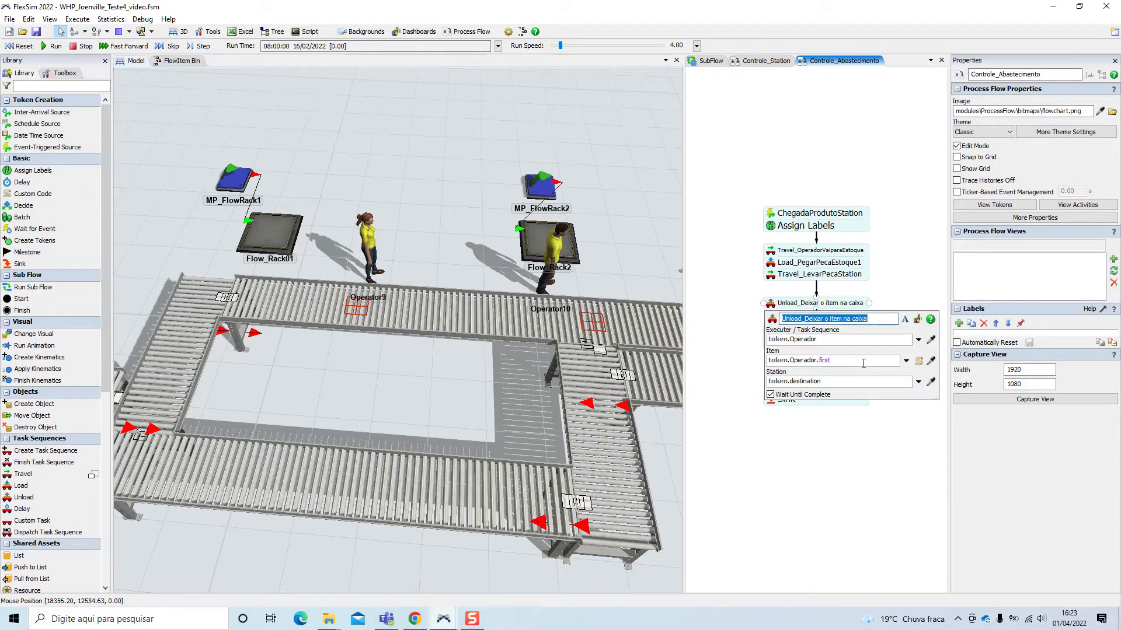
pyautogui.doubleClick(806, 381)
pyautogui.write('item')
pyautogui.click(756, 470)
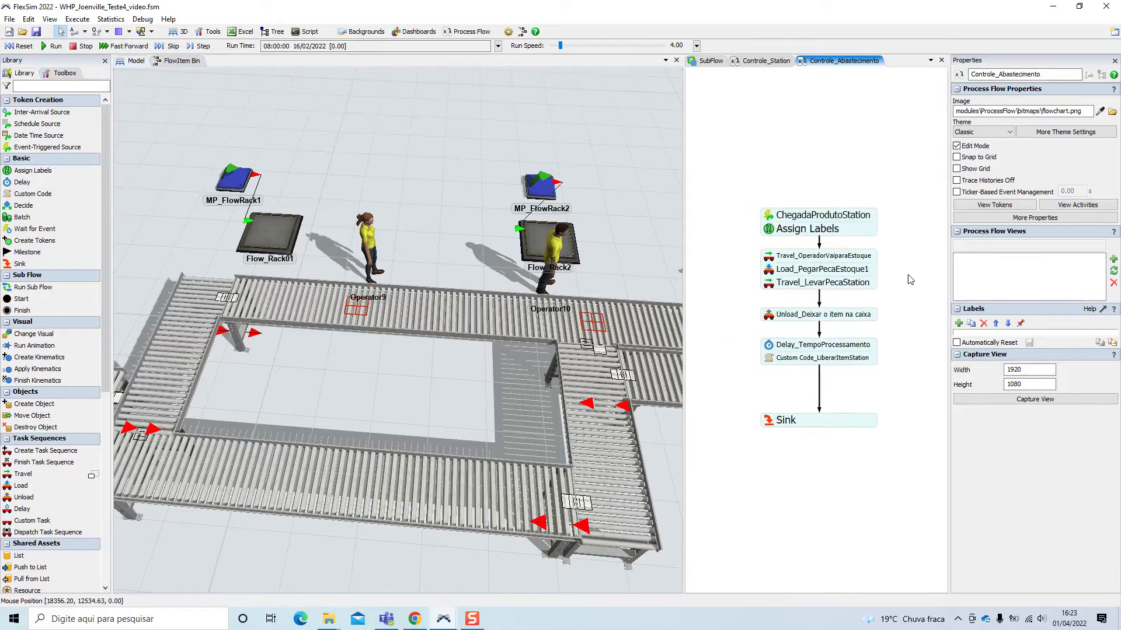
pyautogui.click(35, 33)
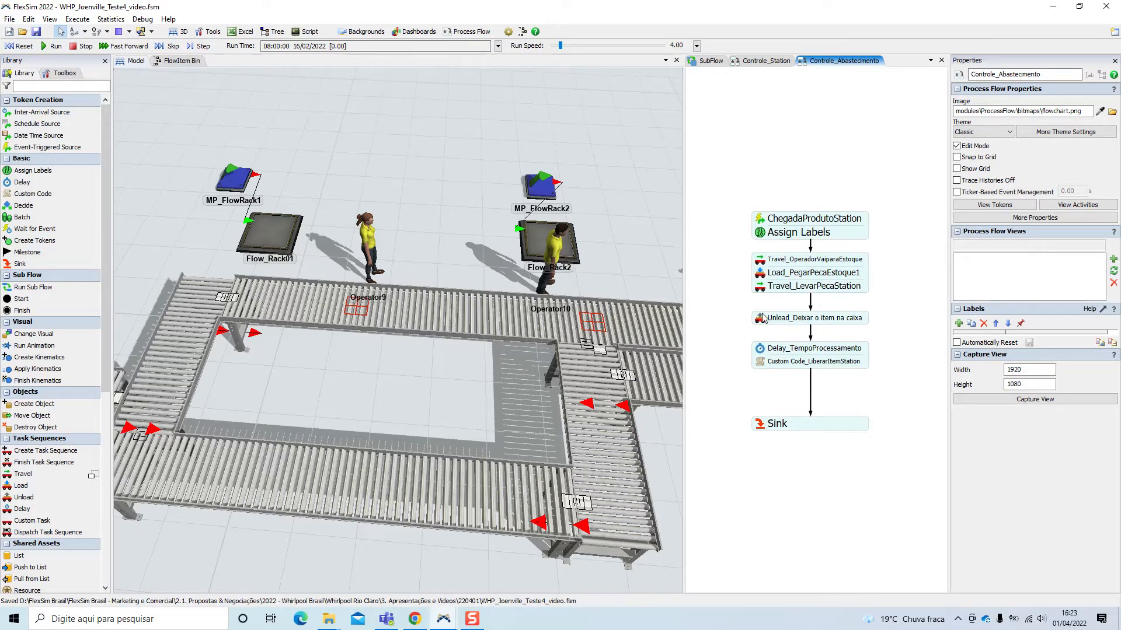
# - Check the Controle_Station flow's activities, return to Controle_Abastecimento and run the simulation
pyautogui.click(768, 61)
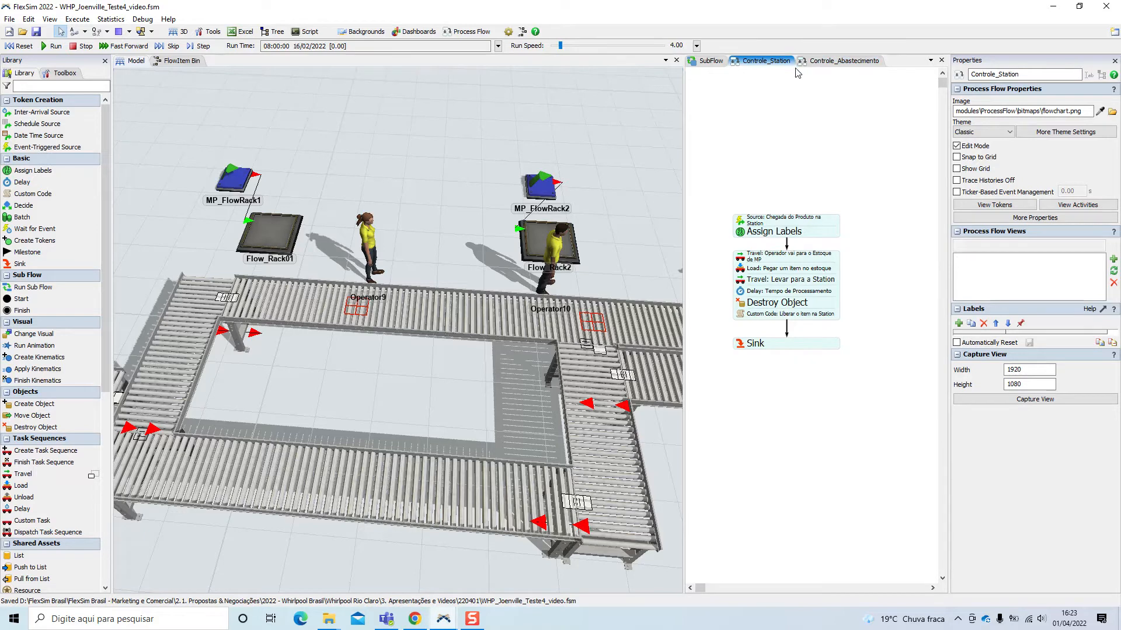
pyautogui.click(752, 219)
pyautogui.click(740, 250)
pyautogui.click(827, 177)
pyautogui.click(844, 60)
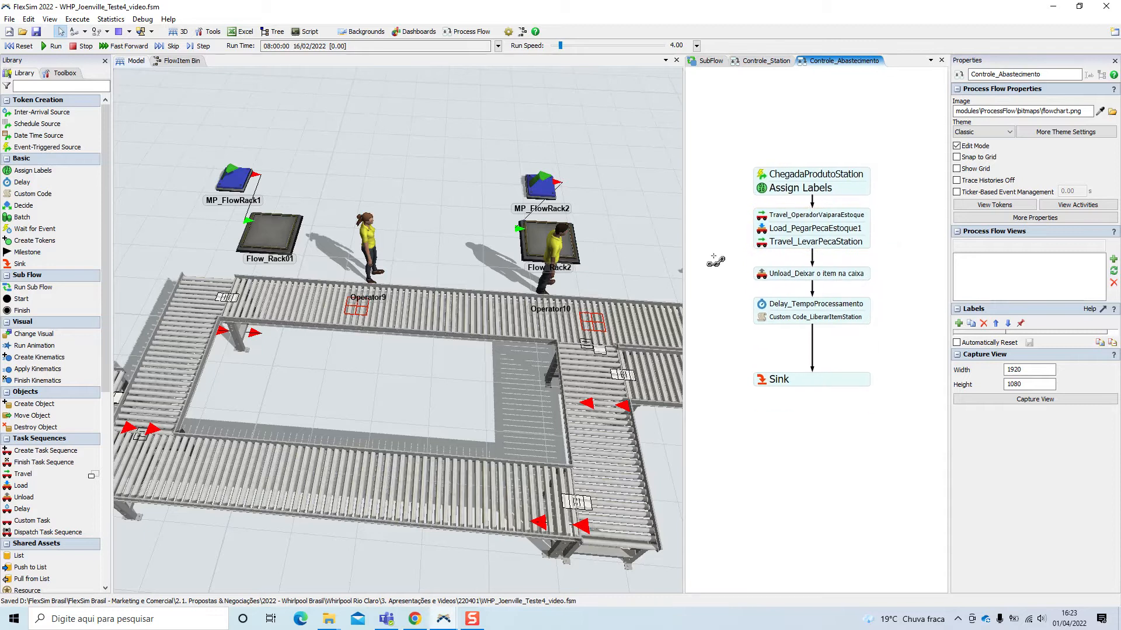
pyautogui.click(55, 46)
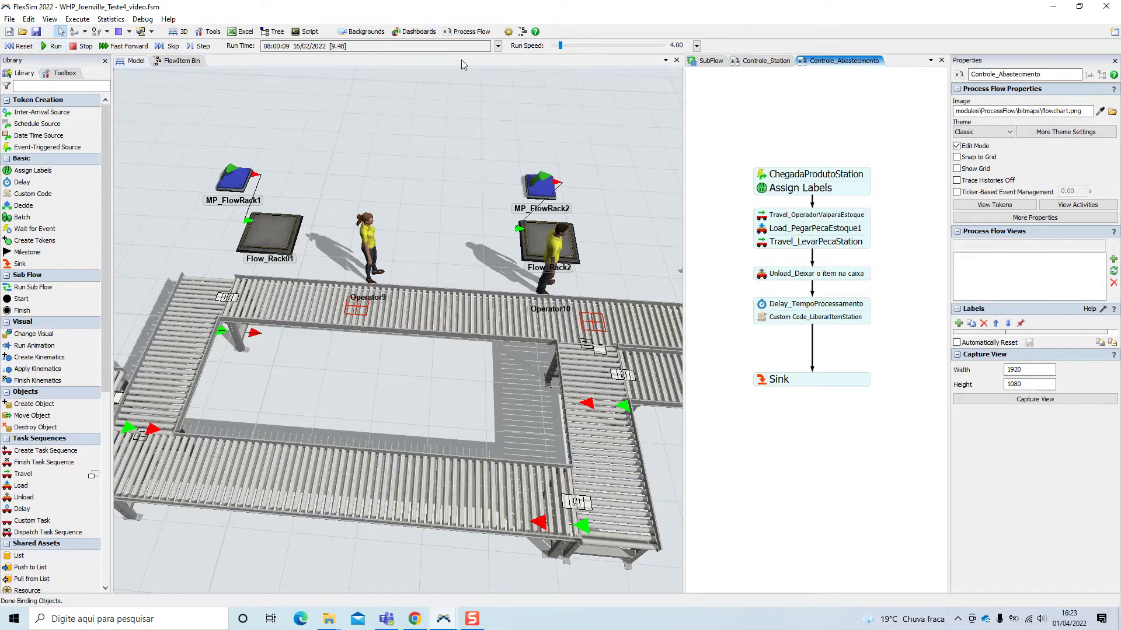
# - Raise the run speed to 80.99 and stop the simulation after boxes have reached the operators' stations
pyautogui.moveTo(561, 46); pyautogui.dragTo(569, 48)
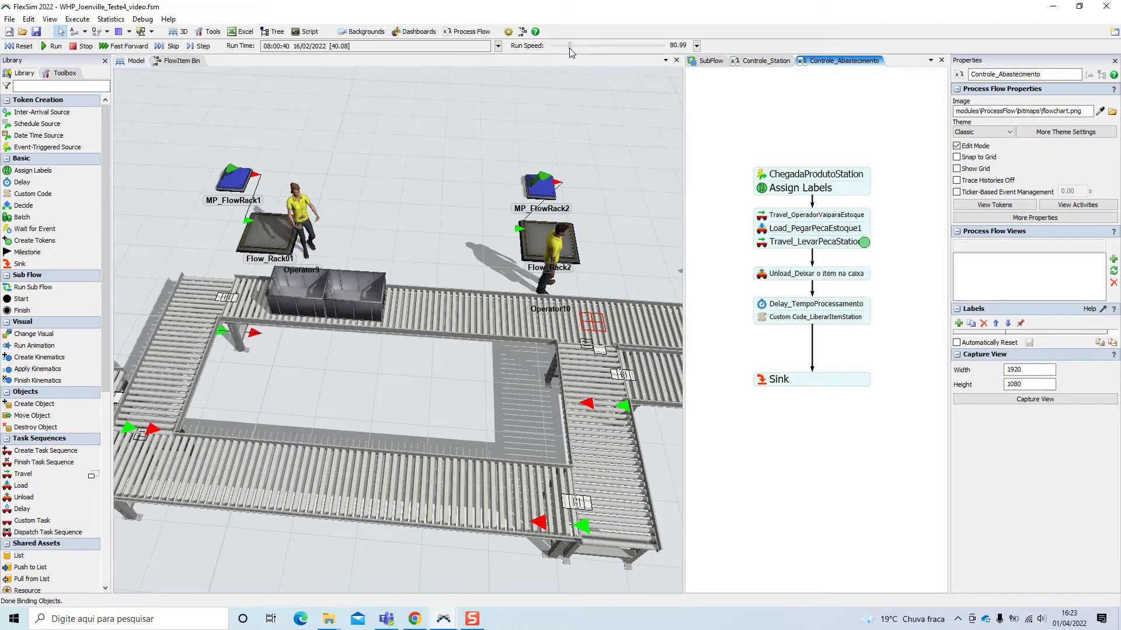
pyautogui.click(94, 48)
pyautogui.scroll(2, 854, 338)
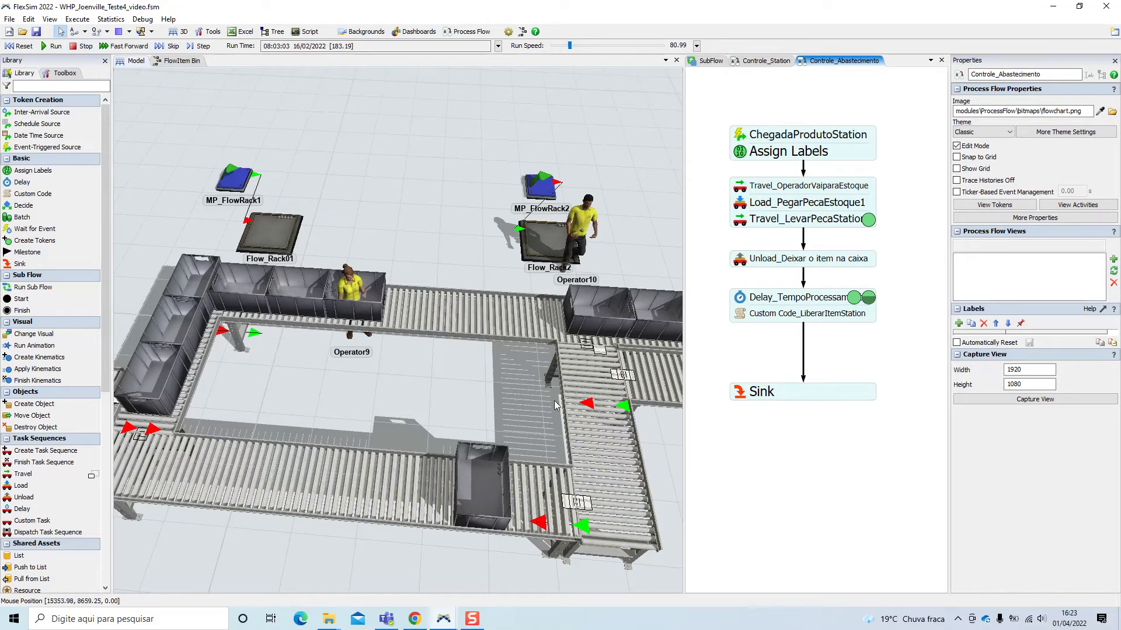
# - Examine the individual spheres placed inside one of the boxes near Operator10
pyautogui.moveTo(491, 408); pyautogui.dragTo(367, 446)
pyautogui.moveTo(576, 310); pyautogui.dragTo(562, 326, button='right')
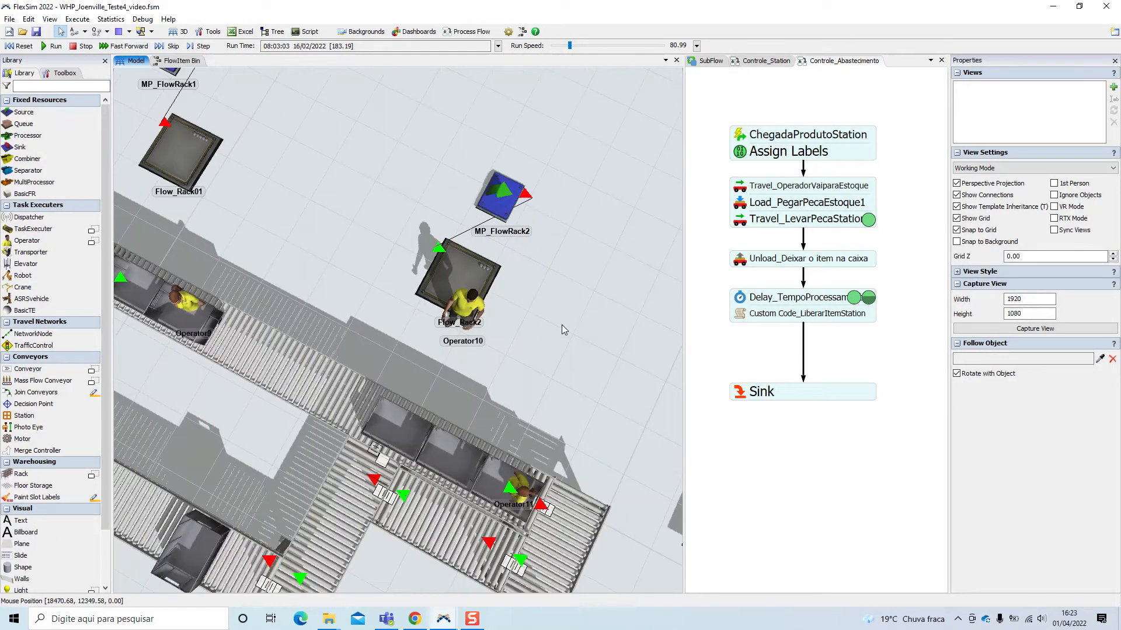
pyautogui.scroll(5, 460, 398)
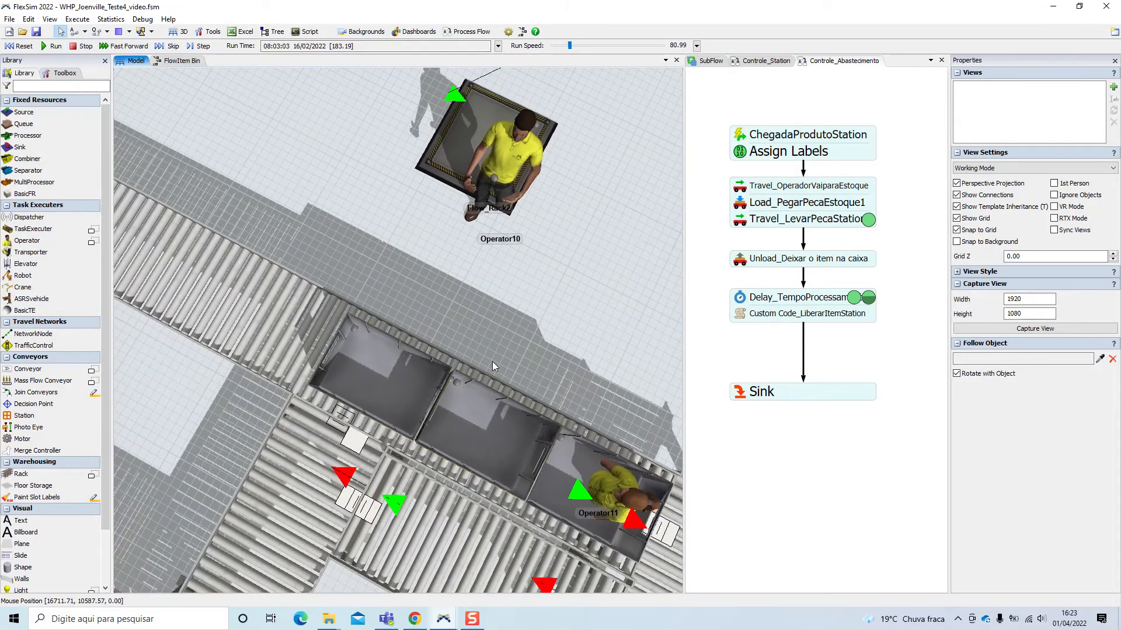
pyautogui.scroll(3, 491, 362)
pyautogui.moveTo(495, 361); pyautogui.dragTo(534, 315, button='right')
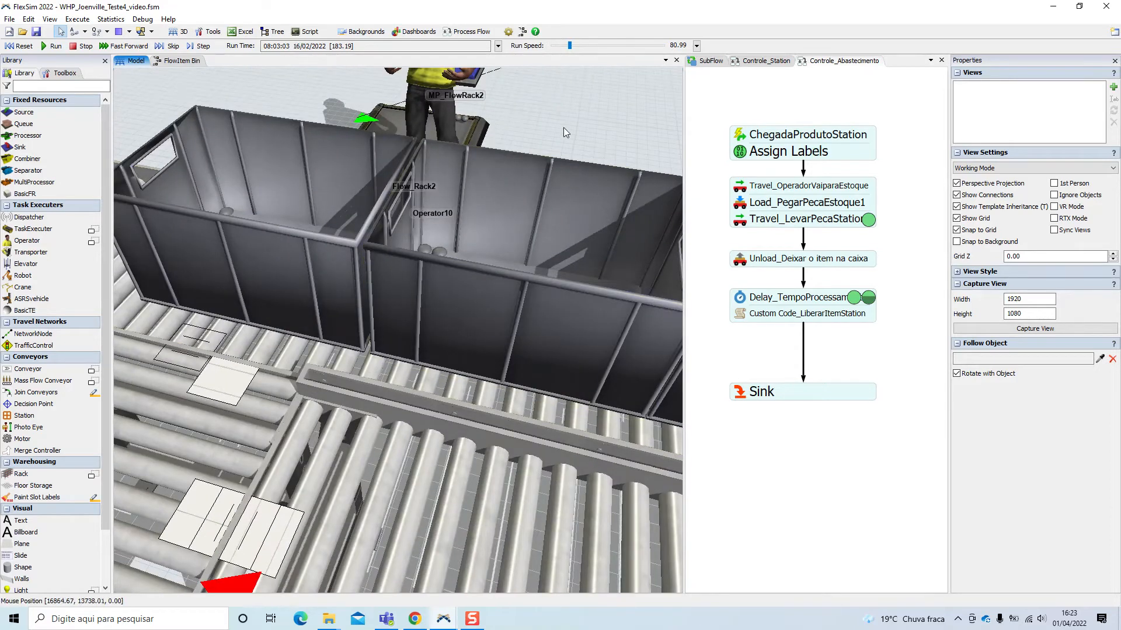
pyautogui.moveTo(562, 127); pyautogui.dragTo(551, 142, button='right')
pyautogui.scroll(8, 455, 408)
pyautogui.click(433, 356)
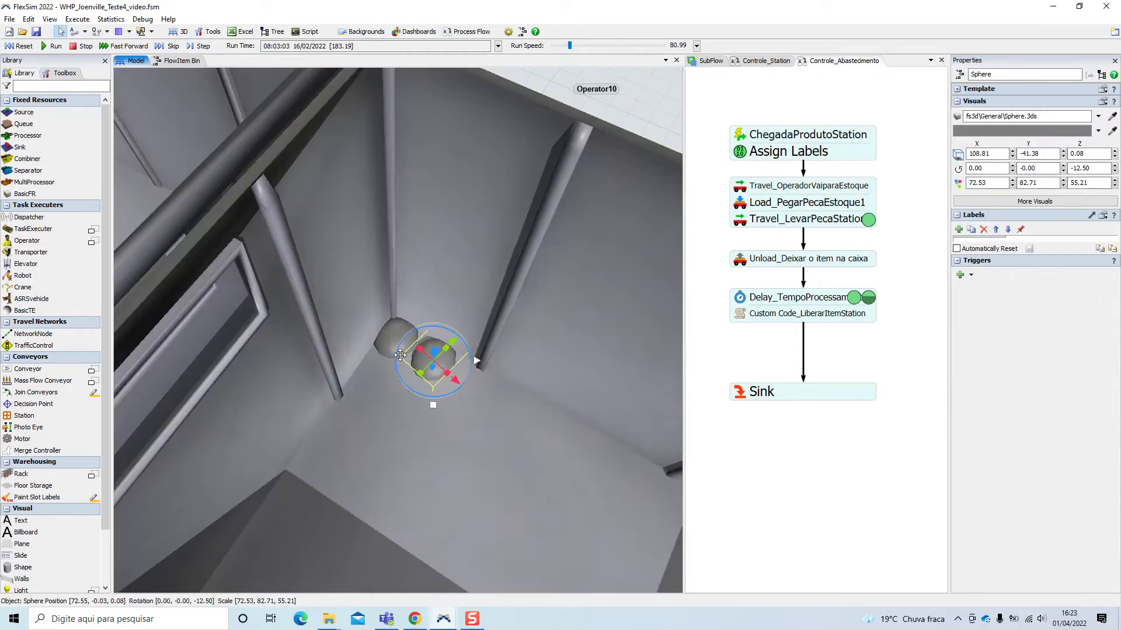
pyautogui.click(397, 346)
pyautogui.click(630, 92)
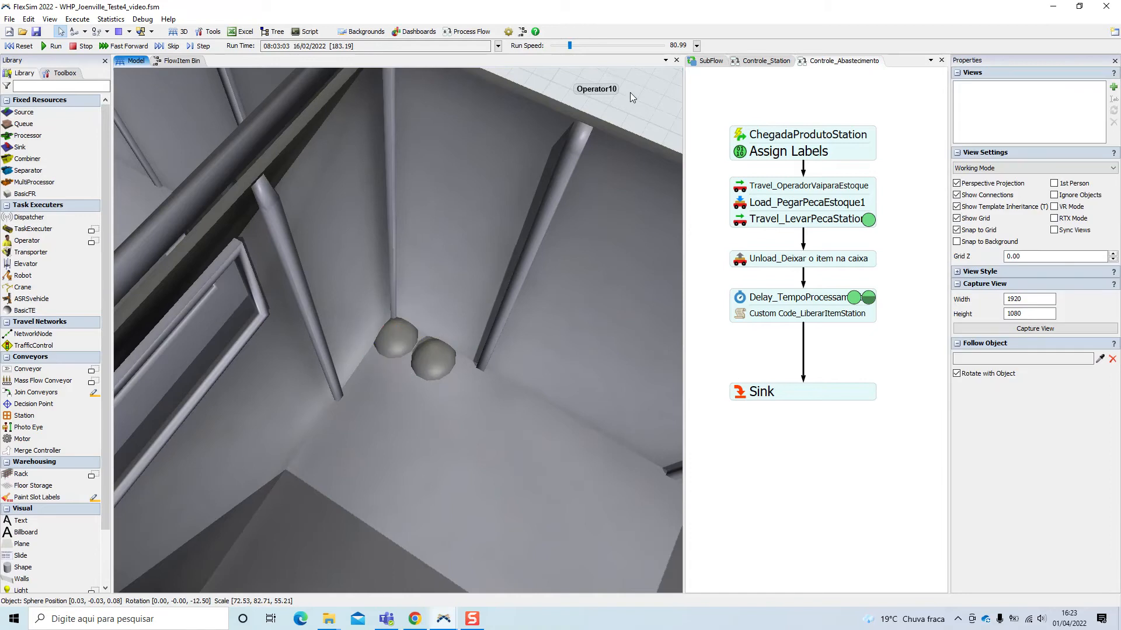
# - Compare the contents of the three boxes between Operator10 and Operator11, including the spheres in the box at Operator11's station
pyautogui.scroll(-10, 629, 92)
pyautogui.moveTo(629, 92); pyautogui.dragTo(437, 110)
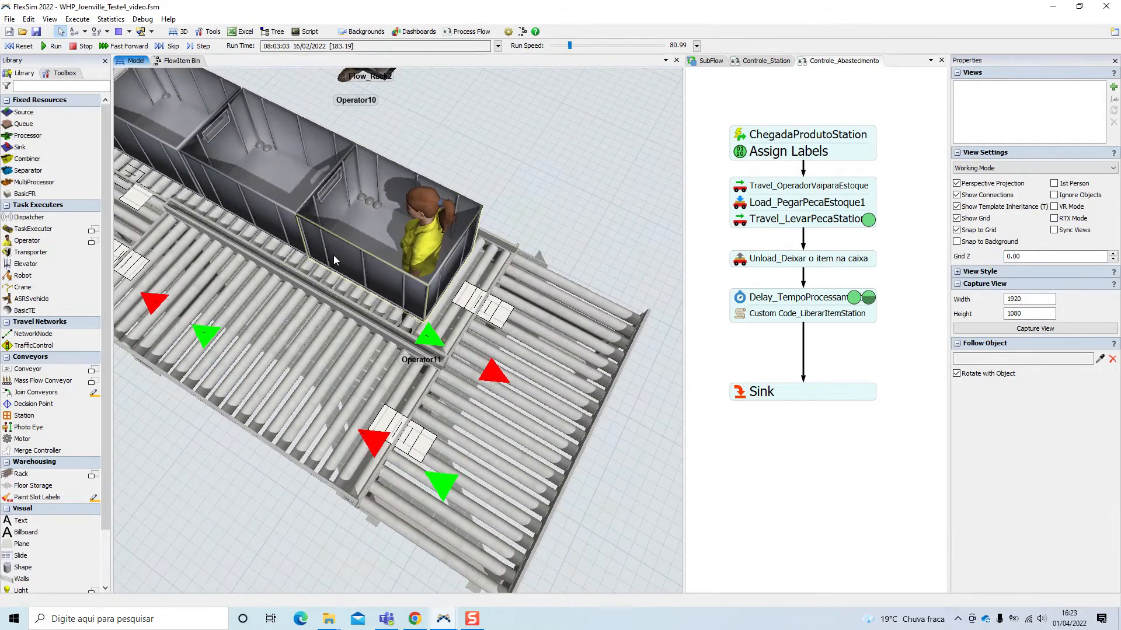
pyautogui.scroll(5, 382, 166)
pyautogui.scroll(-5, 382, 166)
pyautogui.moveTo(569, 137); pyautogui.dragTo(651, 194)
pyautogui.scroll(3, 500, 253)
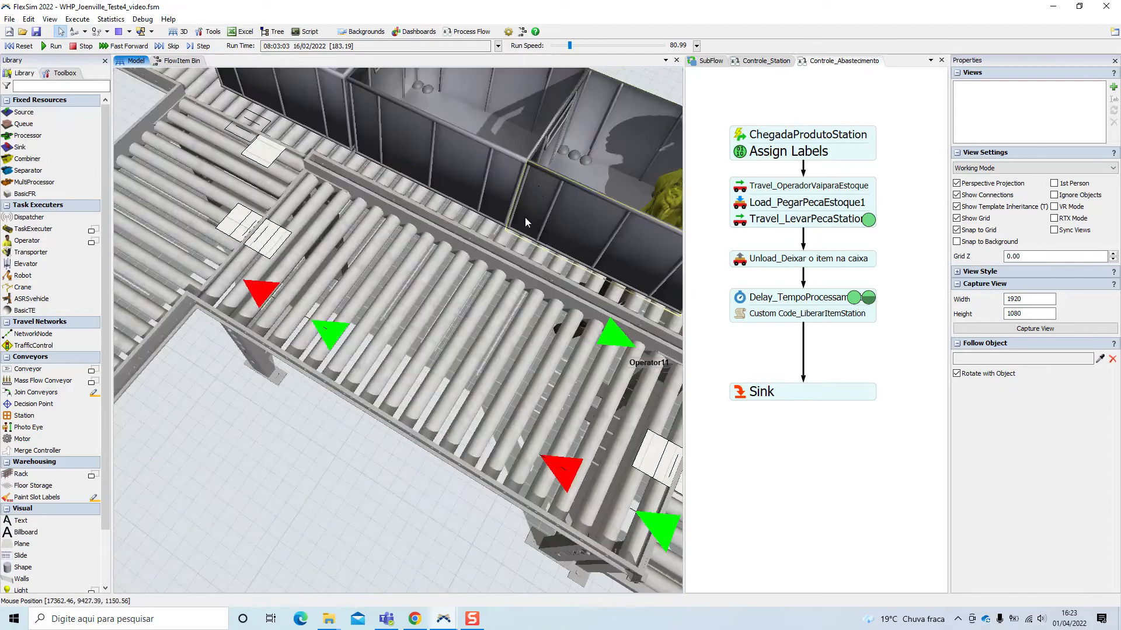
pyautogui.click(584, 157)
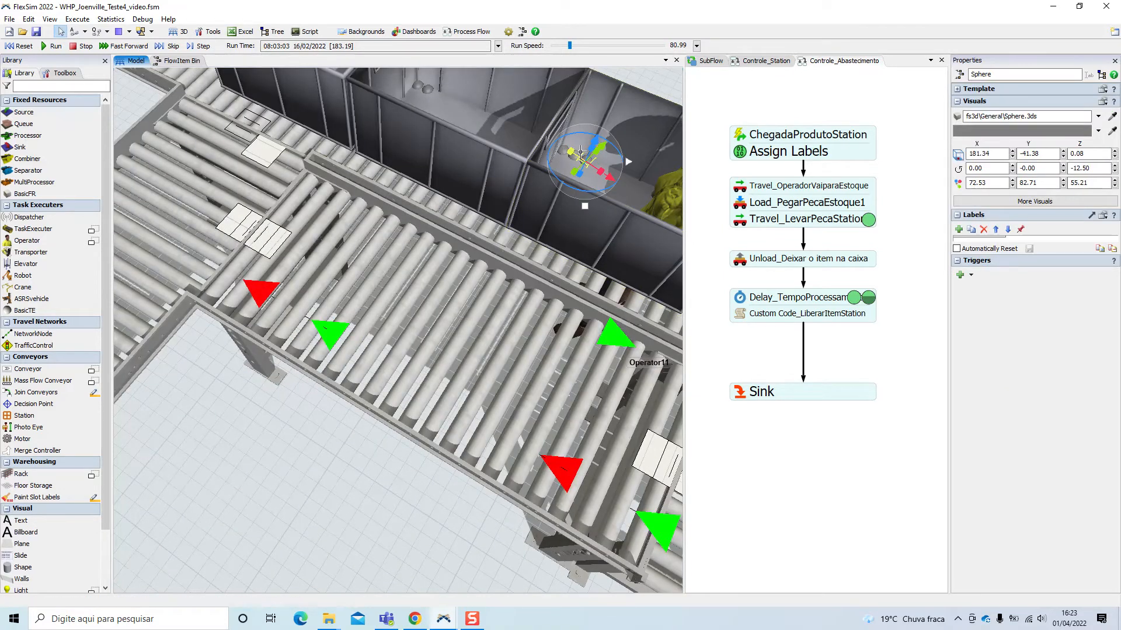
pyautogui.click(659, 78)
pyautogui.scroll(-5, 659, 77)
pyautogui.moveTo(575, 194); pyautogui.dragTo(347, 517)
pyautogui.scroll(4, 460, 330)
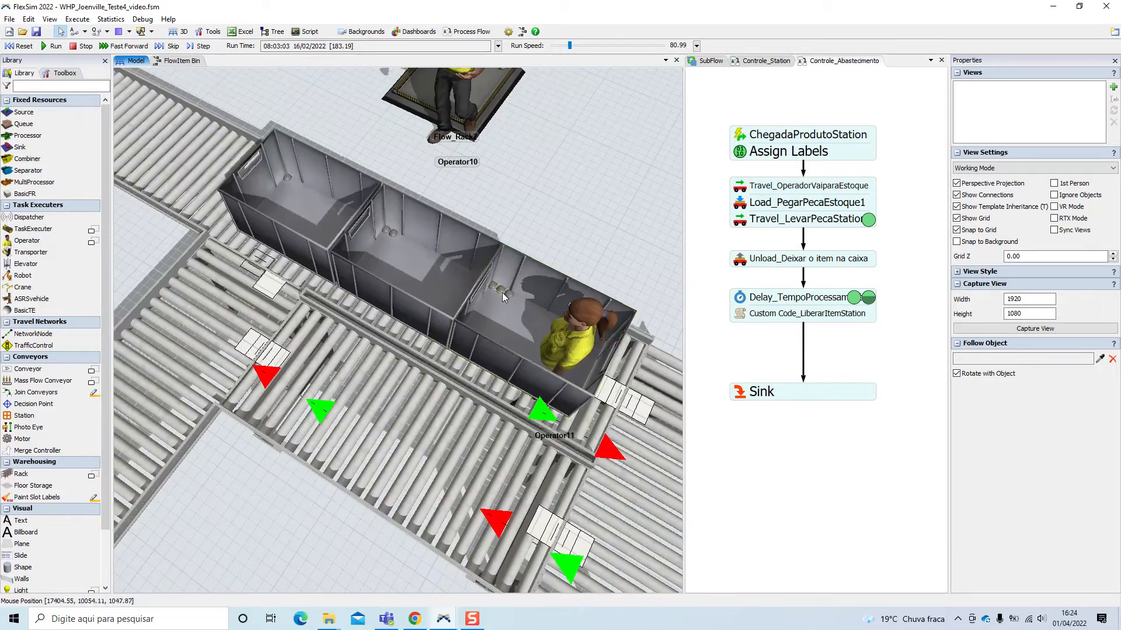
pyautogui.scroll(-5, 618, 189)
pyautogui.moveTo(617, 189); pyautogui.dragTo(613, 279)
pyautogui.scroll(-2, 569, 269)
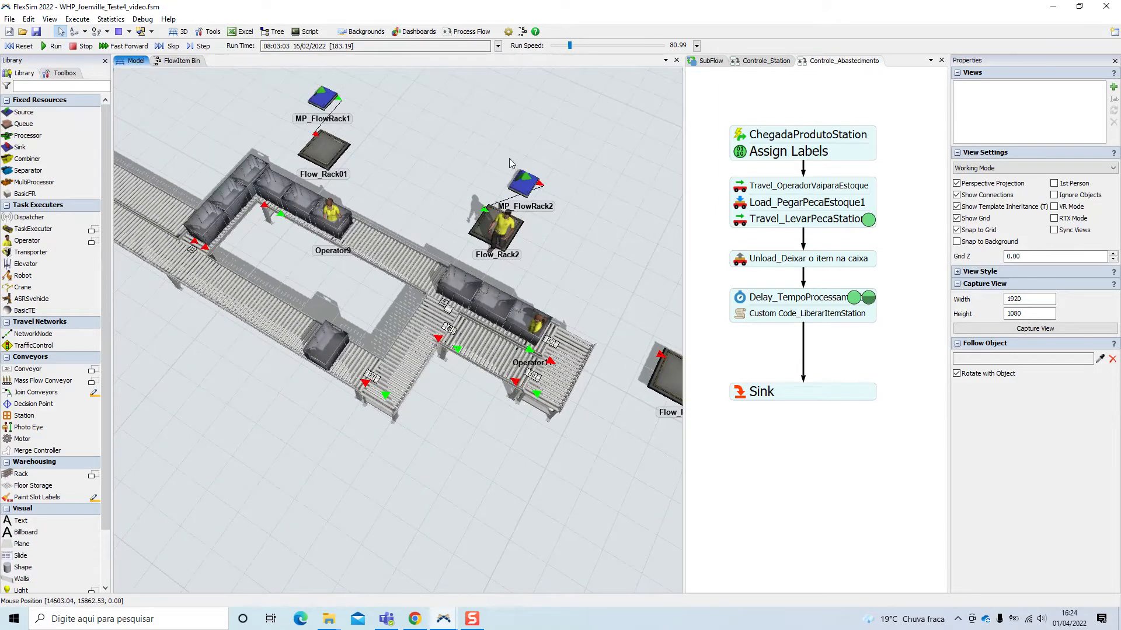
# - Inspect the boxes around the conveyor loop from Operator9's station to the outgoing line
pyautogui.scroll(3, 250, 309)
pyautogui.moveTo(508, 278); pyautogui.dragTo(509, 316, button='right')
pyautogui.scroll(3, 479, 378)
pyautogui.moveTo(478, 378); pyautogui.dragTo(365, 314, button='right')
pyautogui.scroll(3, 449, 256)
pyautogui.moveTo(364, 232); pyautogui.dragTo(534, 231)
pyautogui.scroll(4, 508, 341)
pyautogui.scroll(-3, 575, 263)
pyautogui.scroll(-3, 407, 181)
pyautogui.moveTo(416, 209); pyautogui.dragTo(465, 156)
pyautogui.scroll(-3, 465, 155)
pyautogui.scroll(-1, 366, 180)
pyautogui.click(442, 185)
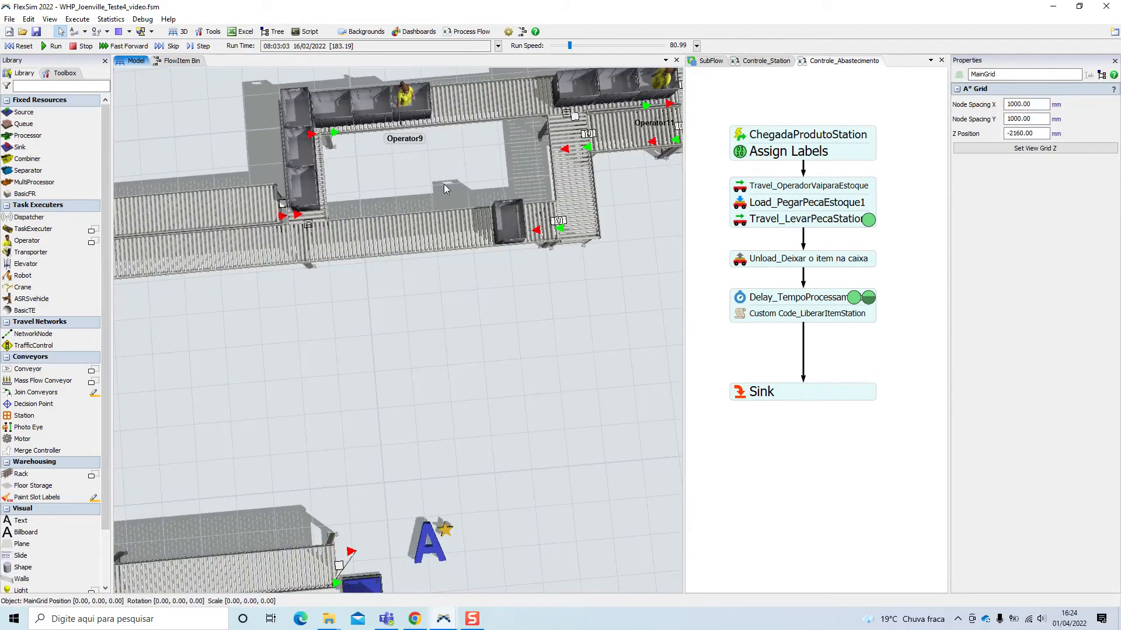
pyautogui.moveTo(543, 357); pyautogui.dragTo(442, 423)
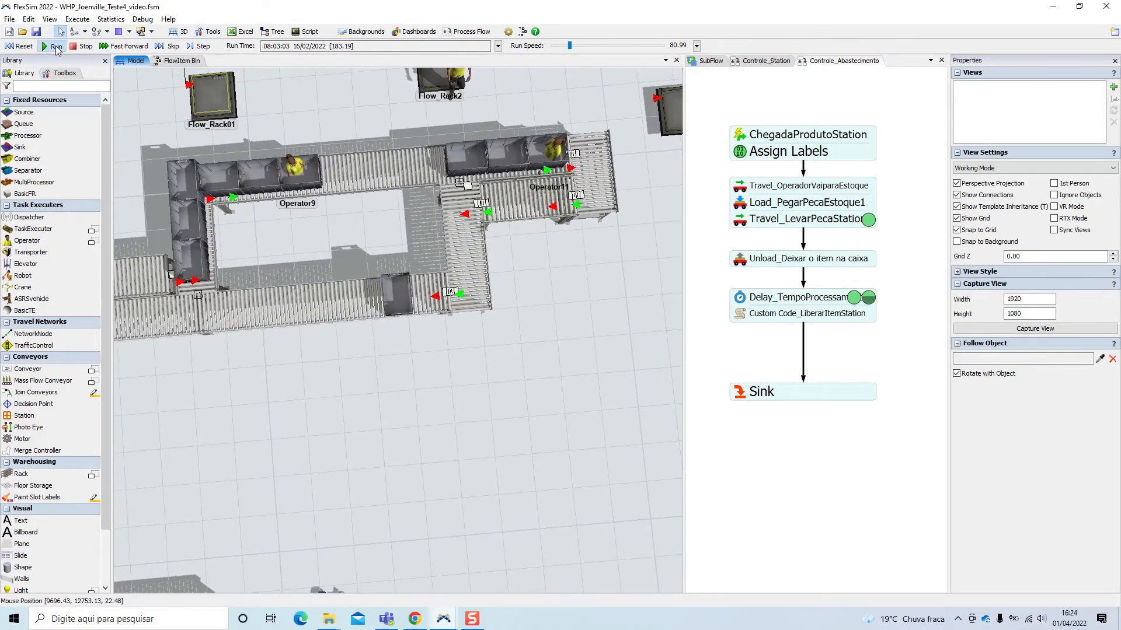
# - Resume the simulation, stop it and inspect each sphere inside the finished box on the outgoing conveyor
pyautogui.click(58, 47)
pyautogui.scroll(10, 388, 286)
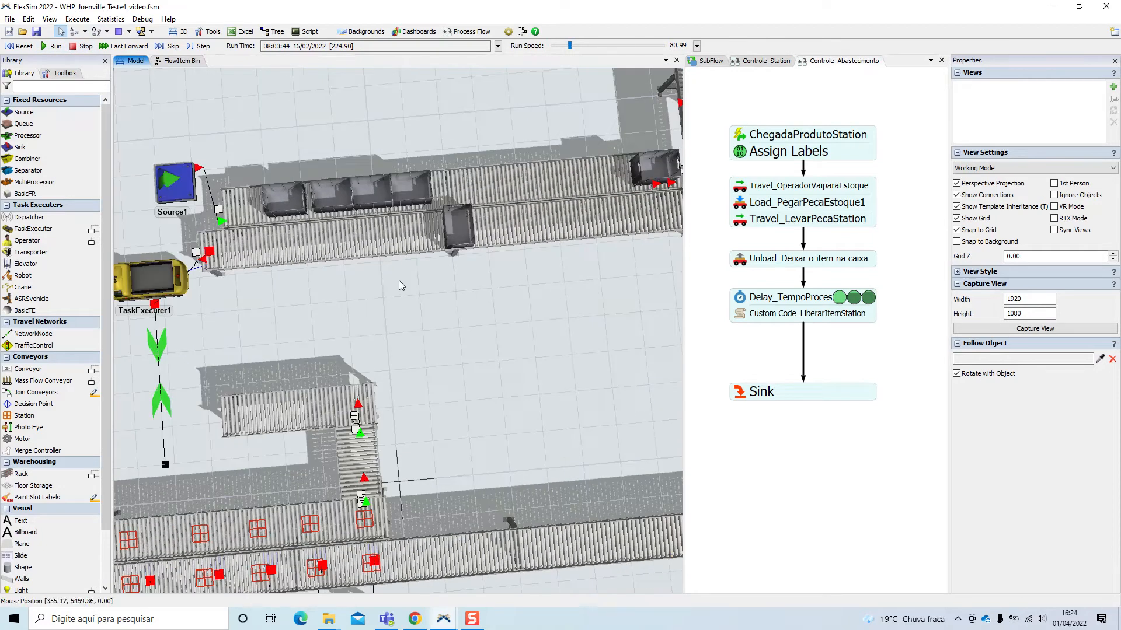
pyautogui.moveTo(521, 269); pyautogui.dragTo(408, 412)
pyautogui.scroll(6, 410, 411)
pyautogui.click(448, 278)
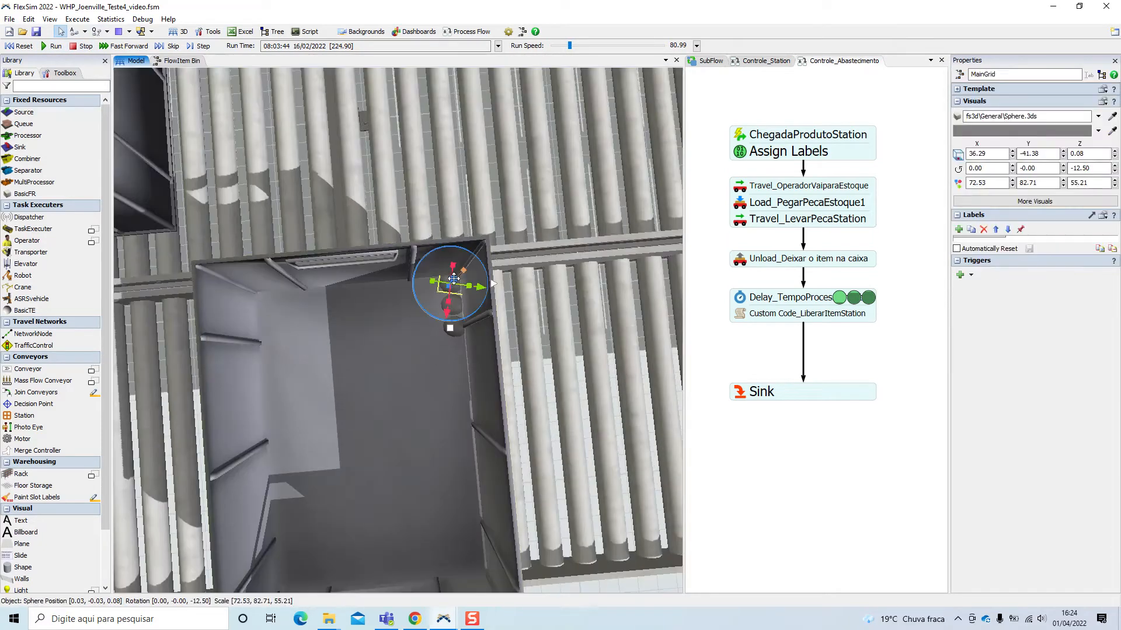
pyautogui.click(453, 354)
pyautogui.click(453, 307)
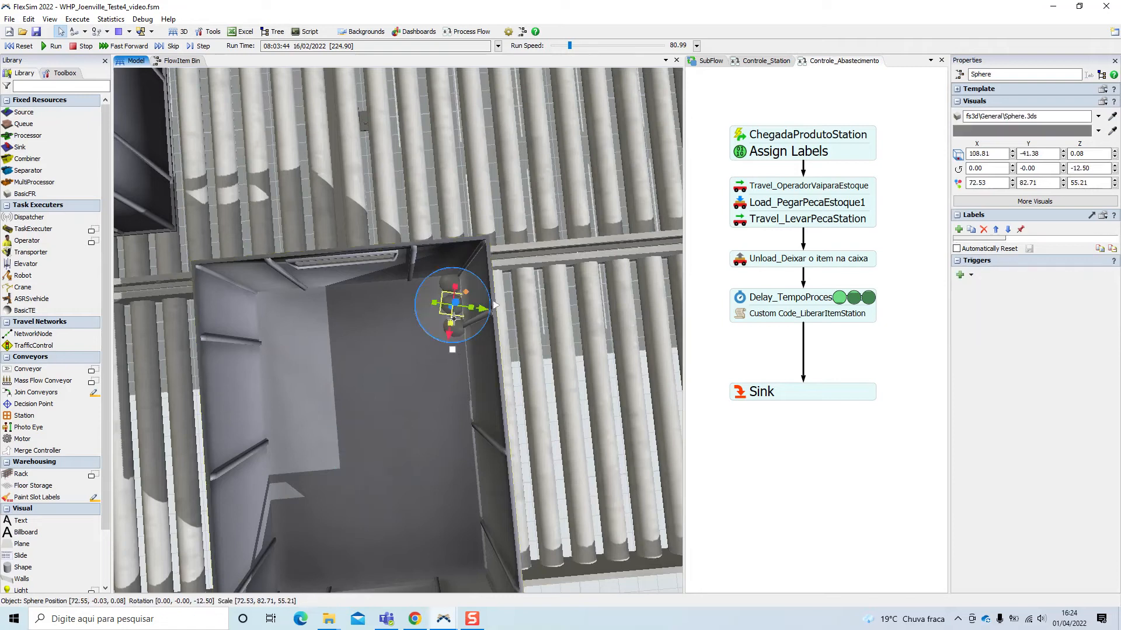
pyautogui.click(642, 587)
# - Review the boxes along the parallel conveyors up to Operator9, and reset the simulation
pyautogui.scroll(-7, 639, 583)
pyautogui.click(435, 219)
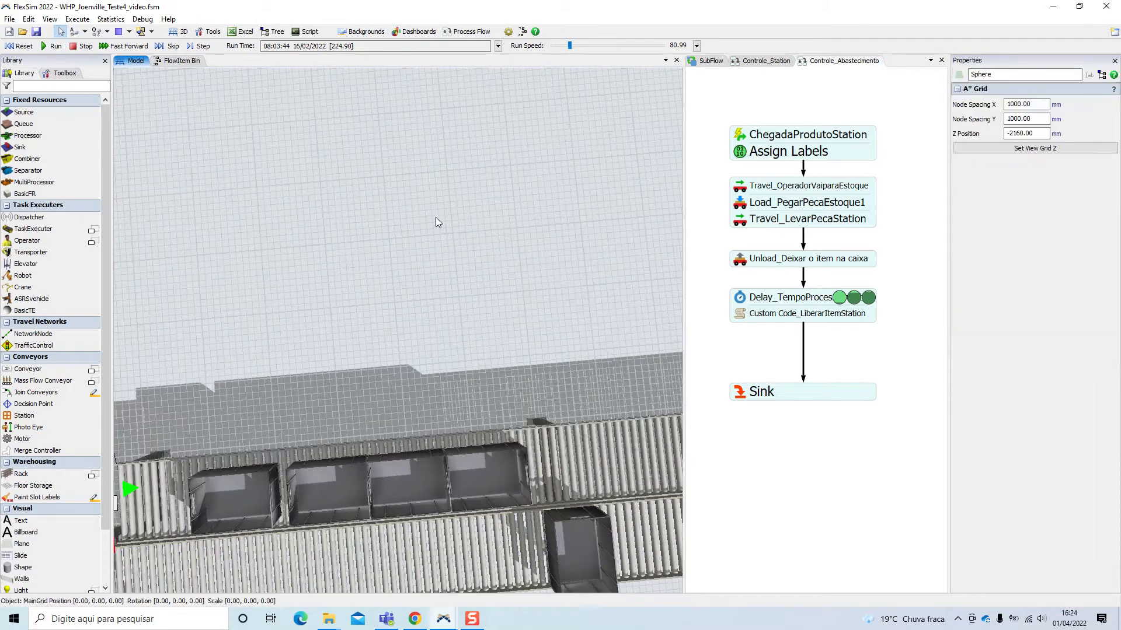
pyautogui.moveTo(583, 299); pyautogui.dragTo(289, 158)
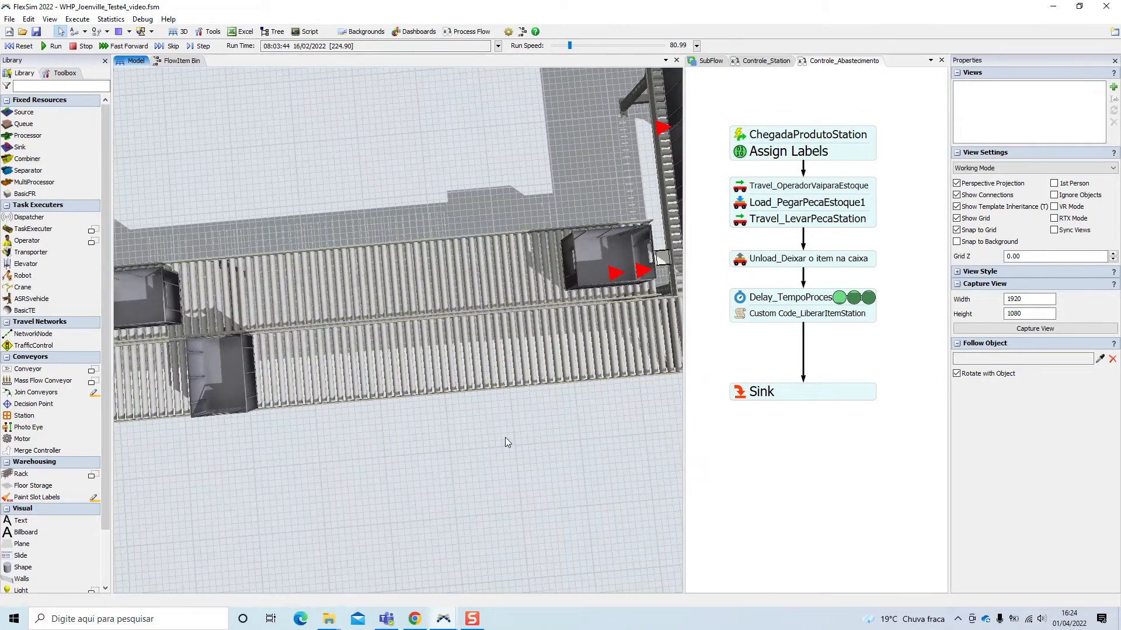
pyautogui.scroll(-3, 503, 440)
pyautogui.moveTo(495, 453); pyautogui.dragTo(334, 398)
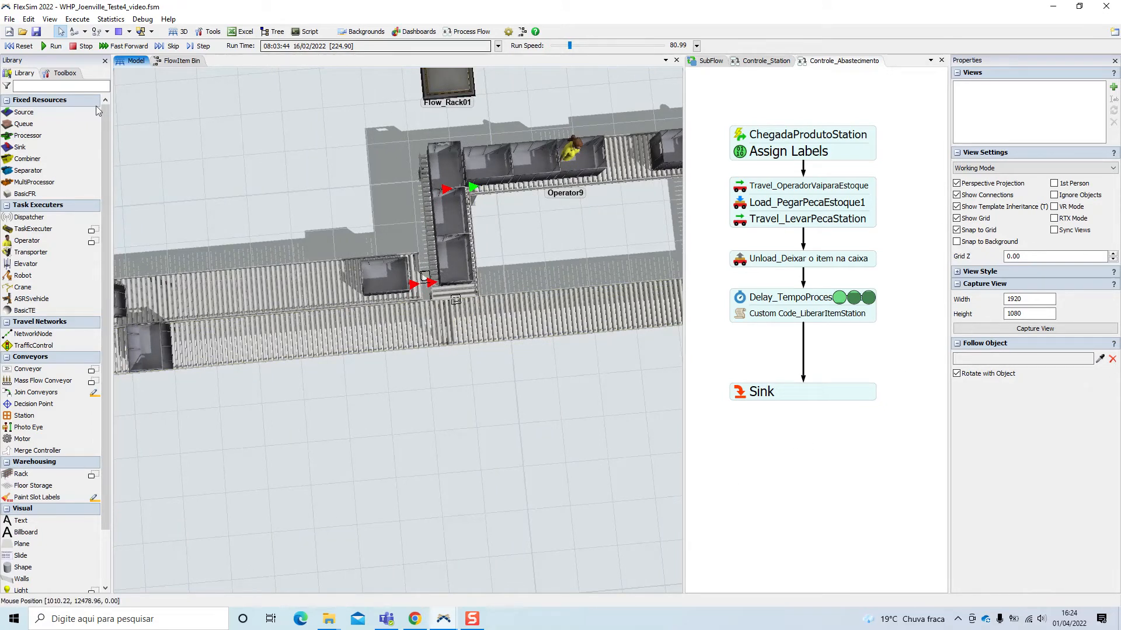
pyautogui.click(23, 46)
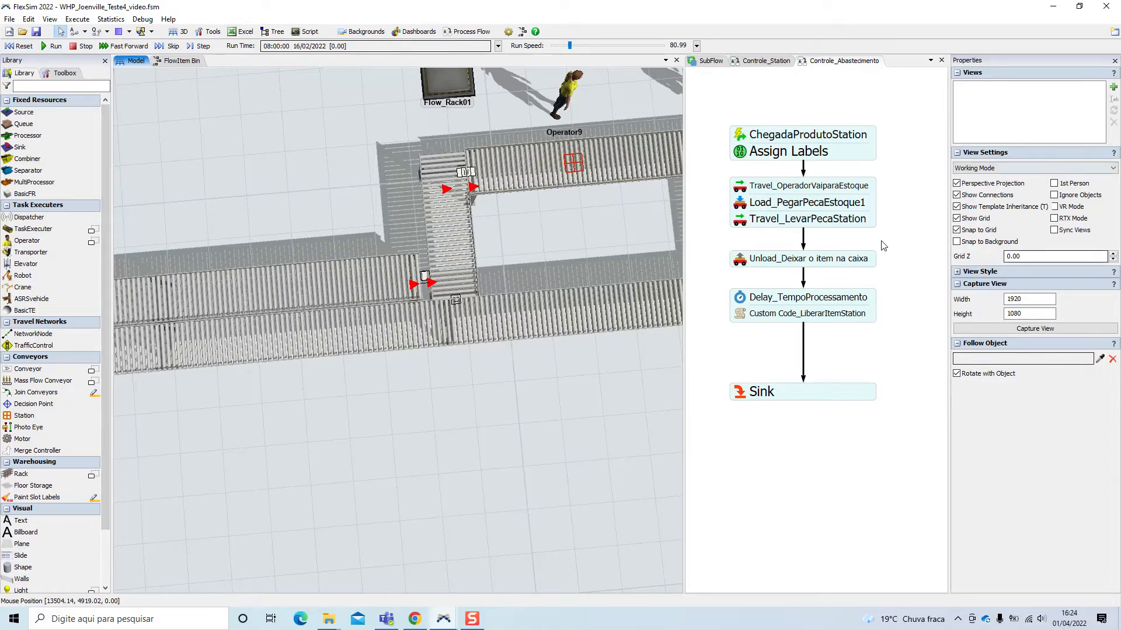
# - Set the background color of the Unload_Deixar o item na caixa activity to light red
pyautogui.click(788, 257)
pyautogui.click(1099, 87)
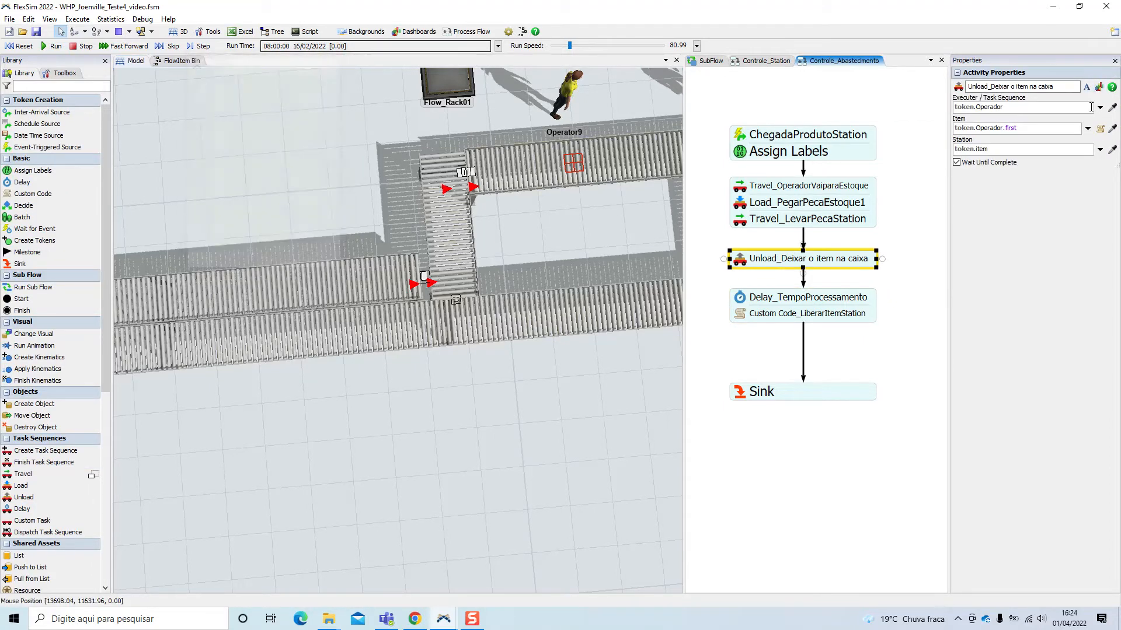
pyautogui.click(1086, 87)
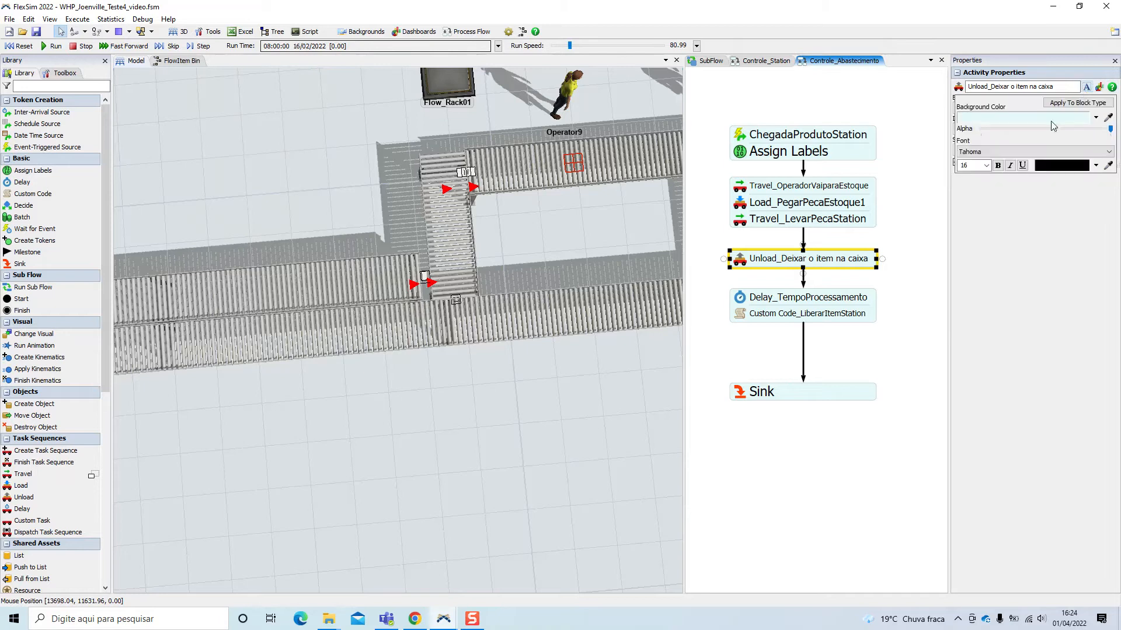
pyautogui.click(1096, 120)
pyautogui.click(985, 209)
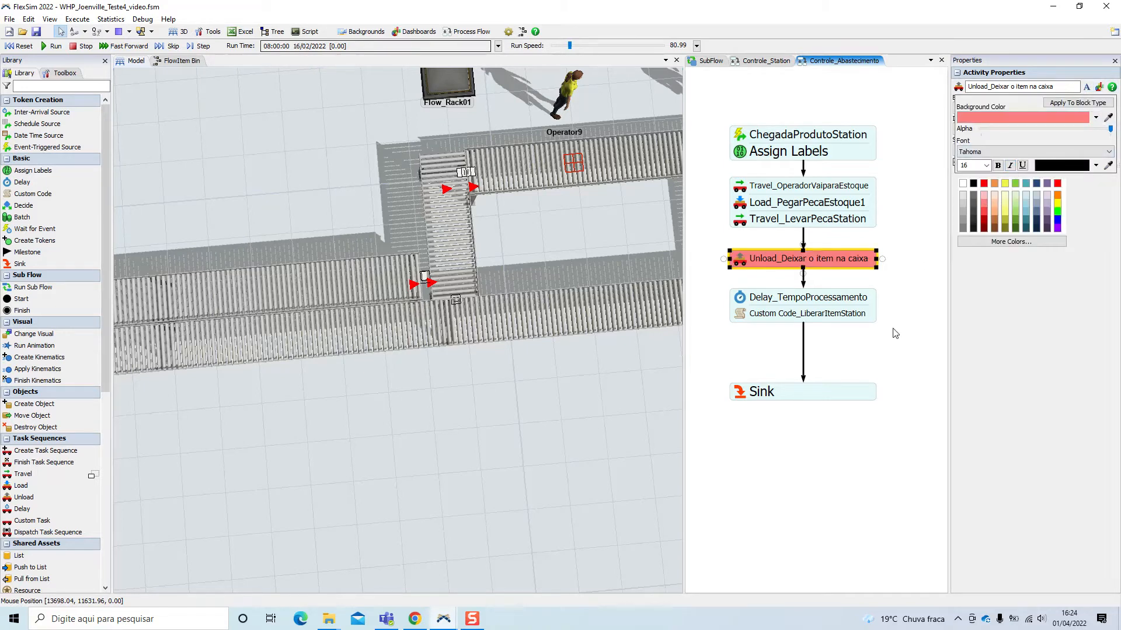
pyautogui.click(894, 333)
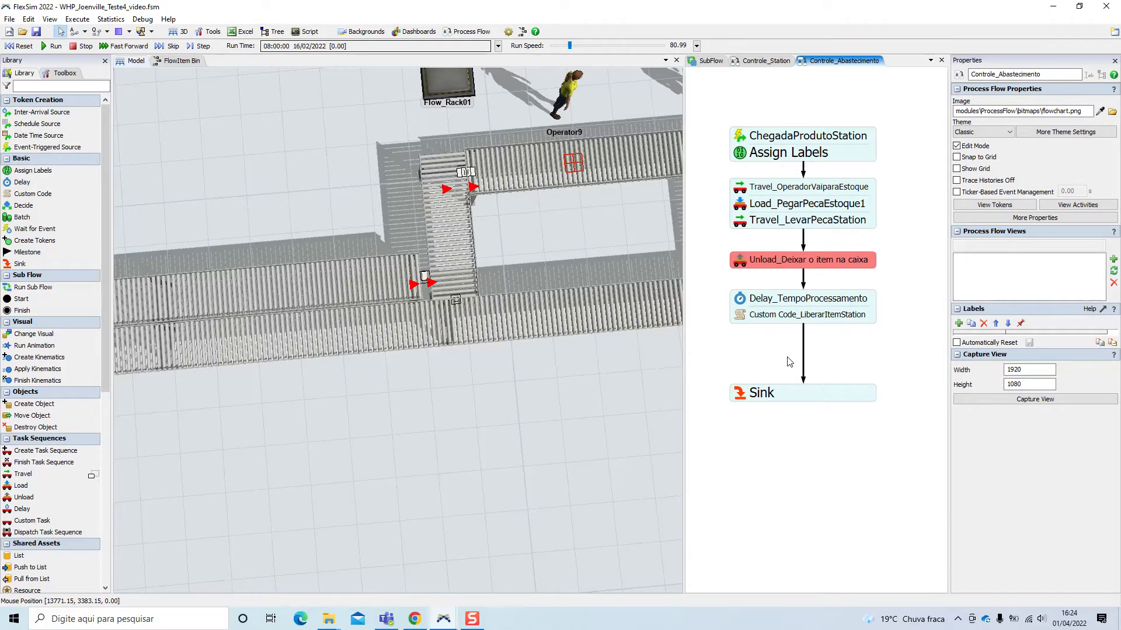
pyautogui.click(35, 45)
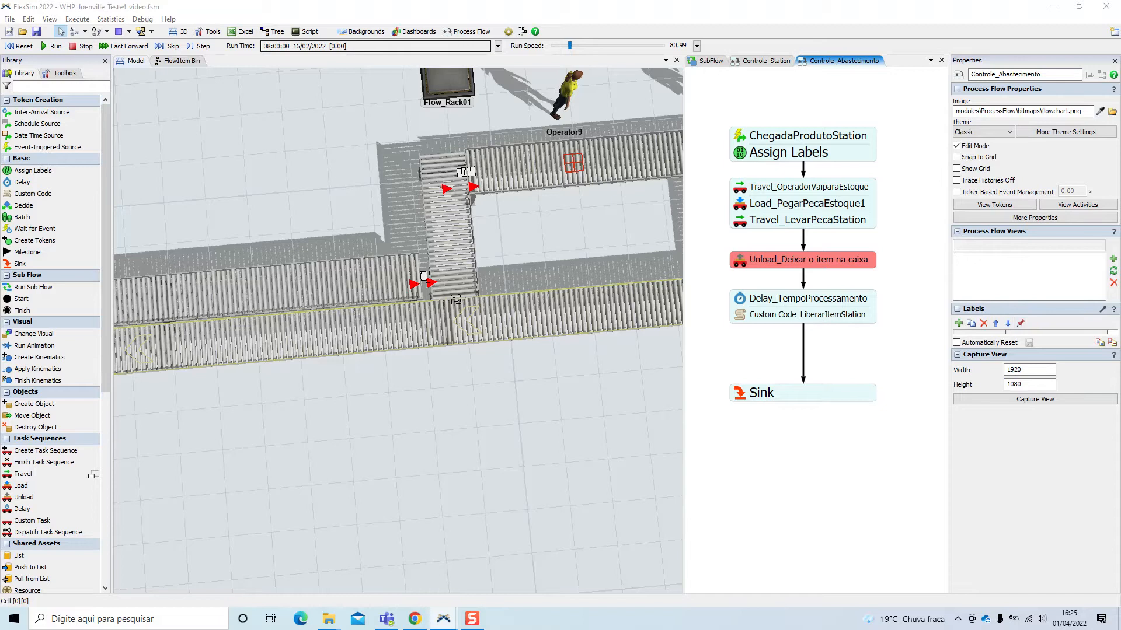
pyautogui.moveTo(512, 410); pyautogui.dragTo(398, 460)
pyautogui.scroll(-2, 539, 460)
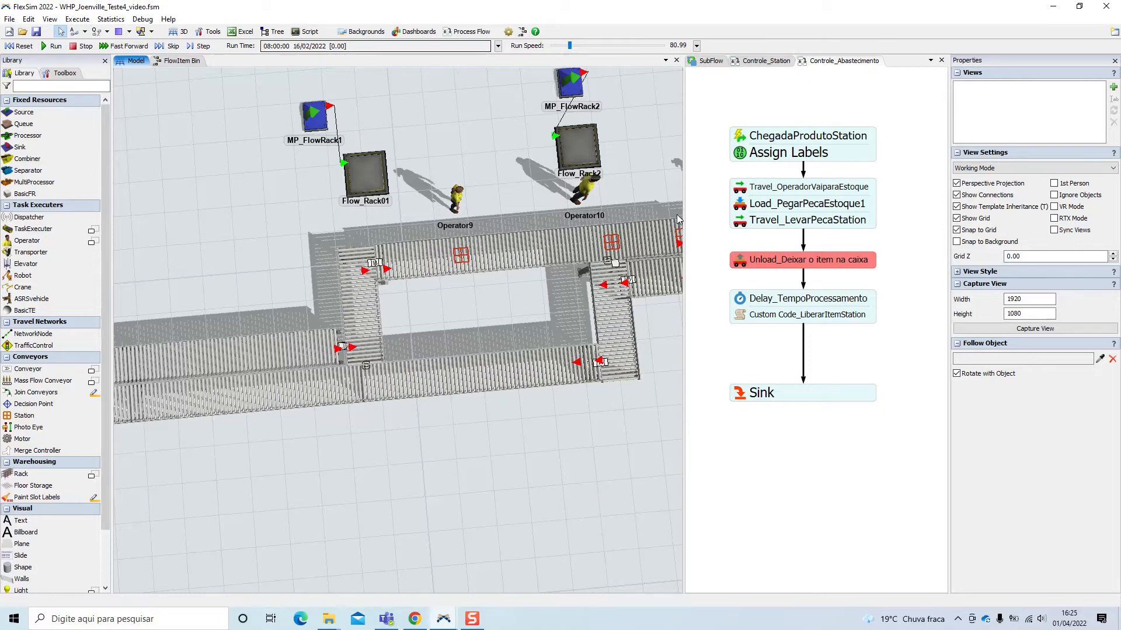
pyautogui.scroll(-5, 587, 439)
pyautogui.moveTo(544, 422); pyautogui.dragTo(597, 398)
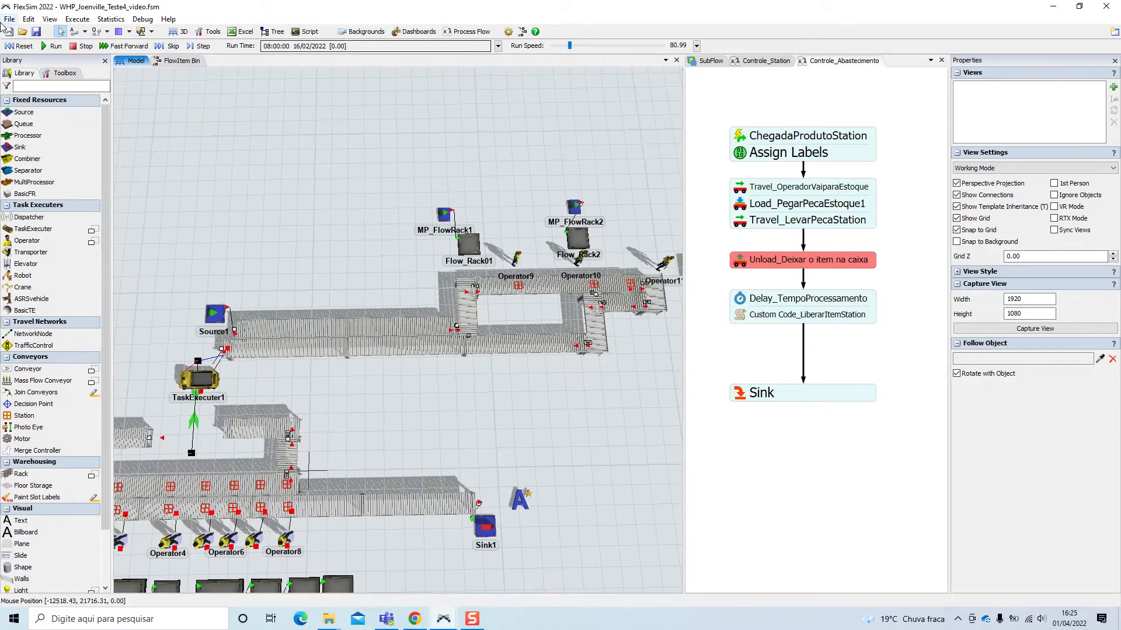
# - Save the model under its current file name
pyautogui.click(22, 31)
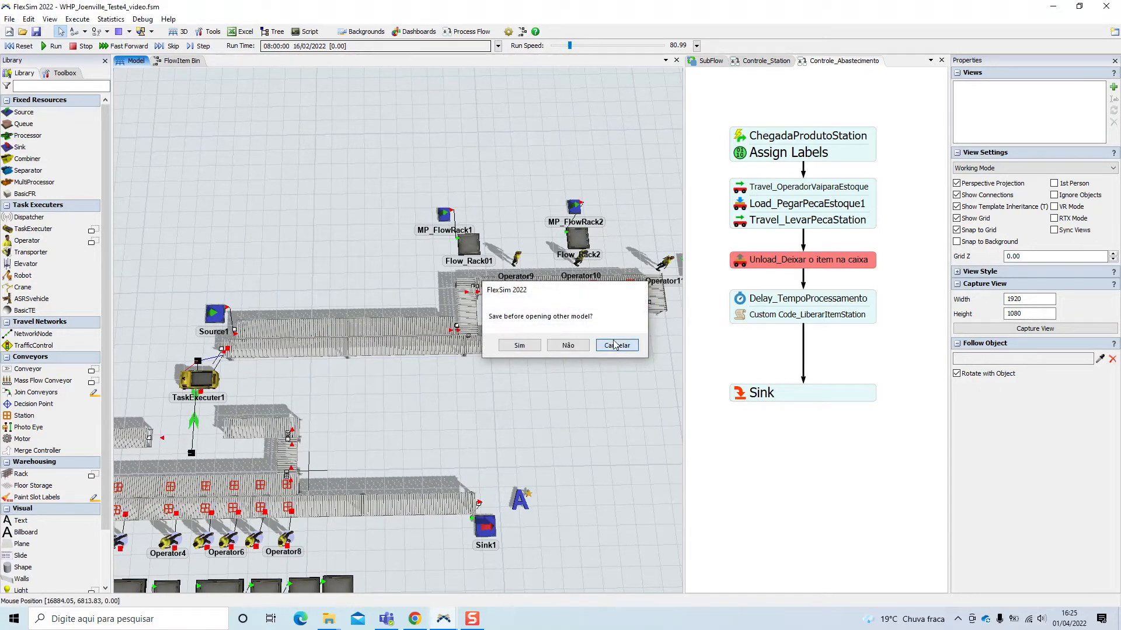
pyautogui.click(617, 346)
pyautogui.click(39, 32)
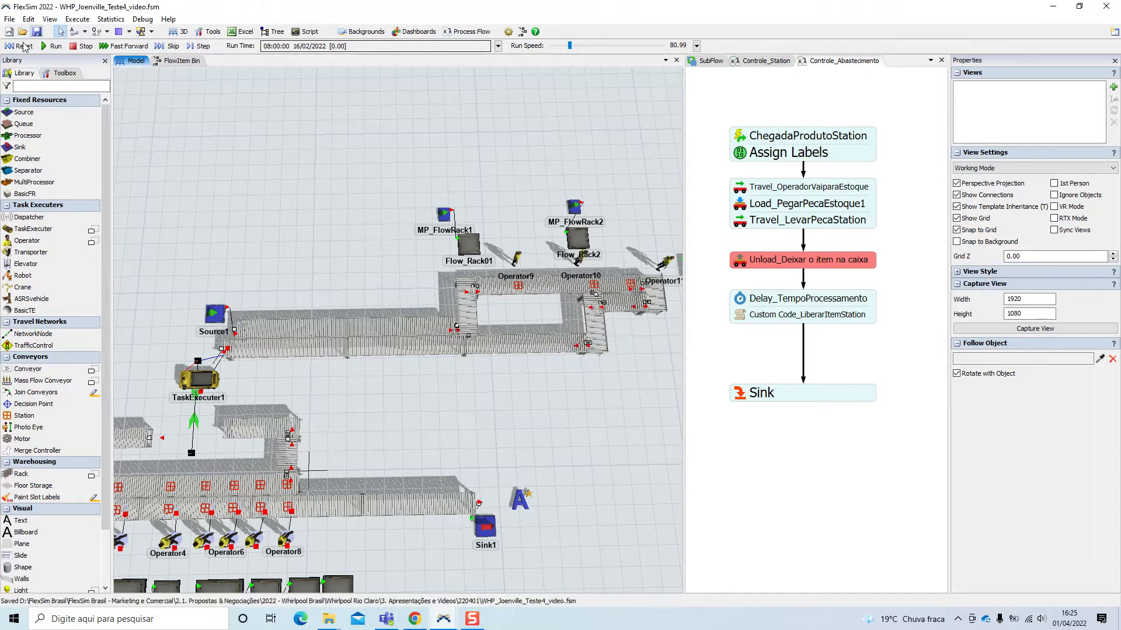
# - Run the simulation again, stop it and check the items inside the box on the outgoing conveyor
pyautogui.click(52, 46)
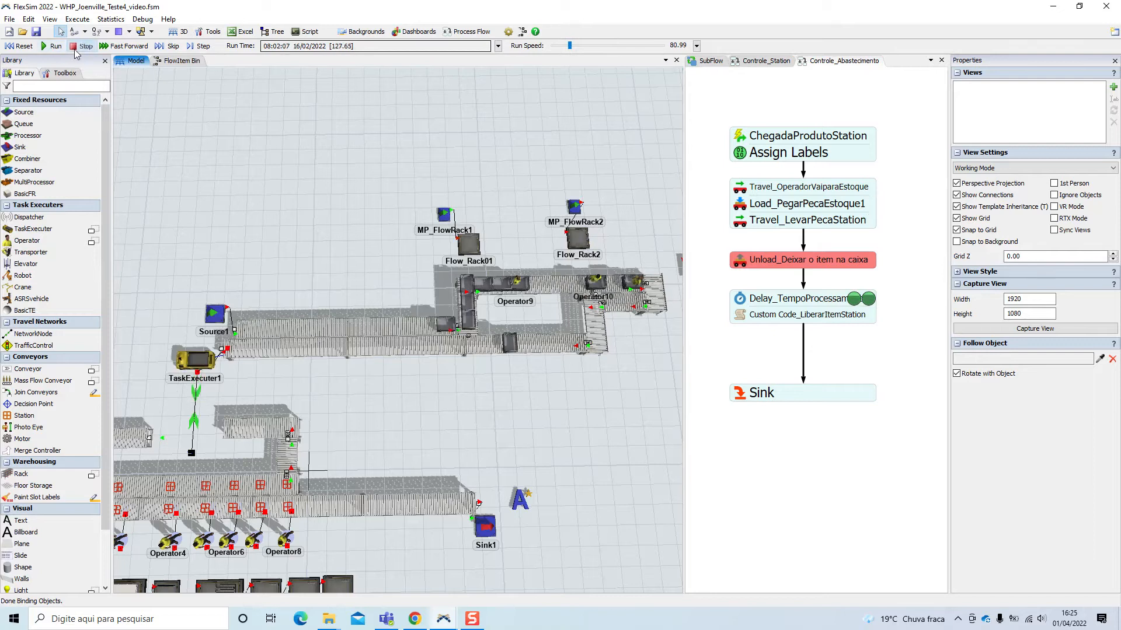
pyautogui.scroll(10, 599, 434)
pyautogui.scroll(-5, 490, 187)
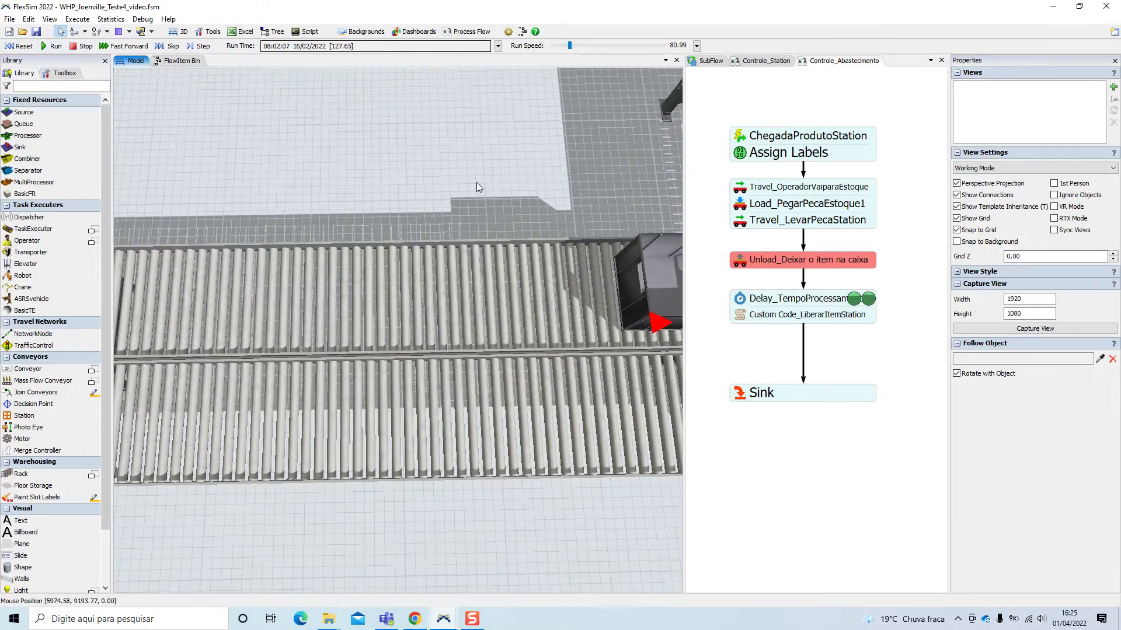
pyautogui.scroll(3, 423, 257)
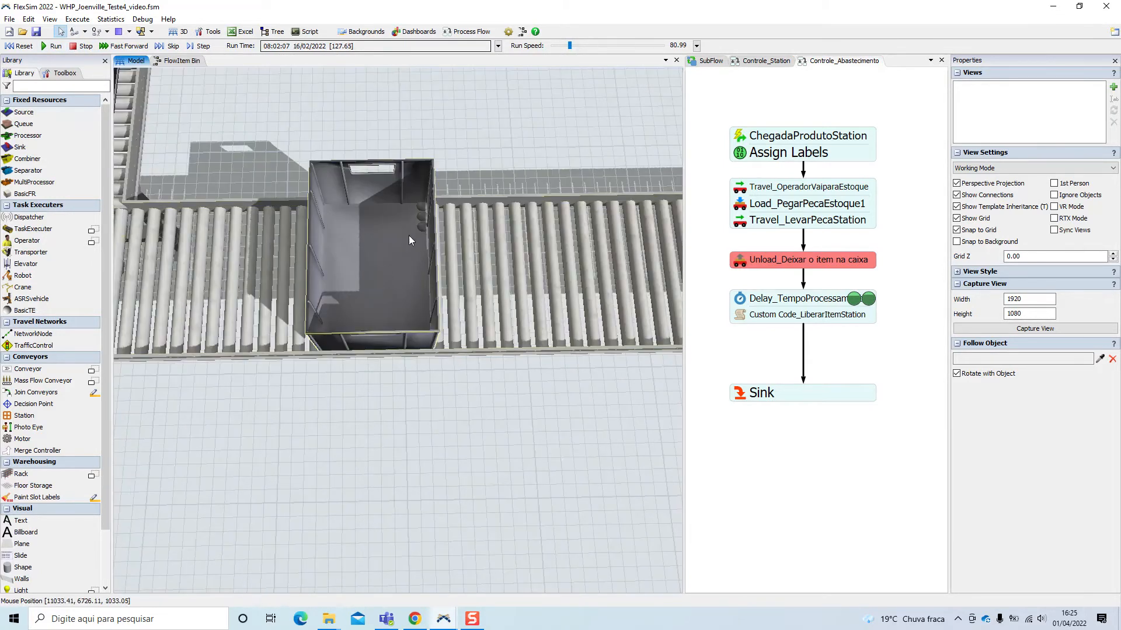
pyautogui.scroll(-5, 583, 436)
pyautogui.scroll(2, 455, 383)
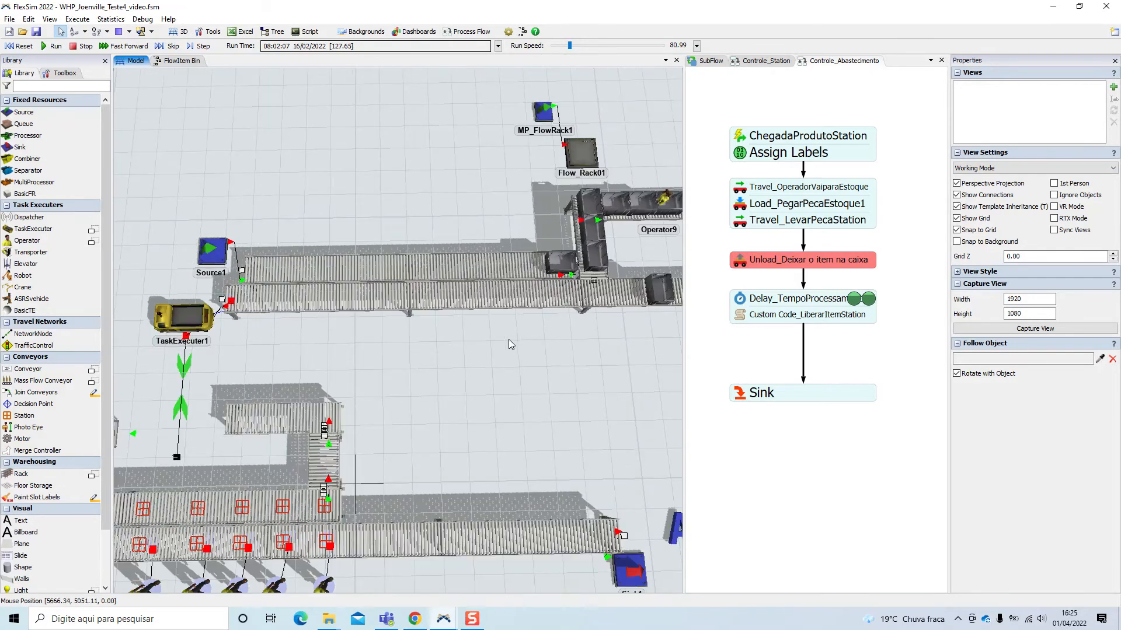
pyautogui.moveTo(508, 340); pyautogui.dragTo(387, 343)
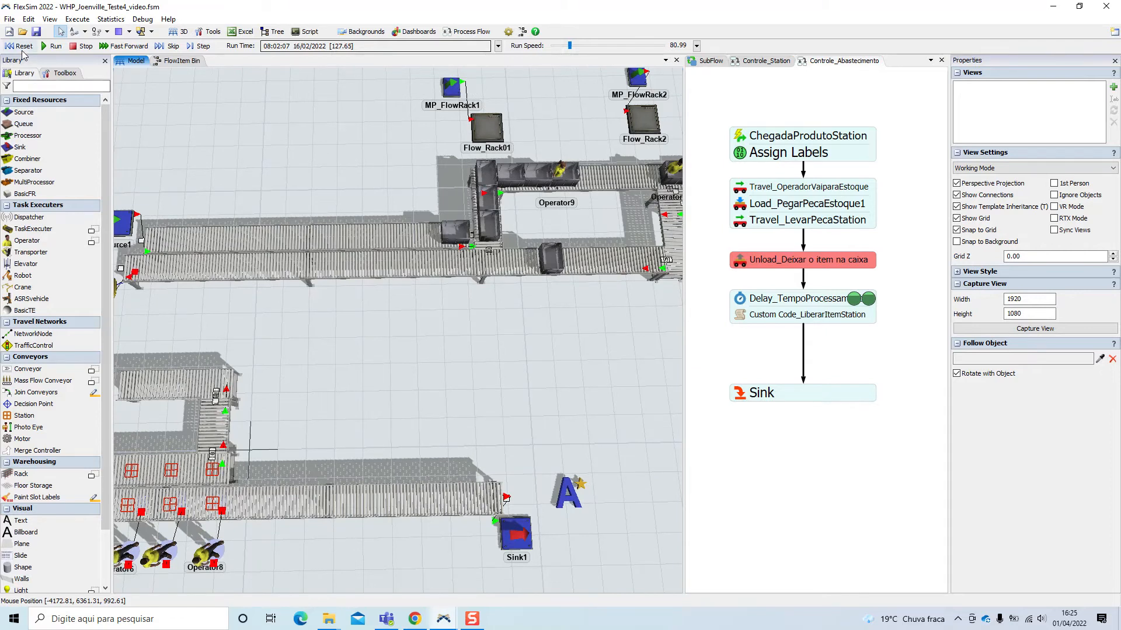
# - Review the assembly line and the box conveyor around Operator1 to Operator3
pyautogui.scroll(-6, 525, 304)
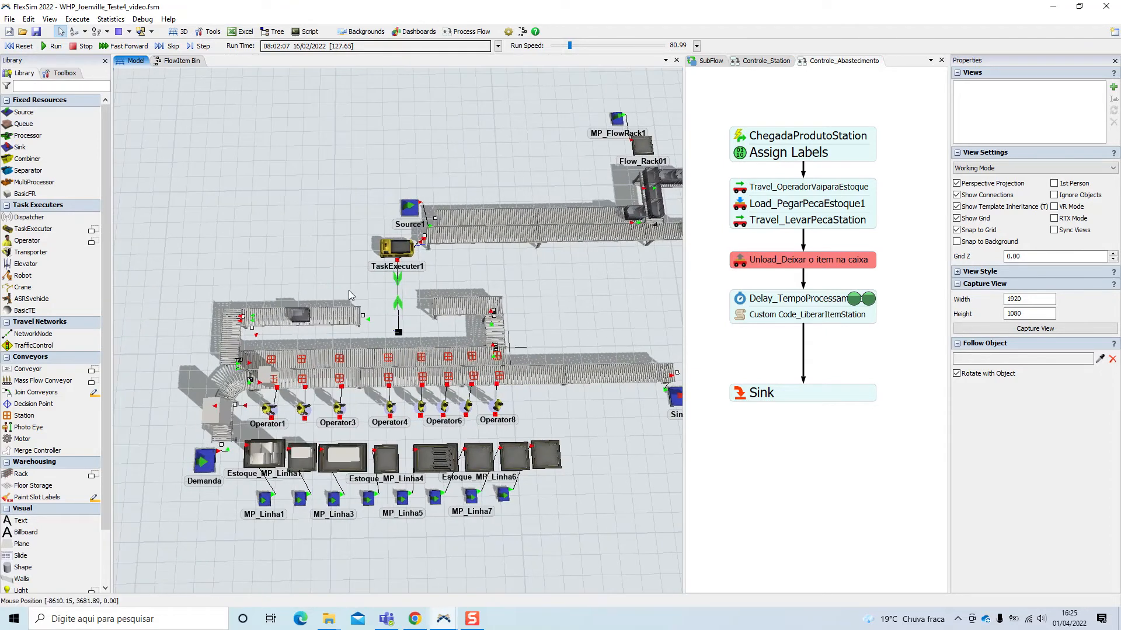
pyautogui.scroll(-3, 348, 292)
pyautogui.scroll(3, 350, 306)
pyautogui.moveTo(348, 306); pyautogui.dragTo(490, 335)
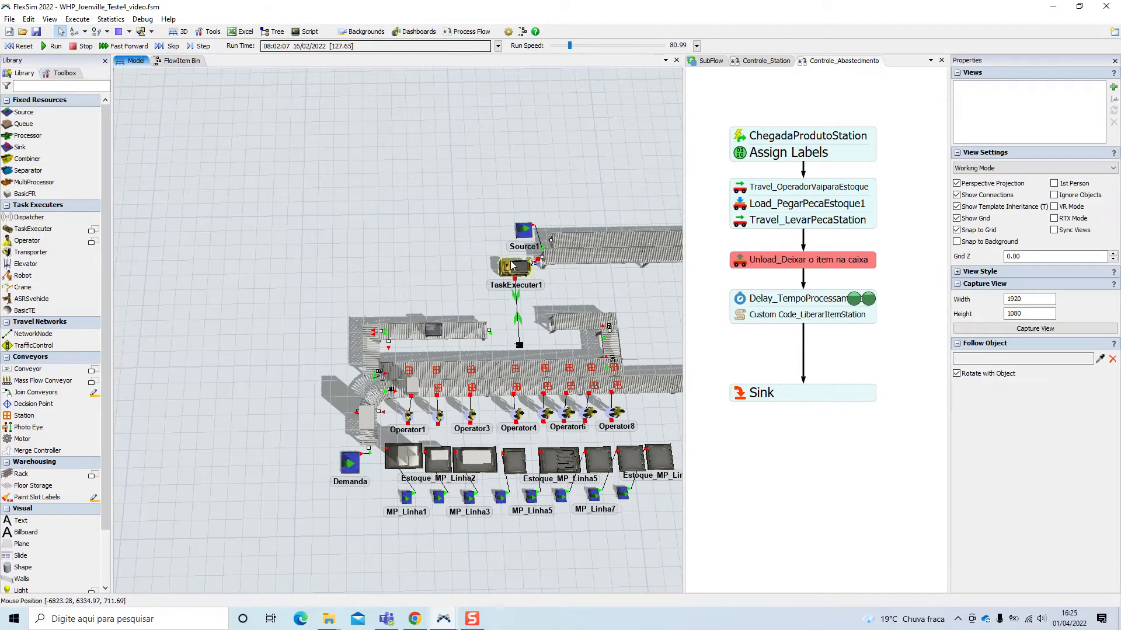
pyautogui.moveTo(503, 305); pyautogui.dragTo(481, 278)
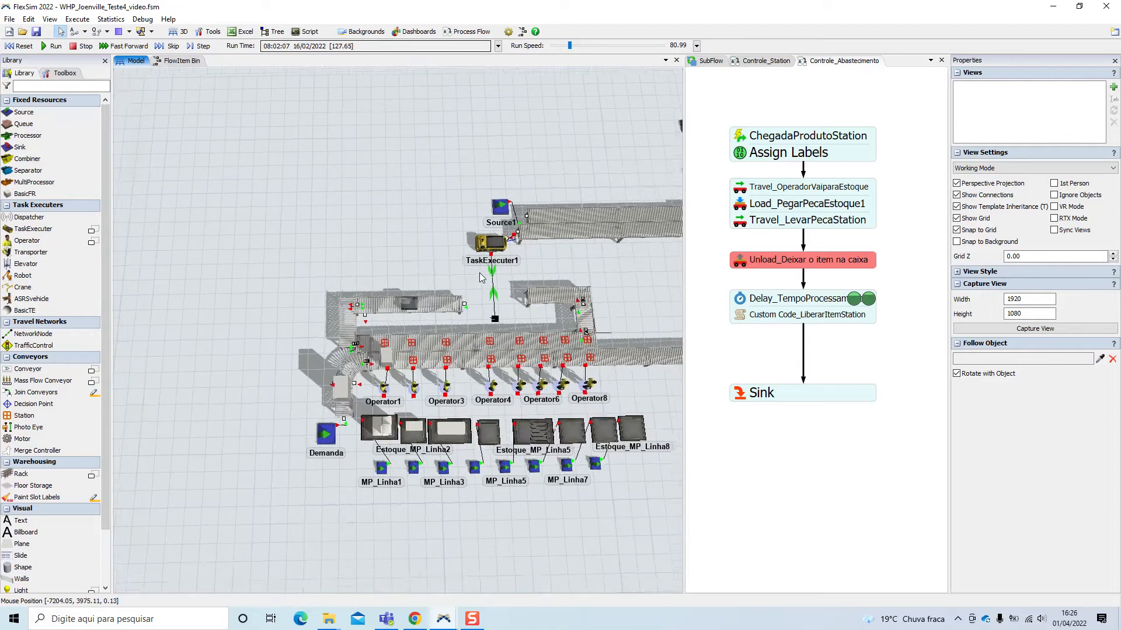
pyautogui.scroll(5, 481, 278)
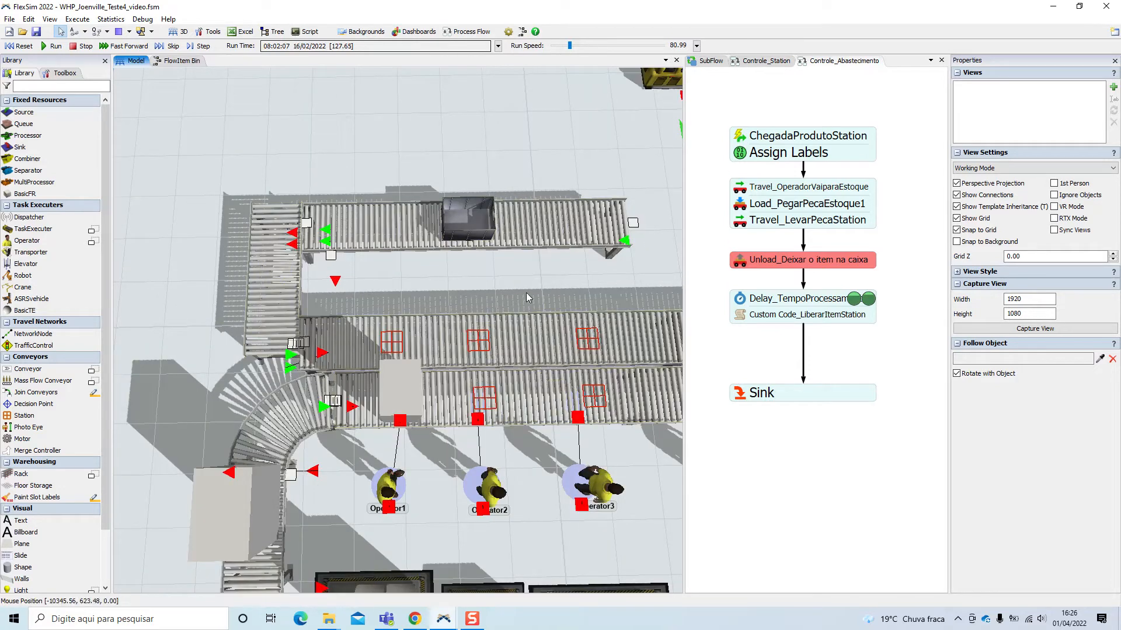
pyautogui.moveTo(527, 298); pyautogui.dragTo(476, 290)
# - Switch to the Ajuda e-mail in Chrome, read its second question about picking parts from the boxes at point 1, and return to FlexSim
pyautogui.click(412, 620)
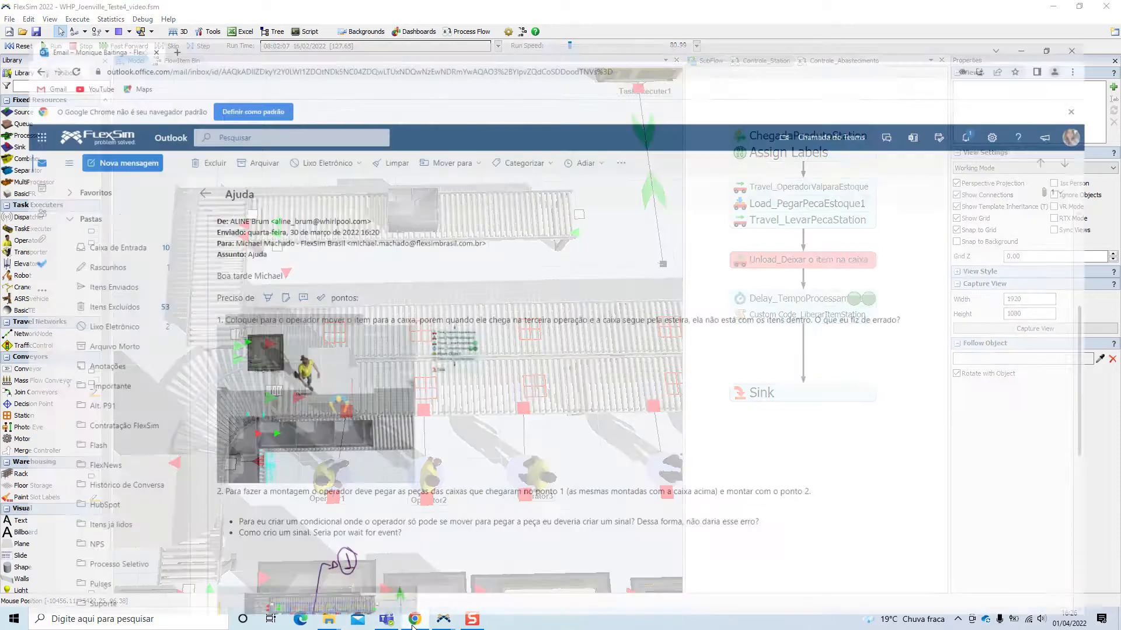
pyautogui.scroll(-3, 568, 424)
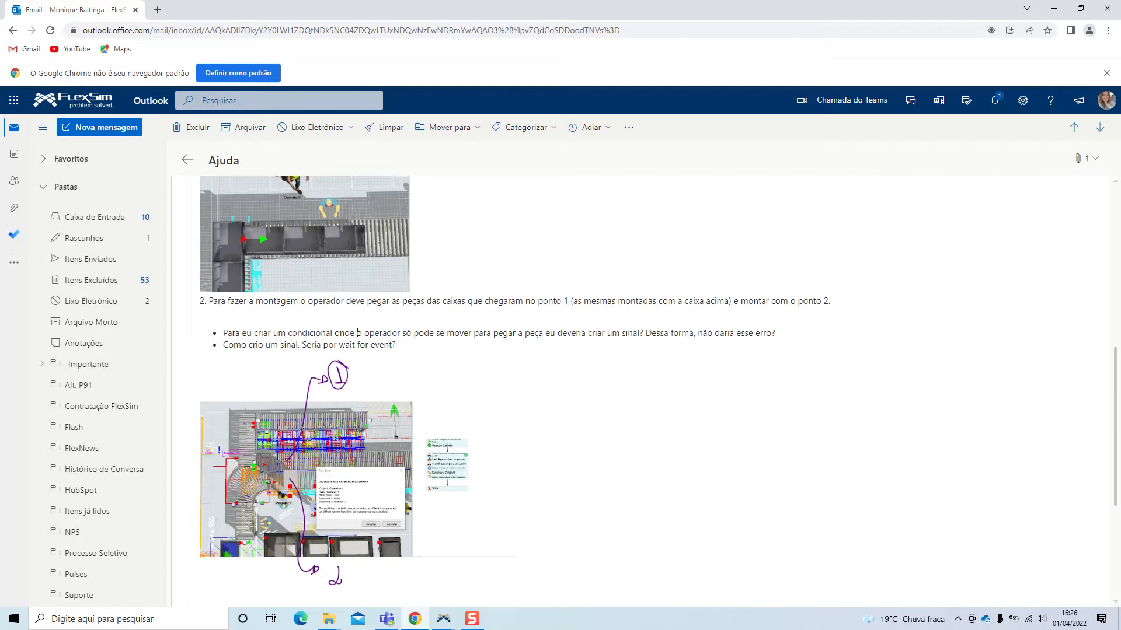
pyautogui.moveTo(392, 301); pyautogui.dragTo(476, 311)
pyautogui.moveTo(548, 307); pyautogui.dragTo(572, 302)
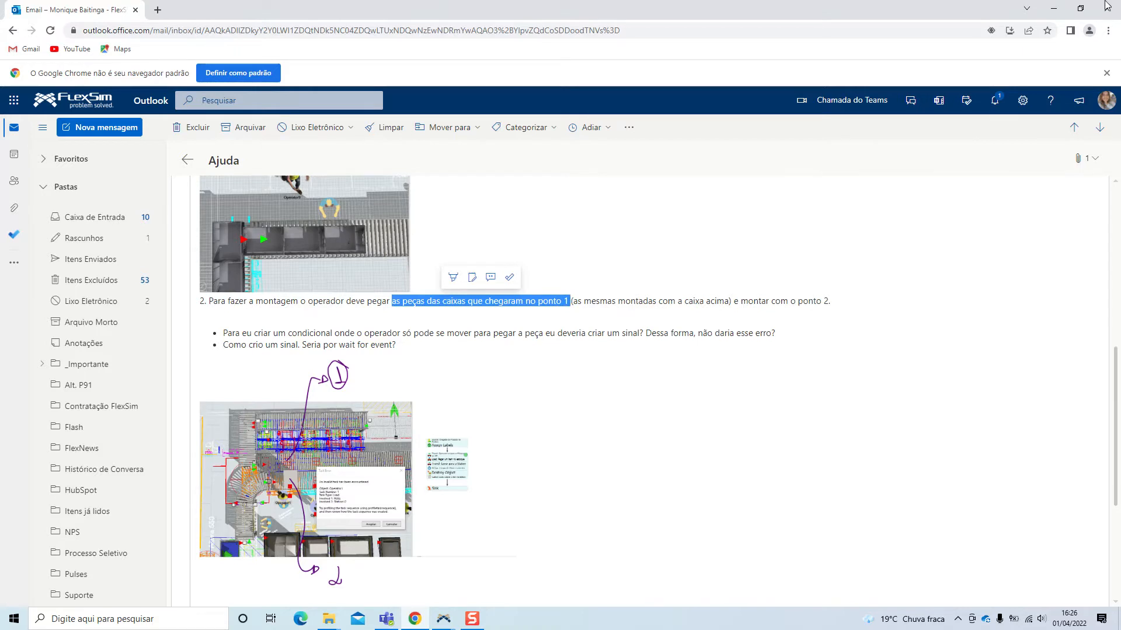
pyautogui.click(1052, 9)
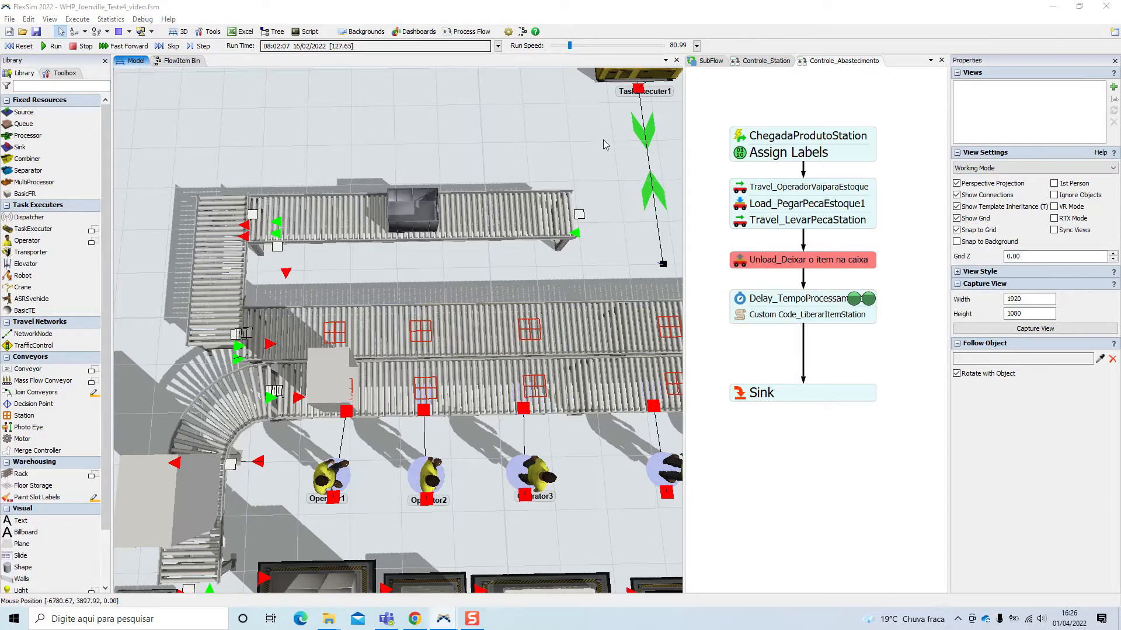
# - Reset the simulation and bring up the Controle_Station process flow
pyautogui.click(636, 236)
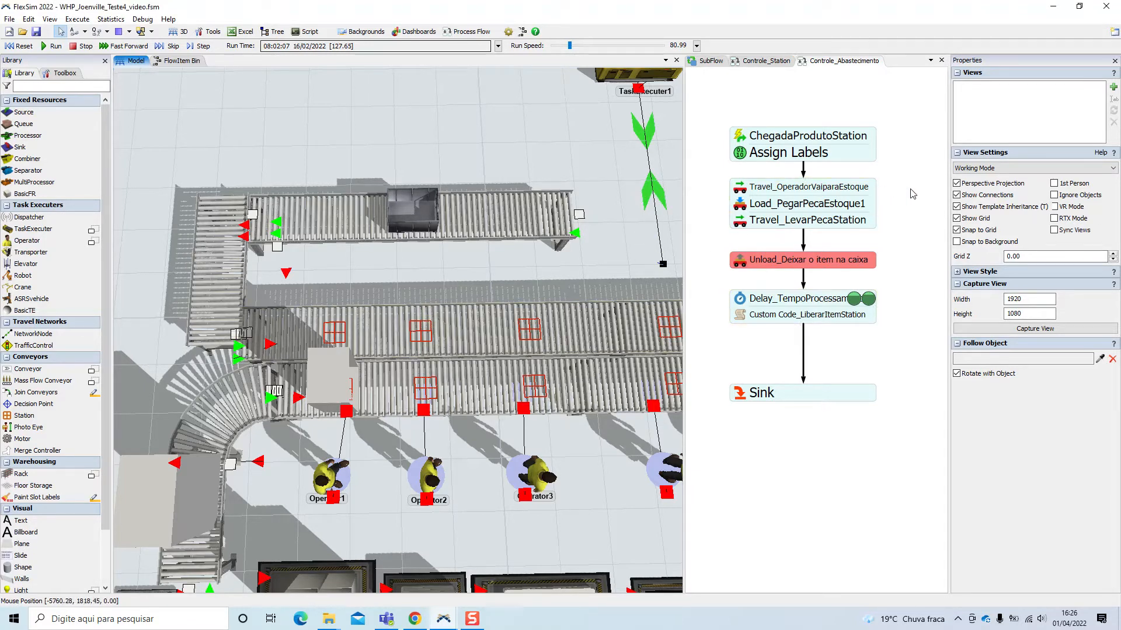
pyautogui.click(905, 198)
pyautogui.click(19, 45)
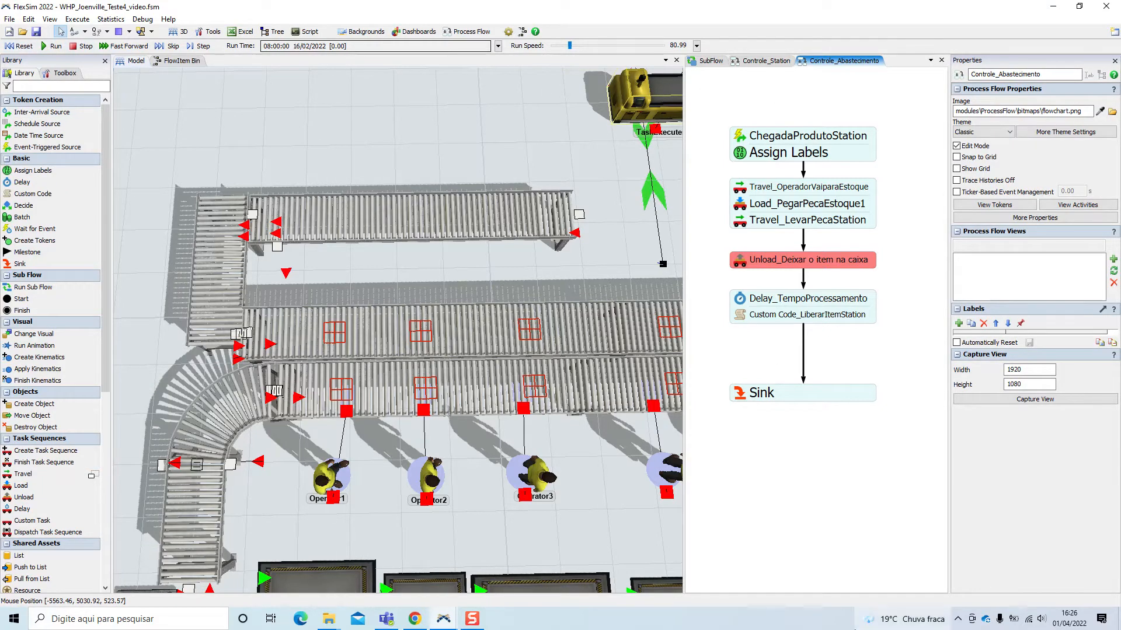
pyautogui.moveTo(904, 619)
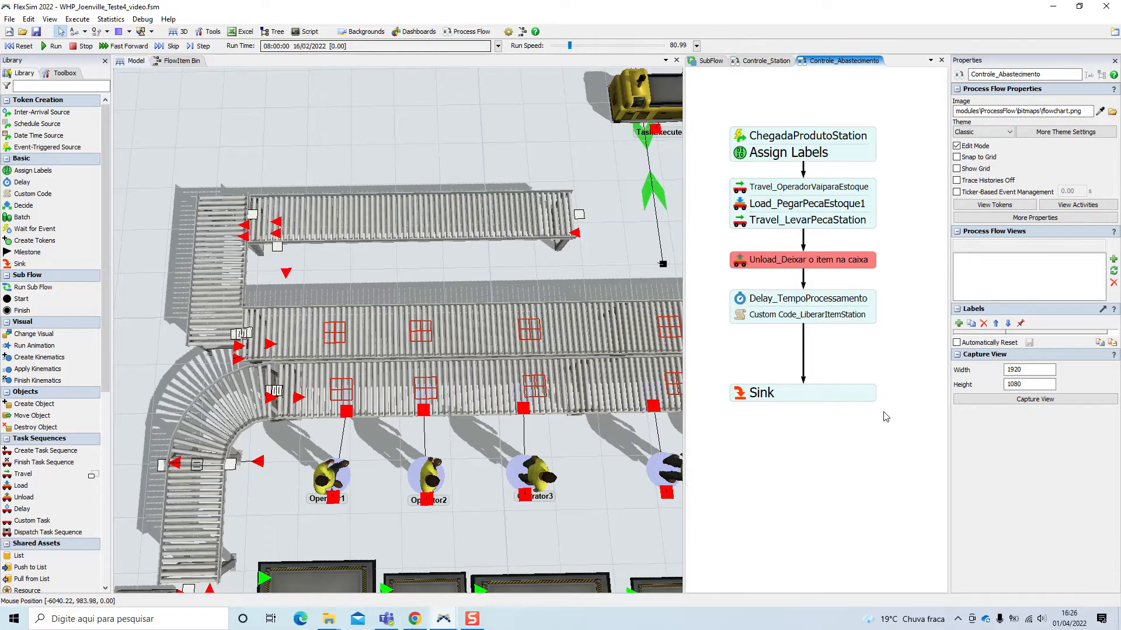
pyautogui.click(780, 62)
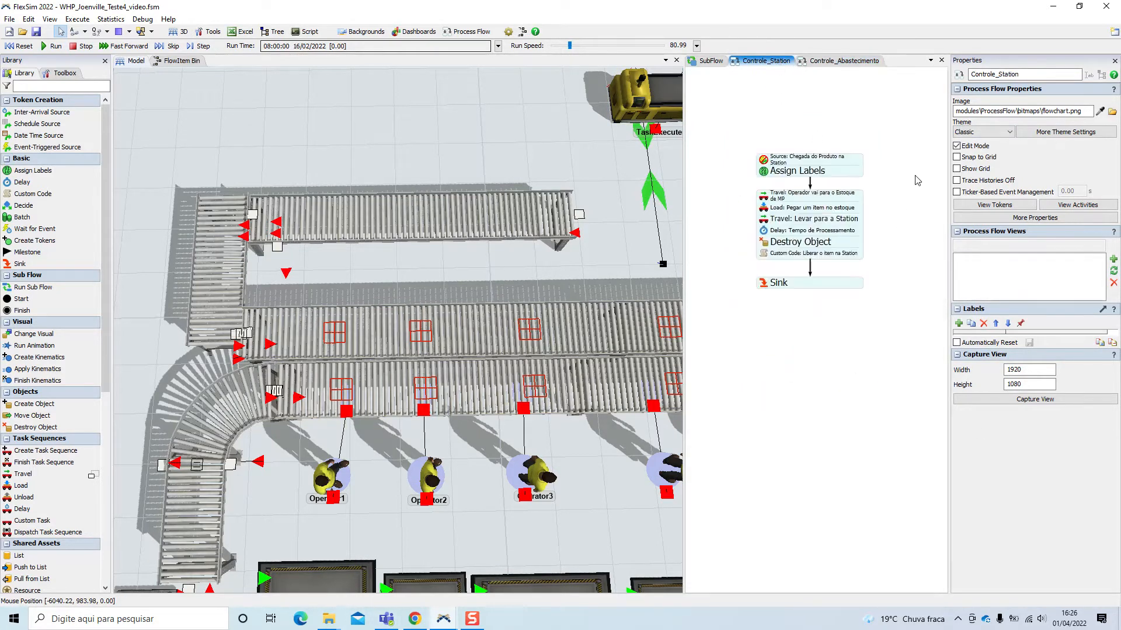
# - Extend the short conveyor that feeds boxes into the line near Operator1 slightly toward the curved conveyor
pyautogui.click(550, 168)
pyautogui.scroll(-5, 549, 167)
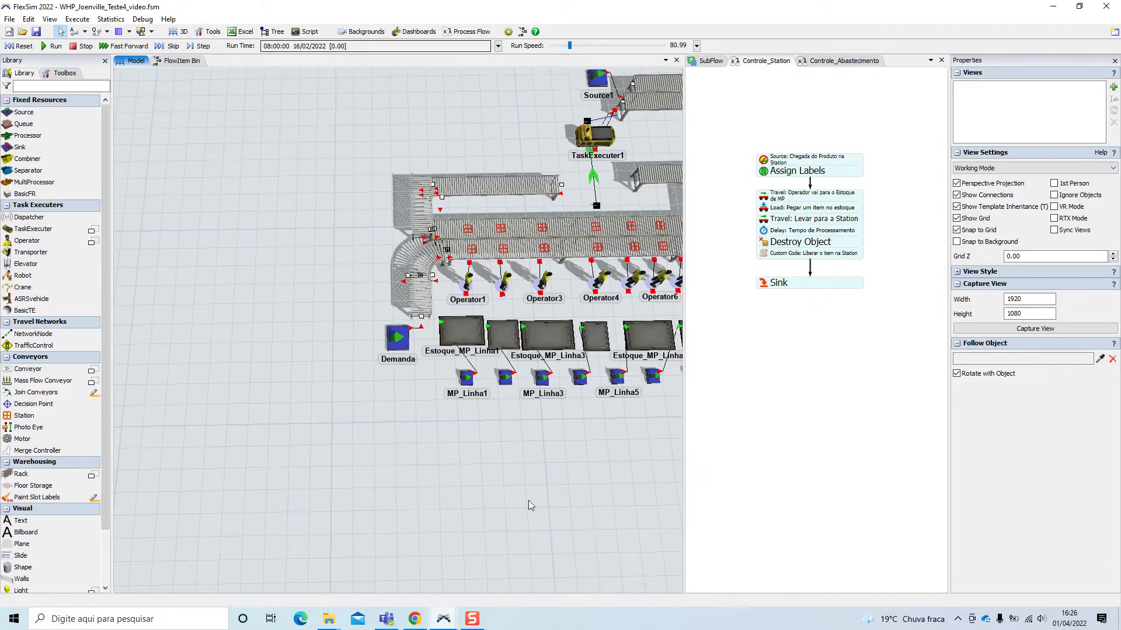
pyautogui.moveTo(660, 283); pyautogui.dragTo(533, 281)
pyautogui.scroll(-2, 604, 282)
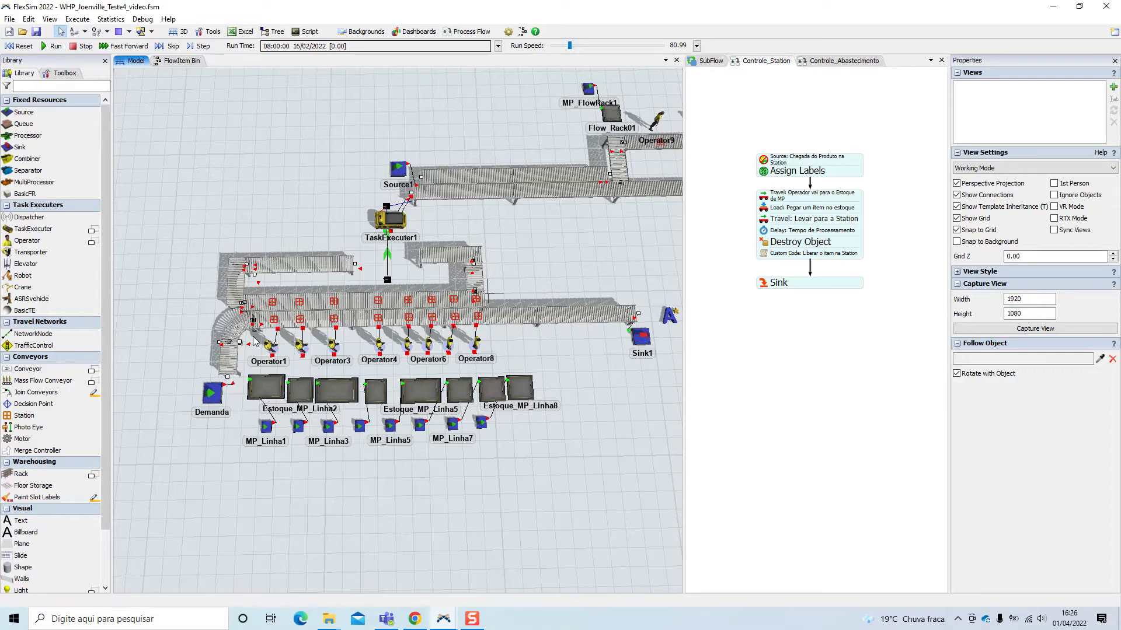
pyautogui.scroll(5, 331, 325)
pyautogui.moveTo(143, 320); pyautogui.dragTo(331, 303)
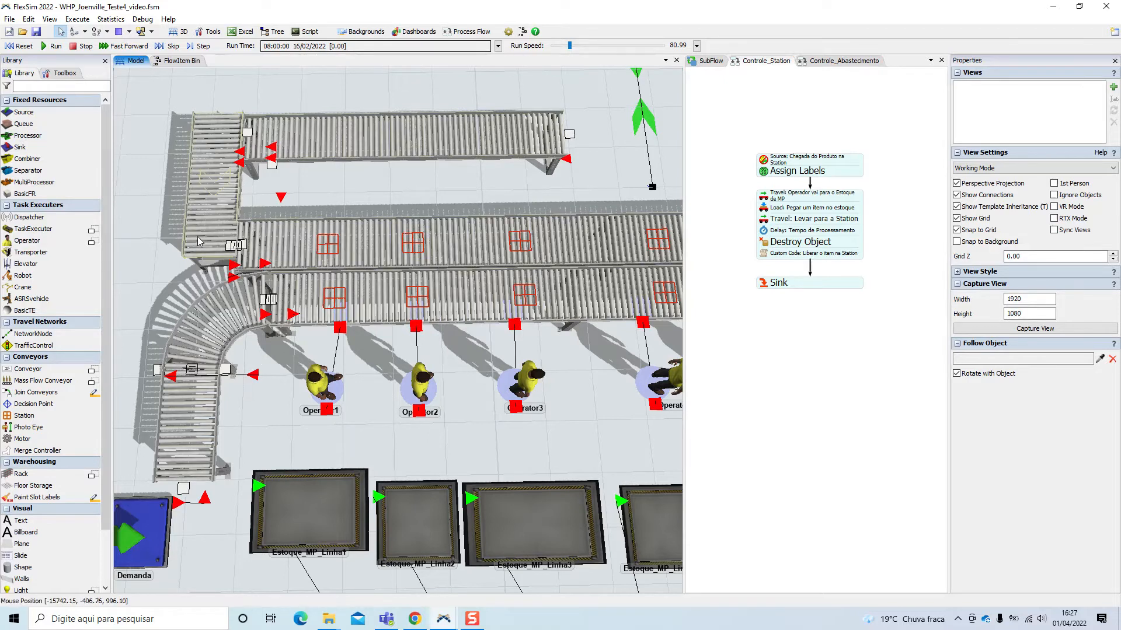
pyautogui.click(211, 251)
pyautogui.moveTo(209, 249); pyautogui.dragTo(214, 261)
pyautogui.click(352, 200)
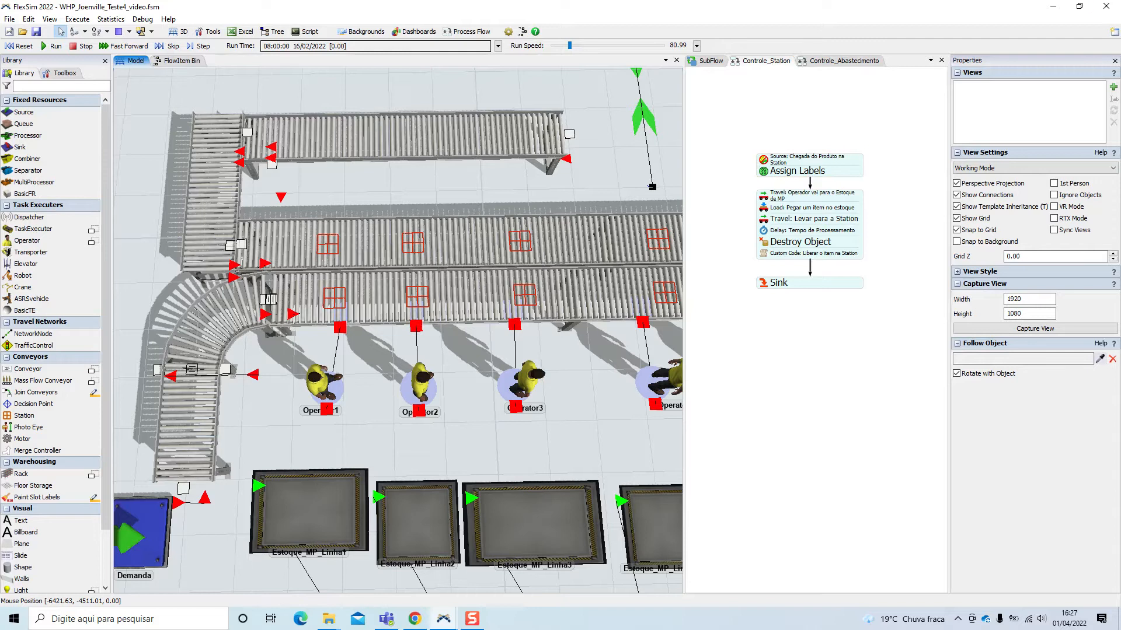
# - Reset and run the simulation, and watch the boxes and products arrive at the Operator1 stations
pyautogui.scroll(-4, 611, 168)
pyautogui.scroll(-2, 611, 168)
pyautogui.scroll(-2, 611, 168)
pyautogui.click(10, 48)
pyautogui.click(53, 45)
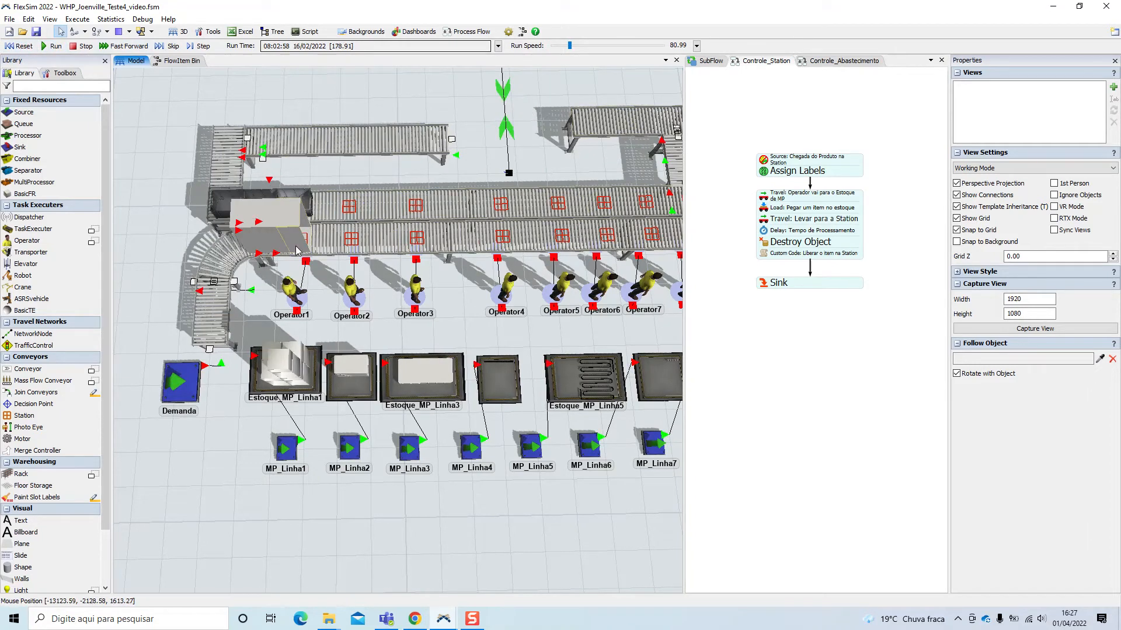
pyautogui.moveTo(315, 230); pyautogui.dragTo(409, 179, button='right')
pyautogui.scroll(4, 386, 327)
pyautogui.scroll(-4, 343, 188)
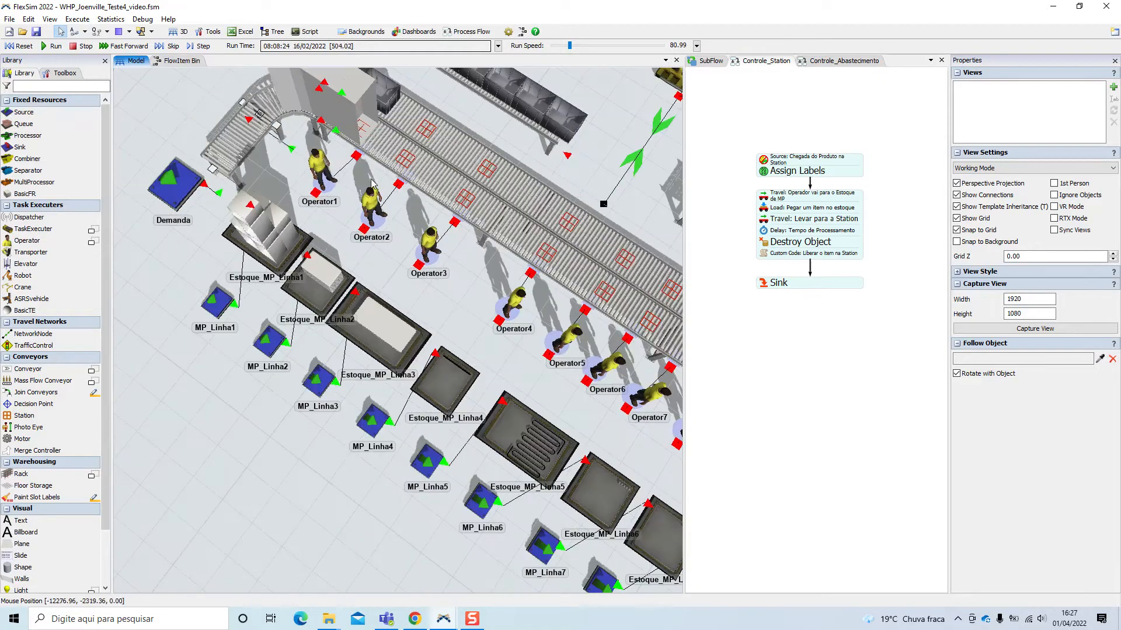
pyautogui.moveTo(343, 191); pyautogui.dragTo(331, 287)
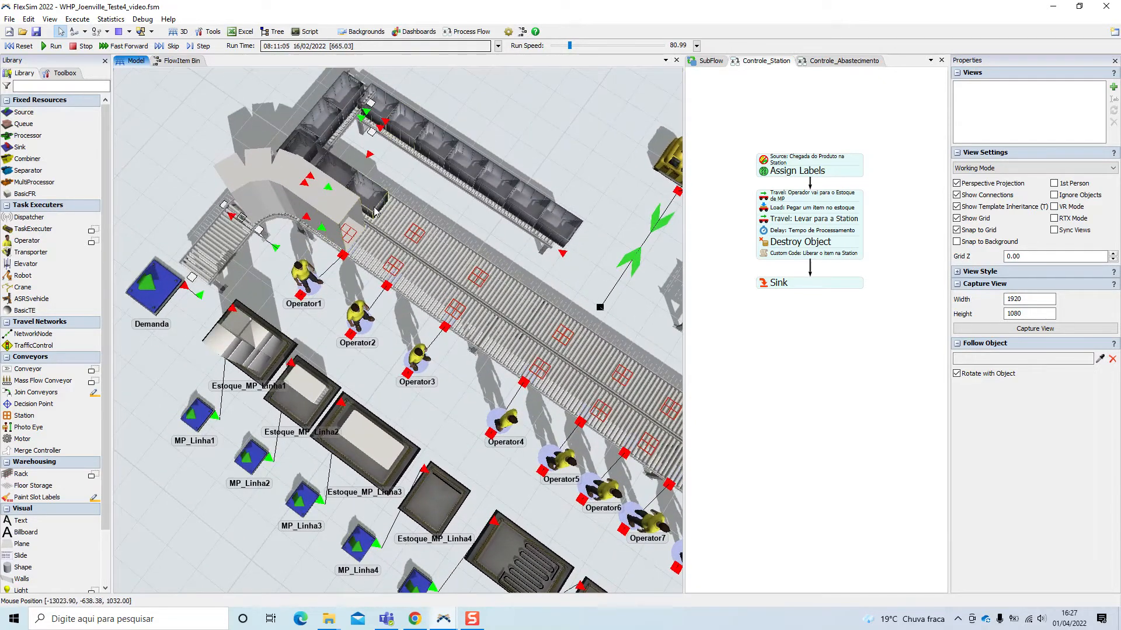
pyautogui.scroll(3, 415, 143)
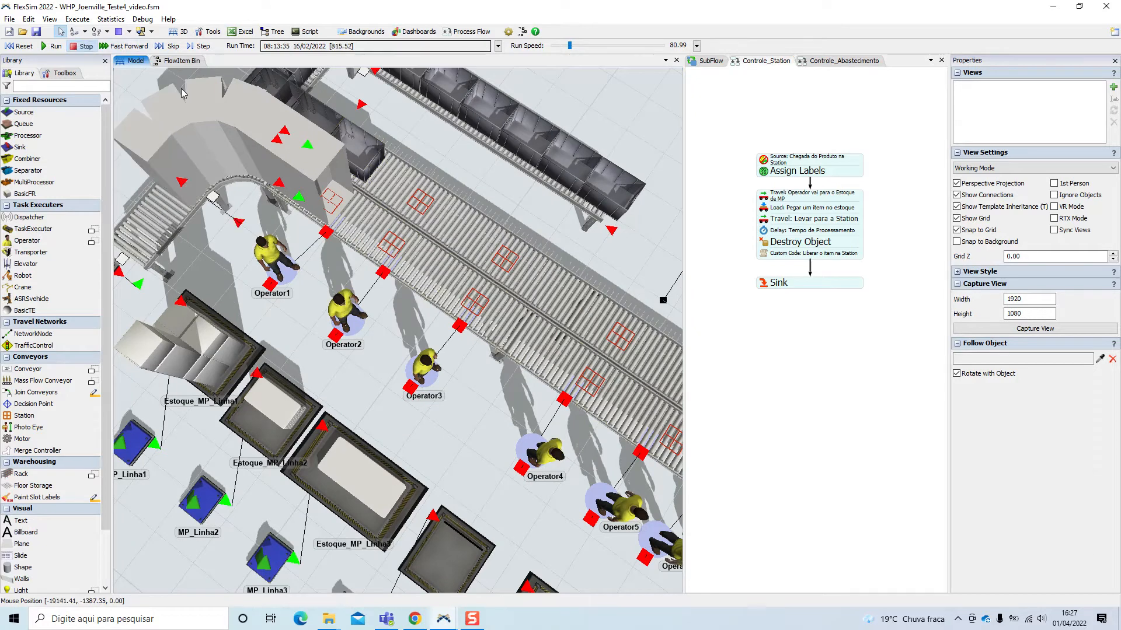
# - Examine the boxes and products queued at the start of the line near Operator1, and reset the simulation
pyautogui.moveTo(326, 293); pyautogui.dragTo(415, 287)
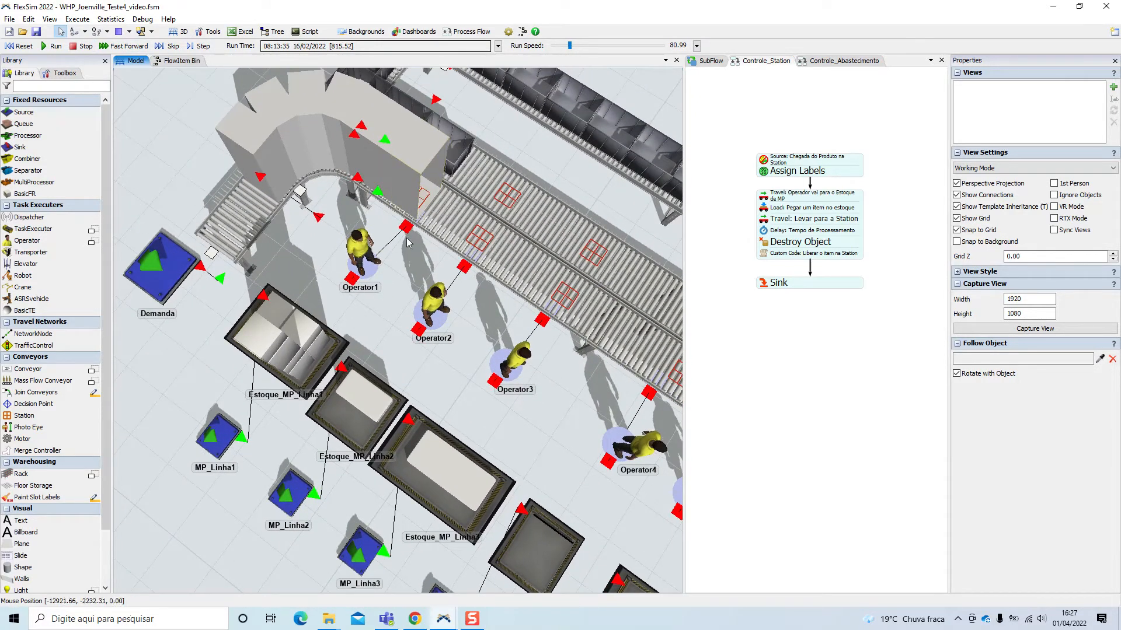
pyautogui.scroll(8, 505, 146)
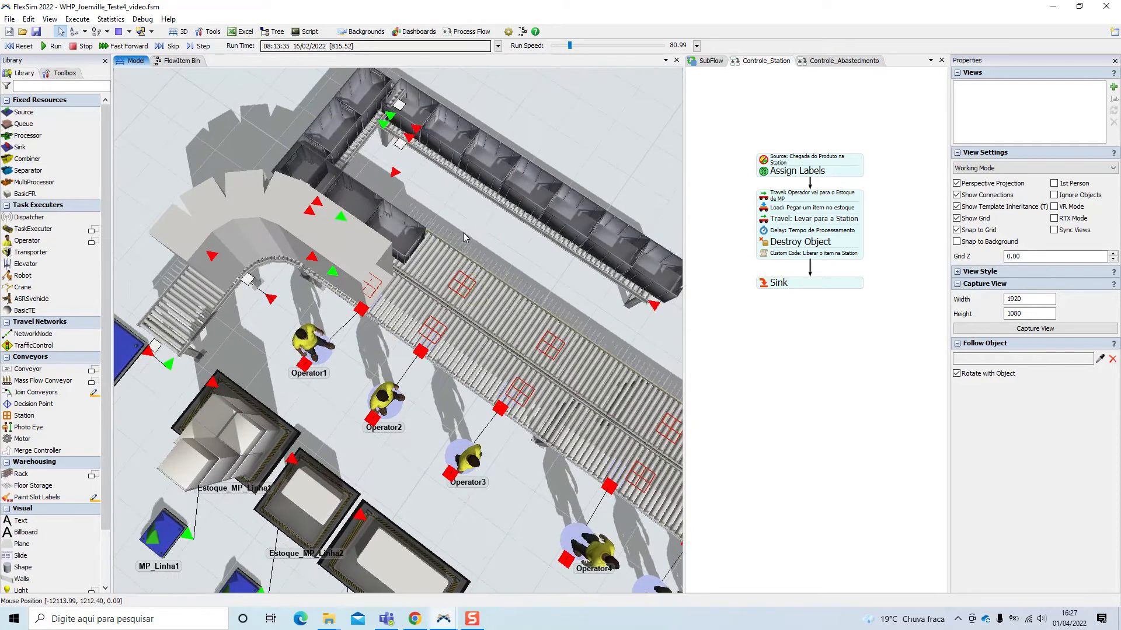
pyautogui.scroll(-2, 394, 163)
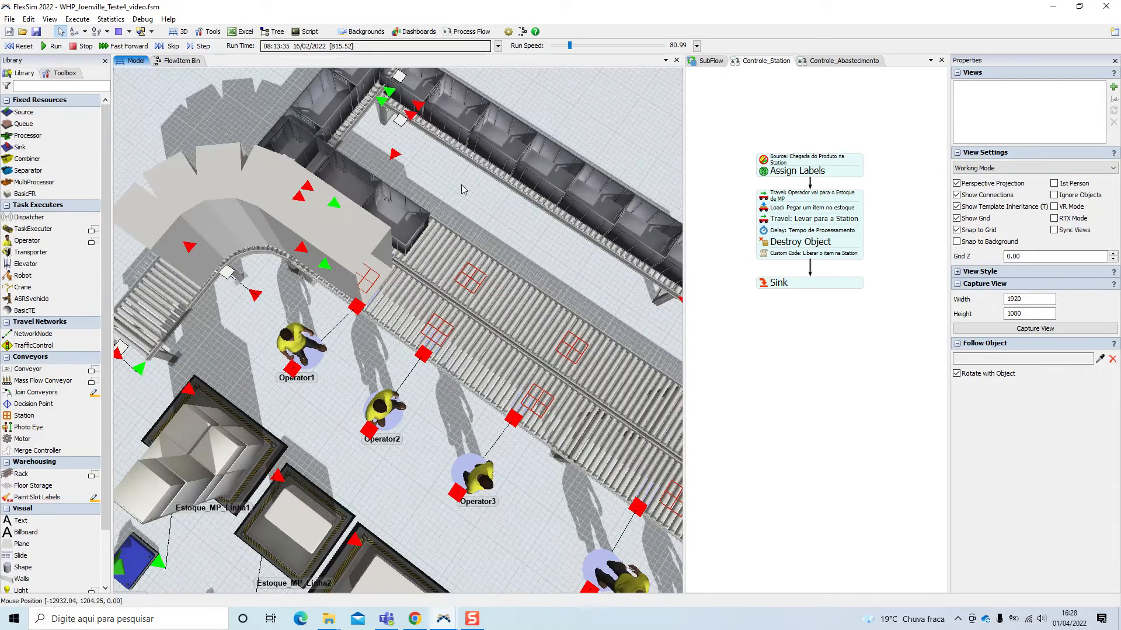
pyautogui.moveTo(460, 183); pyautogui.dragTo(408, 203)
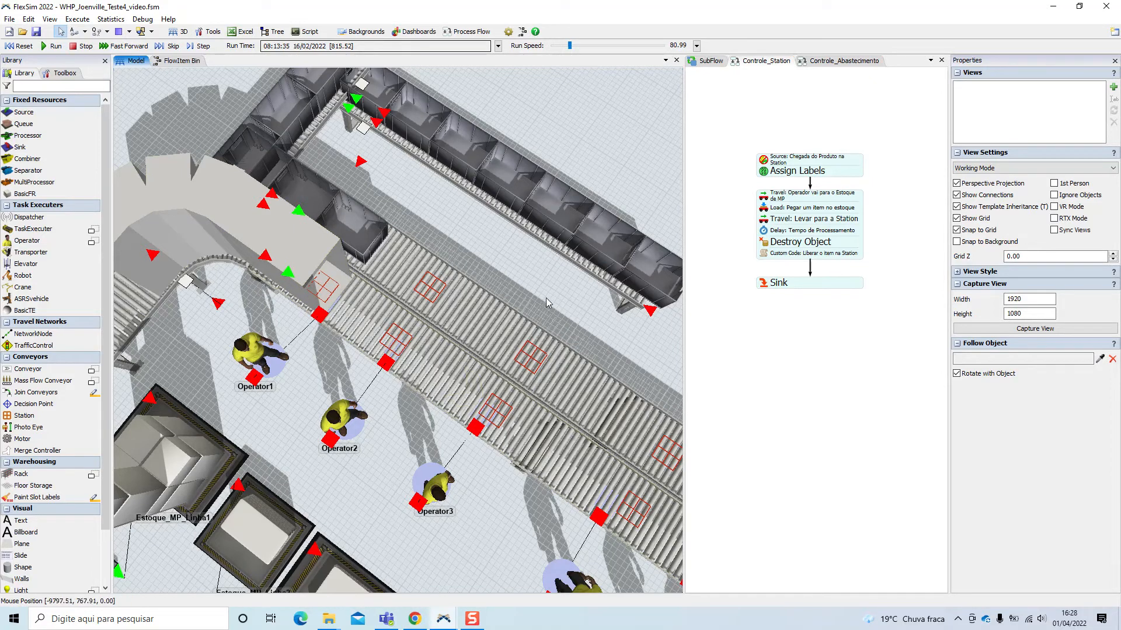
pyautogui.moveTo(531, 274); pyautogui.dragTo(541, 267, button='right')
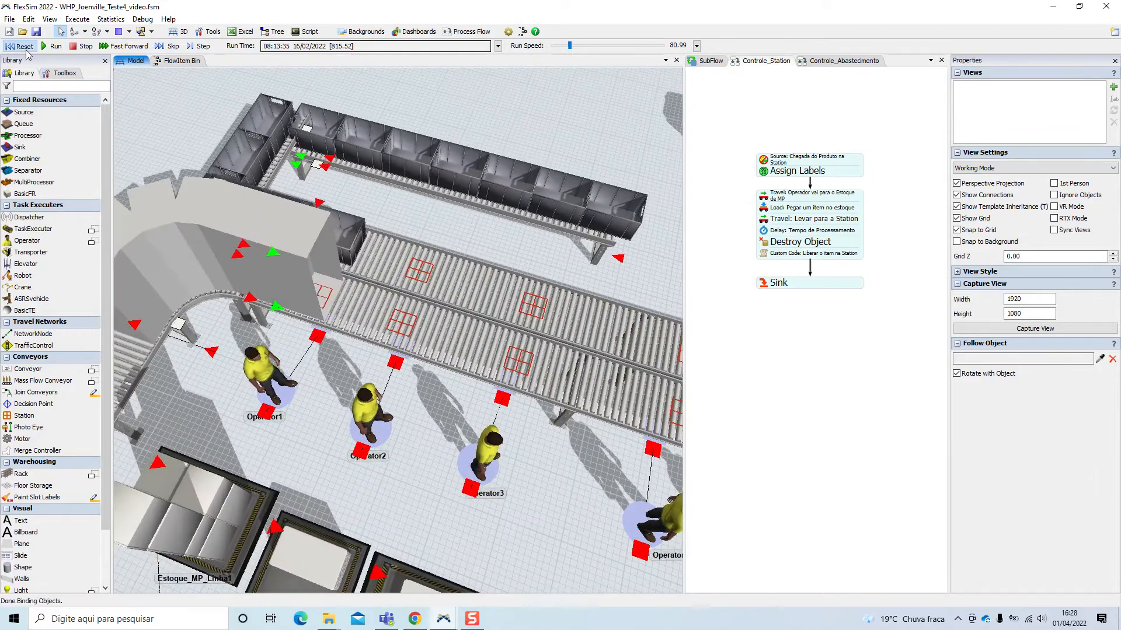
pyautogui.click(18, 46)
# - Enable the Source: Chegada do Produto na Station activity in Controle_Station
pyautogui.moveTo(332, 402); pyautogui.dragTo(375, 390, button='right')
pyautogui.click(770, 162)
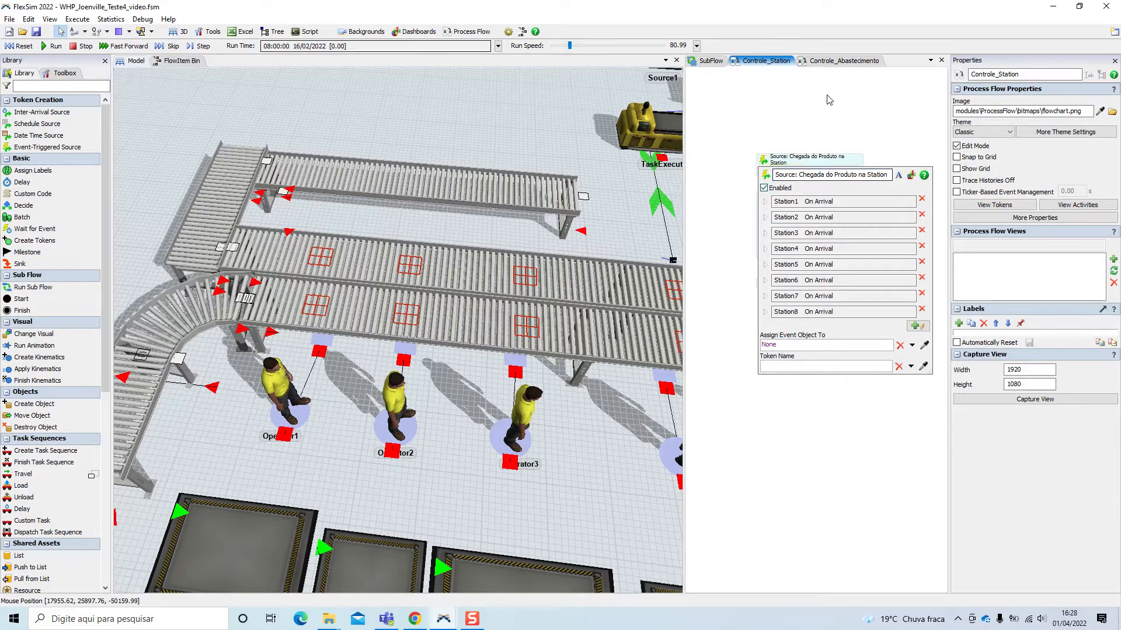
pyautogui.click(817, 100)
# - Run the simulation to check Operator1's load task, cancel the task error dialog and reset the model
pyautogui.click(610, 208)
pyautogui.moveTo(610, 209); pyautogui.dragTo(508, 158)
pyautogui.click(55, 46)
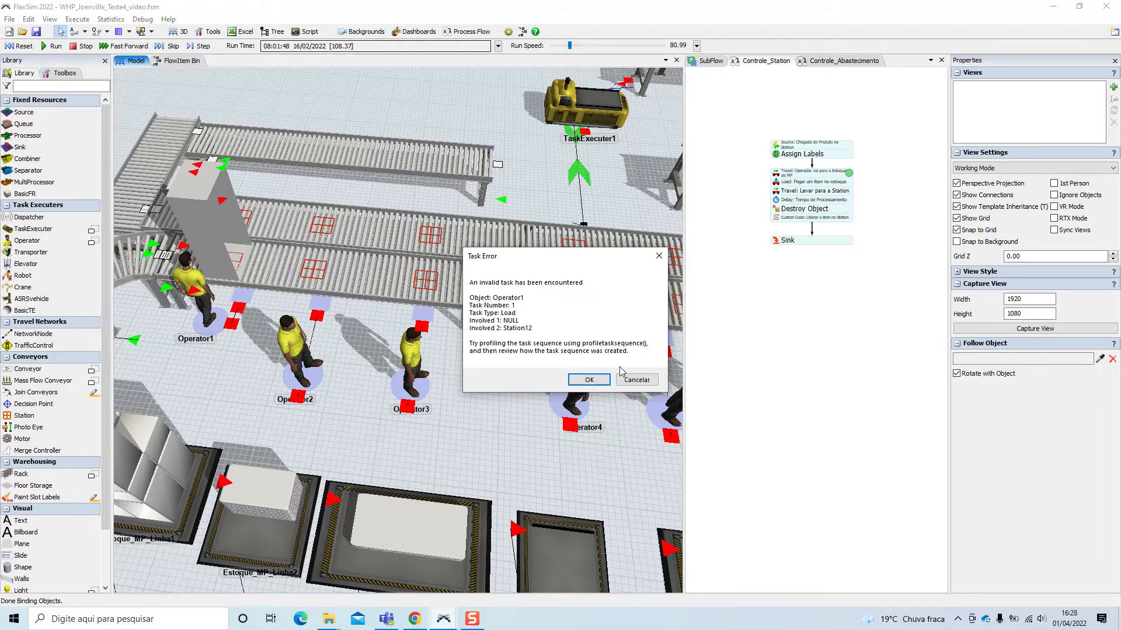
pyautogui.click(634, 380)
pyautogui.click(22, 46)
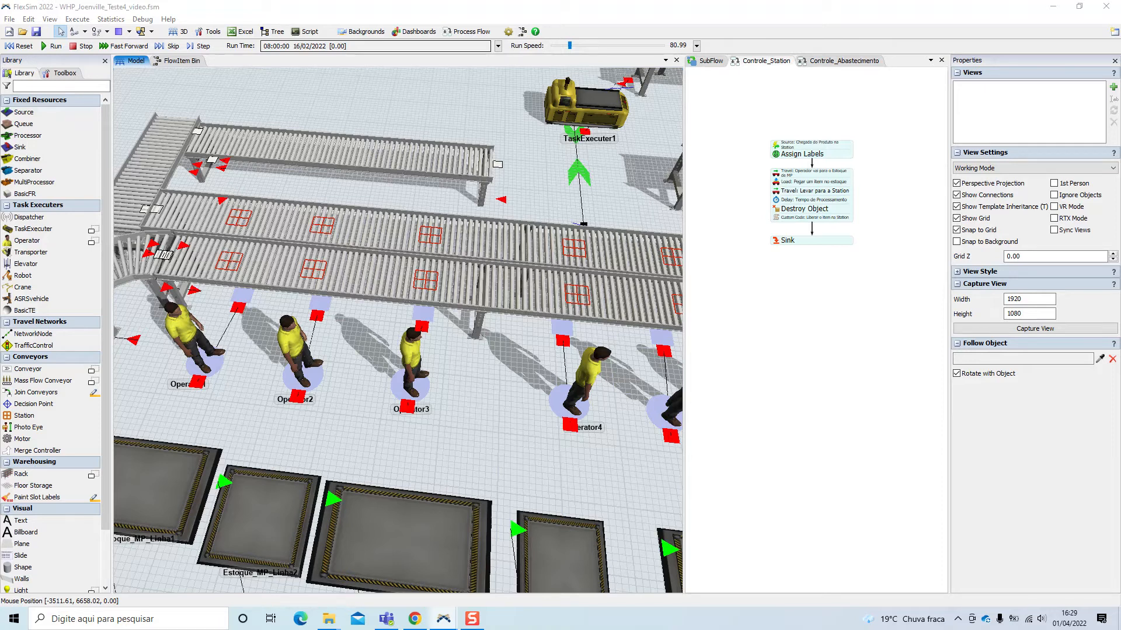
# - Move the Sink activity lower in Controle_Station, keep it connected to the activity block above, and close the system console
pyautogui.click(931, 380)
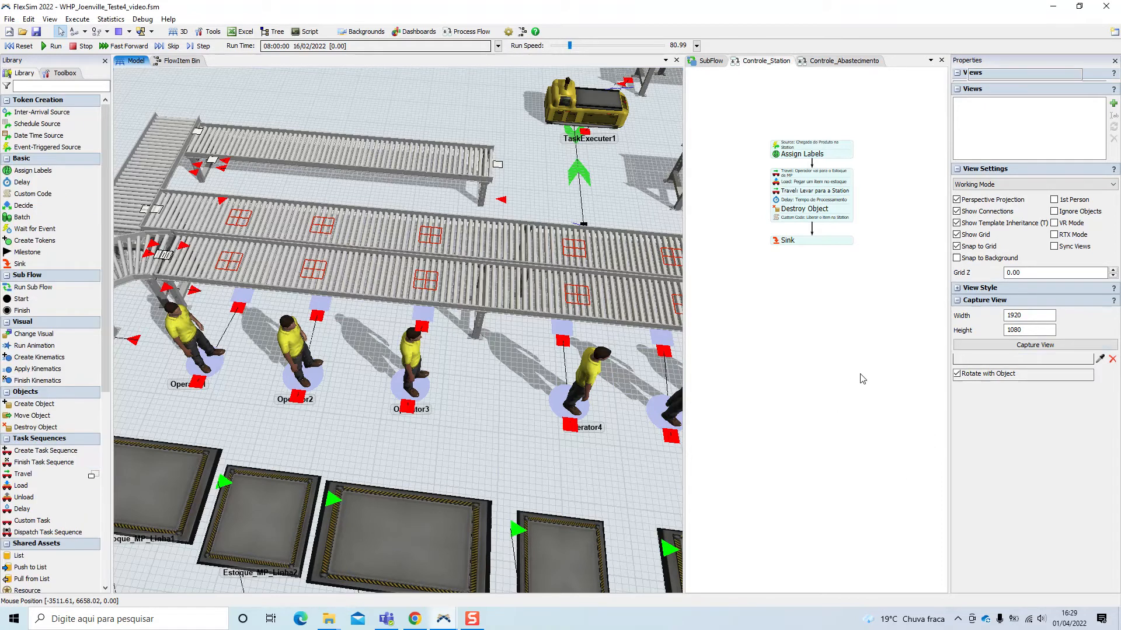
pyautogui.moveTo(863, 264); pyautogui.dragTo(863, 340)
pyautogui.click(858, 228)
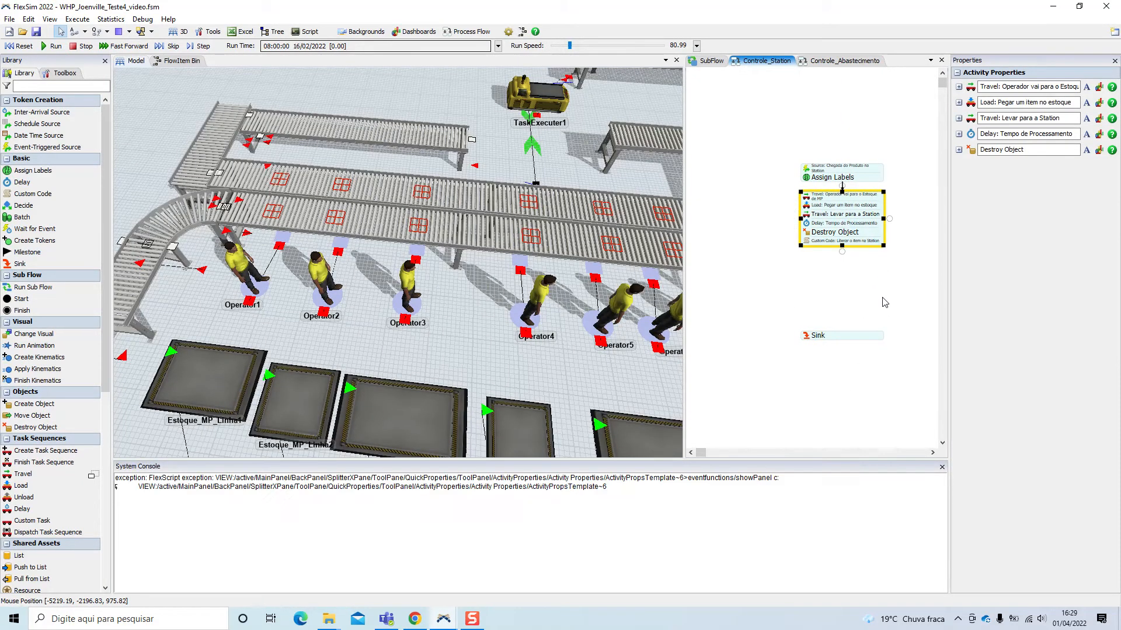
pyautogui.click(883, 301)
pyautogui.hotkey('ctrl', 'z')
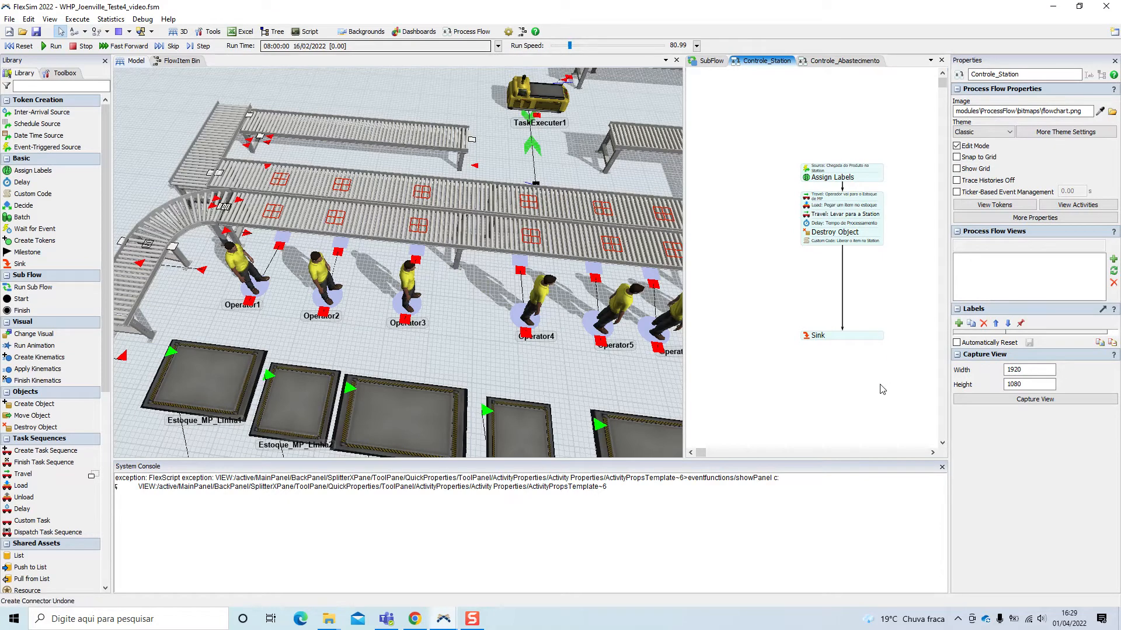
pyautogui.click(942, 467)
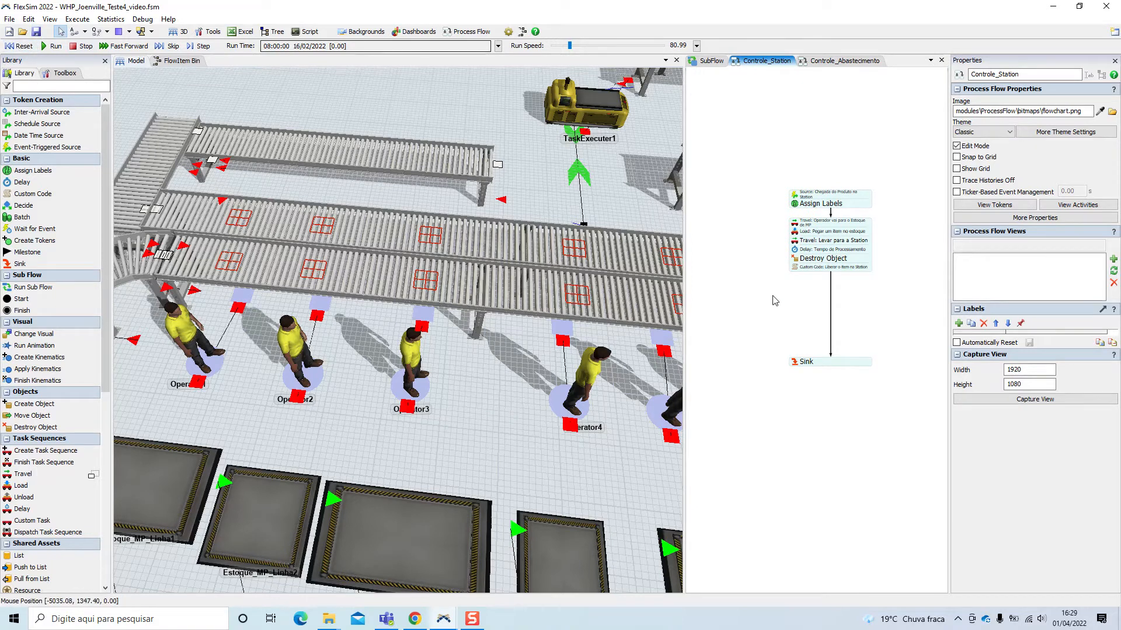
# - Review the On Arrival events of Station1 to Station8 in the Source: Chegada do Produto na Station activity
pyautogui.moveTo(772, 296); pyautogui.dragTo(800, 298)
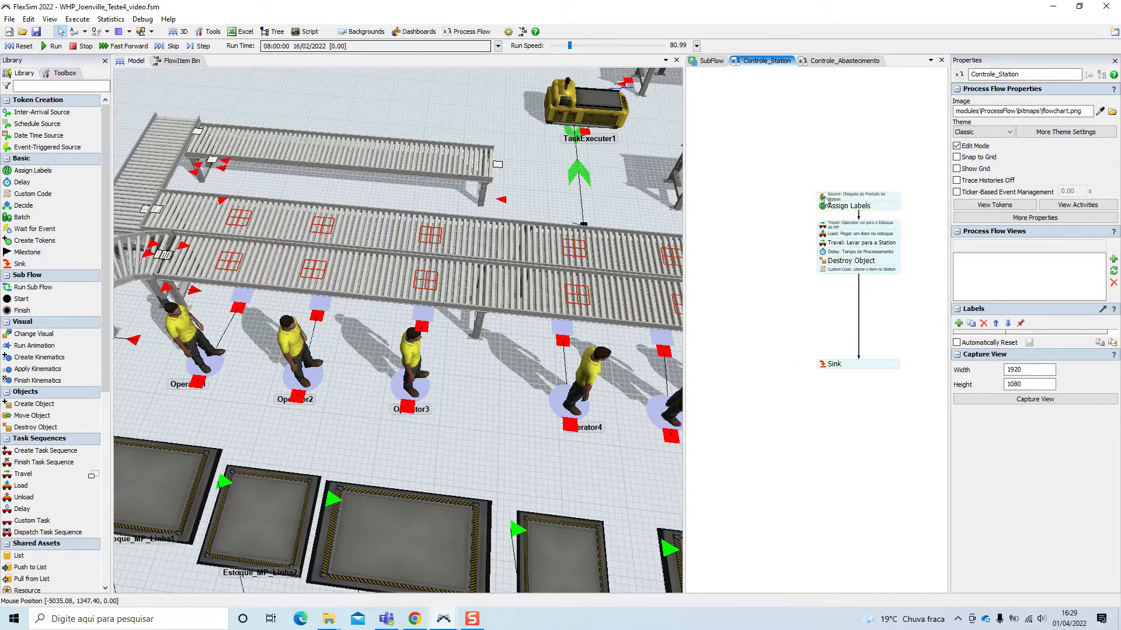
pyautogui.doubleClick(825, 209)
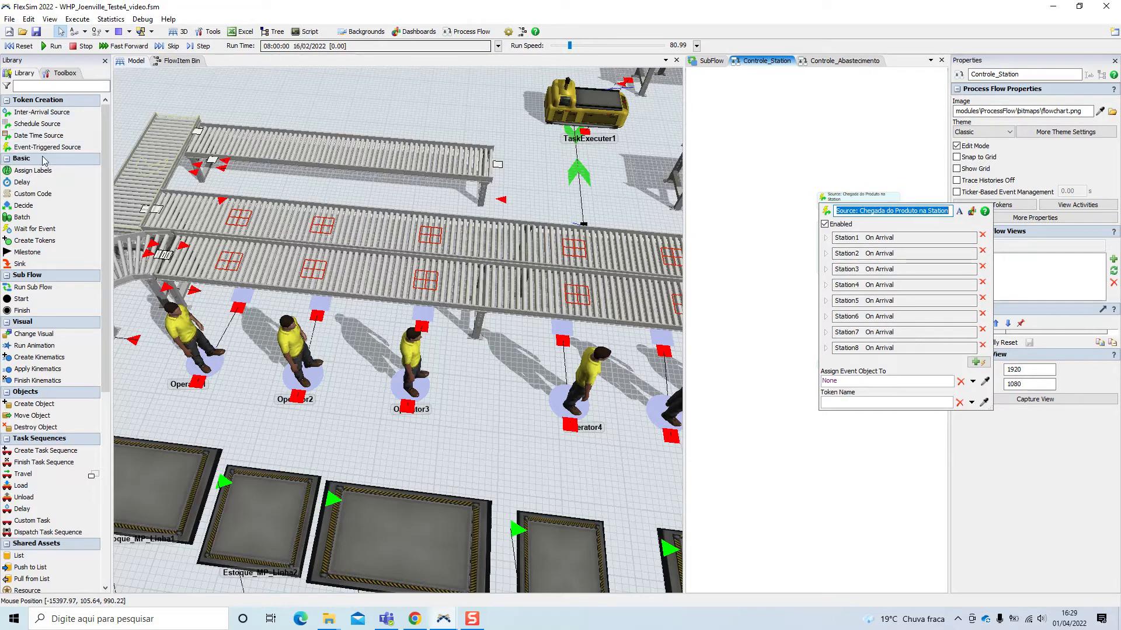
pyautogui.click(865, 161)
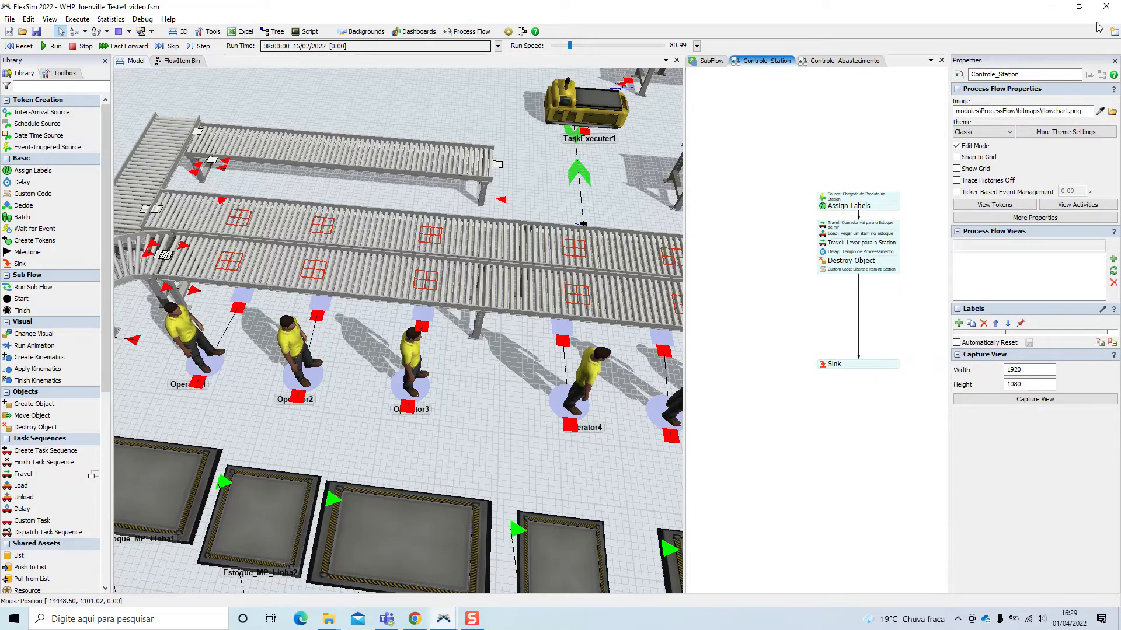
# - Add an Event-Triggered Source to Controle_Station, beside the existing block of station activities
pyautogui.moveTo(778, 248); pyautogui.dragTo(798, 248)
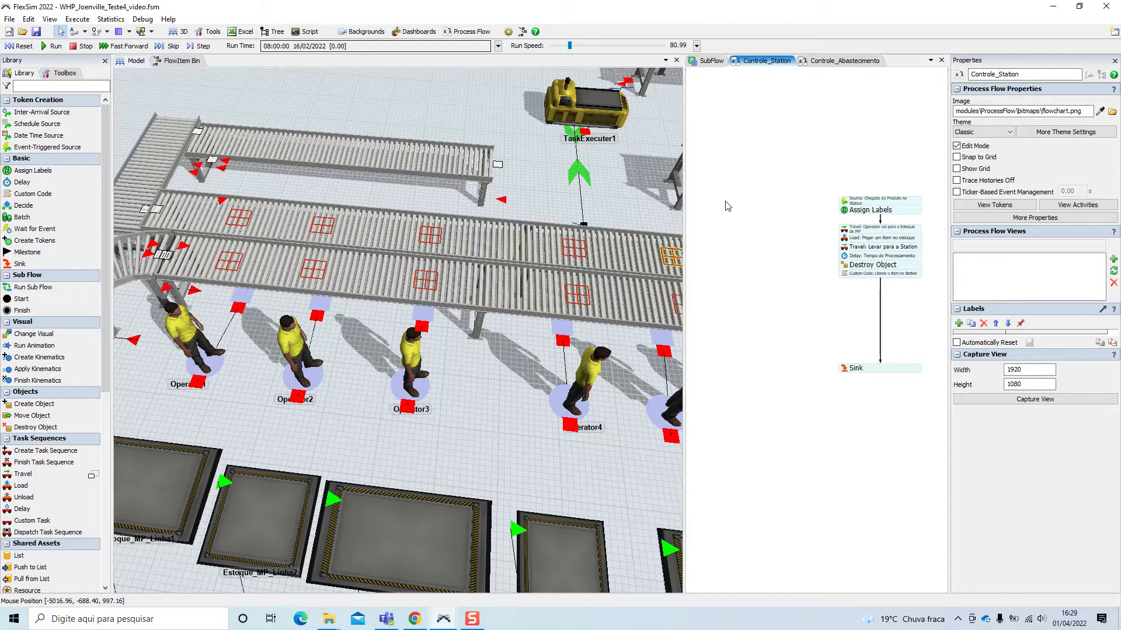
pyautogui.moveTo(46, 147); pyautogui.dragTo(349, 133)
pyautogui.moveTo(779, 188); pyautogui.dragTo(782, 182)
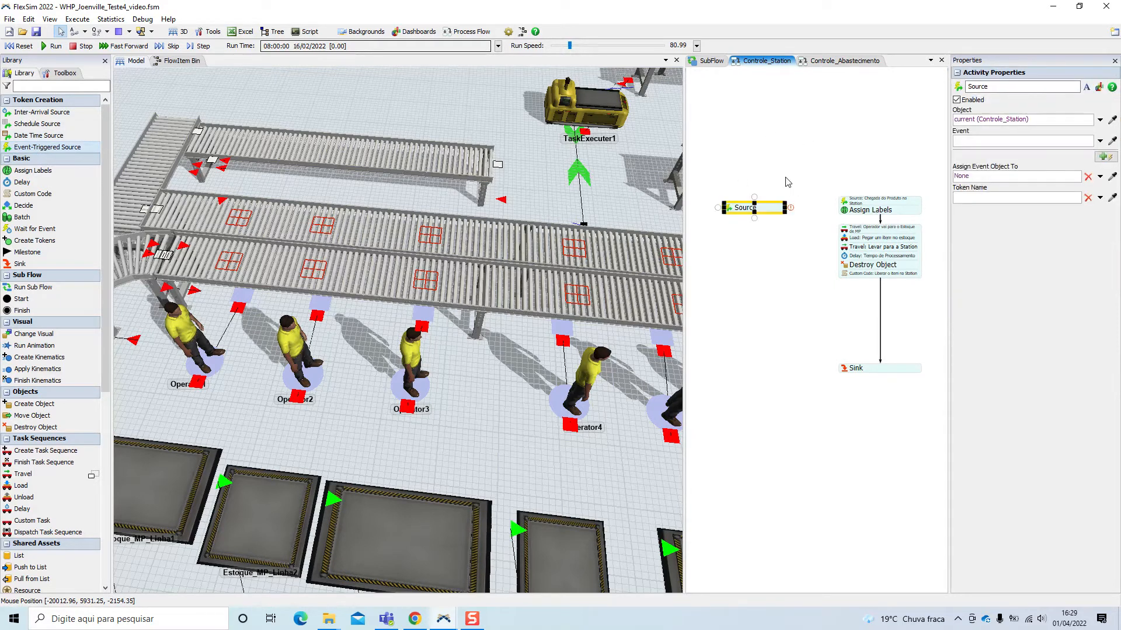
pyautogui.click(806, 232)
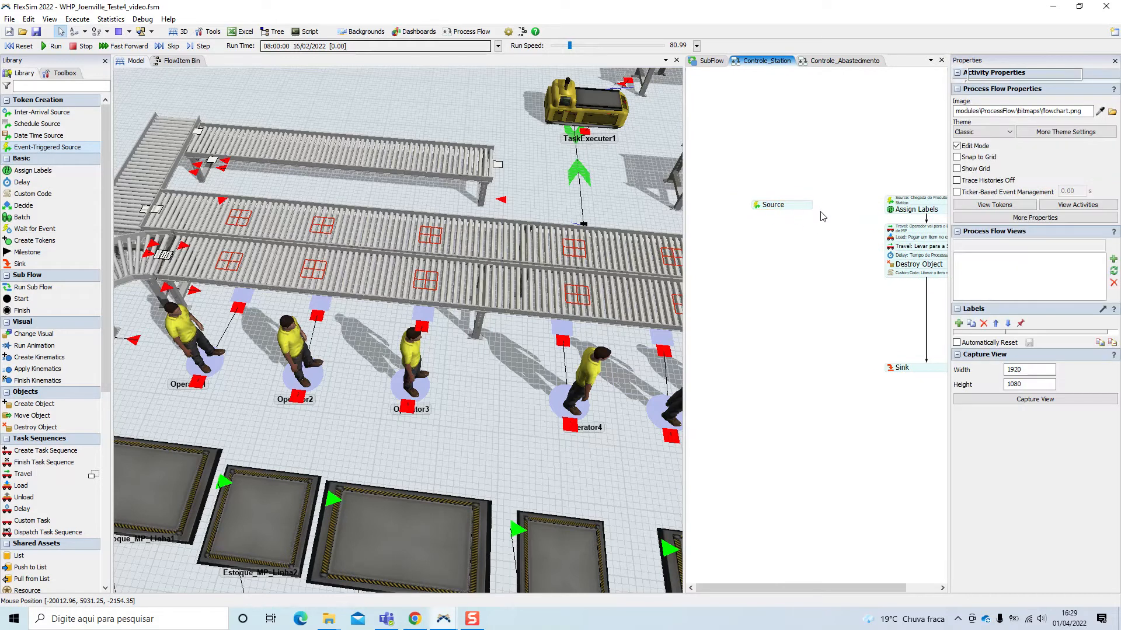
# - Set the new Source activity to listen to the OnArrival event of Station12 on the upper conveyor
pyautogui.click(795, 205)
pyautogui.moveTo(817, 205)
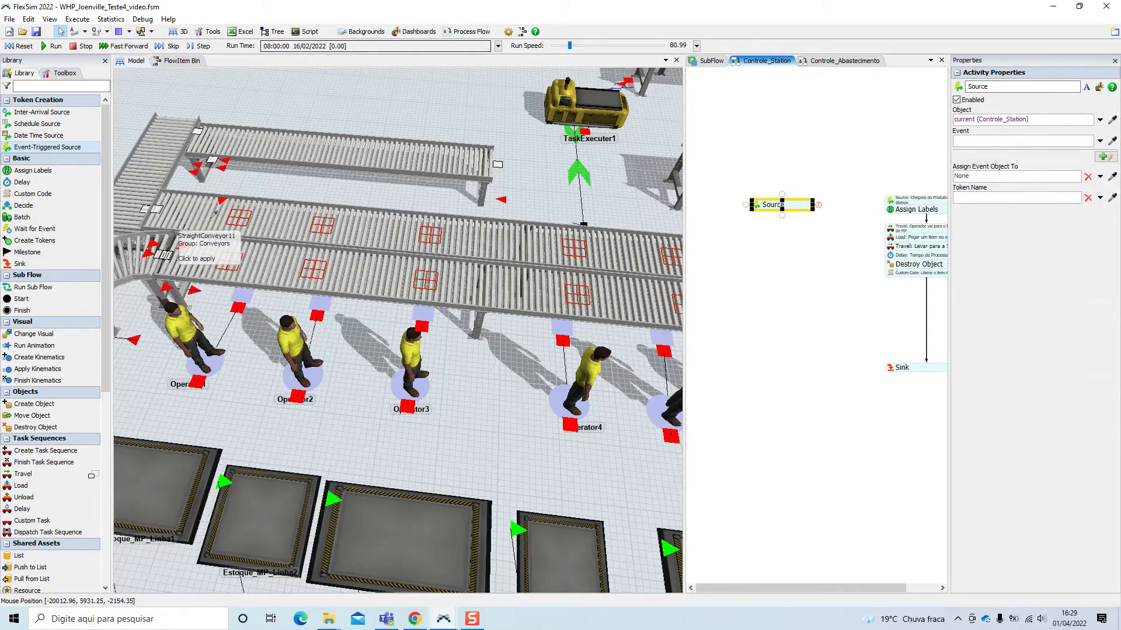
pyautogui.click(236, 219)
pyautogui.moveTo(255, 220)
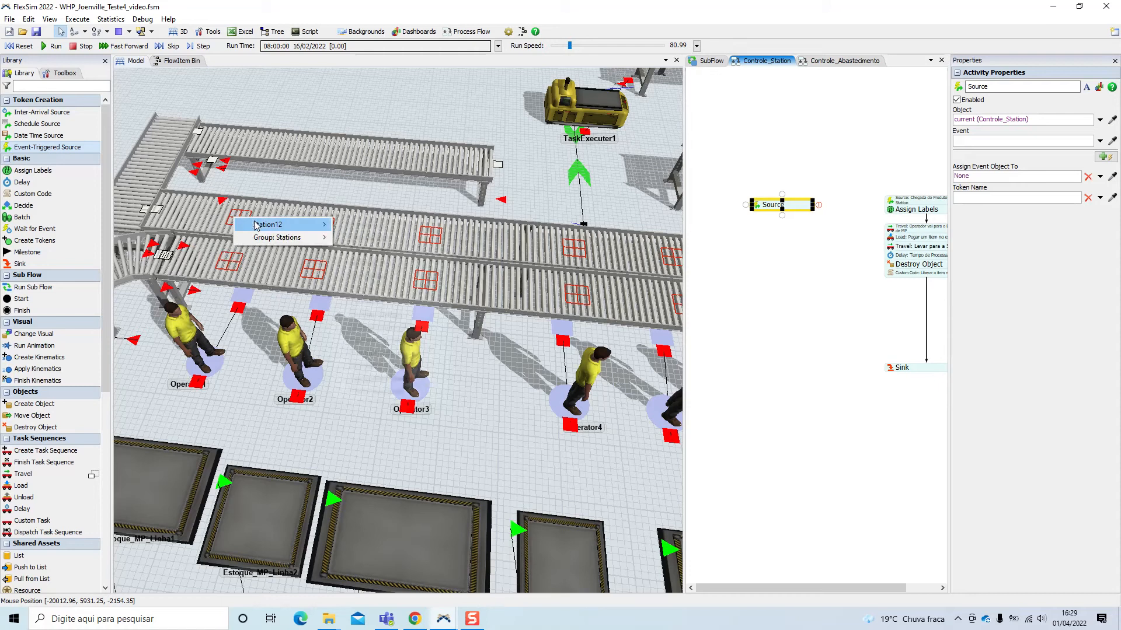
pyautogui.click(364, 225)
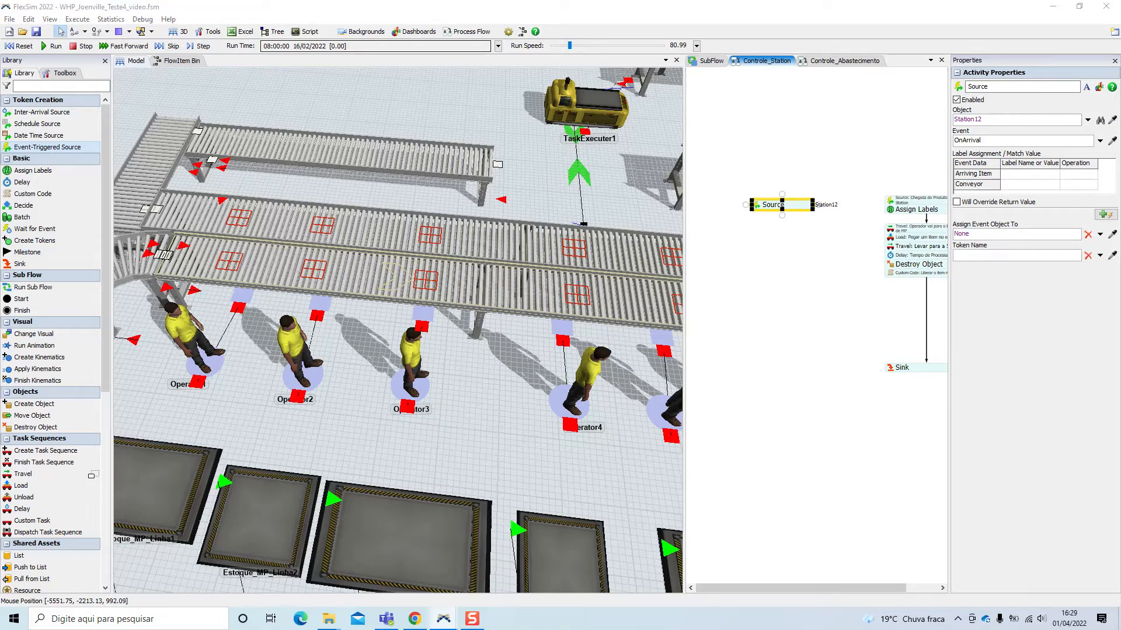
# - Rename the new Source activity as Source Chegada de Itens na Station 12
pyautogui.moveTo(791, 220)
pyautogui.mouseDown()
pyautogui.moveTo(796, 239)
pyautogui.moveTo(776, 227)
pyautogui.mouseUp()
pyautogui.doubleClick(752, 240)
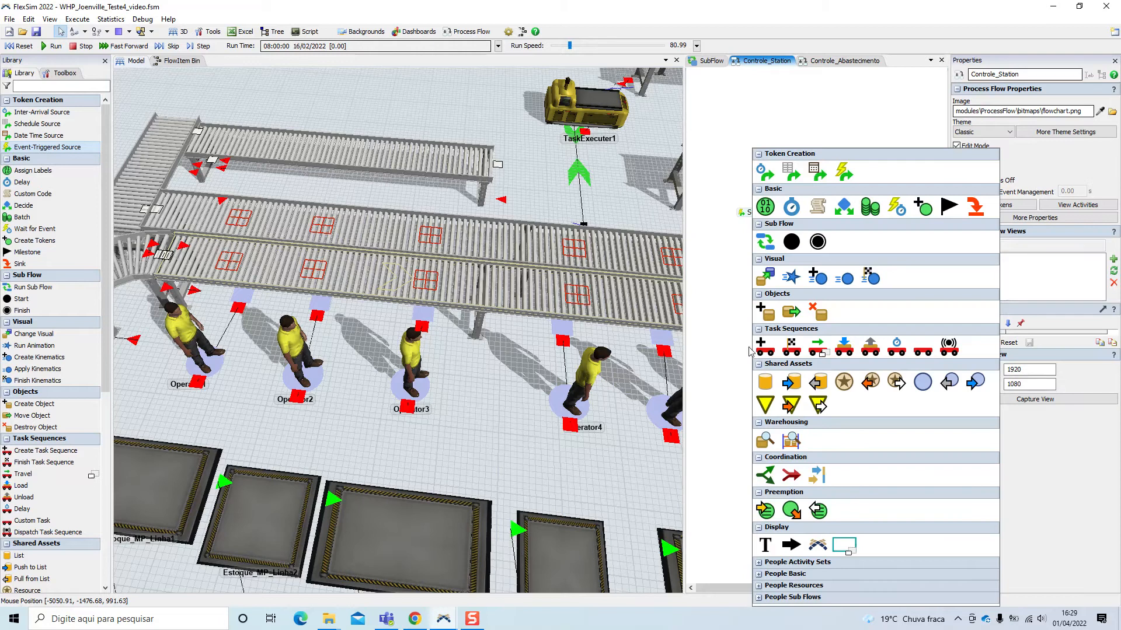
pyautogui.click(770, 213)
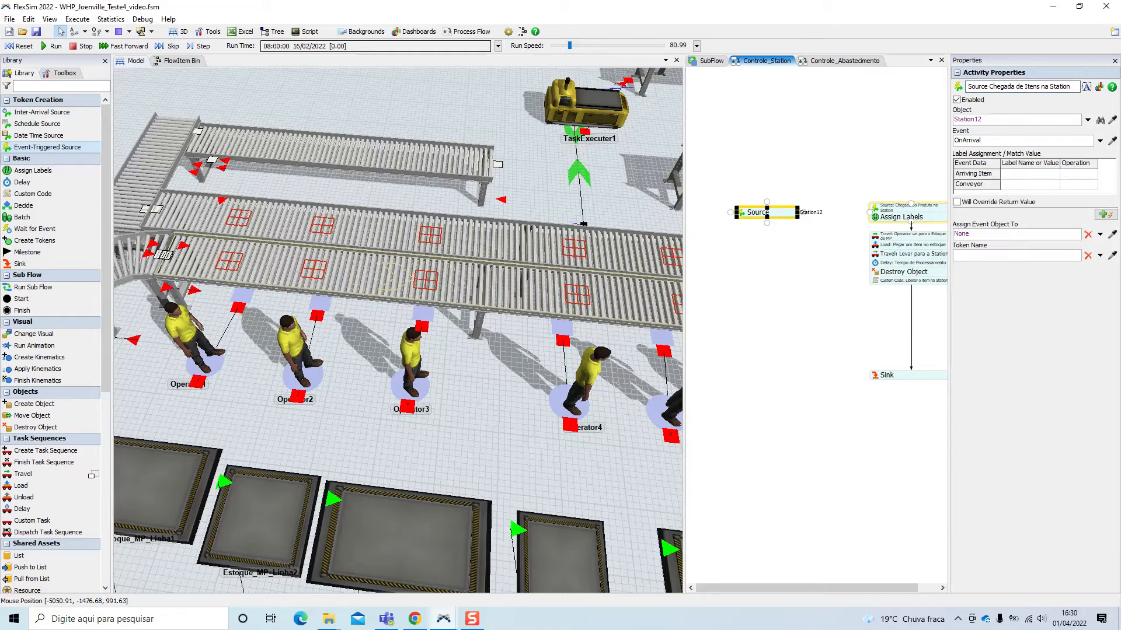
pyautogui.write('1')
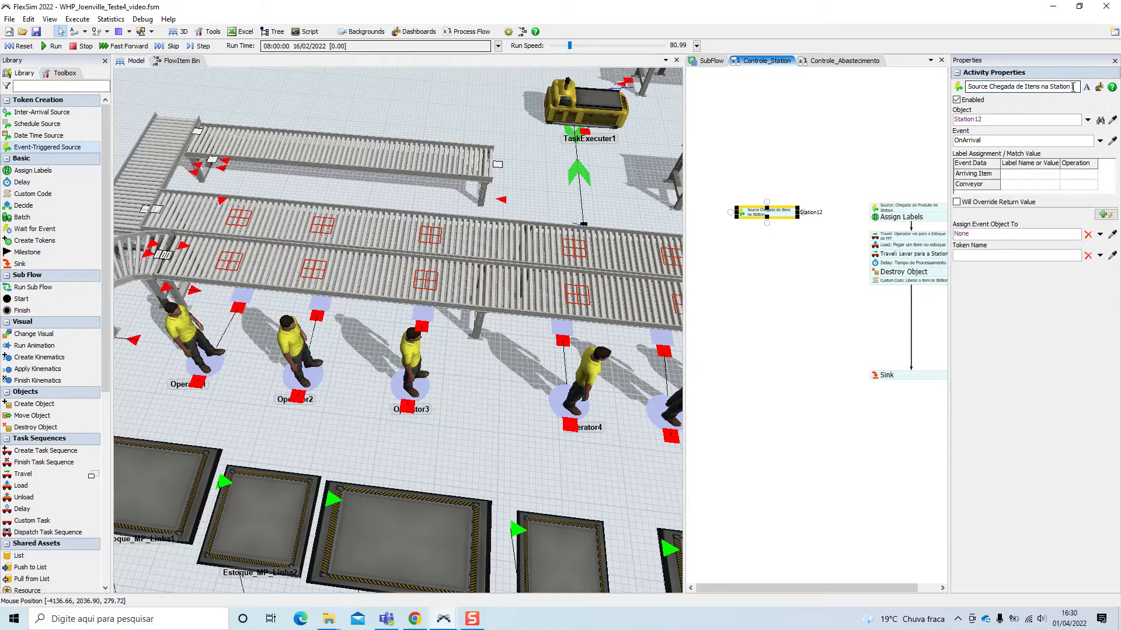
pyautogui.write('2')
pyautogui.click(801, 175)
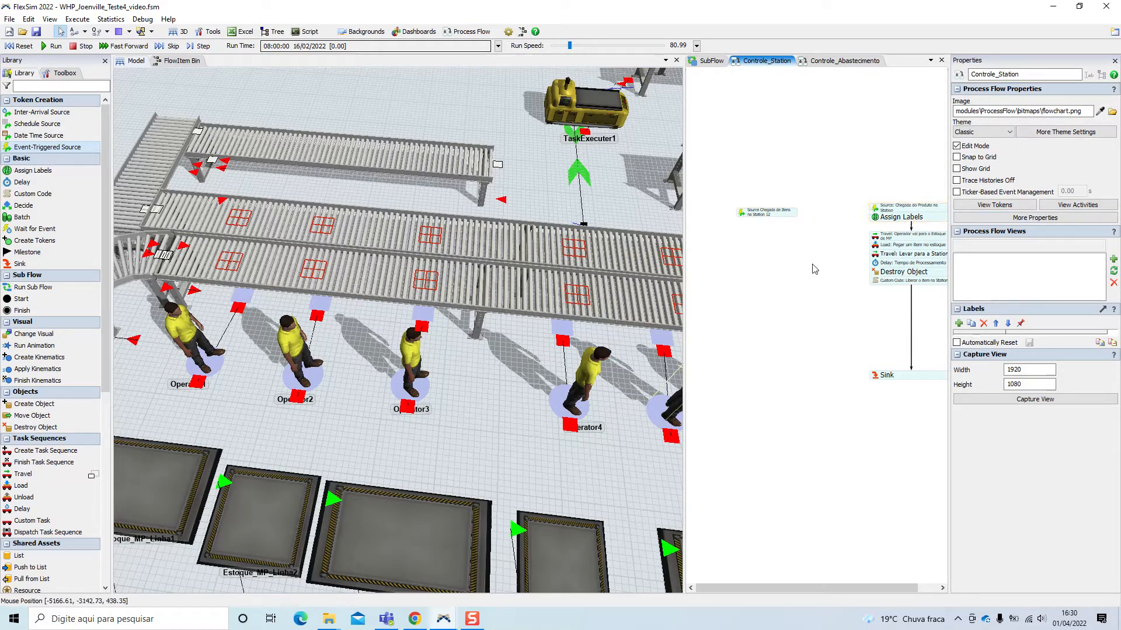
# - Widen the Source Chegada de Itens na Station 12 activity so its name fits on one line
pyautogui.click(780, 213)
pyautogui.moveTo(798, 212)
pyautogui.mouseDown()
pyautogui.moveTo(835, 212)
pyautogui.moveTo(784, 219)
pyautogui.mouseUp()
pyautogui.click(808, 253)
pyautogui.click(793, 256)
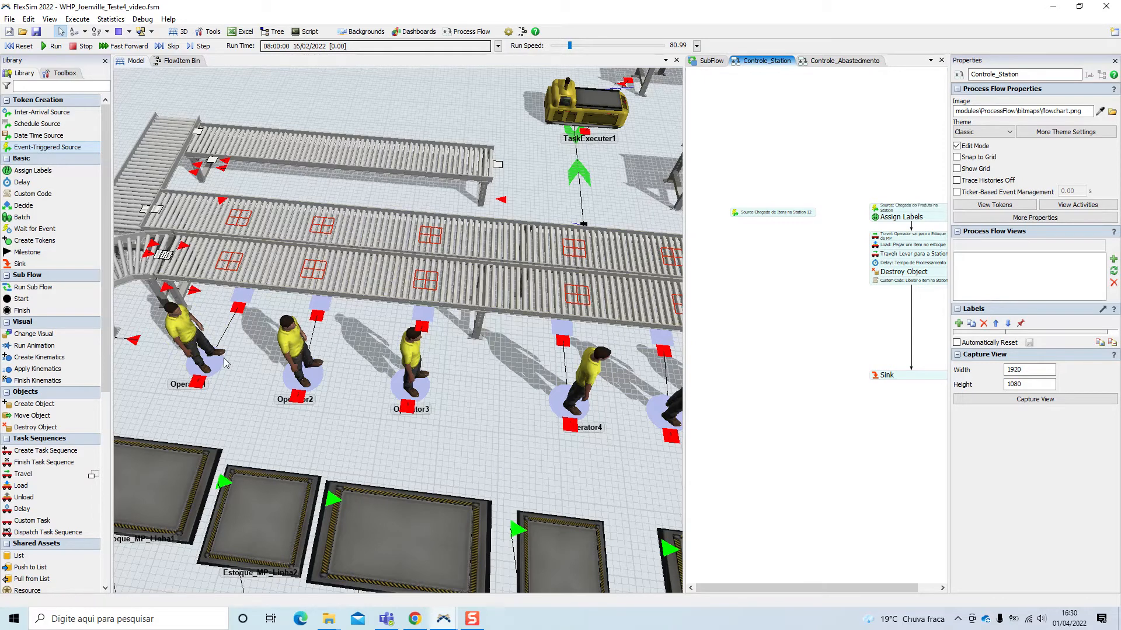
pyautogui.rightClick(751, 250)
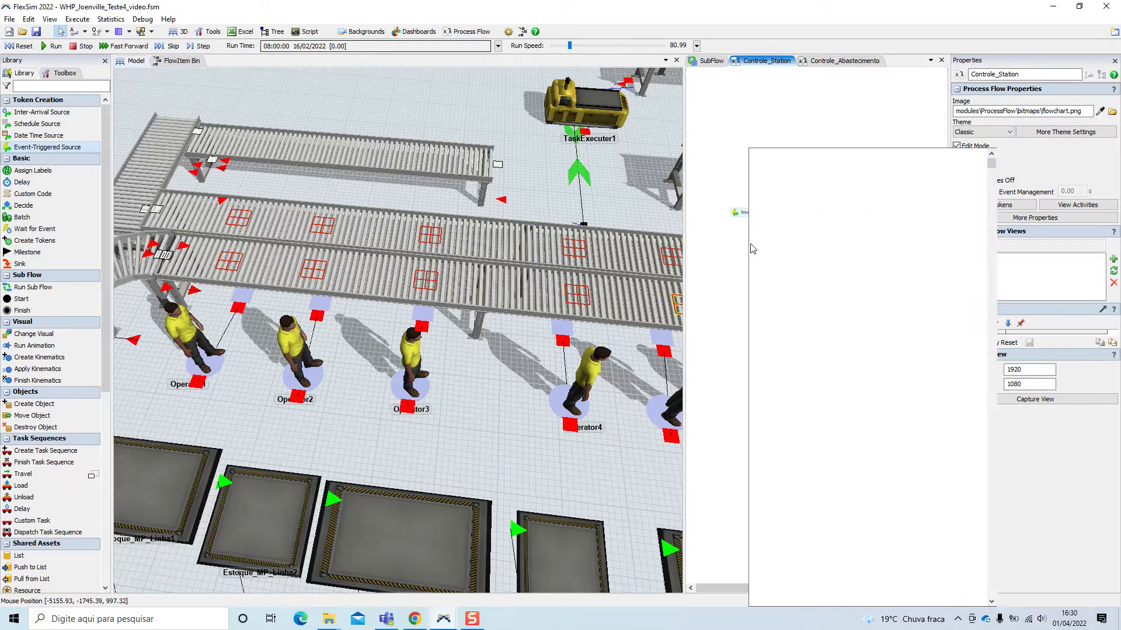
pyautogui.click(727, 301)
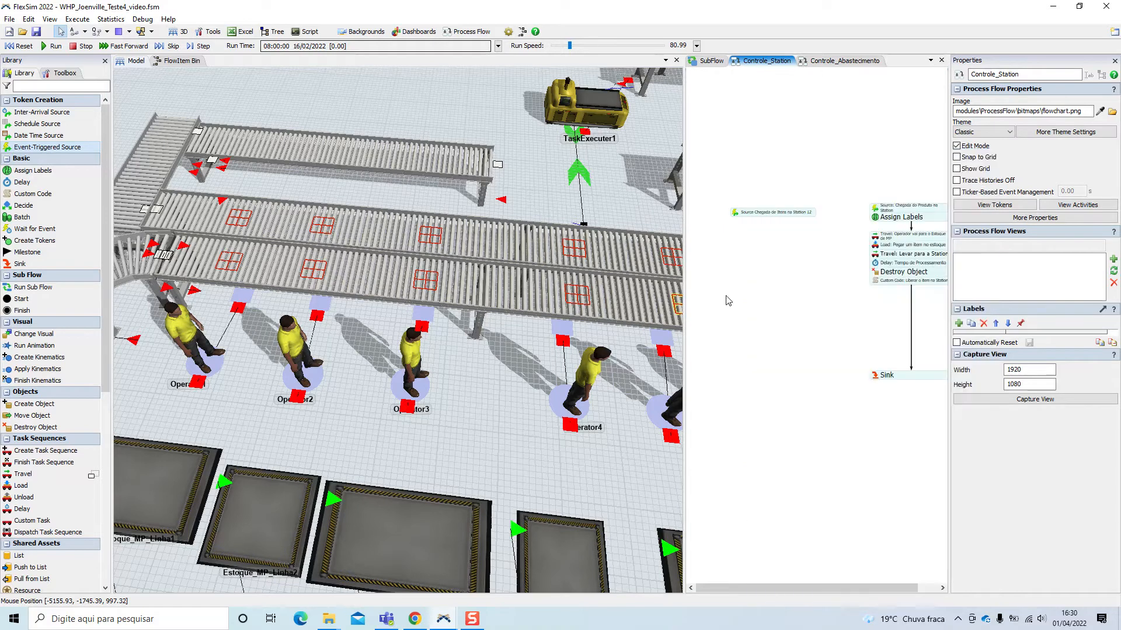
pyautogui.click(739, 214)
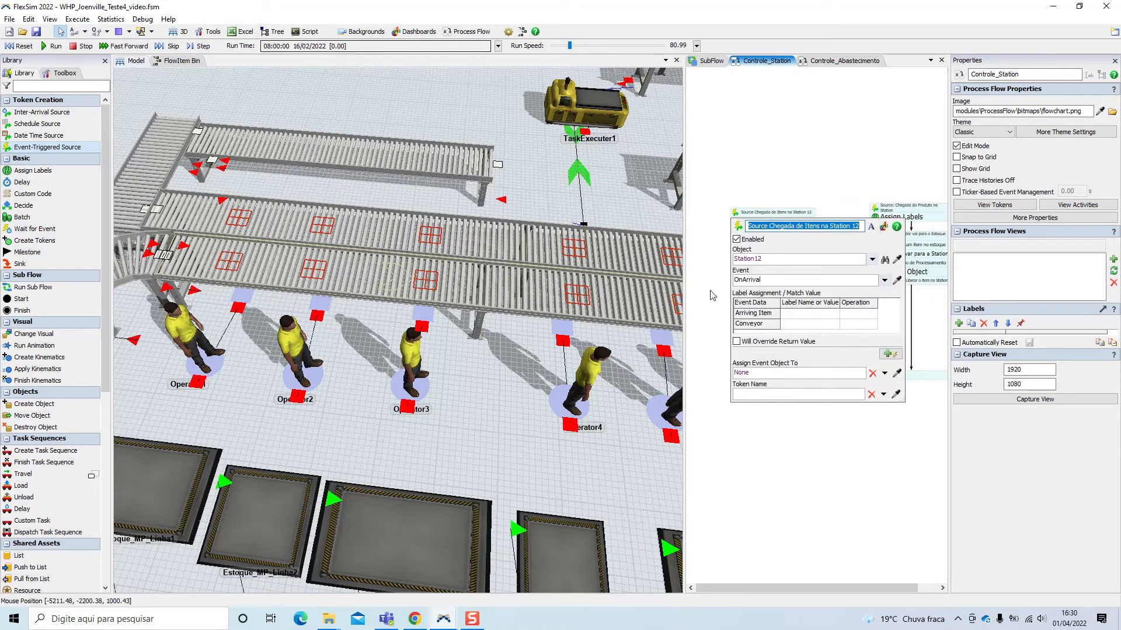
pyautogui.click(708, 257)
# - Attach a Travel To Object activity below the Station 12 source and name it Travel Ir ate a Station 12
pyautogui.doubleClick(737, 248)
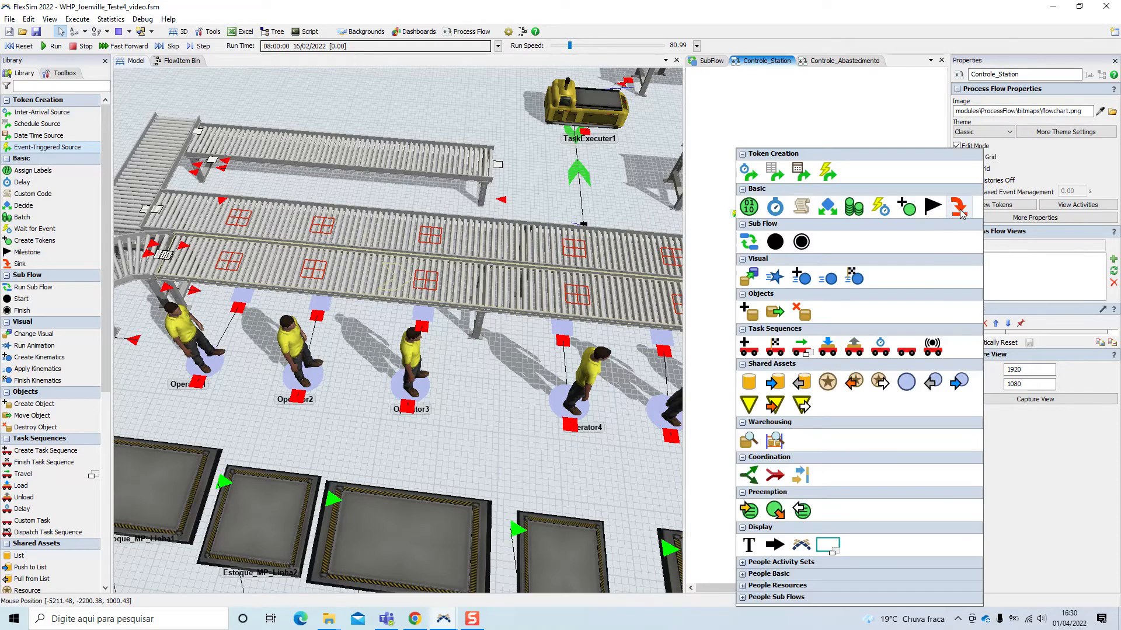
pyautogui.click(802, 349)
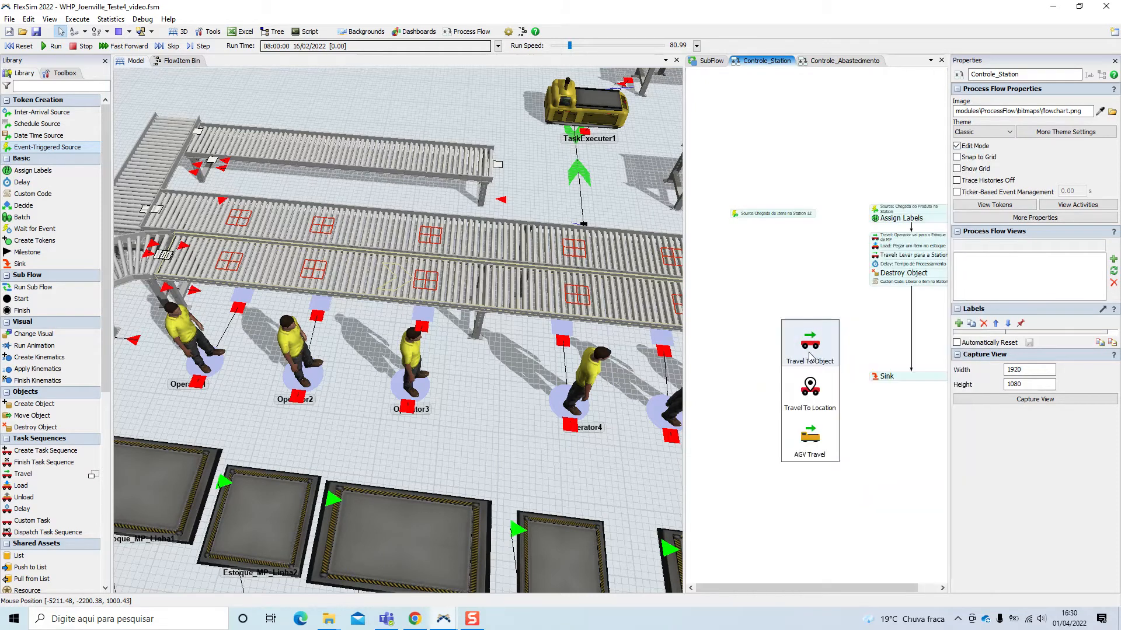
pyautogui.moveTo(785, 250); pyautogui.dragTo(789, 229)
pyautogui.click(773, 228)
pyautogui.click(1013, 103)
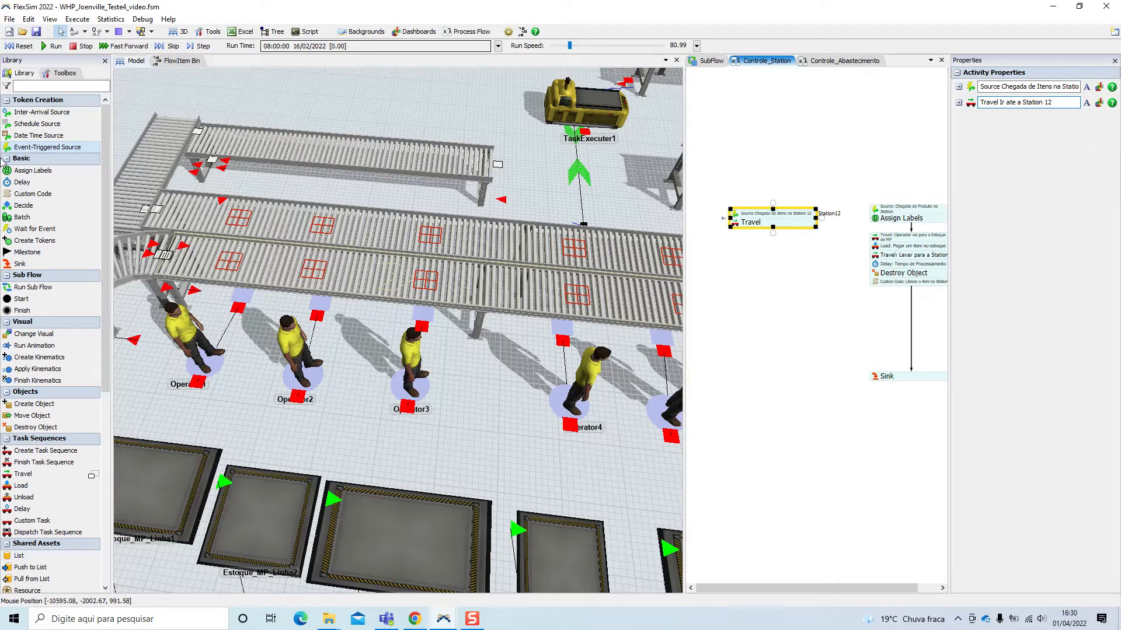
# - Set the Executer of Travel Ir ate a Station 12 to Operator1 and its Destination to Station12
pyautogui.doubleClick(746, 225)
pyautogui.click(896, 259)
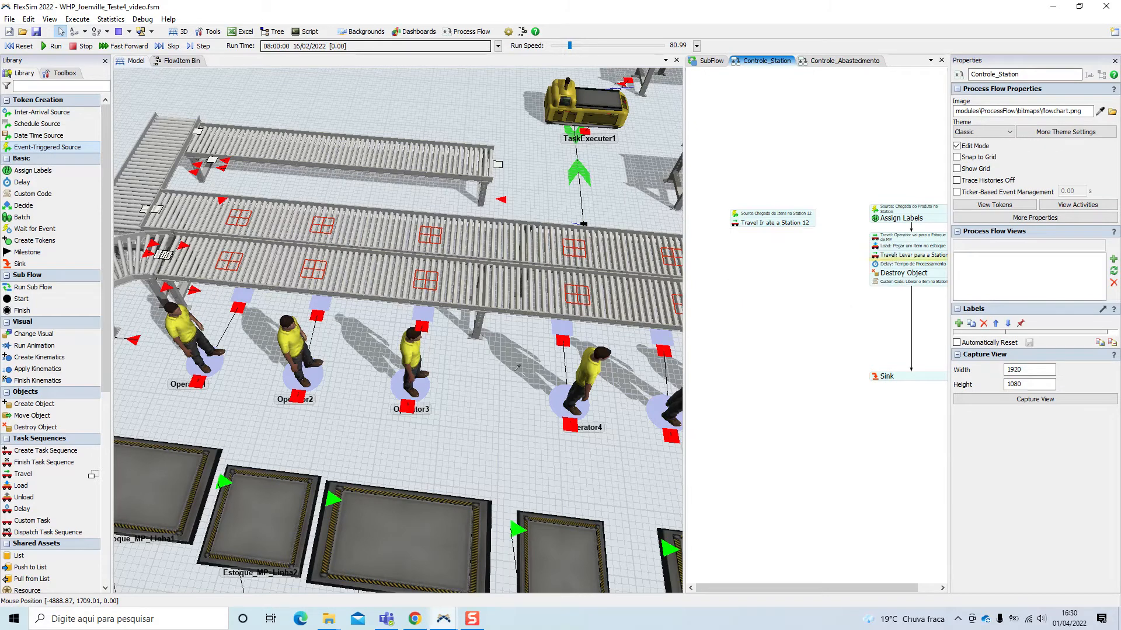
pyautogui.click(196, 341)
pyautogui.click(216, 336)
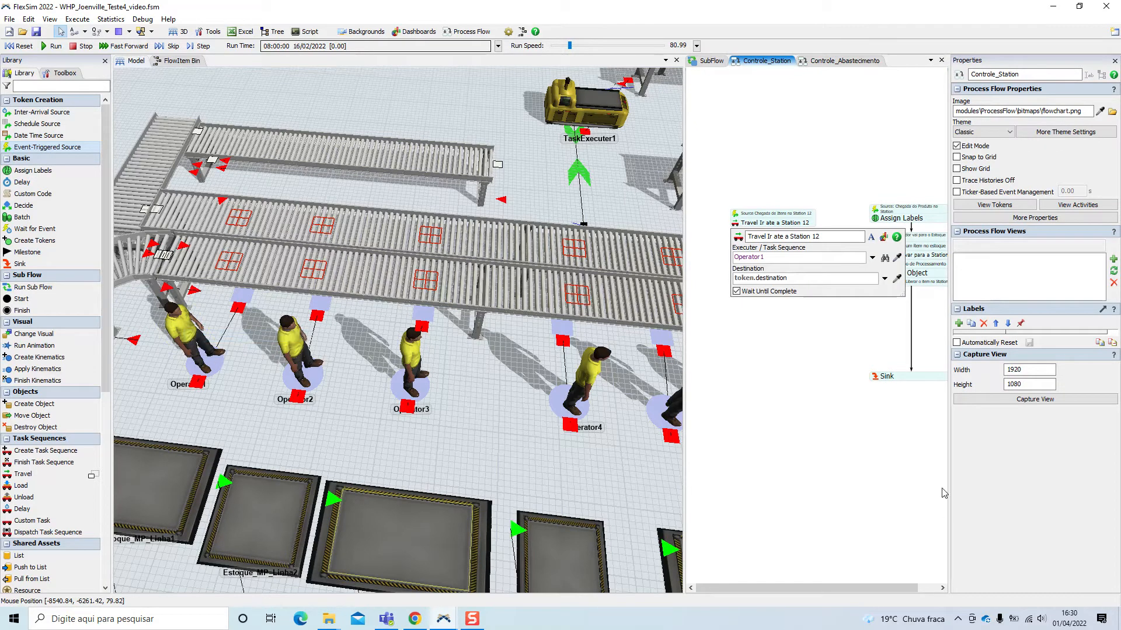
pyautogui.click(898, 280)
pyautogui.click(240, 220)
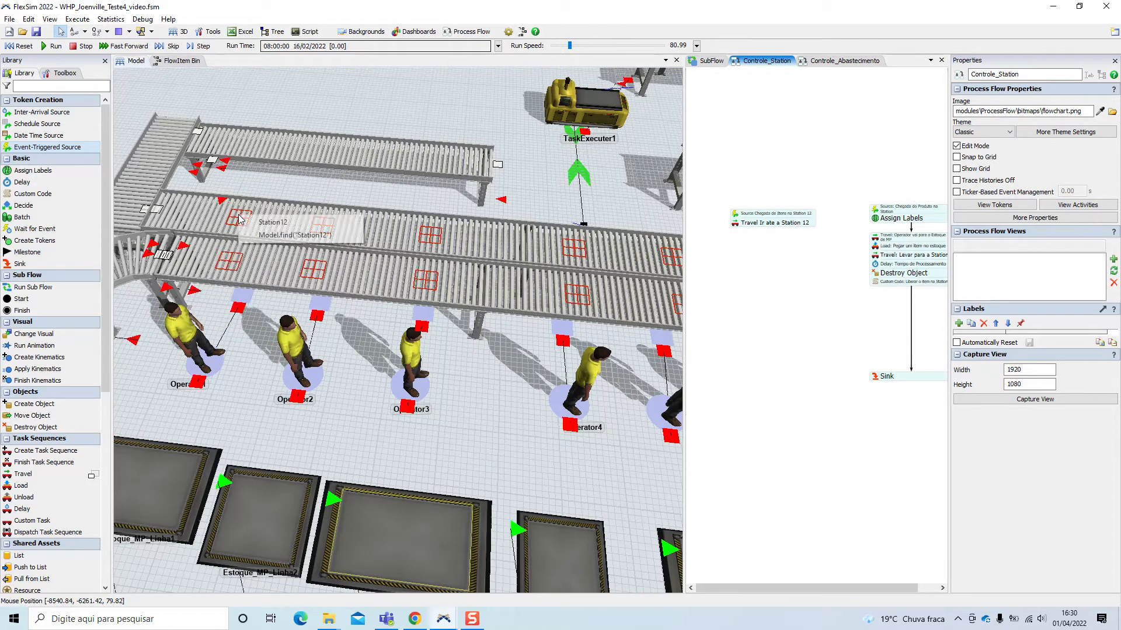
pyautogui.click(272, 222)
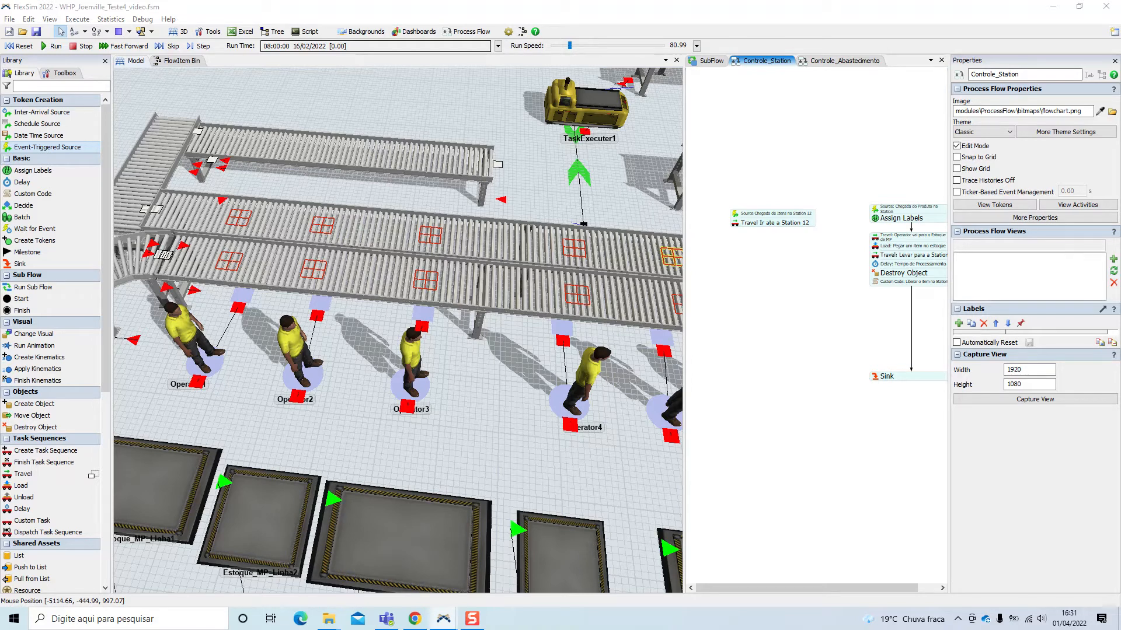
# - In Source Chegada de Itens na Station 12, assign the Arriving Item to a label named Caixa
pyautogui.click(774, 264)
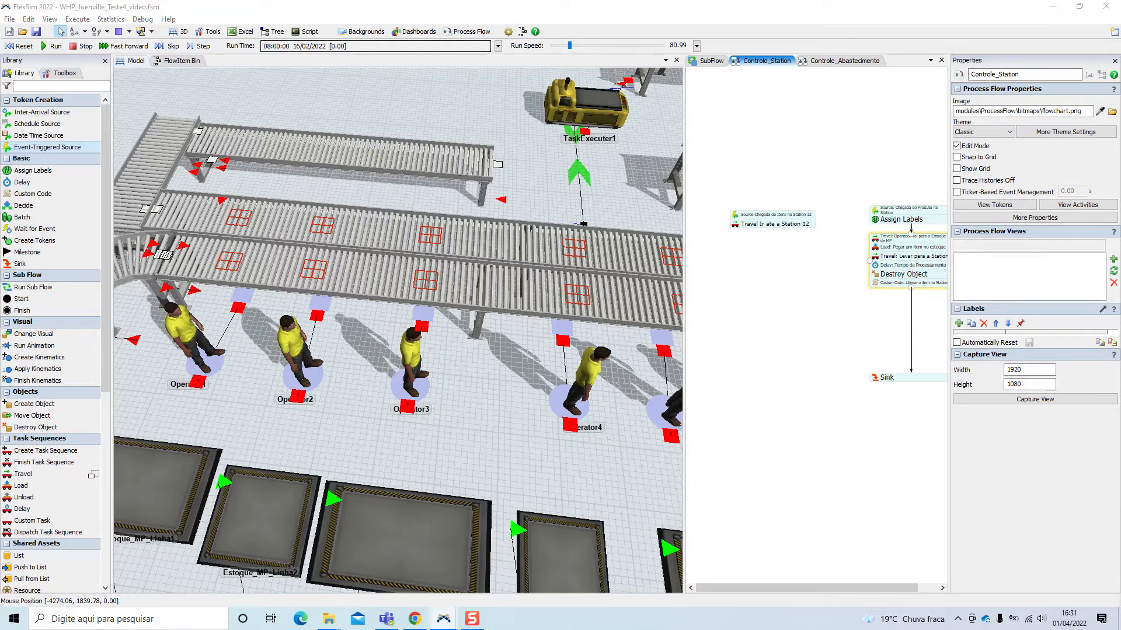
pyautogui.click(786, 254)
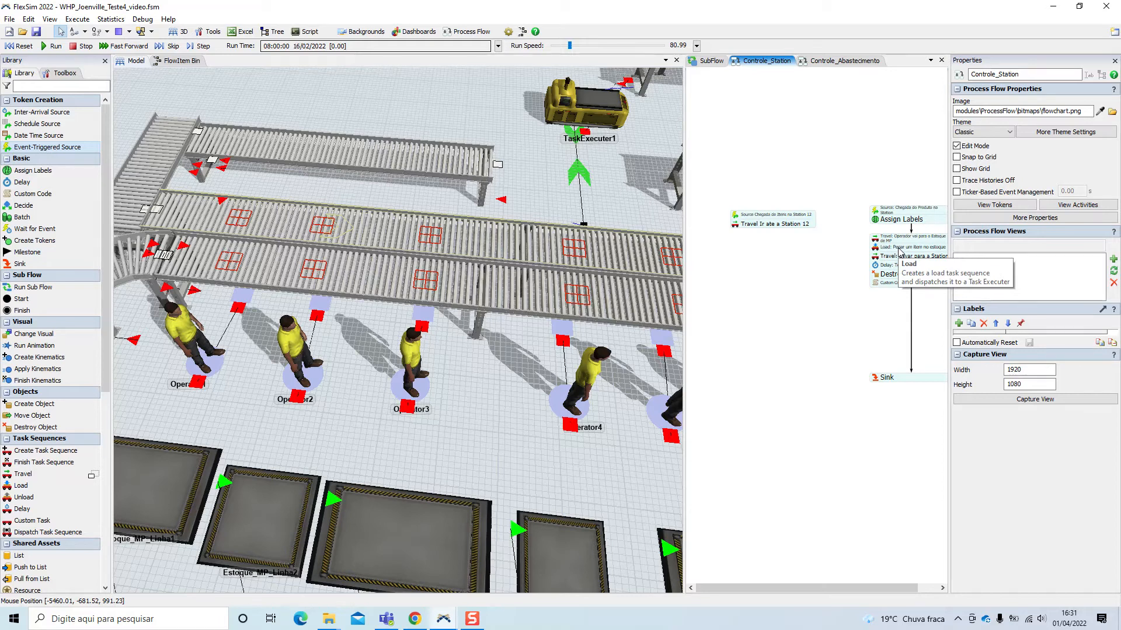
pyautogui.click(735, 222)
pyautogui.click(735, 217)
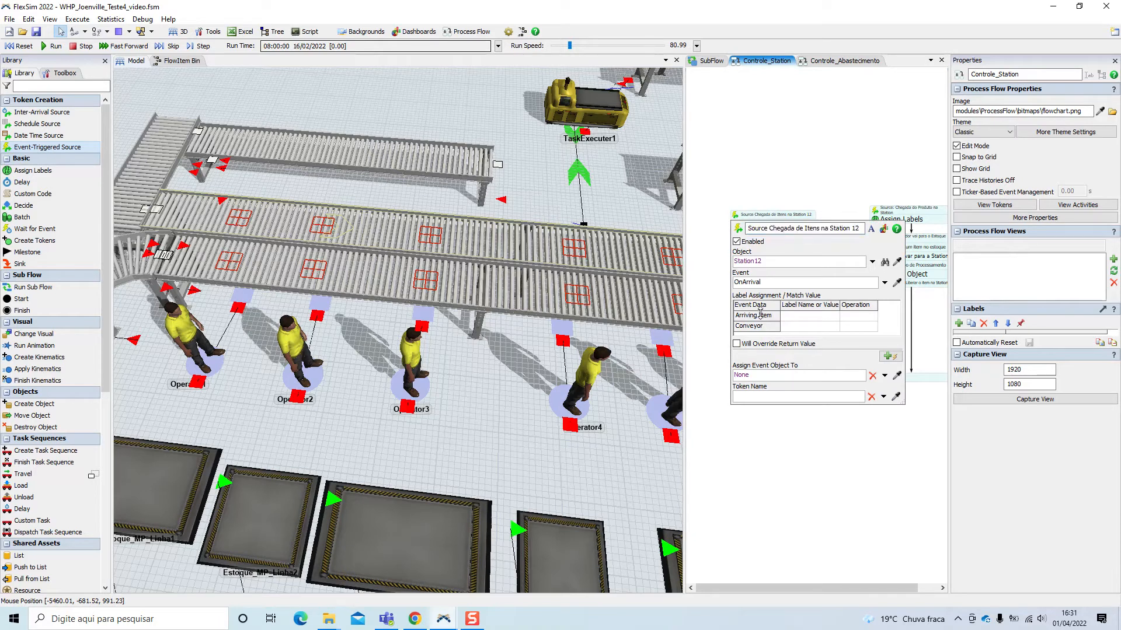
pyautogui.click(760, 316)
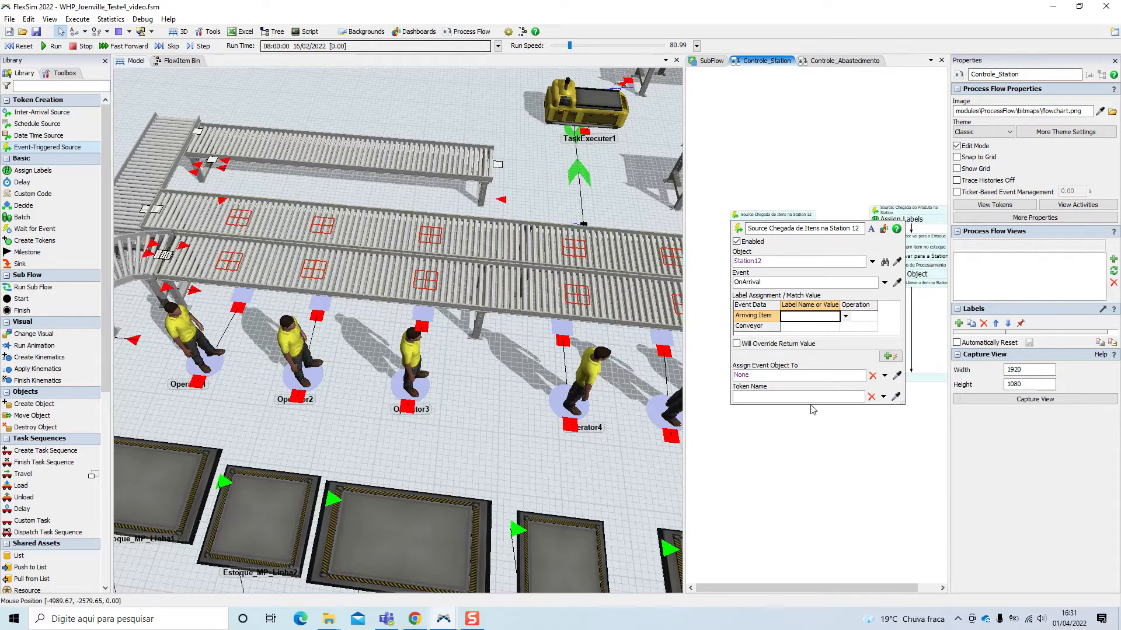
pyautogui.click(845, 317)
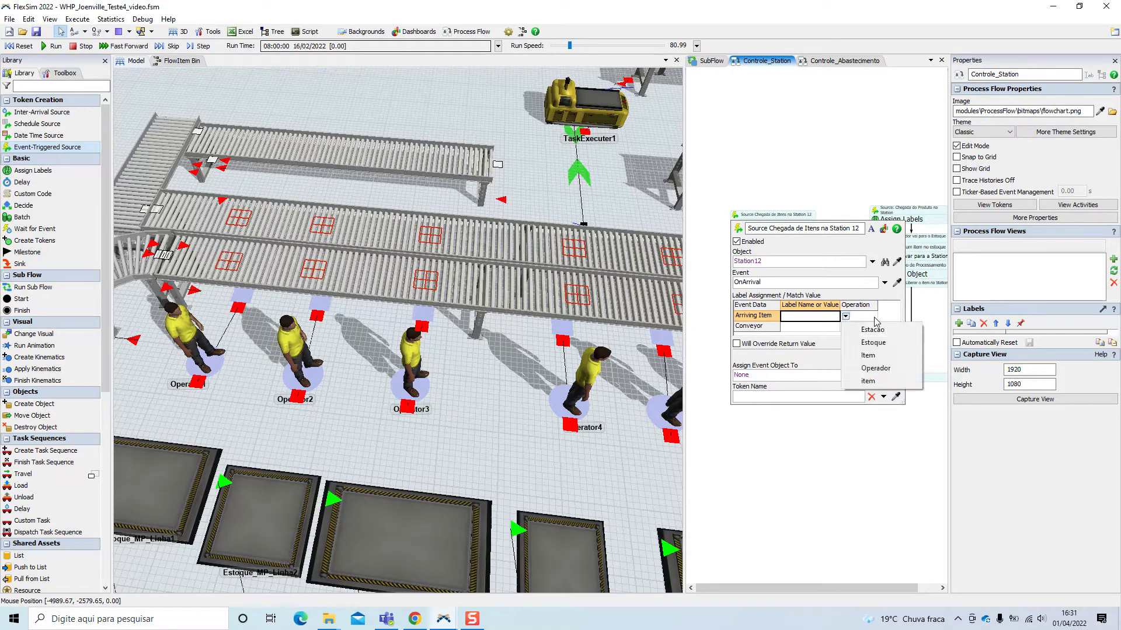
pyautogui.click(874, 318)
pyautogui.click(876, 318)
pyautogui.click(863, 332)
pyautogui.click(807, 319)
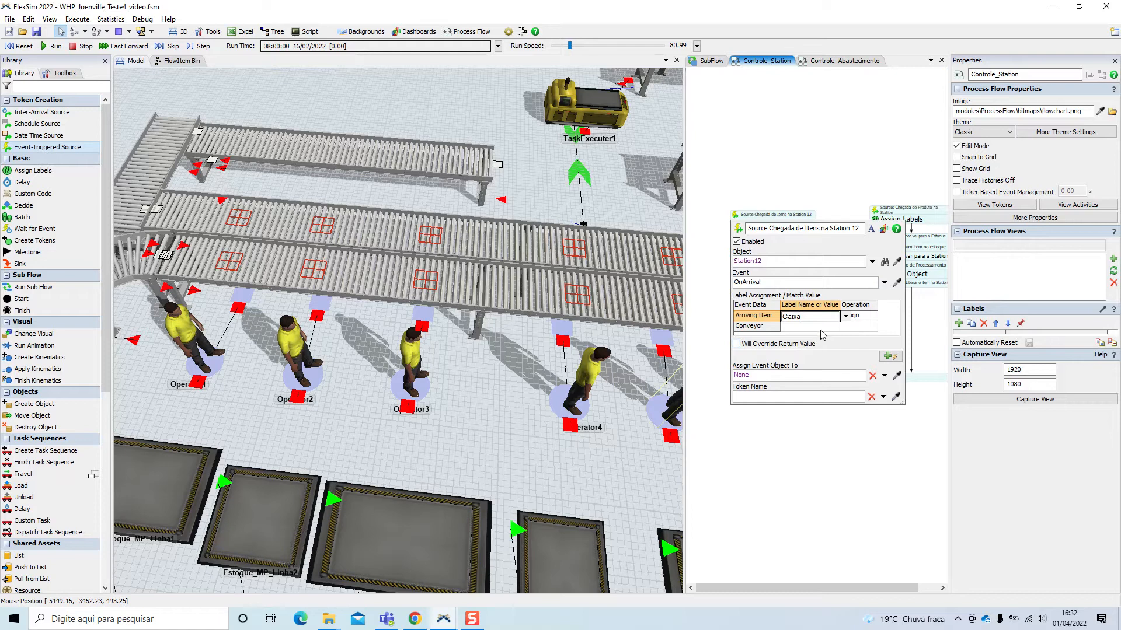
pyautogui.doubleClick(798, 316)
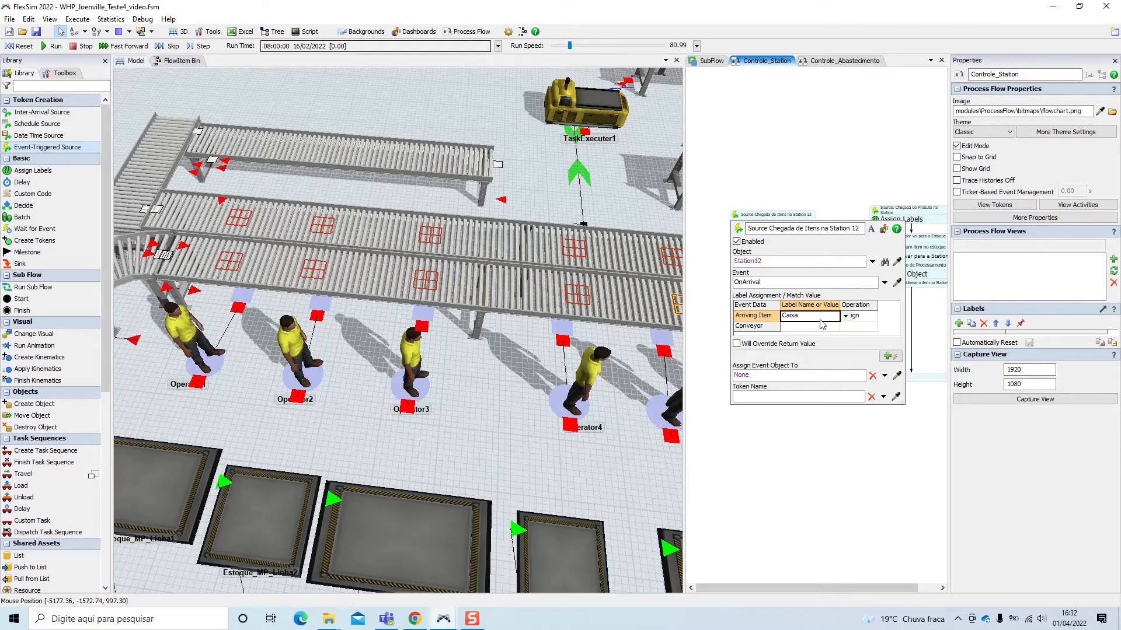
pyautogui.click(823, 443)
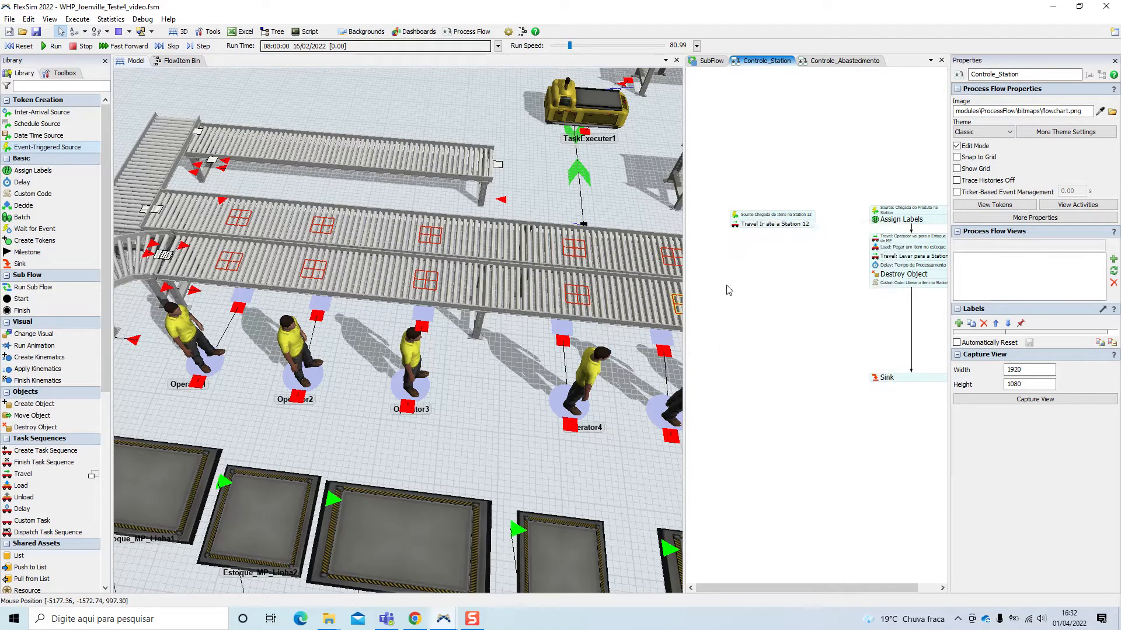
# - Attach a Load activity below Travel Ir ate a Station 12 and name it Load Pegar um componente na caixa
pyautogui.click(735, 231)
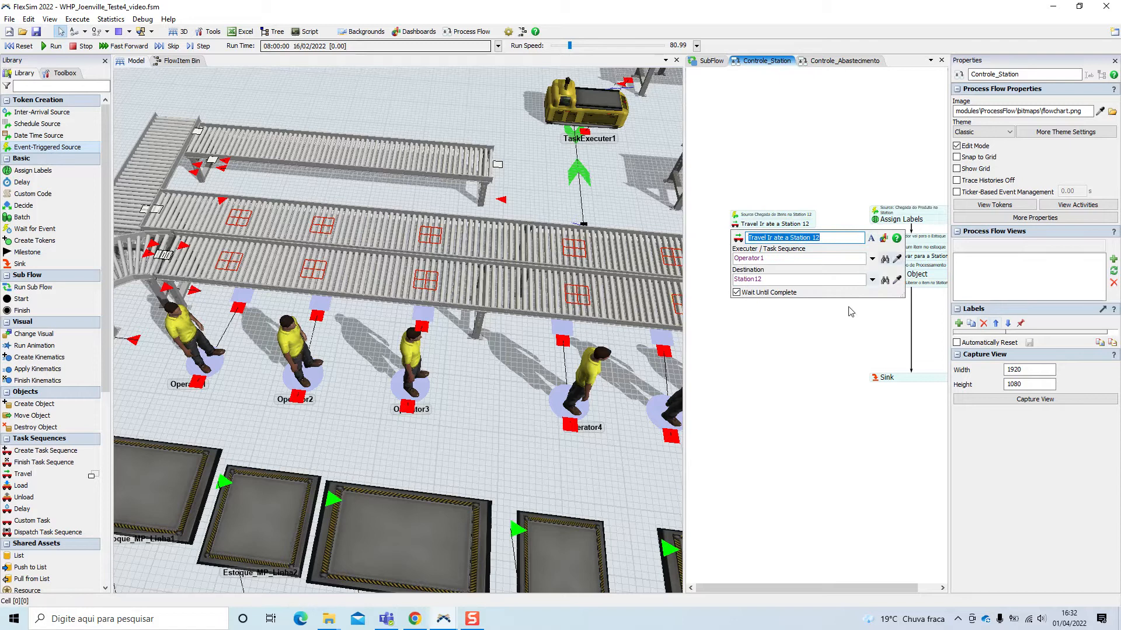
pyautogui.click(825, 333)
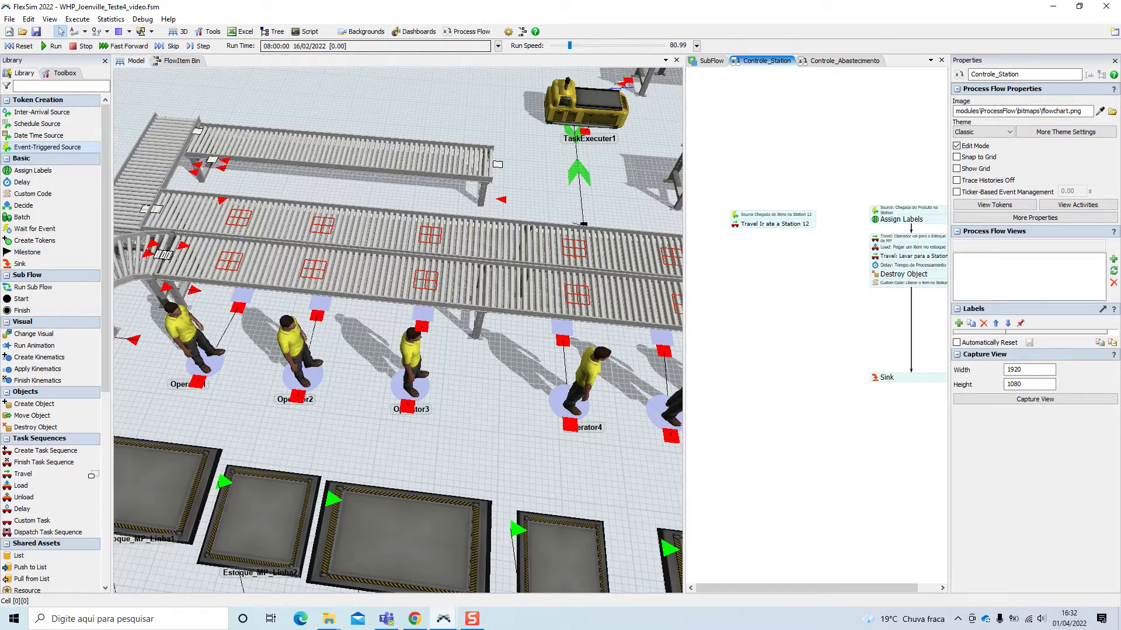
pyautogui.click(749, 244)
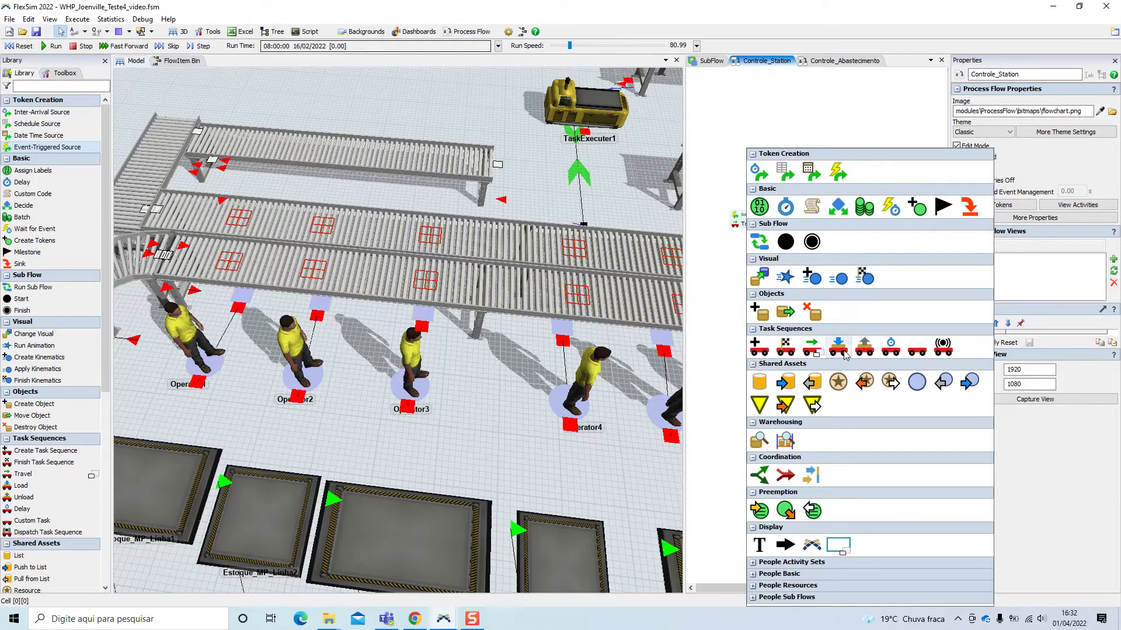
pyautogui.click(843, 353)
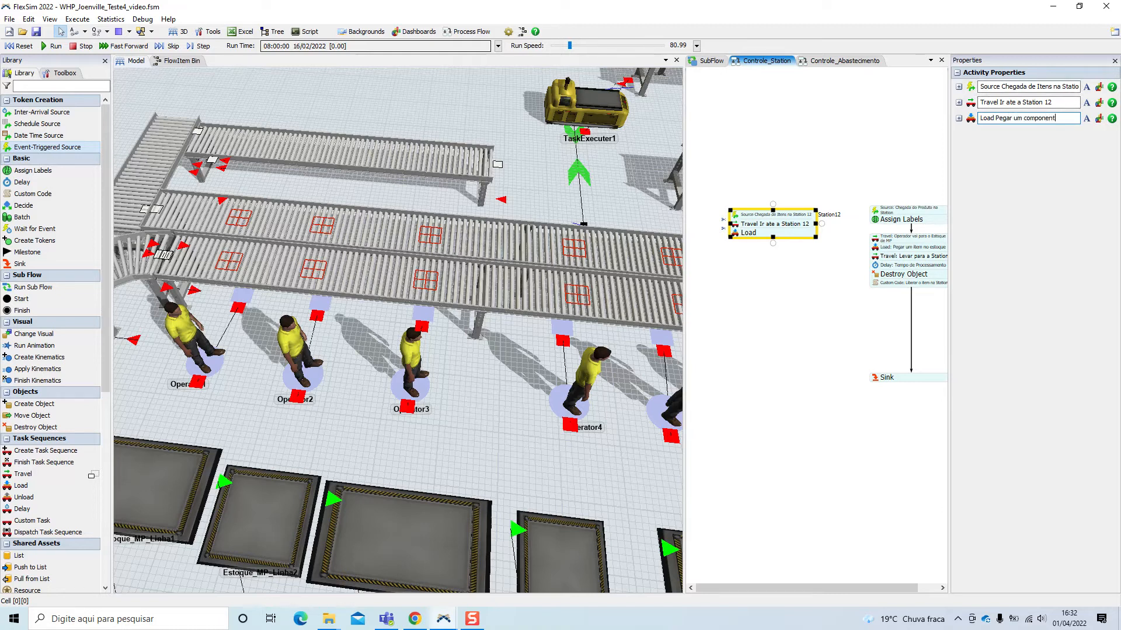
pyautogui.write('xa')
pyautogui.click(899, 121)
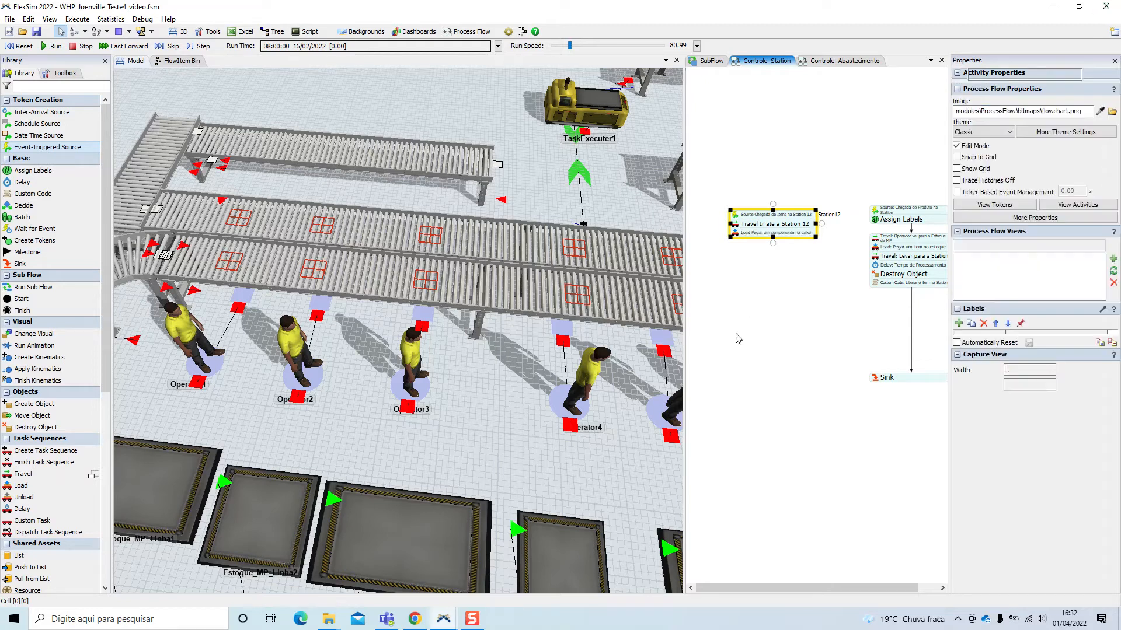
# - Set the Executer of Load Pegar um componente na caixa to Operator1 and its Item to token.Caixa.first
pyautogui.doubleClick(738, 234)
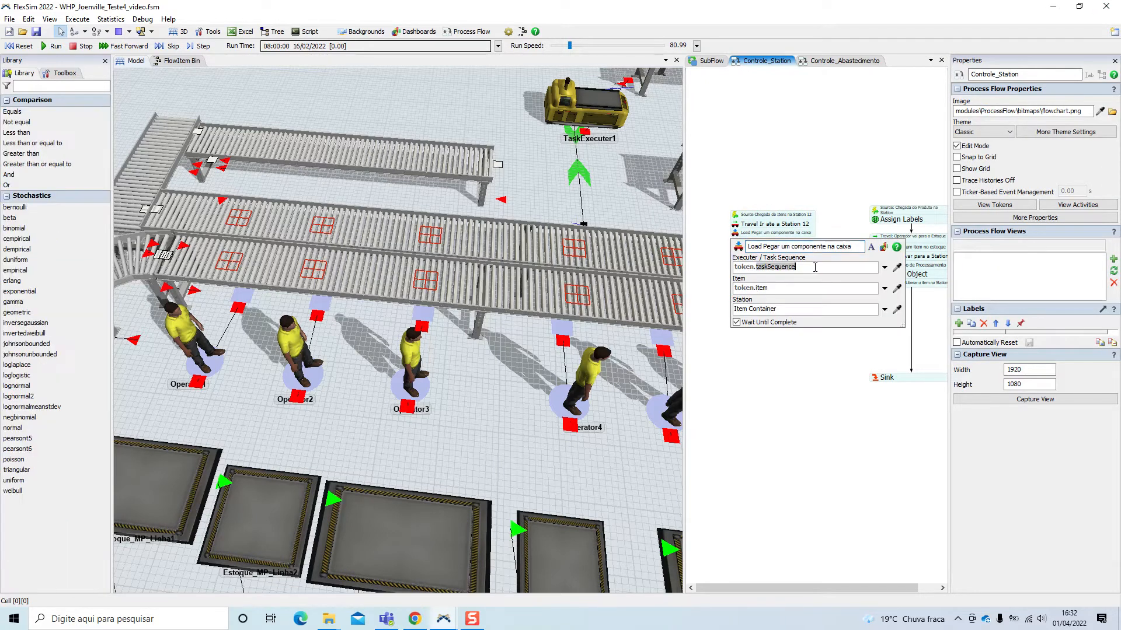
pyautogui.click(865, 265)
pyautogui.moveTo(187, 333); pyautogui.dragTo(759, 233)
pyautogui.click(785, 288)
pyautogui.hotkey('ctrl', 'a')
pyautogui.write('token')
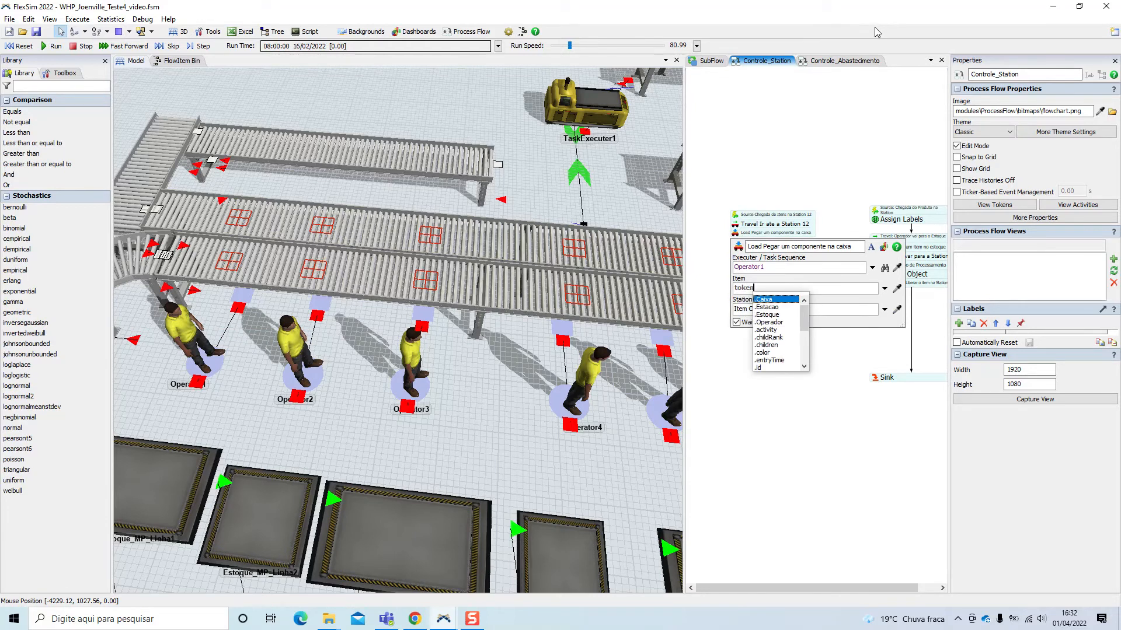
pyautogui.write('.Caixa')
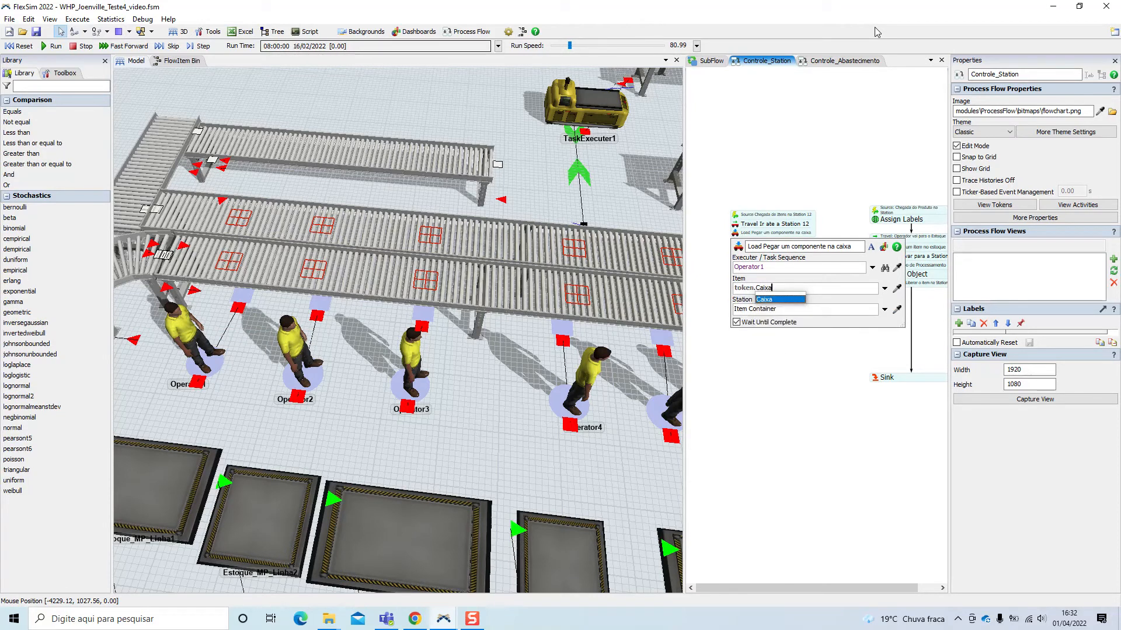
pyautogui.write('.fir')
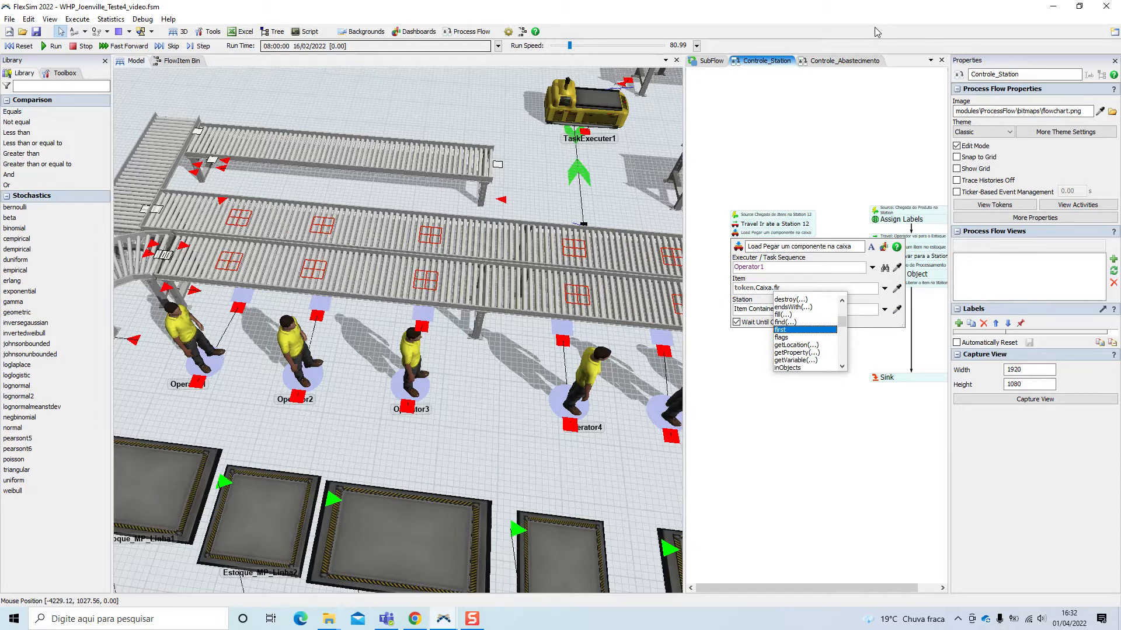
pyautogui.press('Return')
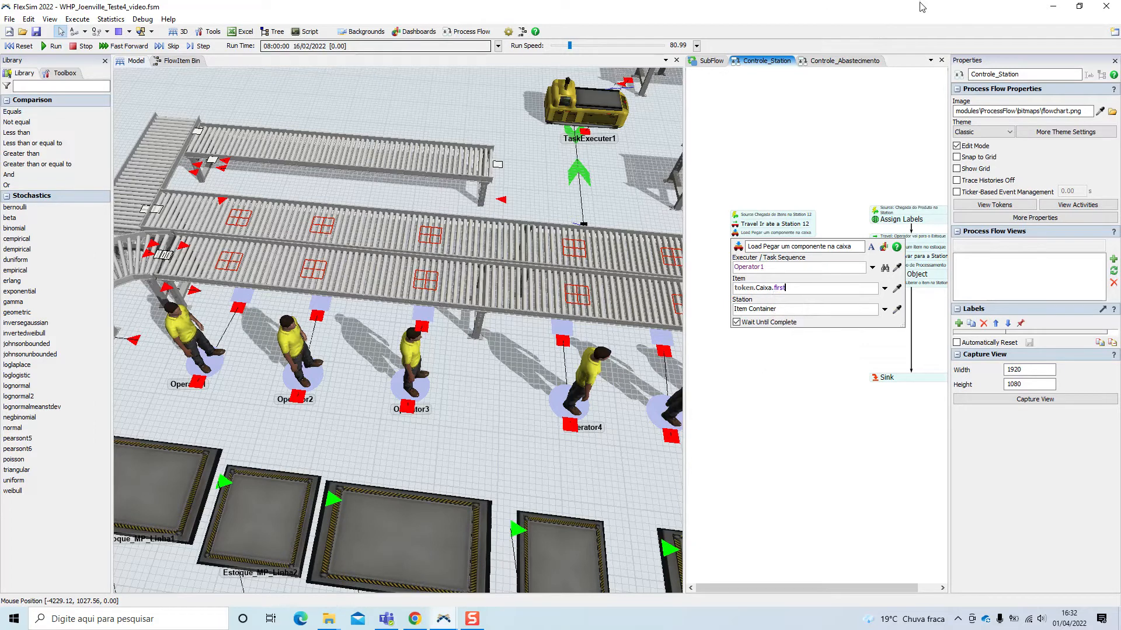
pyautogui.click(902, 304)
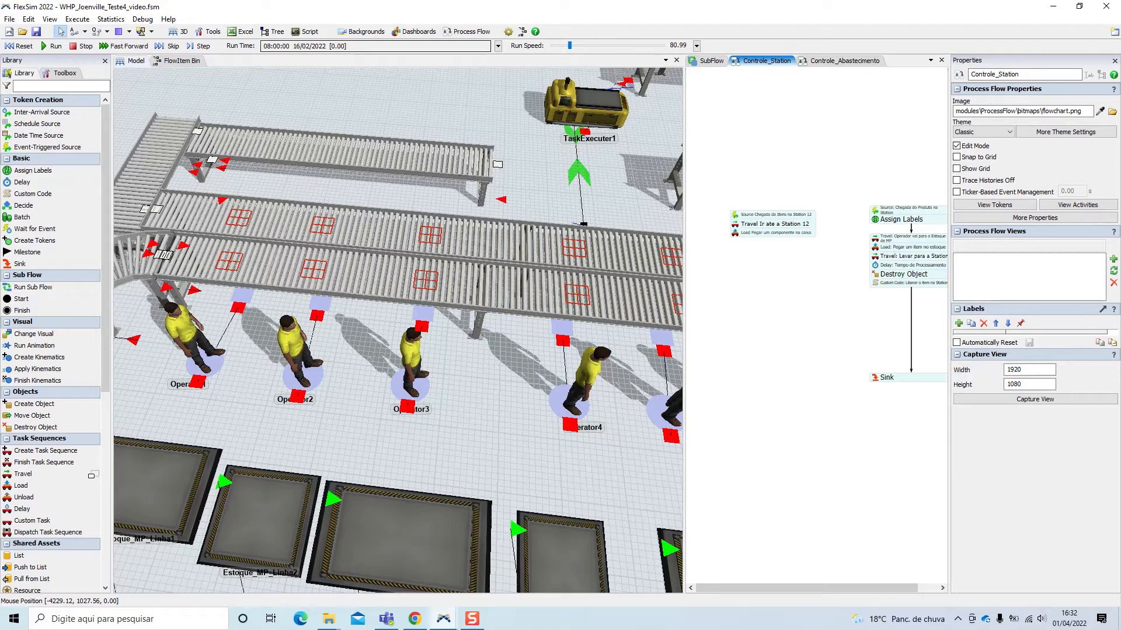
# - Set the Station of Load Pegar um componente na caixa to token.Caixa
pyautogui.doubleClick(775, 233)
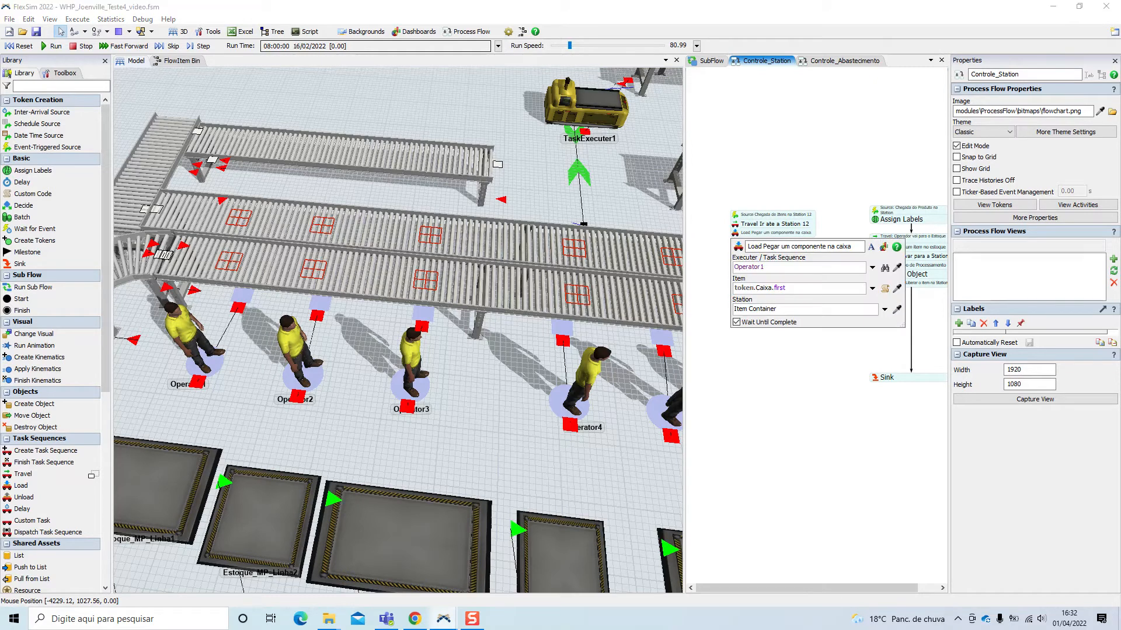
pyautogui.click(806, 309)
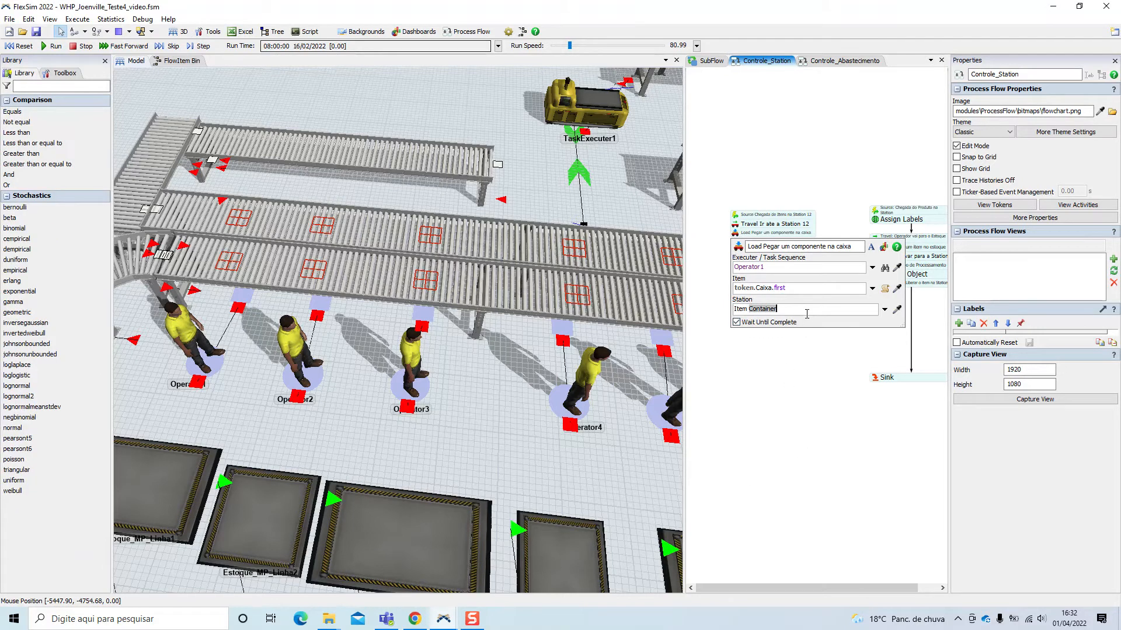
pyautogui.write('token.Caixa')
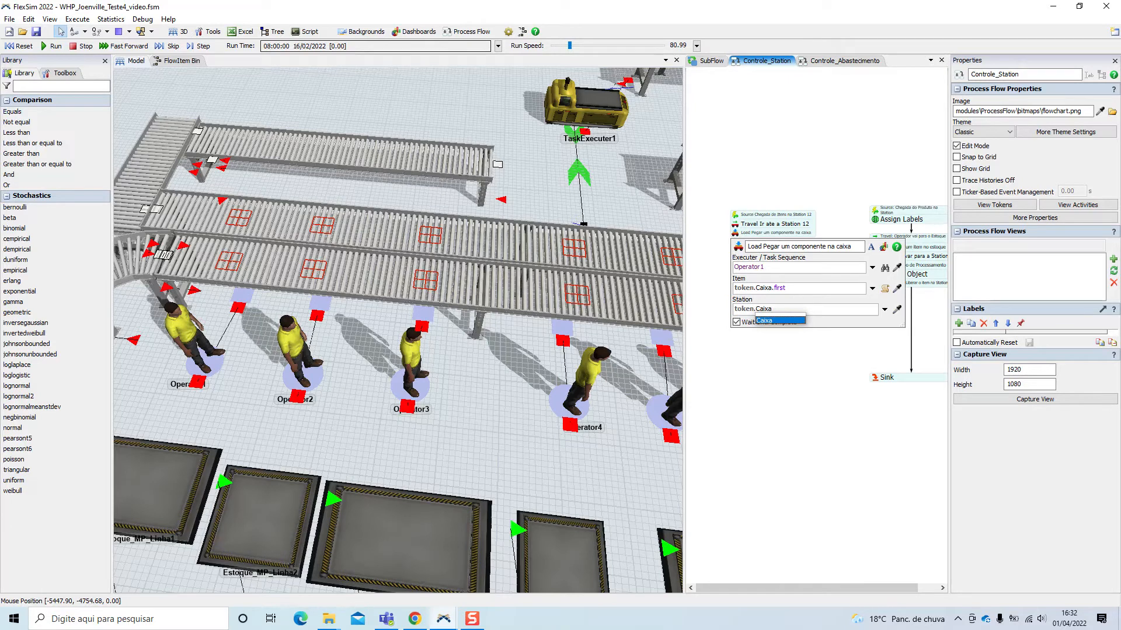
pyautogui.click(803, 354)
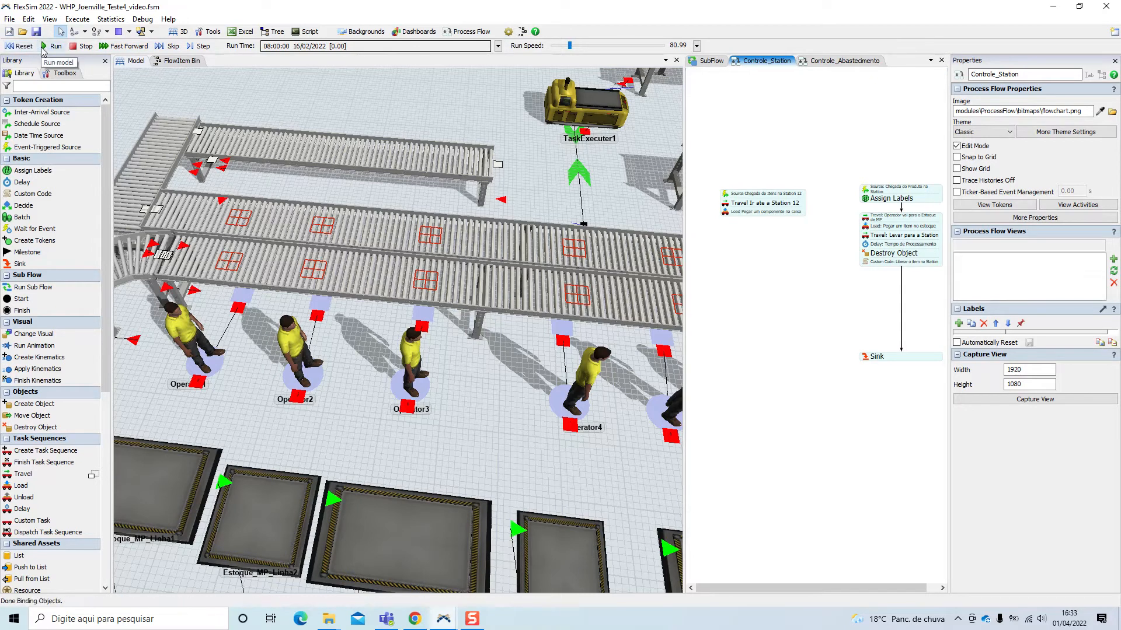
# - Run the model to test the Station 12 logic, cancel the task error, and reset the model
pyautogui.click(43, 47)
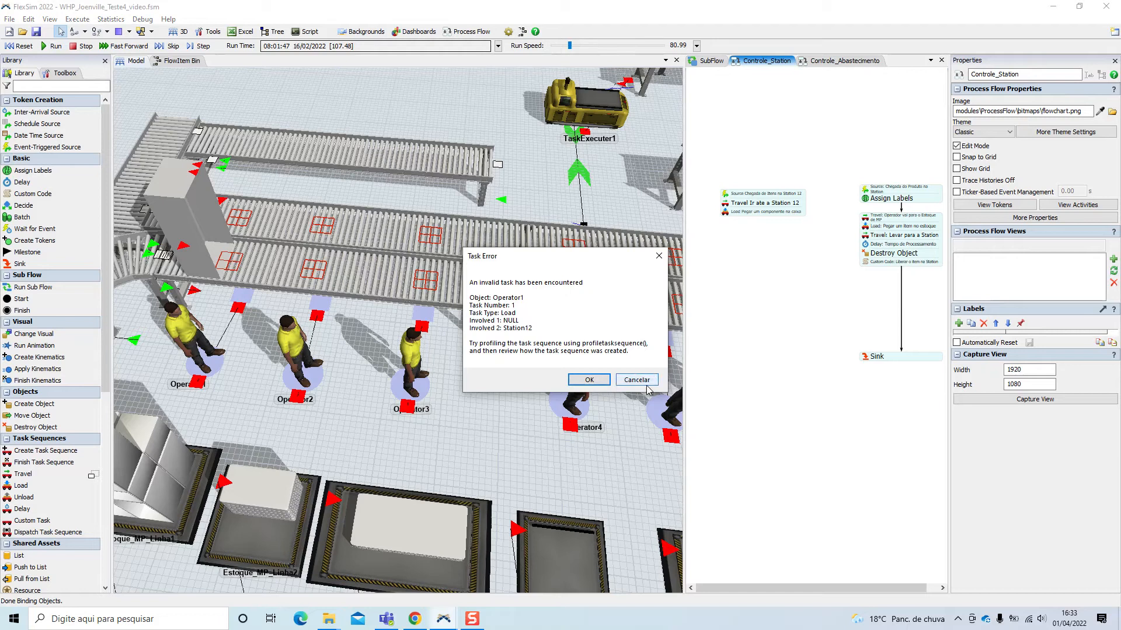
pyautogui.click(636, 380)
pyautogui.moveTo(829, 312); pyautogui.dragTo(769, 319)
pyautogui.click(29, 47)
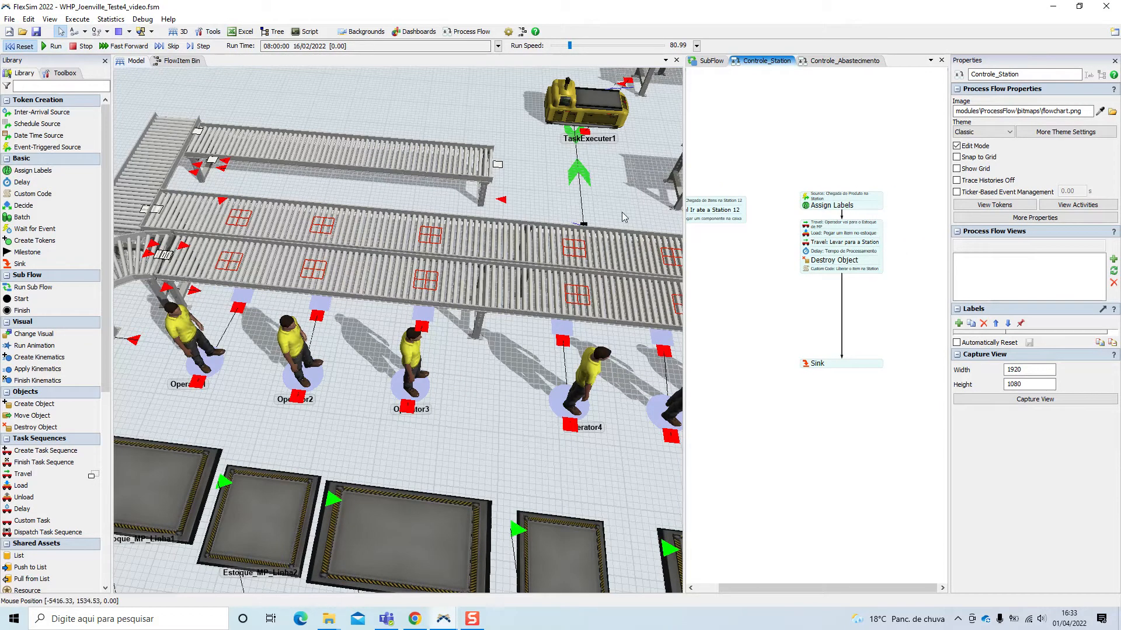
# - Move the Travel-to-Custom Code activity block further below Assign Labels and remove the connector between the two blocks
pyautogui.moveTo(864, 229); pyautogui.dragTo(863, 265)
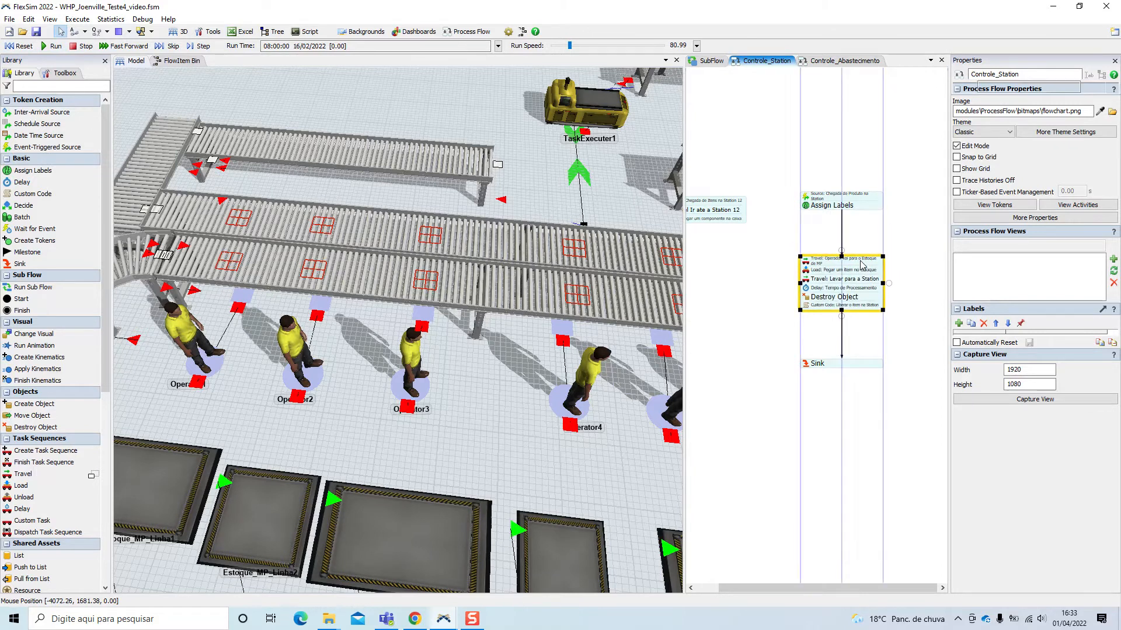
pyautogui.click(846, 237)
pyautogui.click(794, 240)
pyautogui.moveTo(794, 240); pyautogui.dragTo(850, 242)
# - Run the model from the start and watch how Operator1 handles the box arriving at Station12
pyautogui.click(24, 46)
pyautogui.click(51, 46)
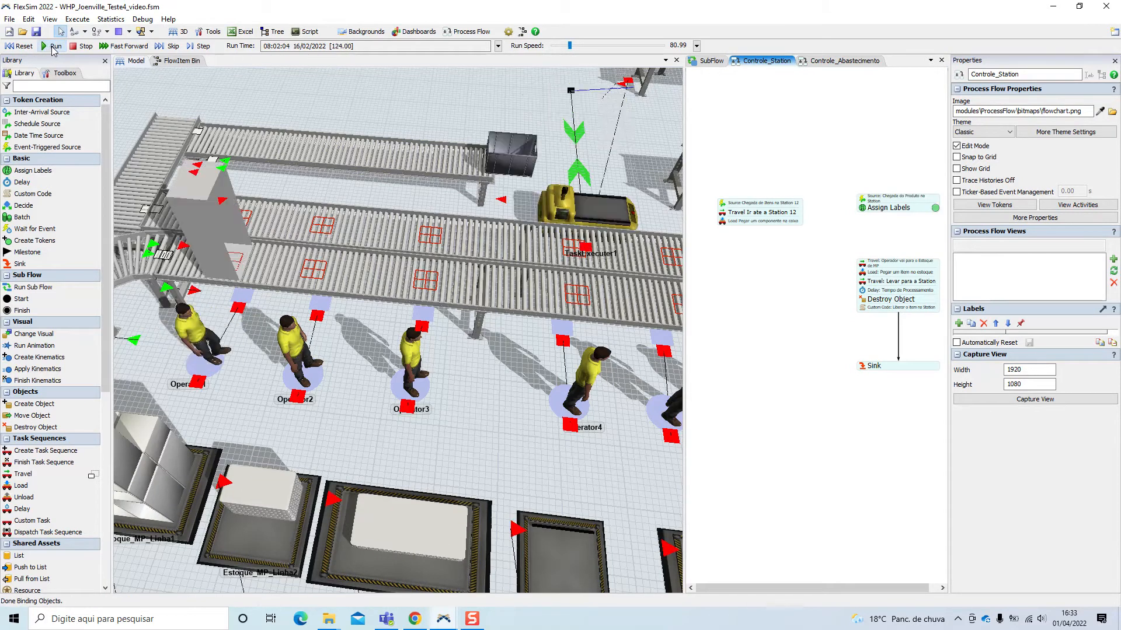
pyautogui.moveTo(348, 256); pyautogui.dragTo(207, 334, button='right')
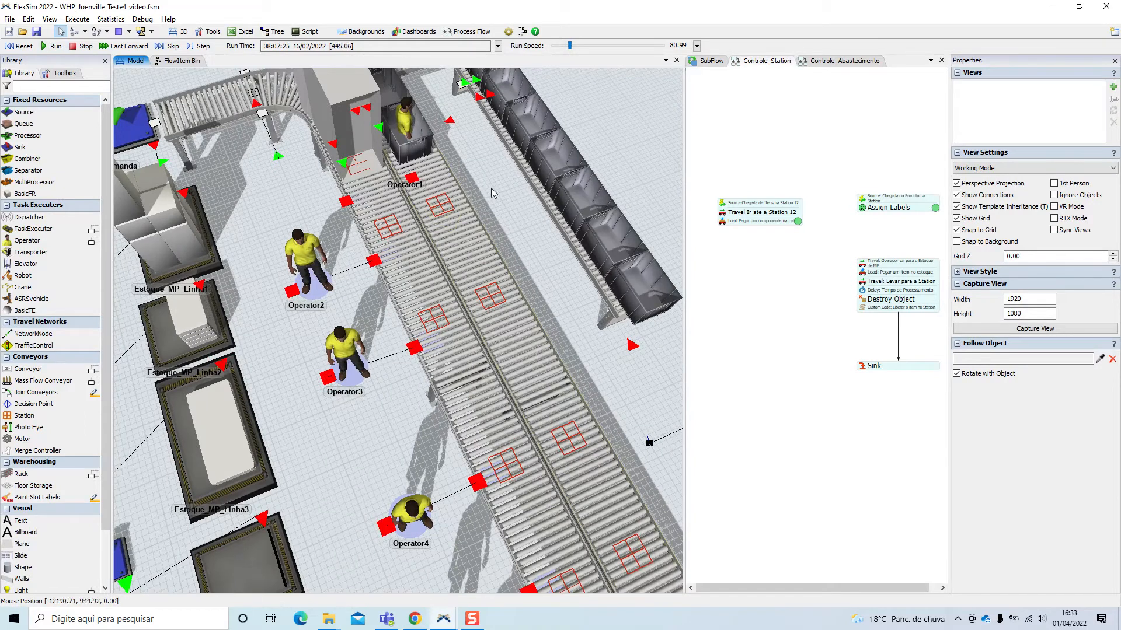
pyautogui.scroll(2, 496, 192)
pyautogui.scroll(3, 515, 105)
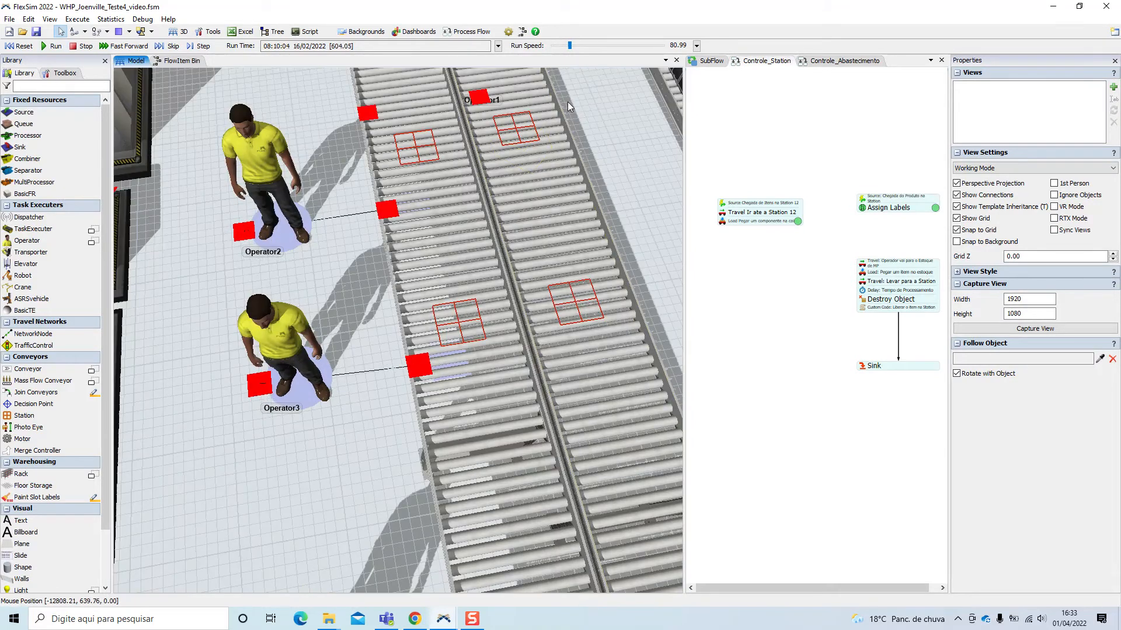
pyautogui.scroll(-5, 570, 102)
pyautogui.scroll(4, 504, 244)
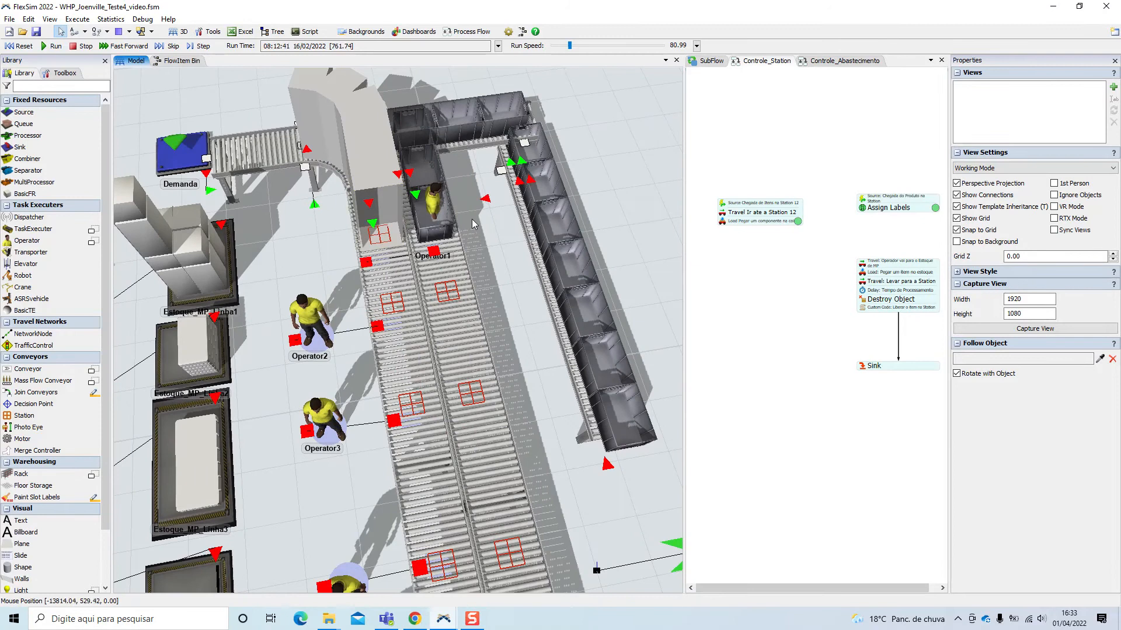
pyautogui.scroll(2, 464, 239)
pyautogui.scroll(4, 475, 225)
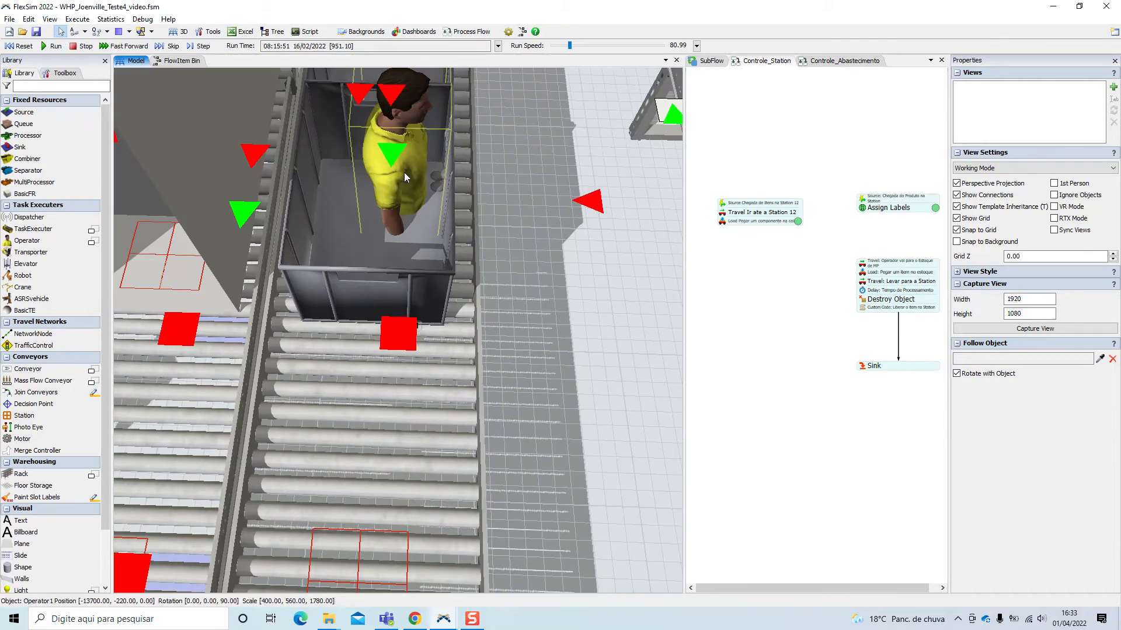
# - Move Operator1 out of the box to inspect the carried component, look over the line, and reset the model
pyautogui.click(450, 187)
pyautogui.click(622, 304)
pyautogui.click(583, 233)
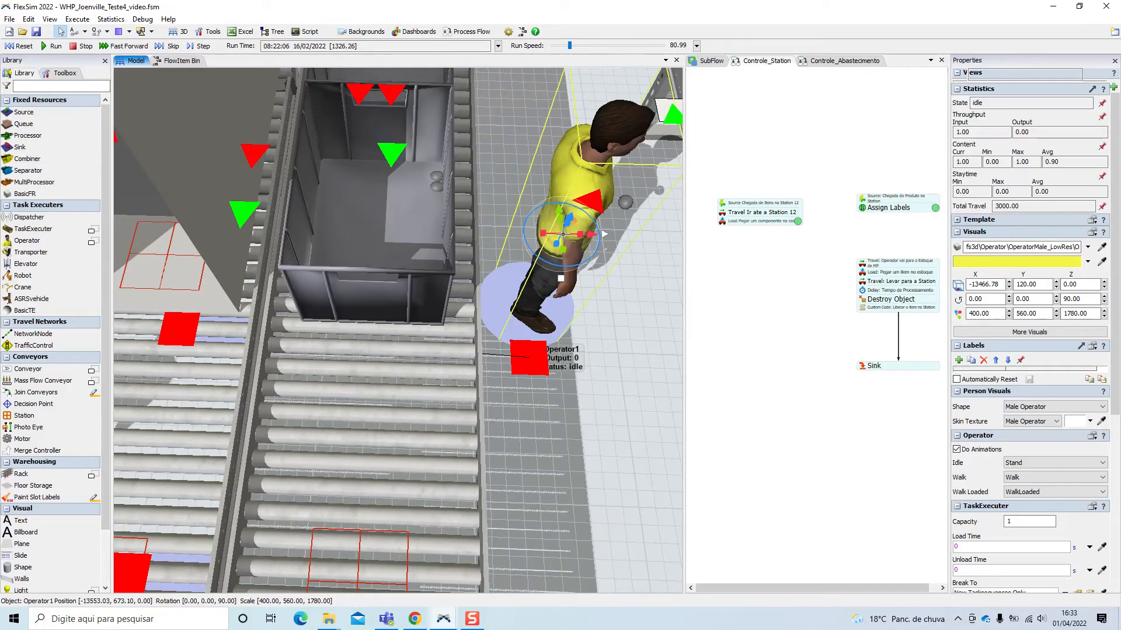
pyautogui.click(632, 292)
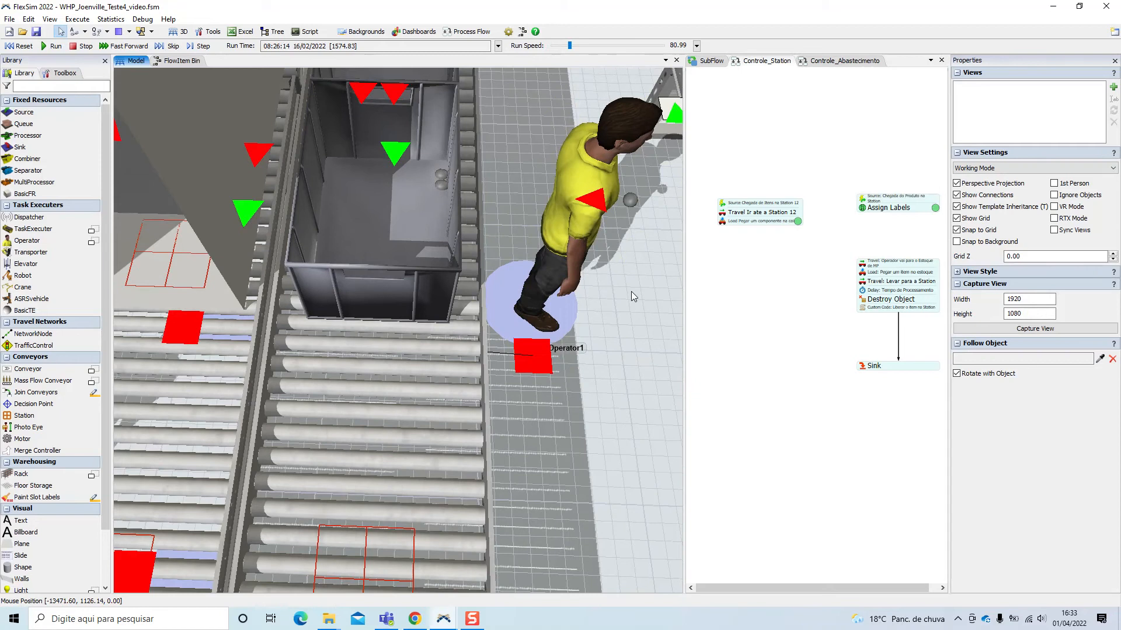
pyautogui.scroll(-10, 639, 292)
pyautogui.moveTo(663, 328); pyautogui.dragTo(700, 327, button='right')
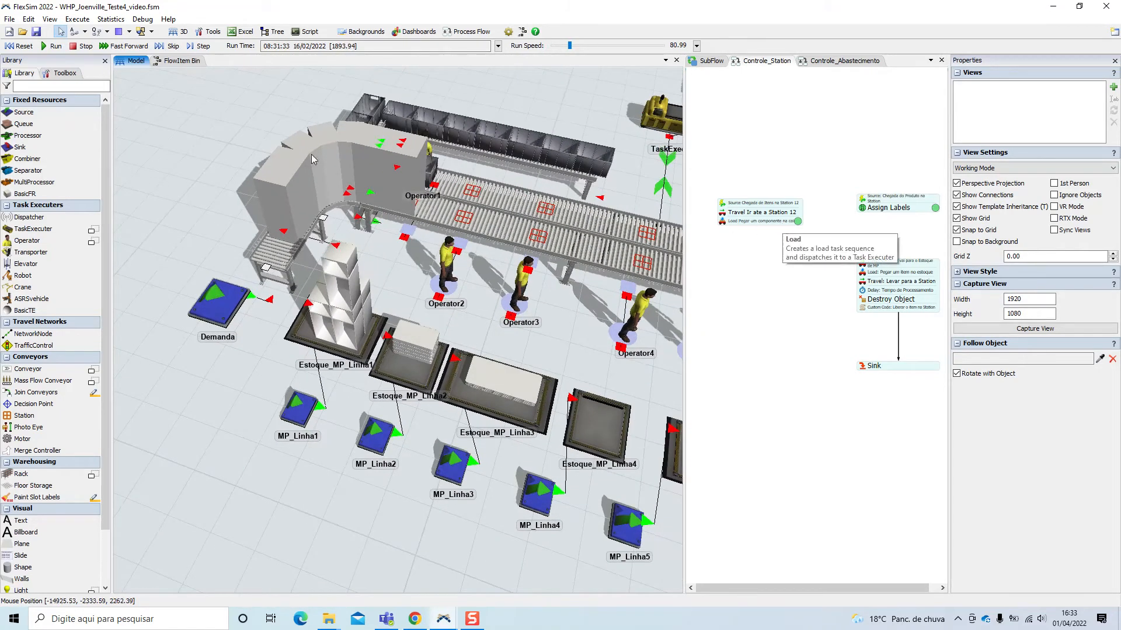
pyautogui.click(23, 47)
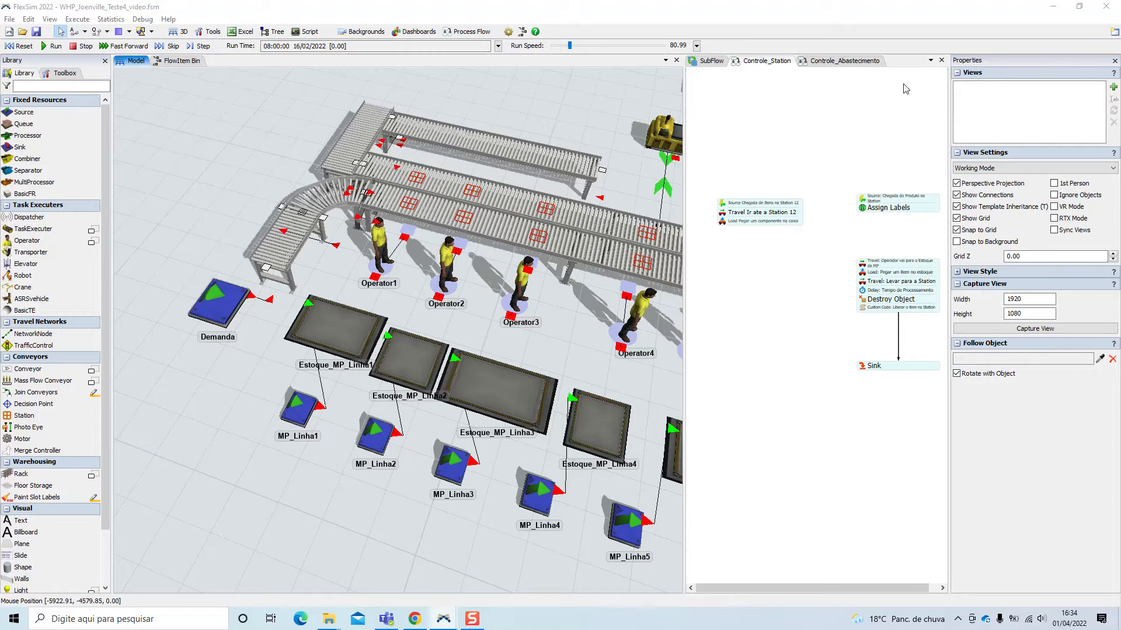
# - Examine Station1's labels and the event settings of Source: Chegada do Produto na Station
pyautogui.click(411, 204)
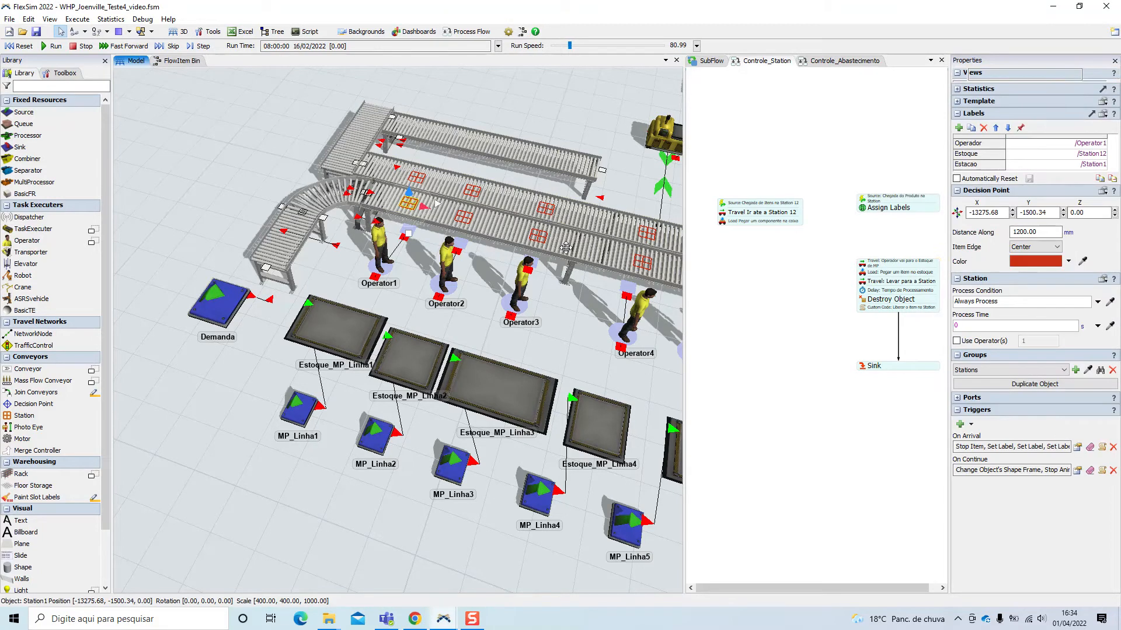
pyautogui.click(862, 204)
pyautogui.doubleClick(862, 204)
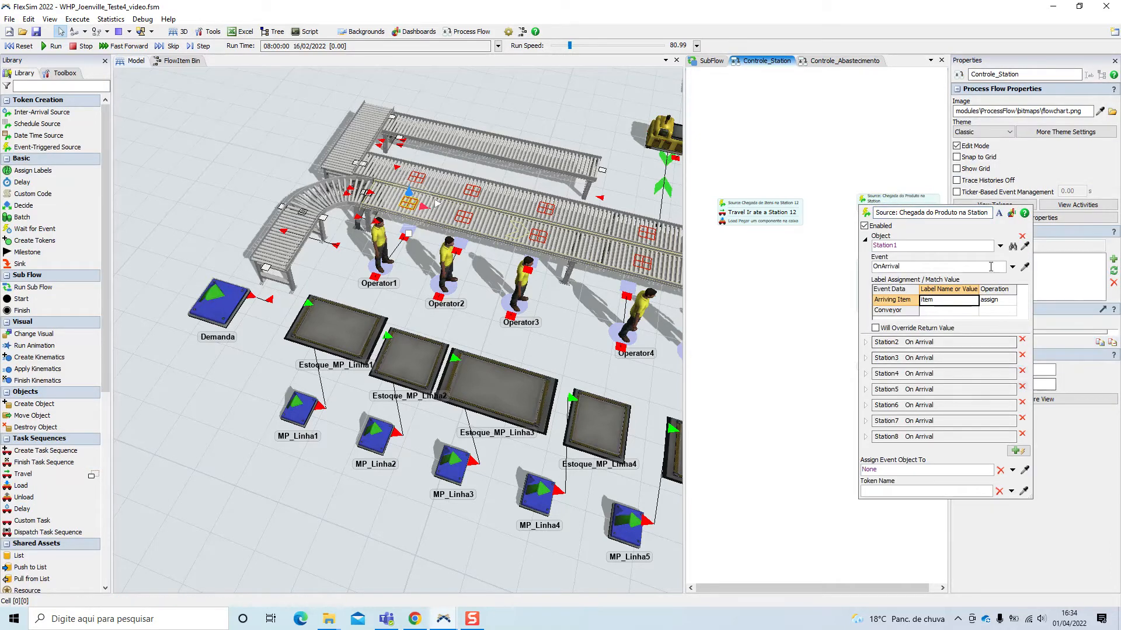
pyautogui.click(921, 181)
# - Add a Decide activity and attach it directly below Assign Labels
pyautogui.moveTo(892, 220); pyautogui.dragTo(856, 226)
pyautogui.scroll(3, 861, 238)
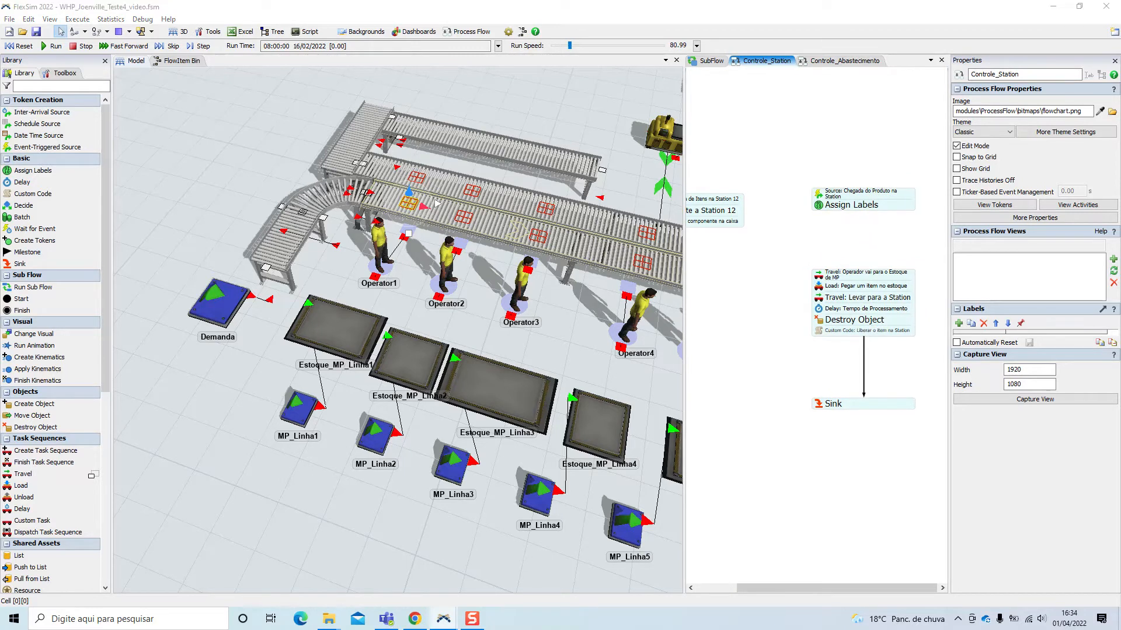
pyautogui.click(830, 224)
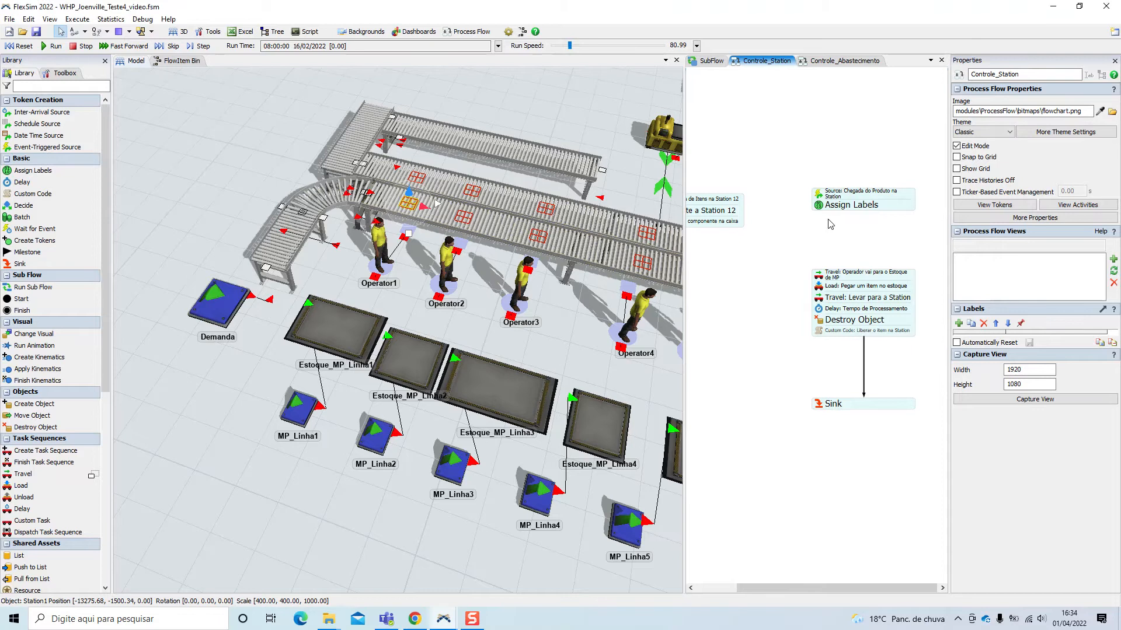
pyautogui.doubleClick(829, 225)
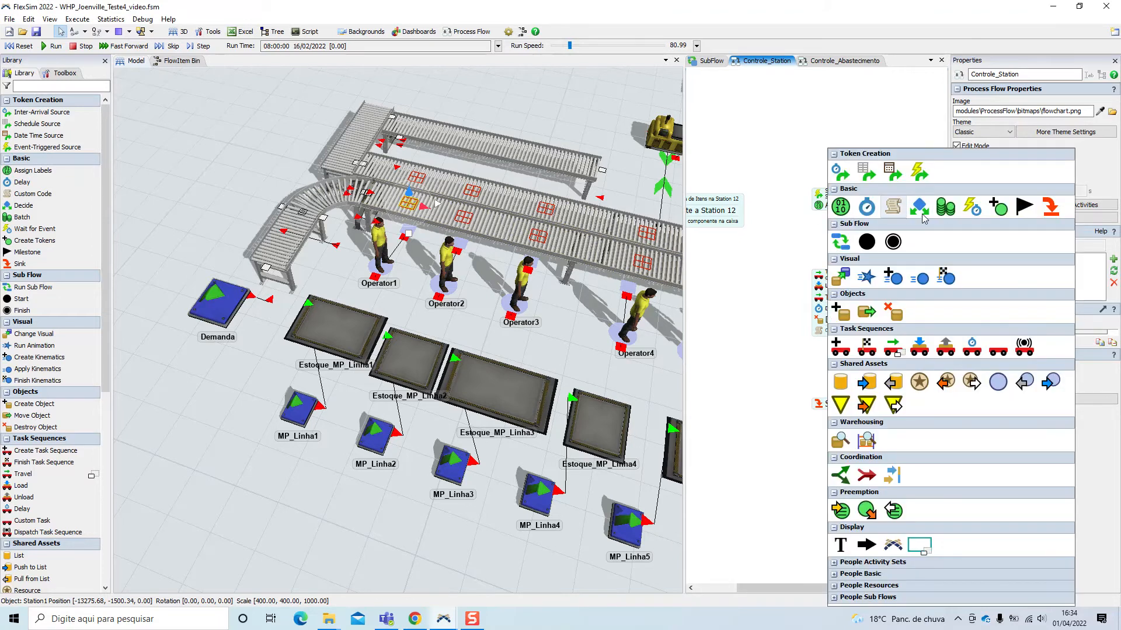
pyautogui.click(924, 212)
pyautogui.moveTo(870, 227)
pyautogui.mouseDown()
pyautogui.moveTo(859, 228)
pyautogui.moveTo(871, 216)
pyautogui.mouseUp()
pyautogui.click(861, 235)
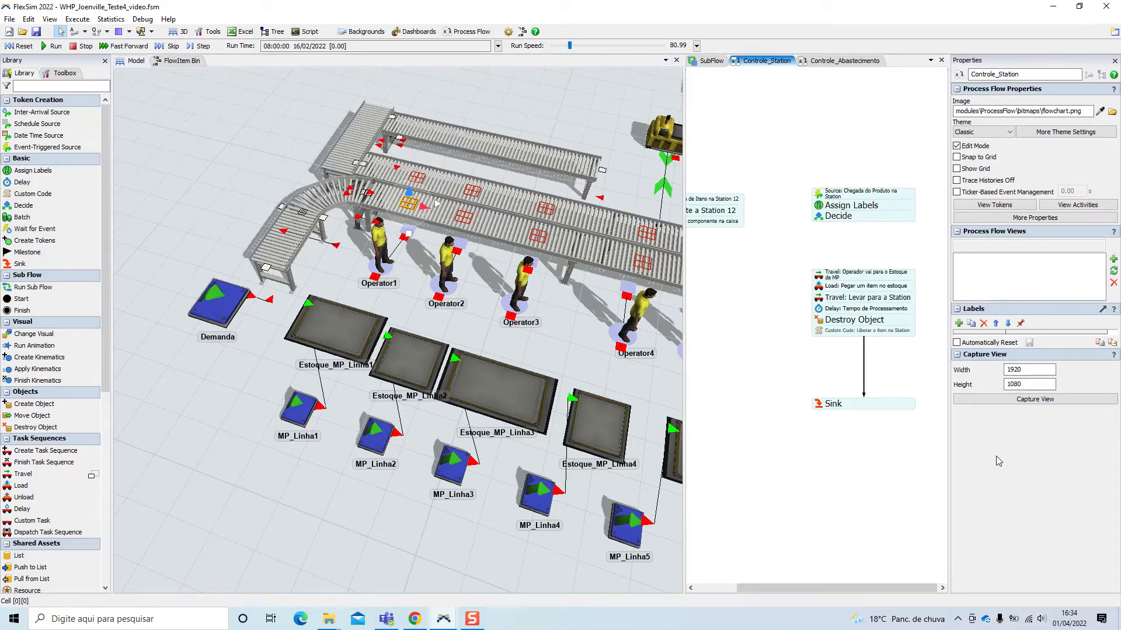
pyautogui.click(416, 280)
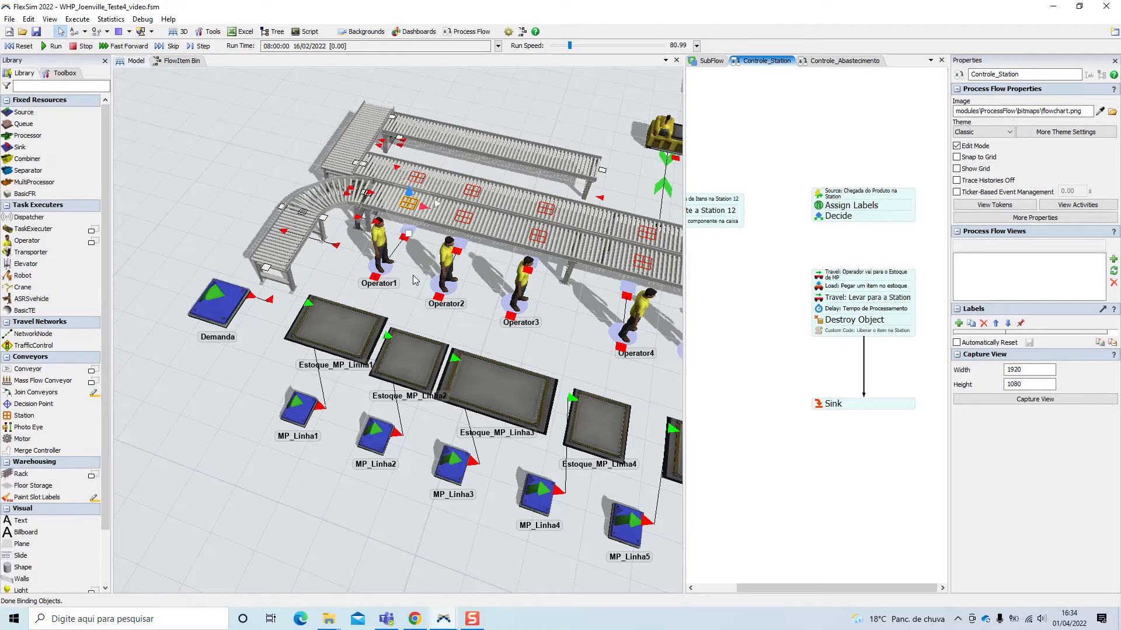
pyautogui.click(819, 199)
pyautogui.doubleClick(819, 198)
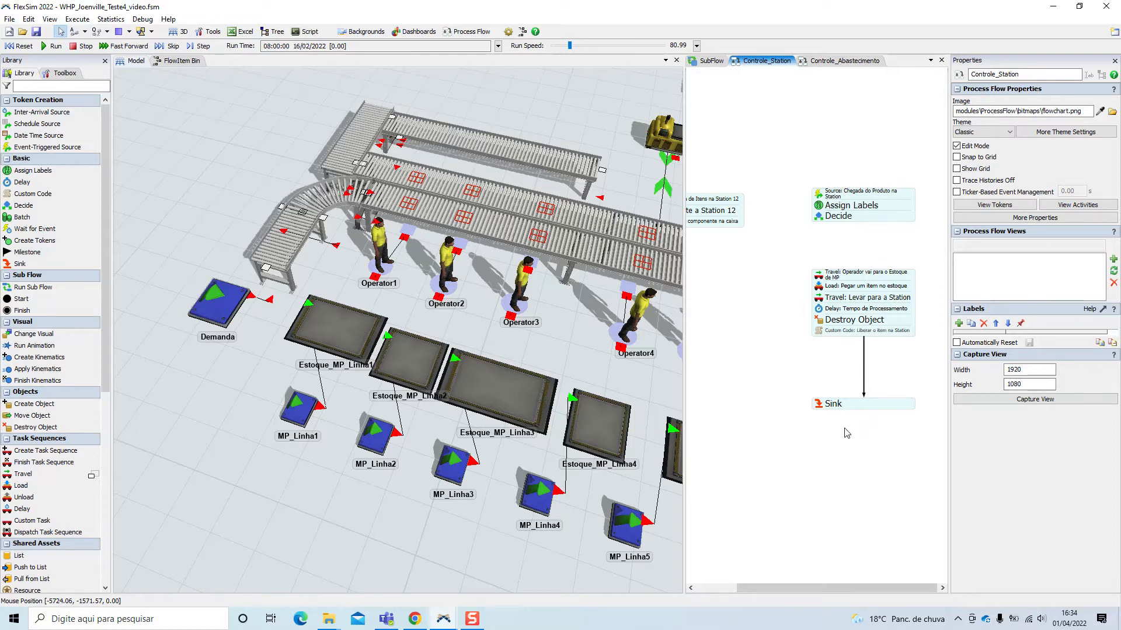
# - Rename the Decide activity as Decide Definir se == a Station 1
pyautogui.moveTo(716, 332); pyautogui.dragTo(767, 334)
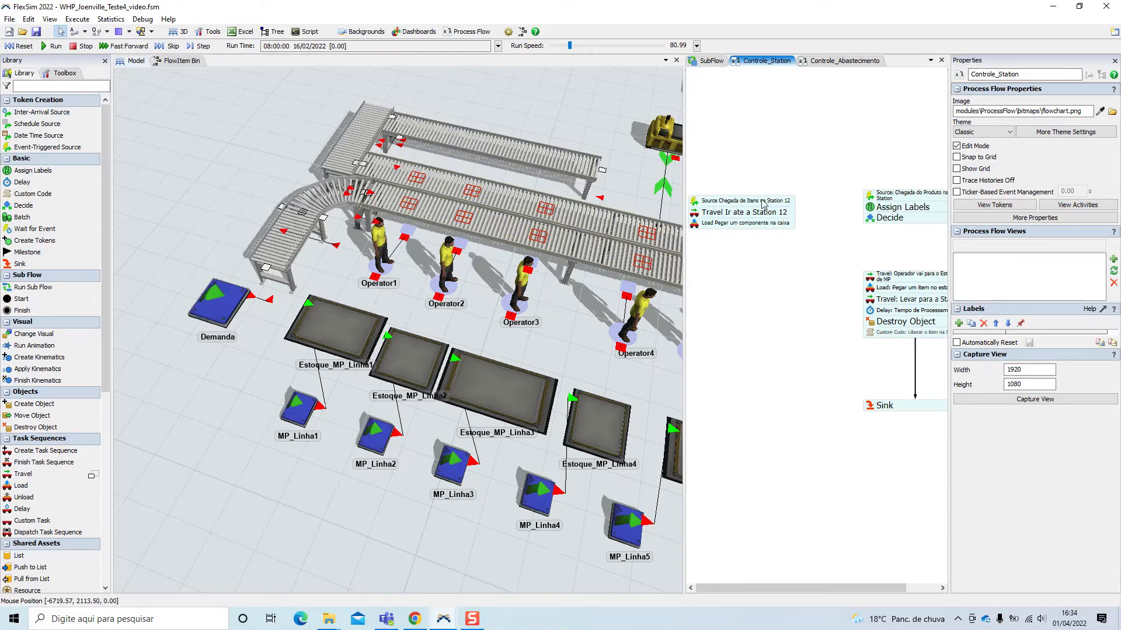
pyautogui.moveTo(918, 237); pyautogui.dragTo(833, 246)
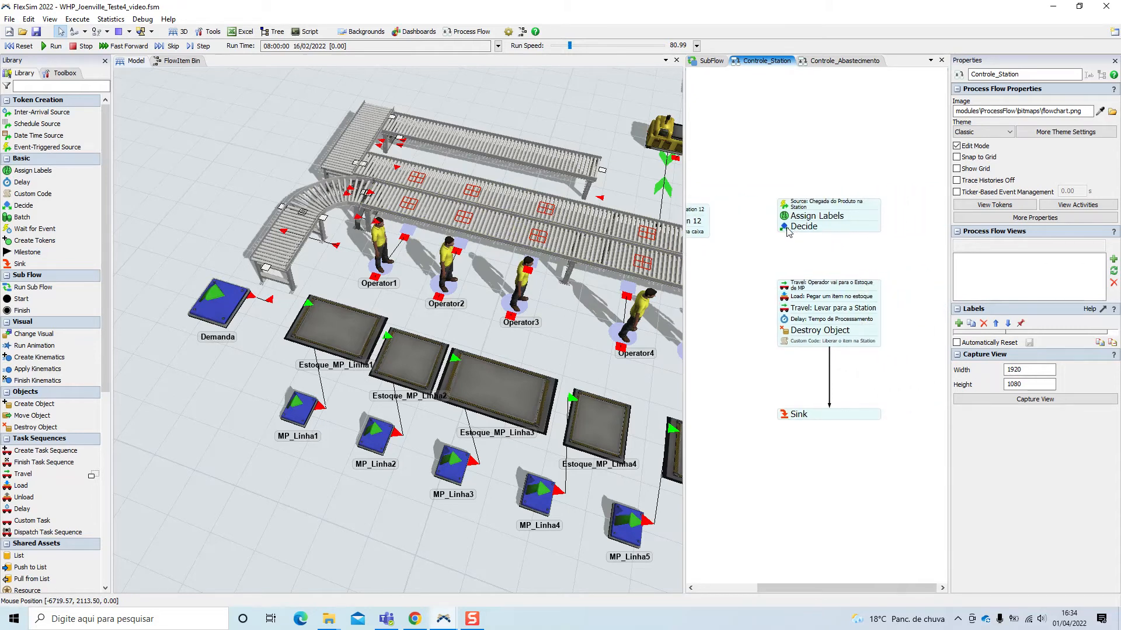
pyautogui.doubleClick(804, 227)
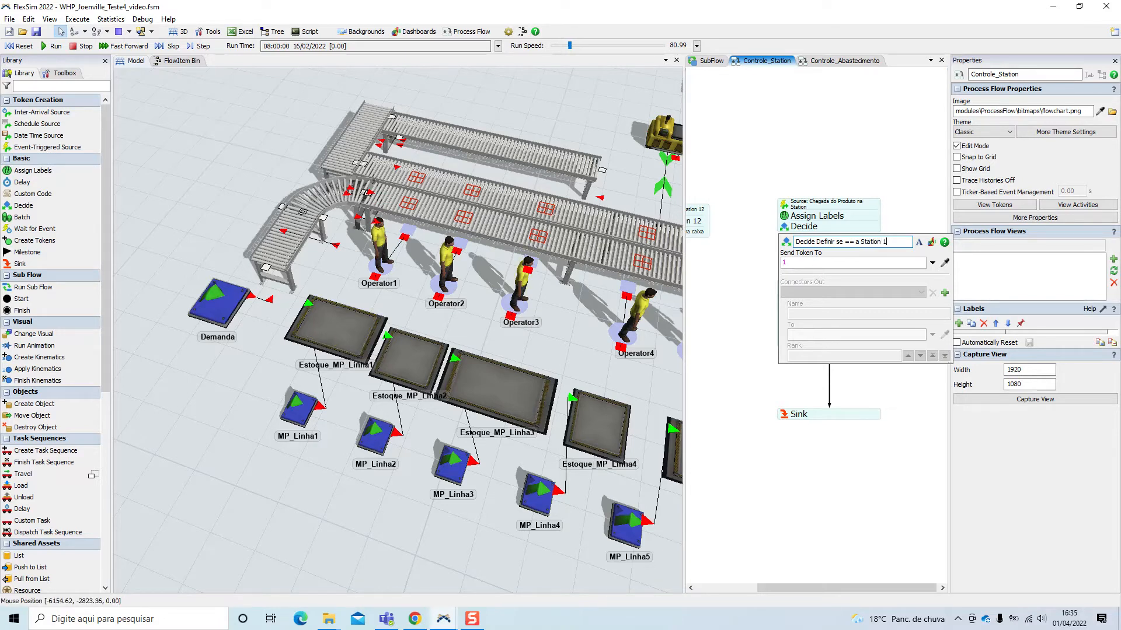
pyautogui.click(932, 264)
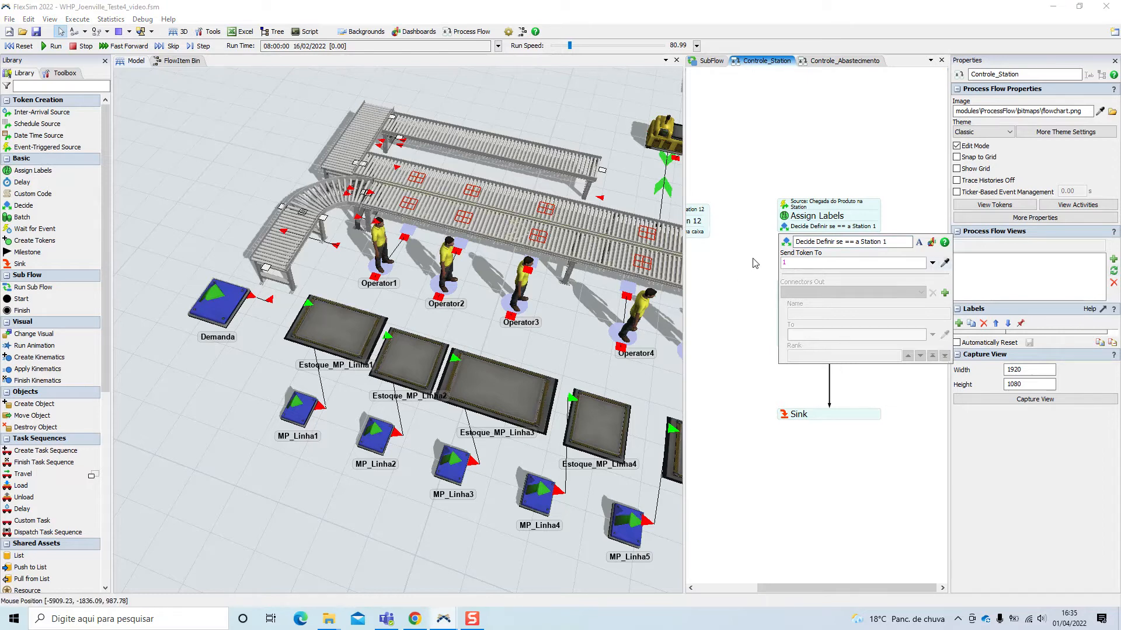
# - Check the Estacao label in Assign Labels and set the Decide activity's Send Token To rule to Conditional Decide
pyautogui.click(789, 217)
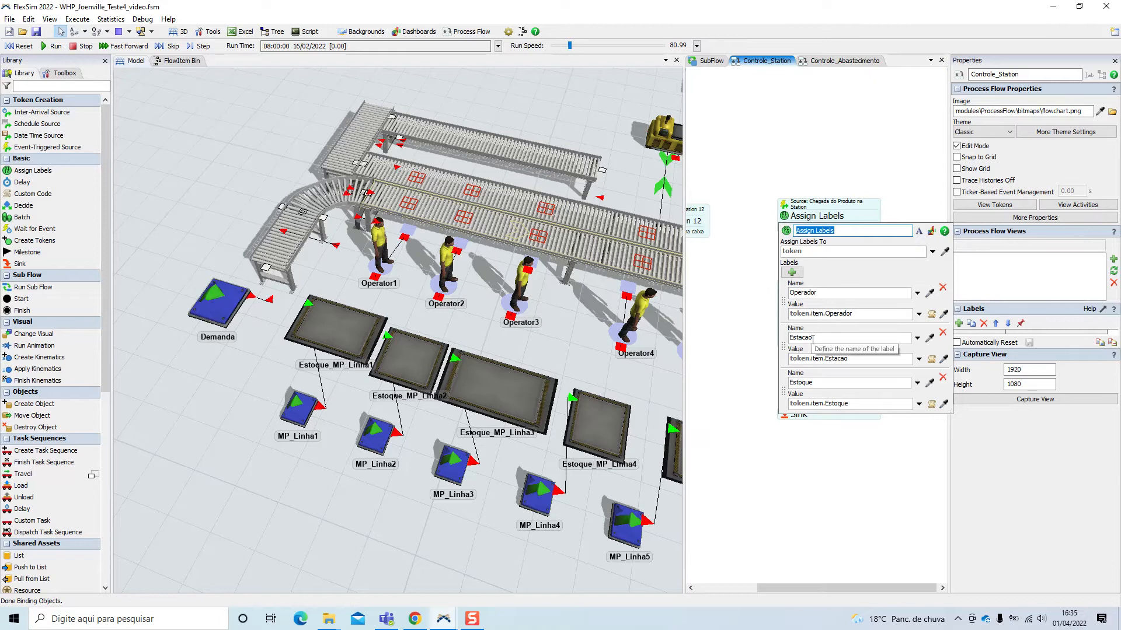
pyautogui.click(813, 339)
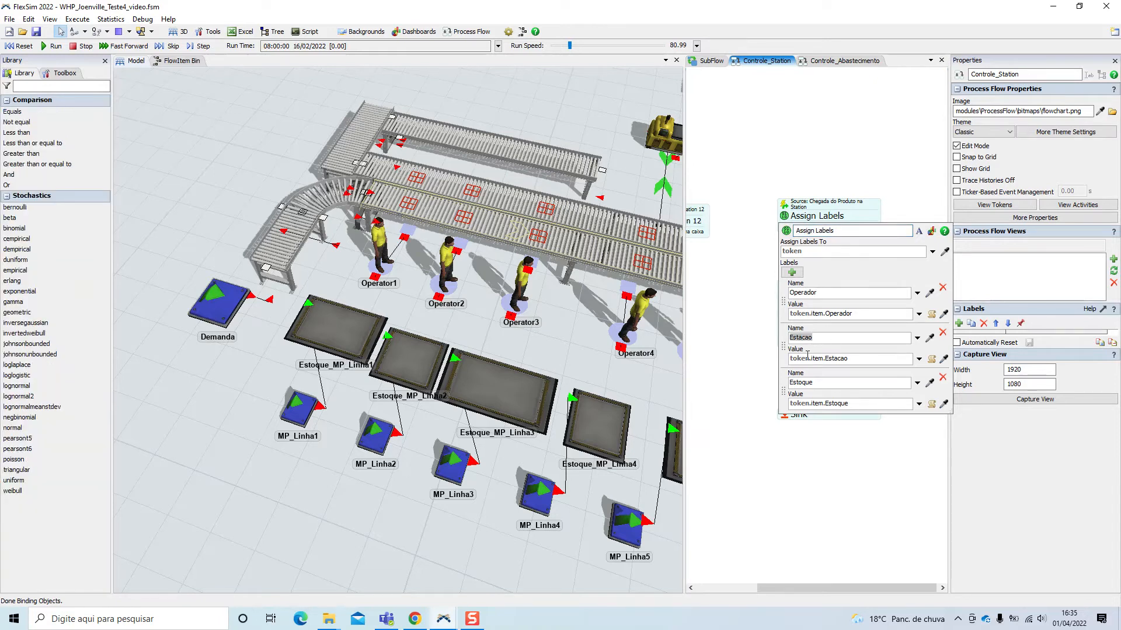
pyautogui.click(747, 305)
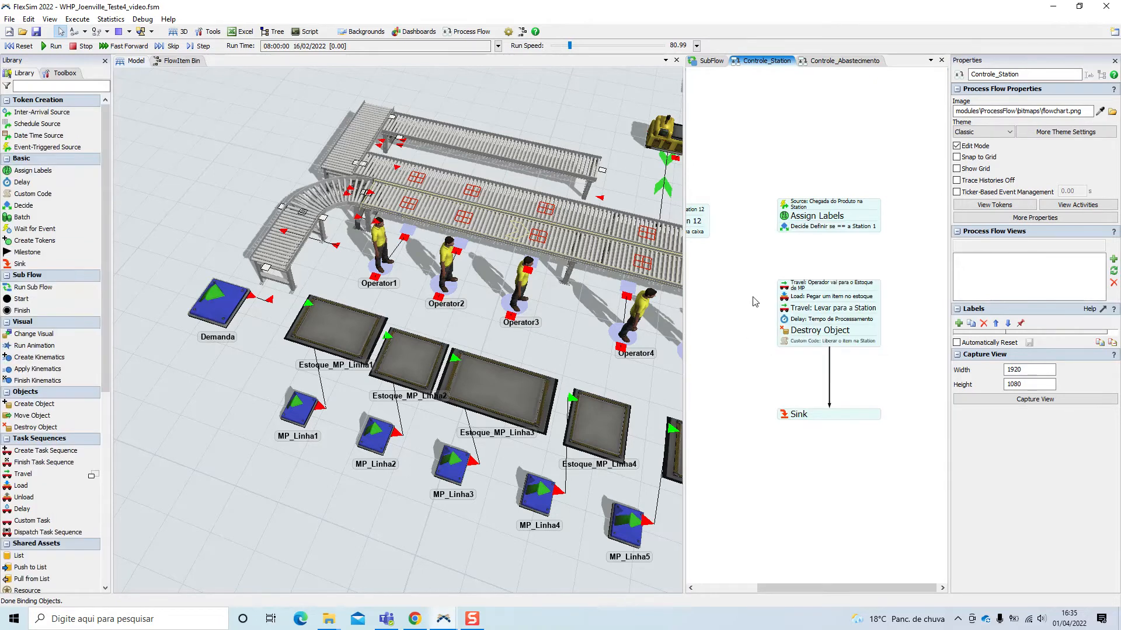
pyautogui.click(785, 227)
pyautogui.click(932, 262)
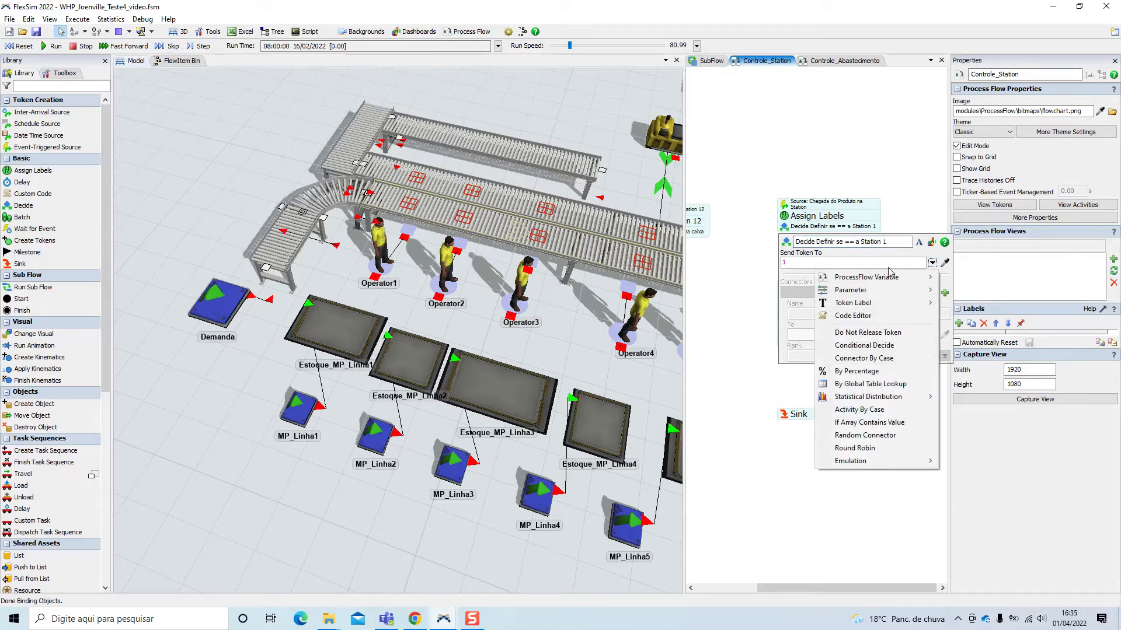
pyautogui.click(867, 346)
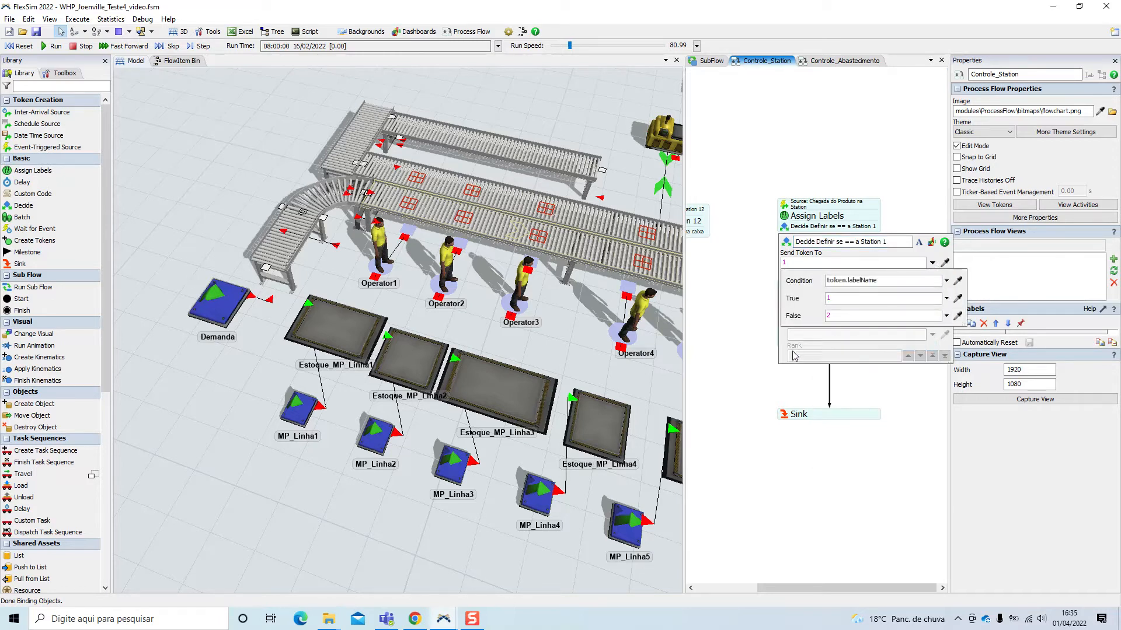
# - Set the Decide activity's condition to token.Estacao.name == "Station1"
pyautogui.tripleClick(905, 281)
pyautogui.write('token.')
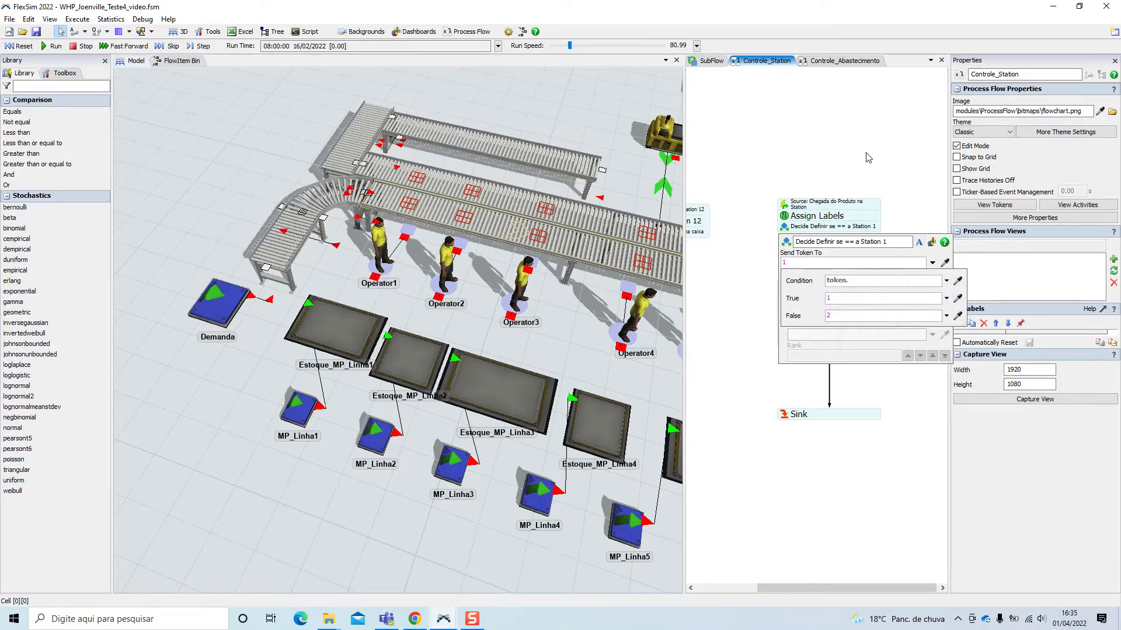
pyautogui.write('Estacao')
pyautogui.press('BackSpace')
pyautogui.write('.name')
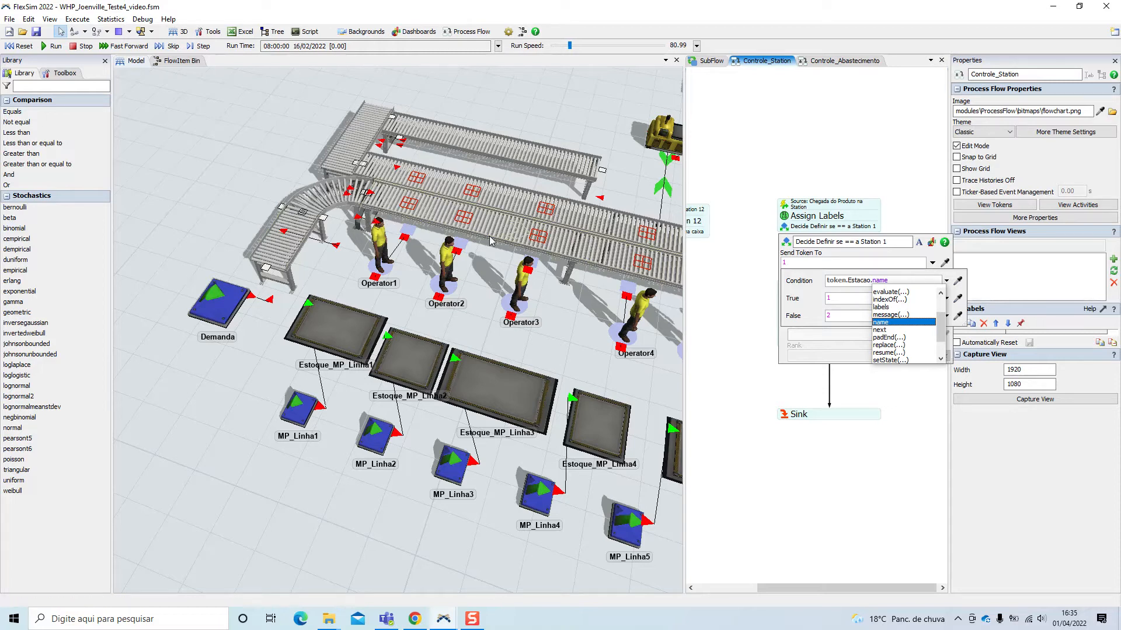
pyautogui.write('==')
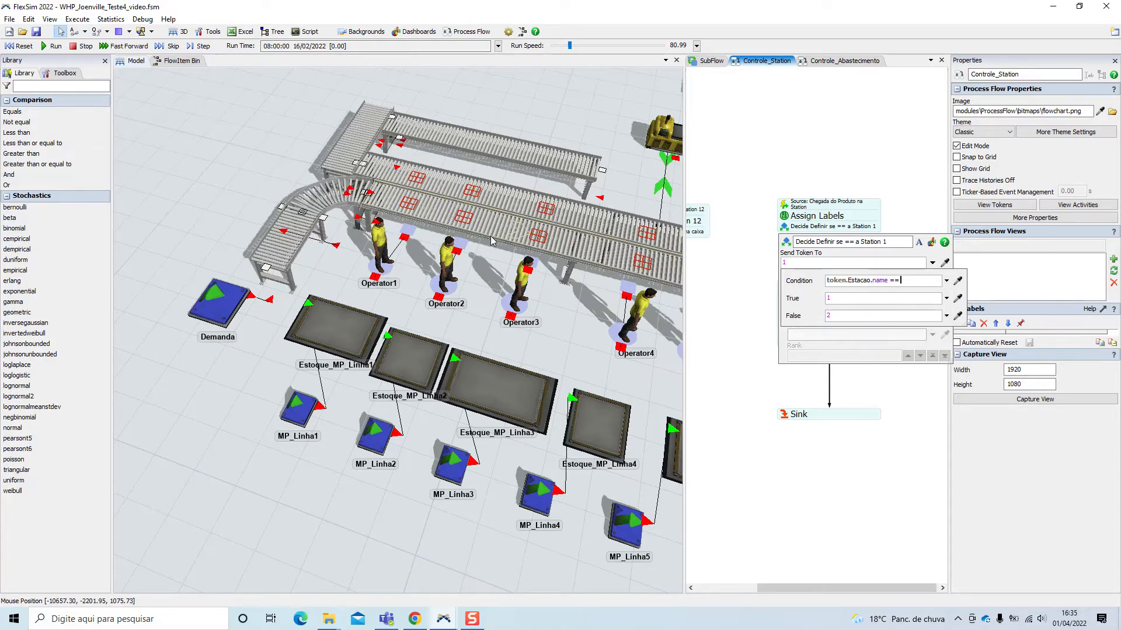
pyautogui.write(' "Station1"')
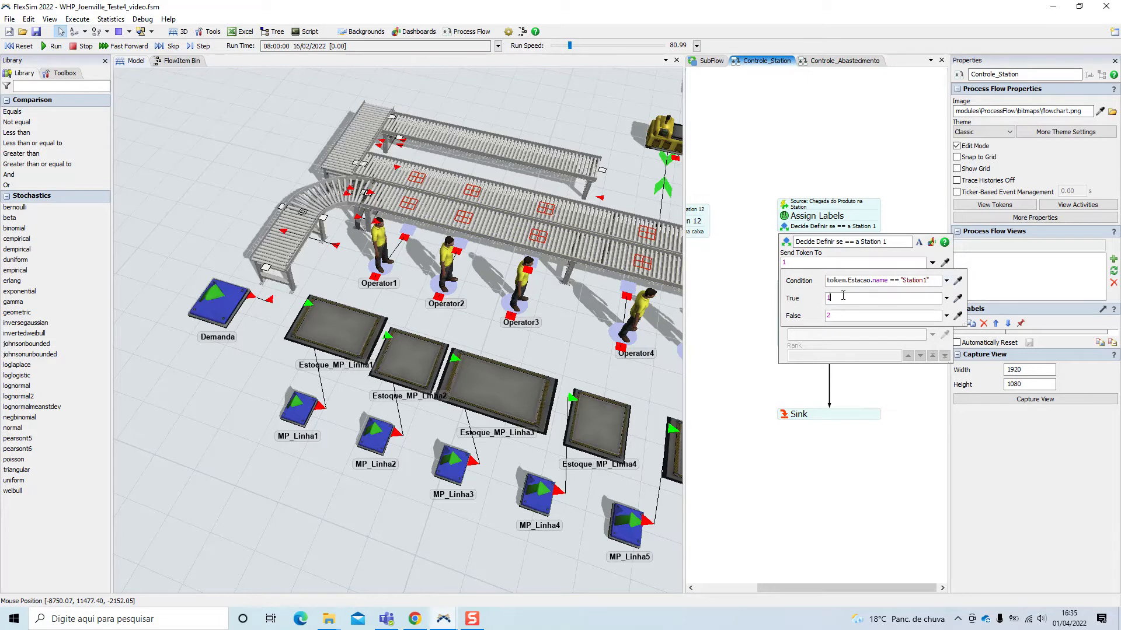
pyautogui.click(836, 316)
pyautogui.click(890, 135)
# - Move the Sink and the Travel-to-Custom Code block further down to make room beneath the Decide activity
pyautogui.scroll(-2, 911, 322)
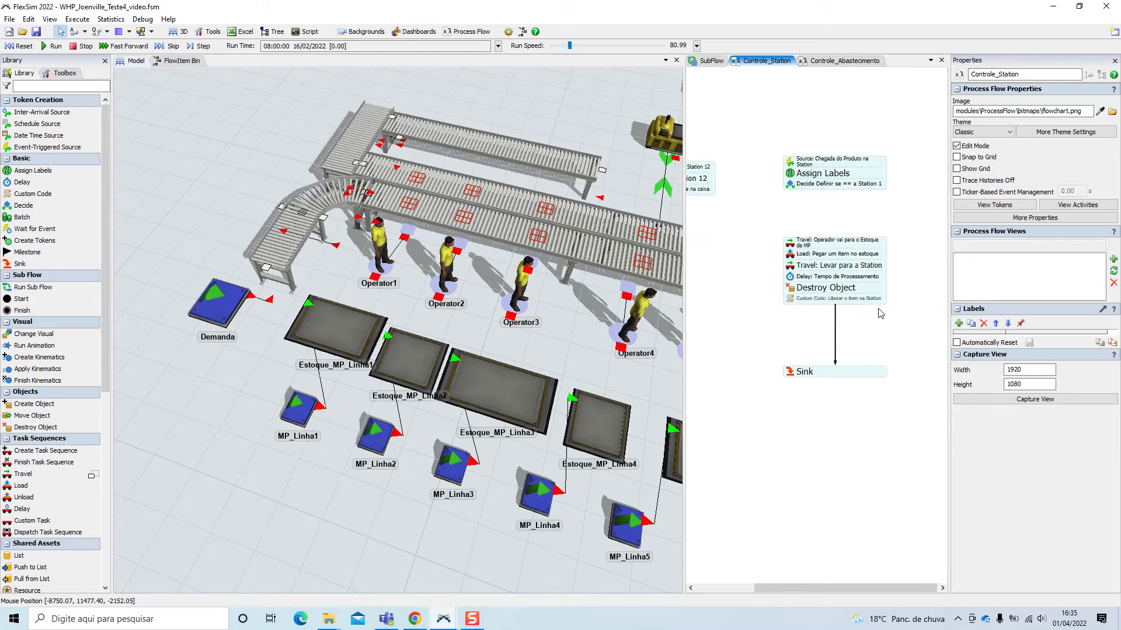
pyautogui.scroll(-1, 879, 313)
pyautogui.moveTo(858, 374); pyautogui.dragTo(865, 424)
pyautogui.moveTo(866, 258); pyautogui.dragTo(867, 310)
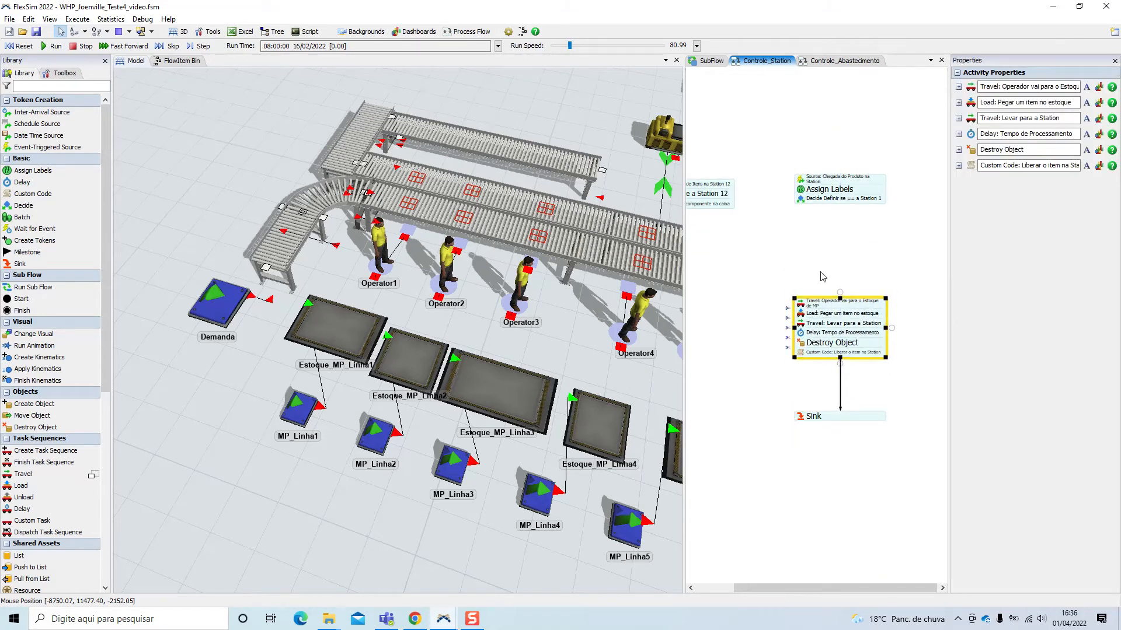
pyautogui.moveTo(823, 276); pyautogui.dragTo(890, 280)
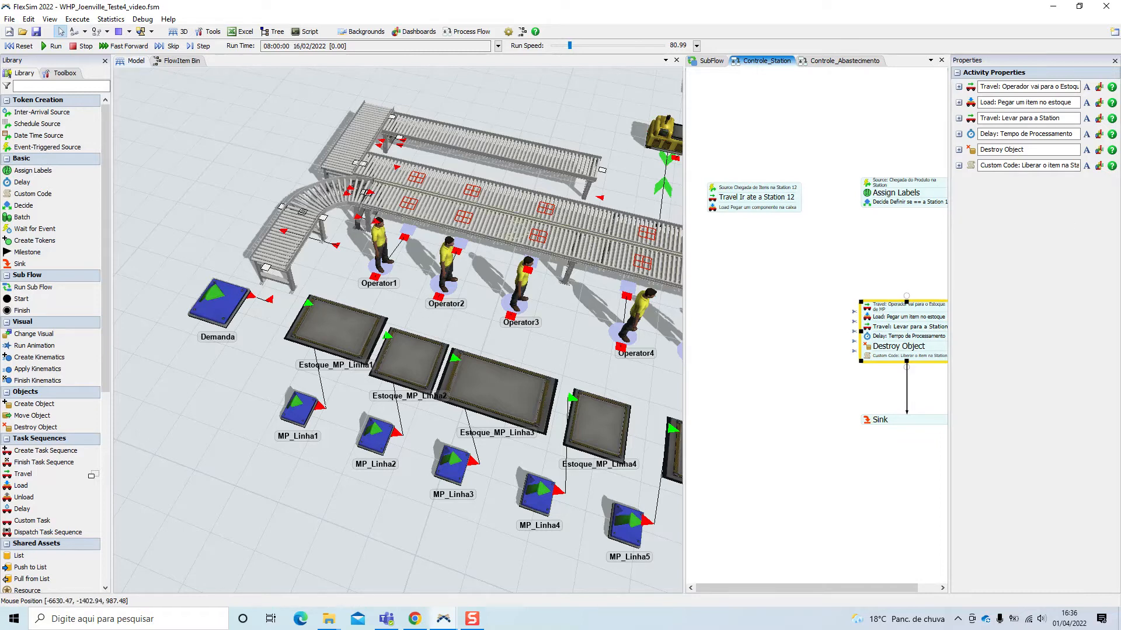
pyautogui.click(899, 203)
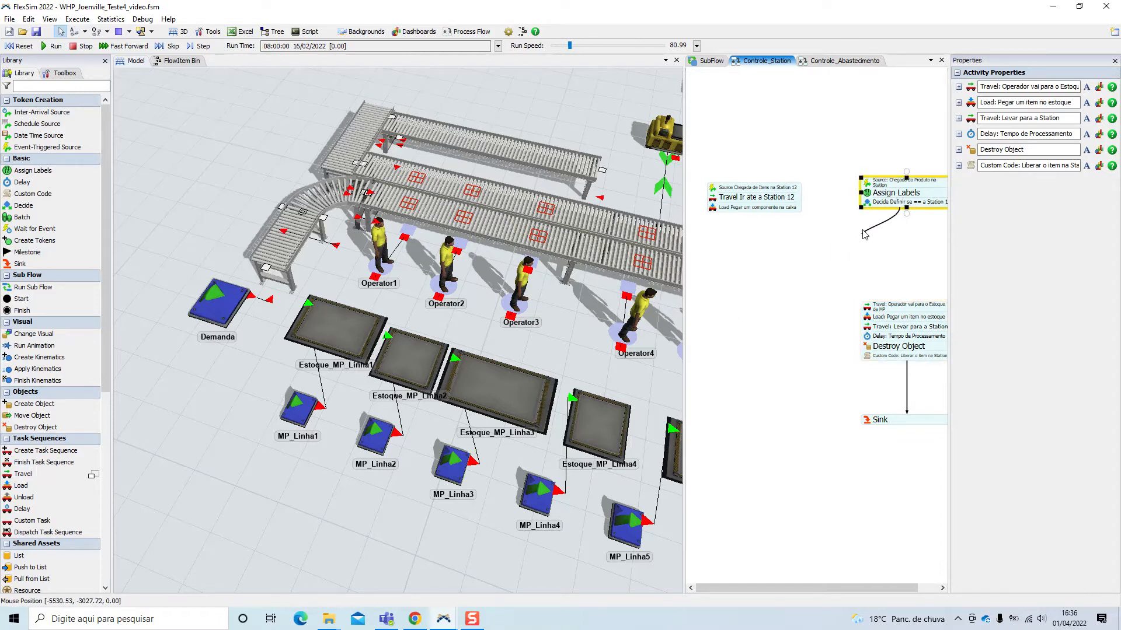
pyautogui.click(908, 253)
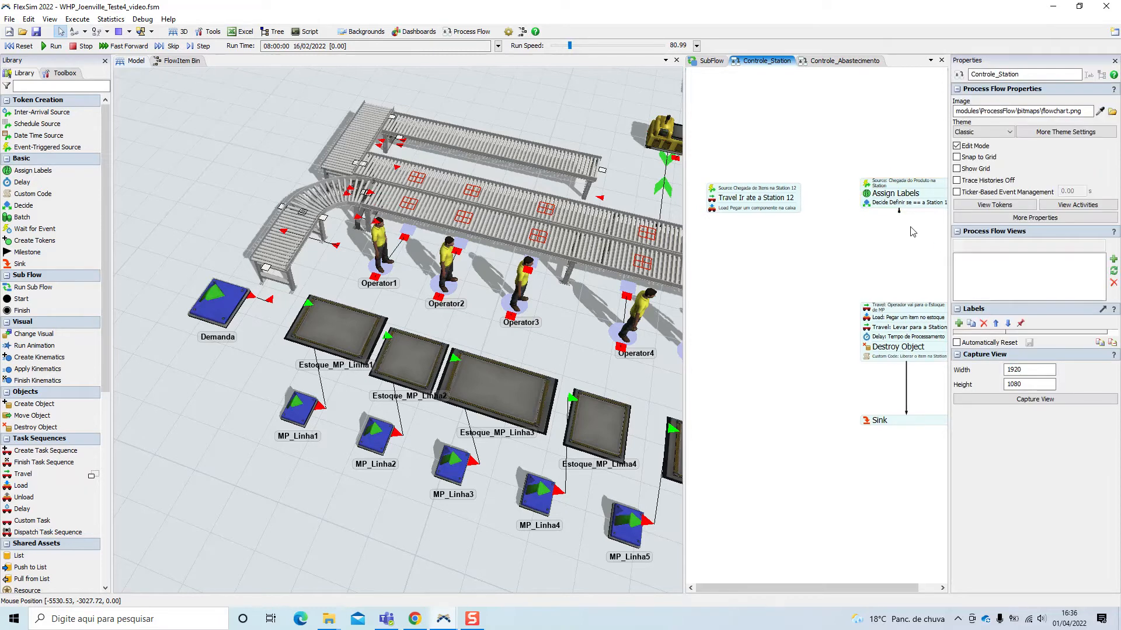
pyautogui.click(899, 213)
pyautogui.press('Delete')
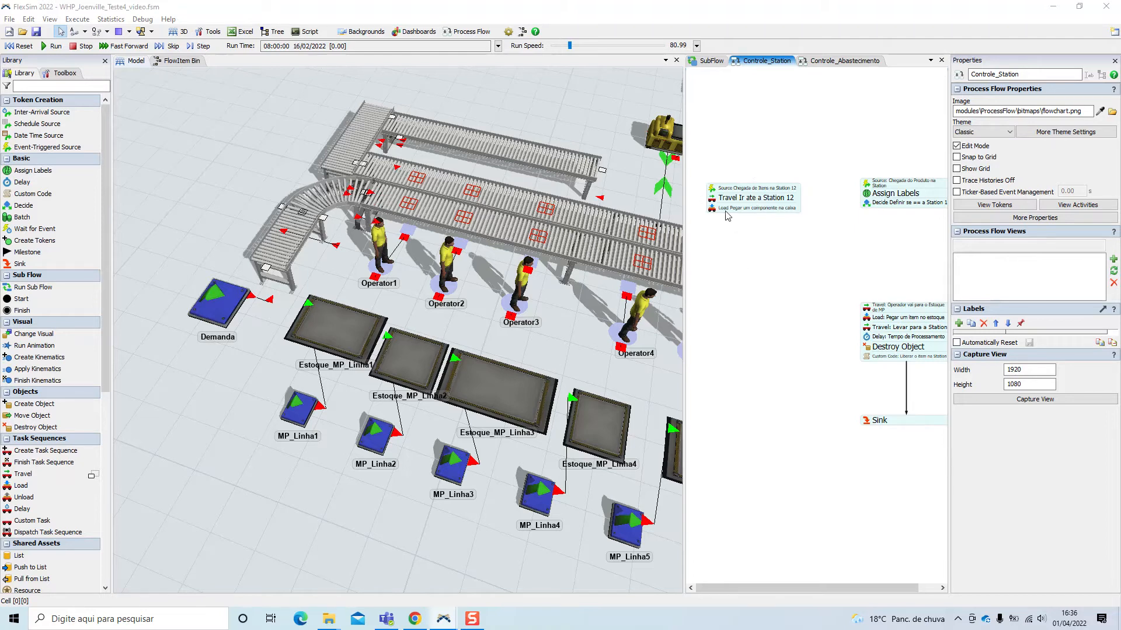
# - Examine the properties of Station12 and Station1 on the conveyor line
pyautogui.scroll(3, 388, 202)
pyautogui.scroll(3, 448, 223)
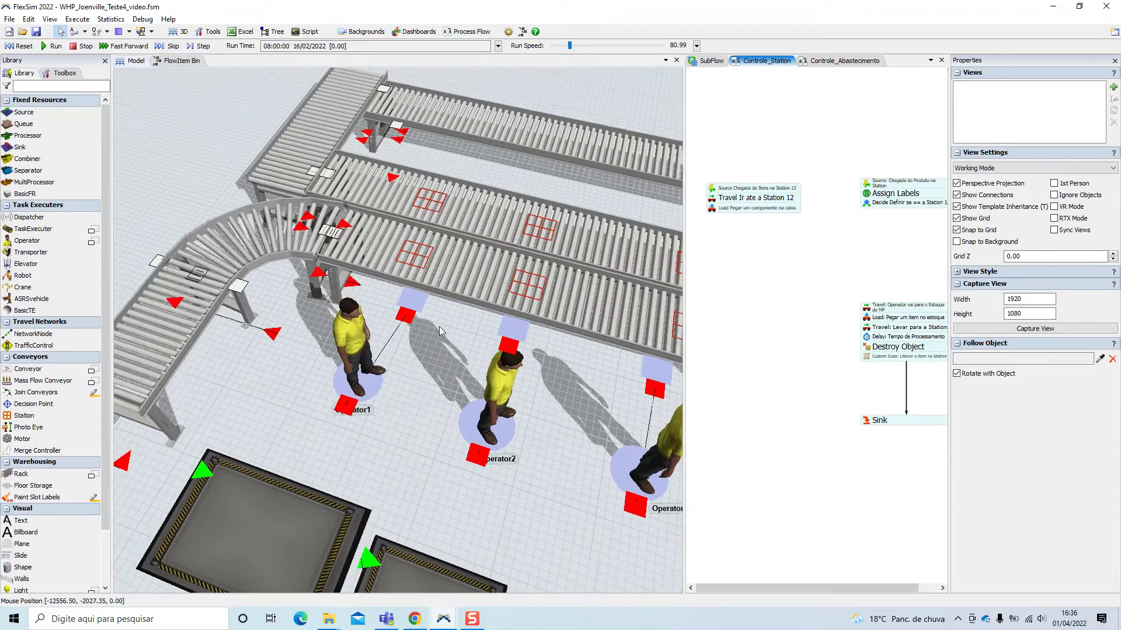
pyautogui.click(447, 222)
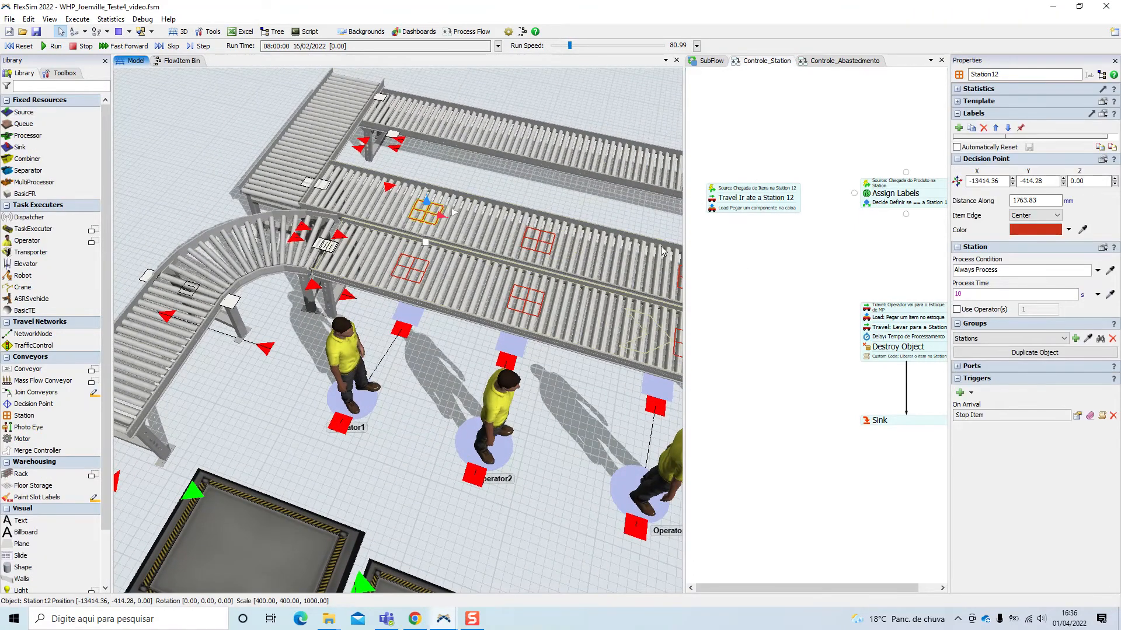
pyautogui.click(457, 350)
pyautogui.click(411, 267)
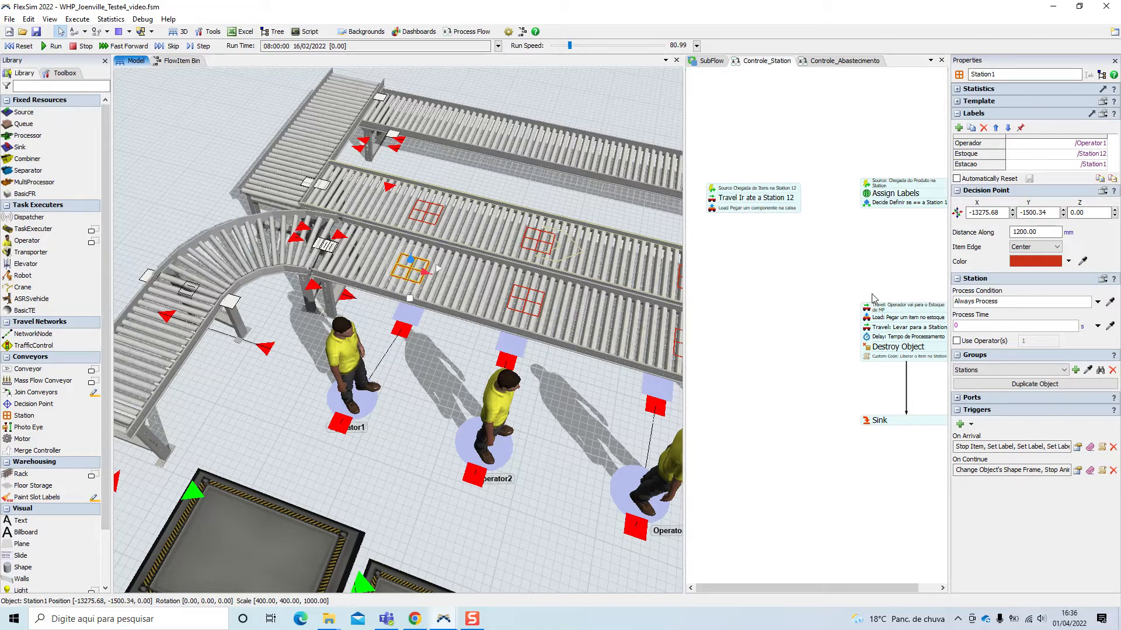
# - Add a Synchronize activity in the open space between the Station 12 block and the Station product flow
pyautogui.click(827, 245)
pyautogui.scroll(-3, 64, 312)
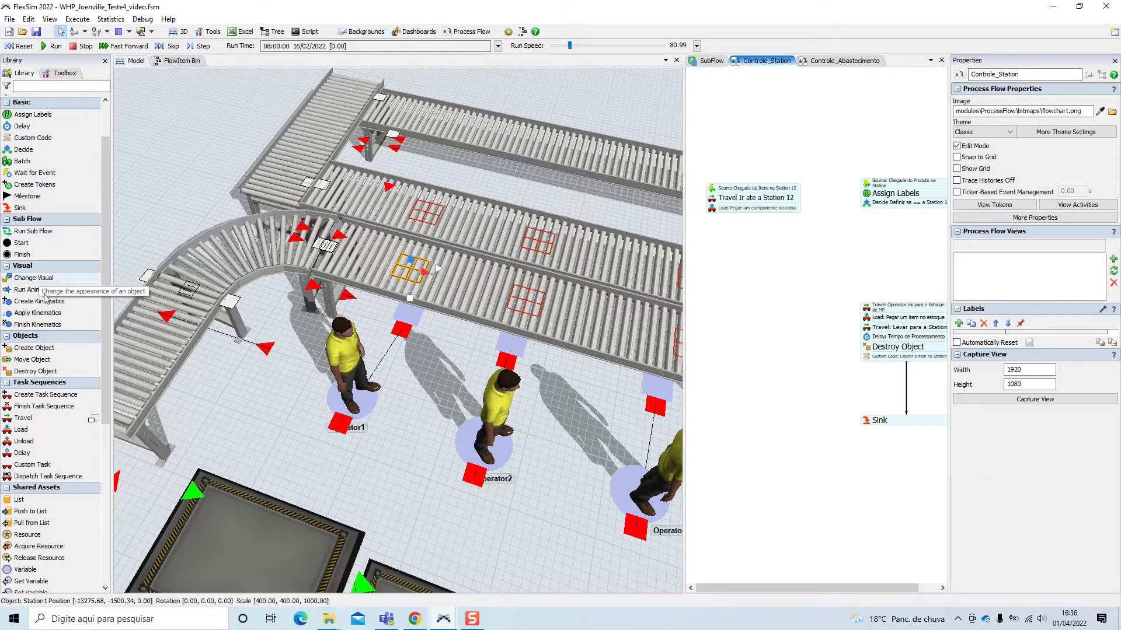
pyautogui.scroll(-3, 64, 311)
pyautogui.scroll(-2, 64, 311)
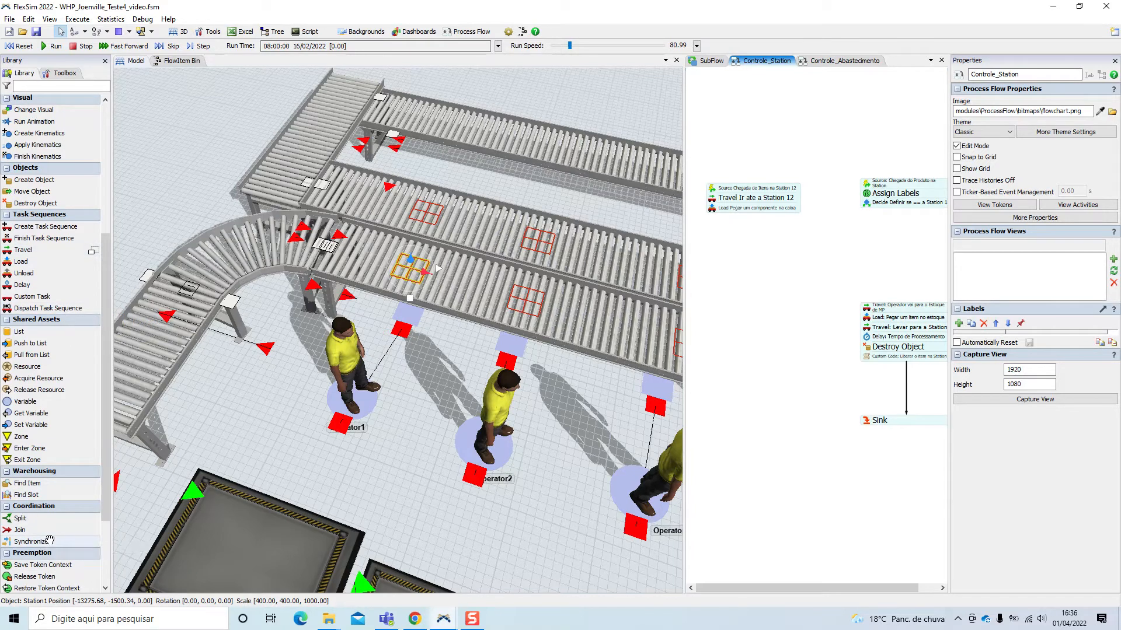
pyautogui.click(31, 541)
pyautogui.click(798, 264)
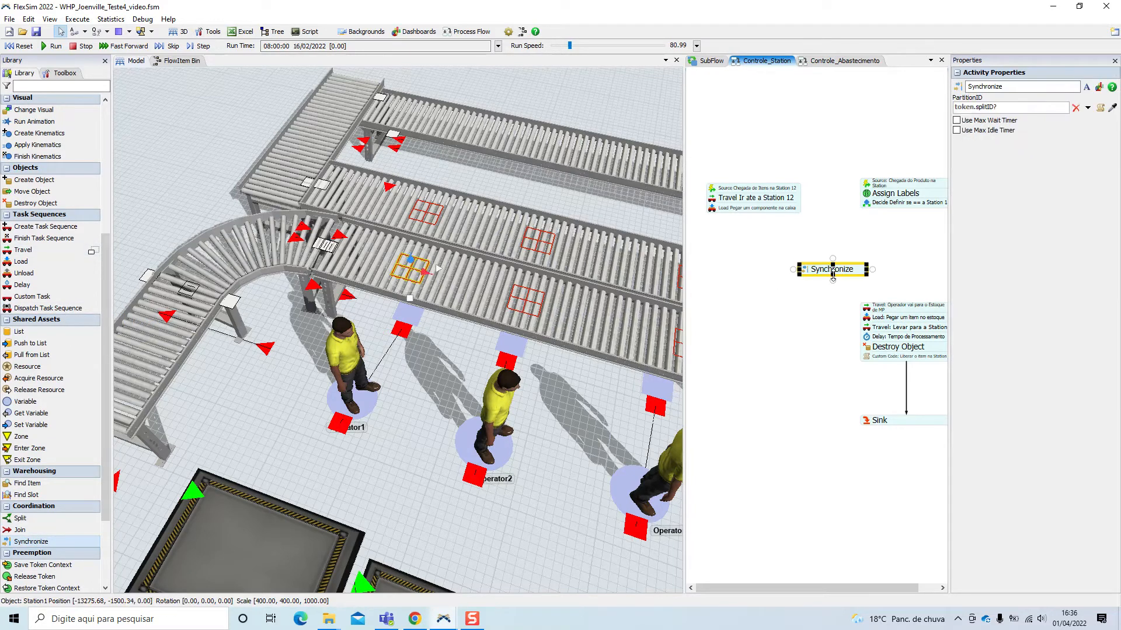
# - Review the labels and triggers of Station12 and Station1 on the conveyors
pyautogui.click(852, 272)
pyautogui.click(918, 253)
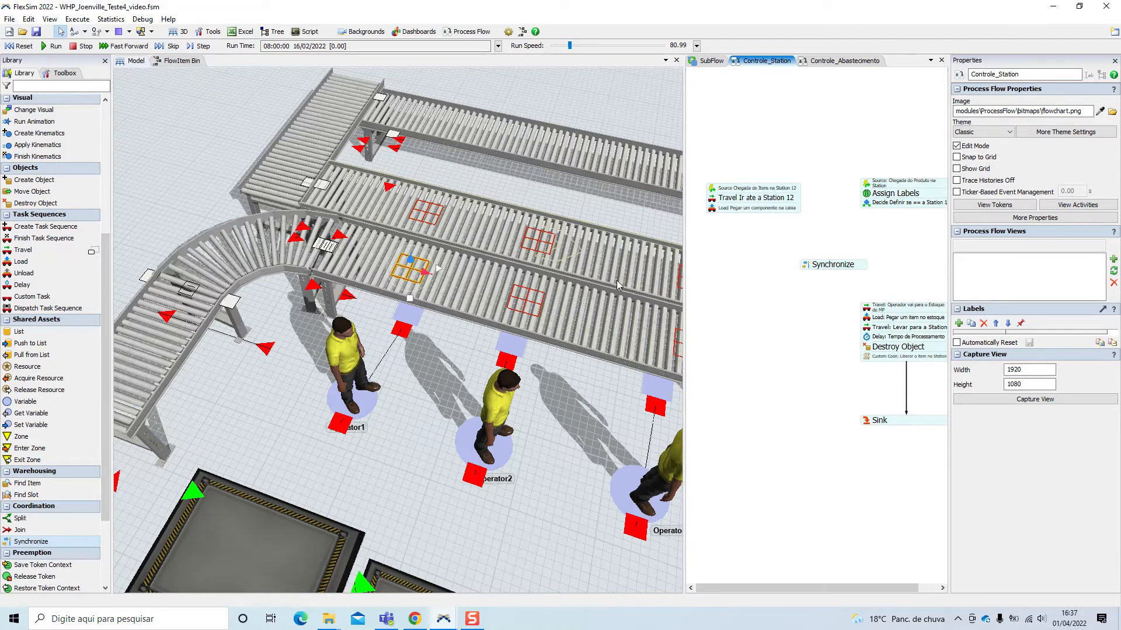
pyautogui.click(466, 353)
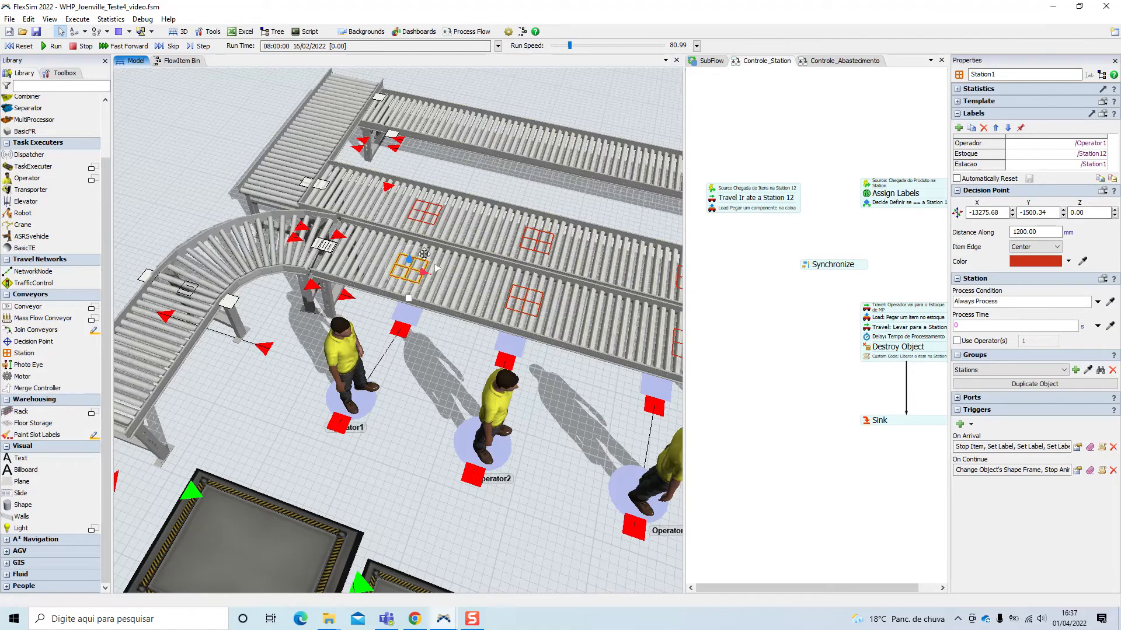
pyautogui.click(424, 213)
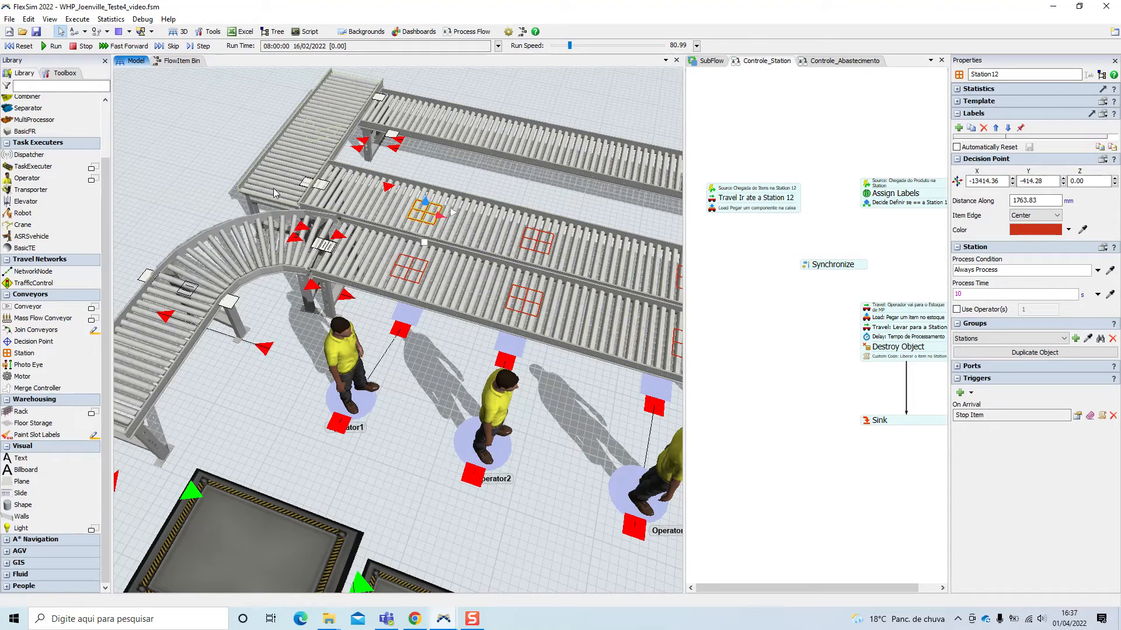
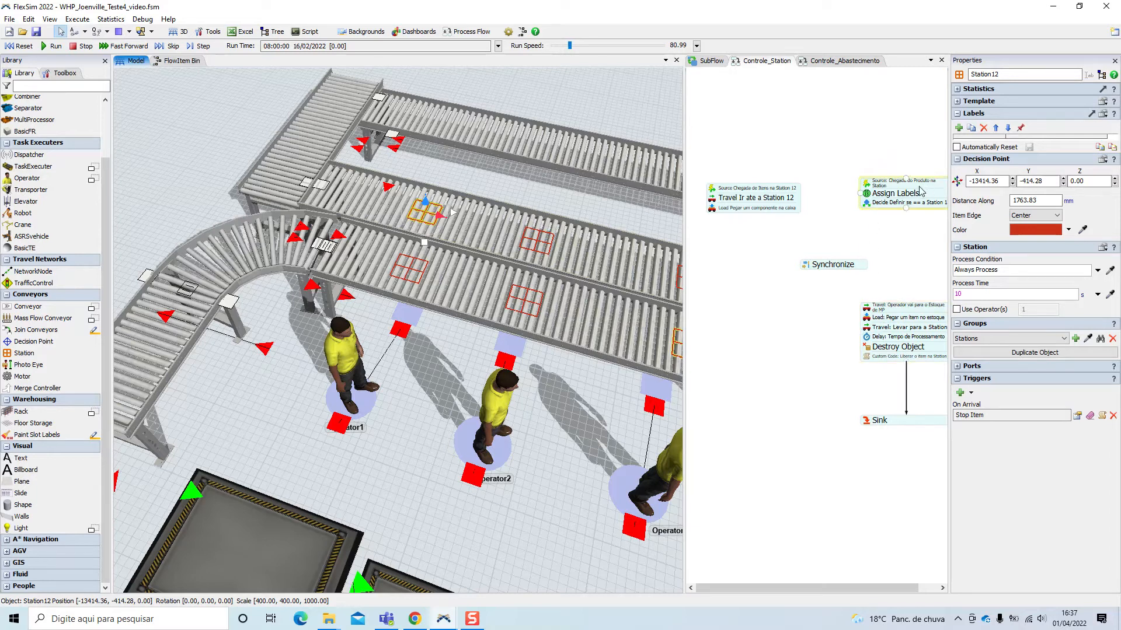
pyautogui.click(417, 267)
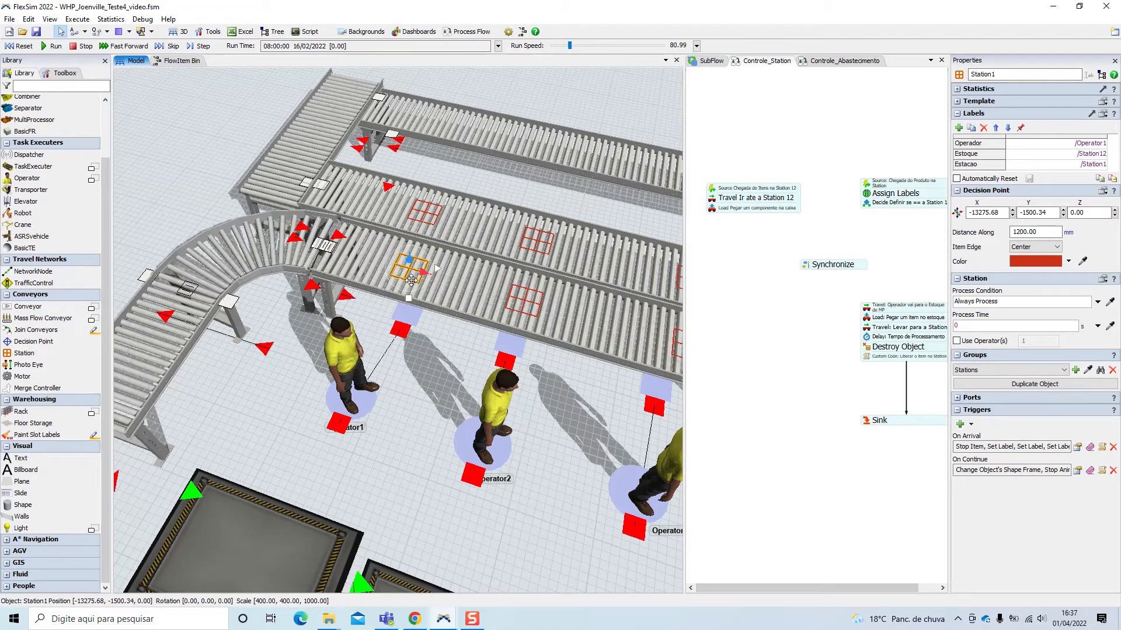
# - Rename the Synchronize activity in the Controle_Station flow as "Synchronize_Sincronizar as chegadas"
pyautogui.click(829, 265)
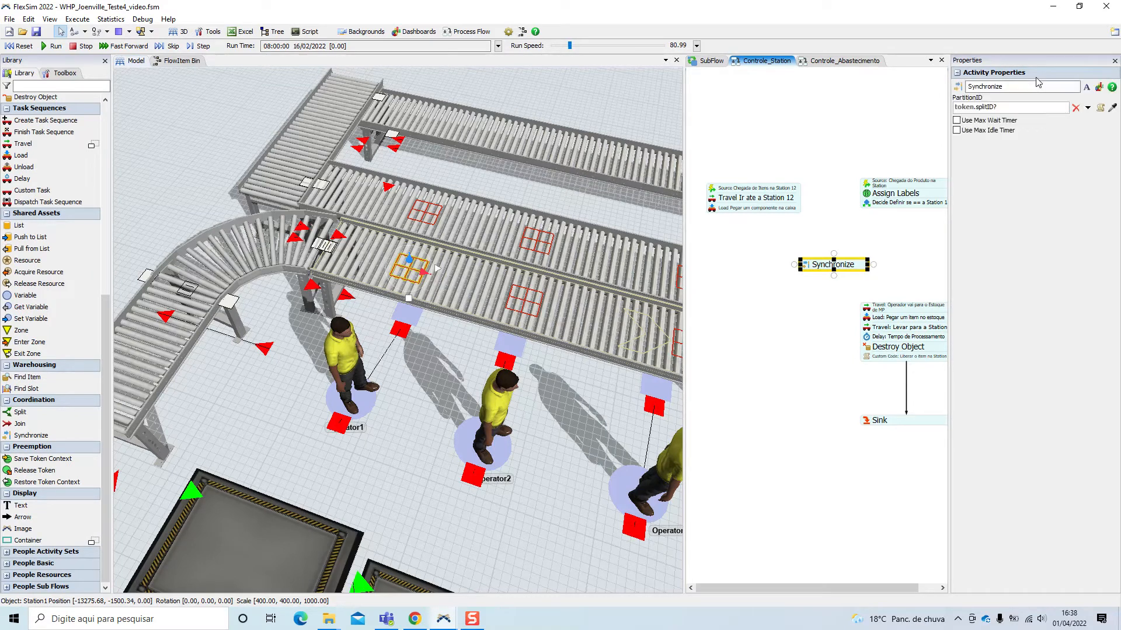
pyautogui.click(1050, 89)
pyautogui.click(810, 305)
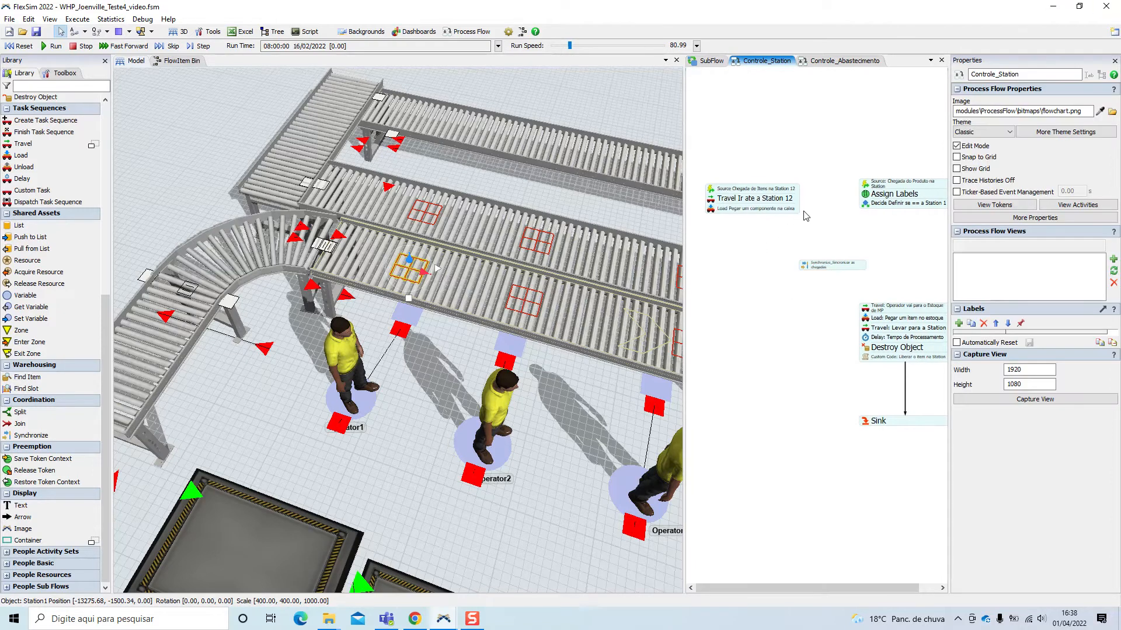
# - Connect the Station 12 component Load block and the Station 1 Decide block to the Synchronize activity, and check both connectors' ranks
pyautogui.moveTo(751, 217); pyautogui.dragTo(832, 264)
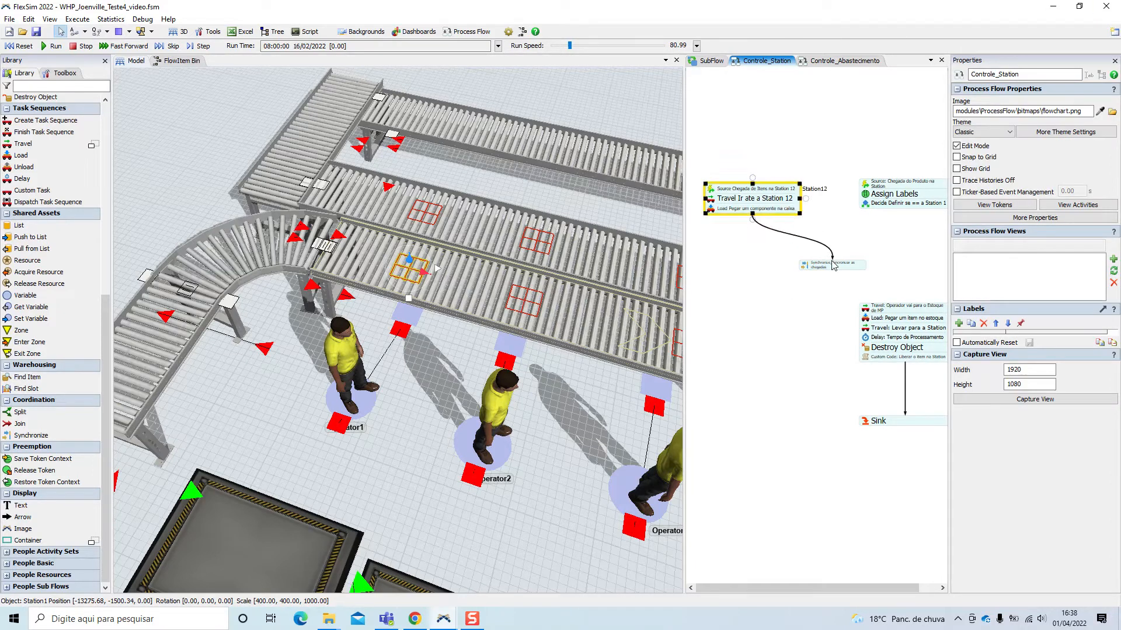
pyautogui.moveTo(904, 212); pyautogui.dragTo(833, 263)
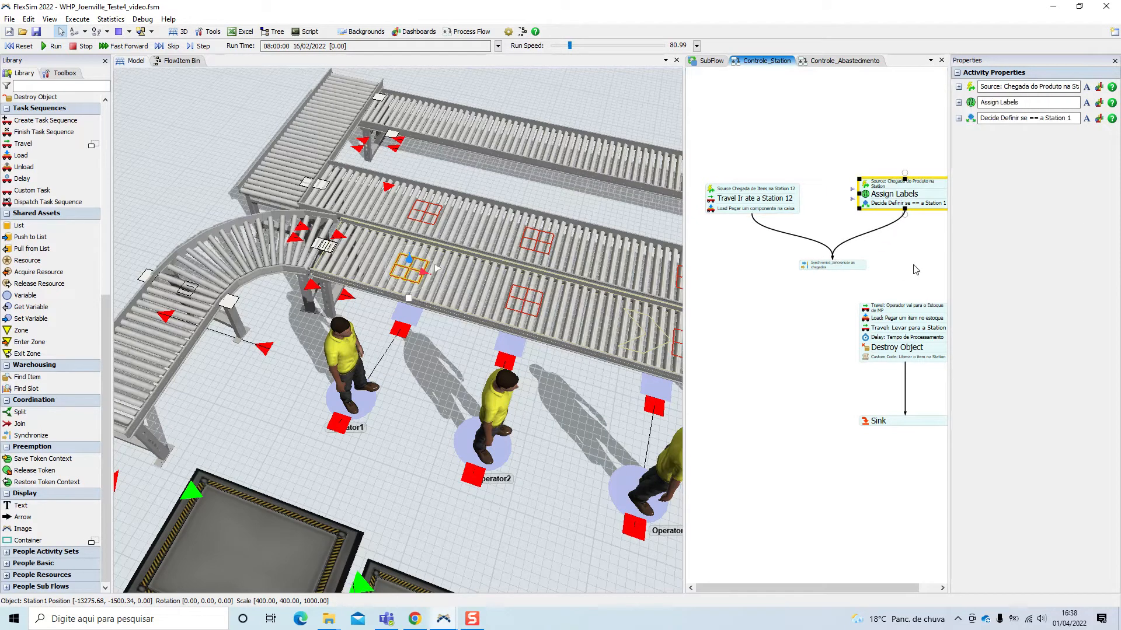
pyautogui.click(822, 249)
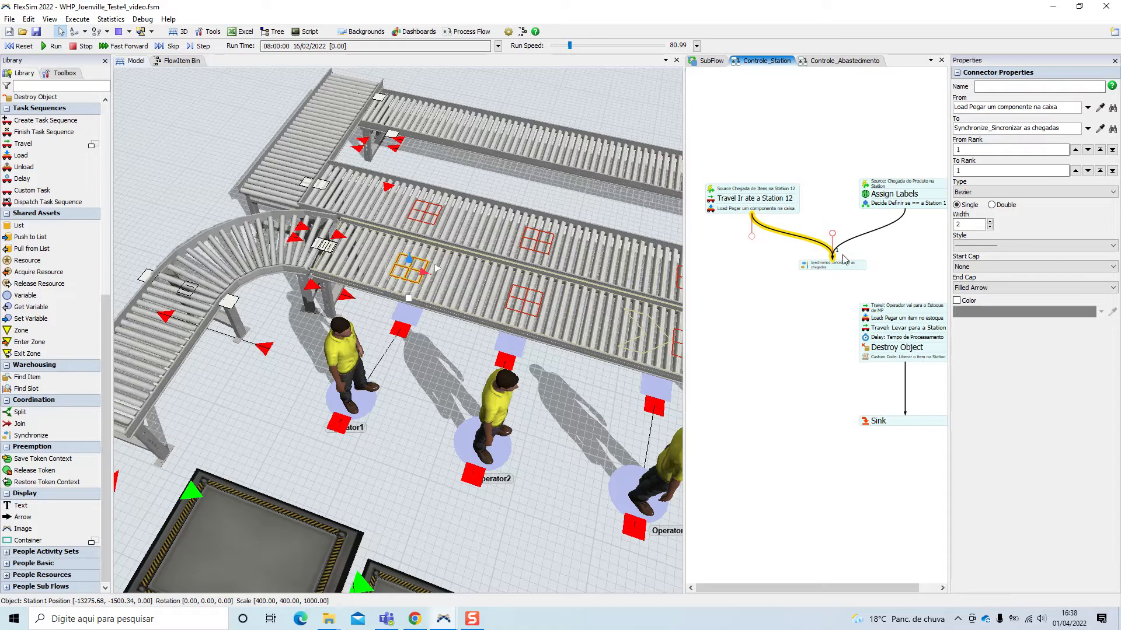
pyautogui.click(882, 231)
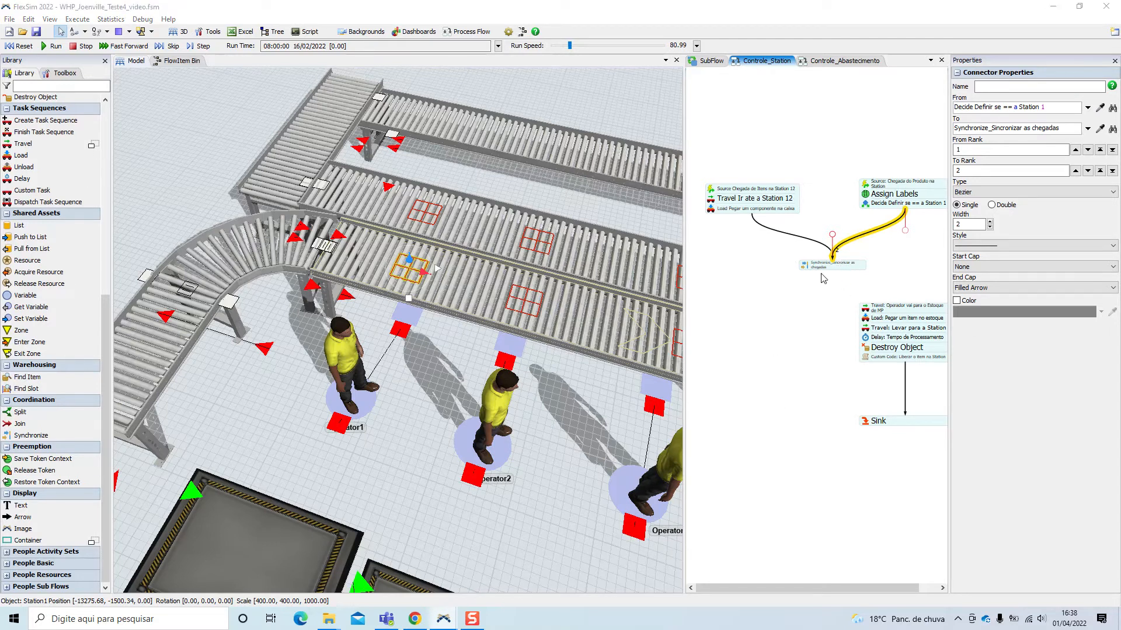
pyautogui.click(823, 248)
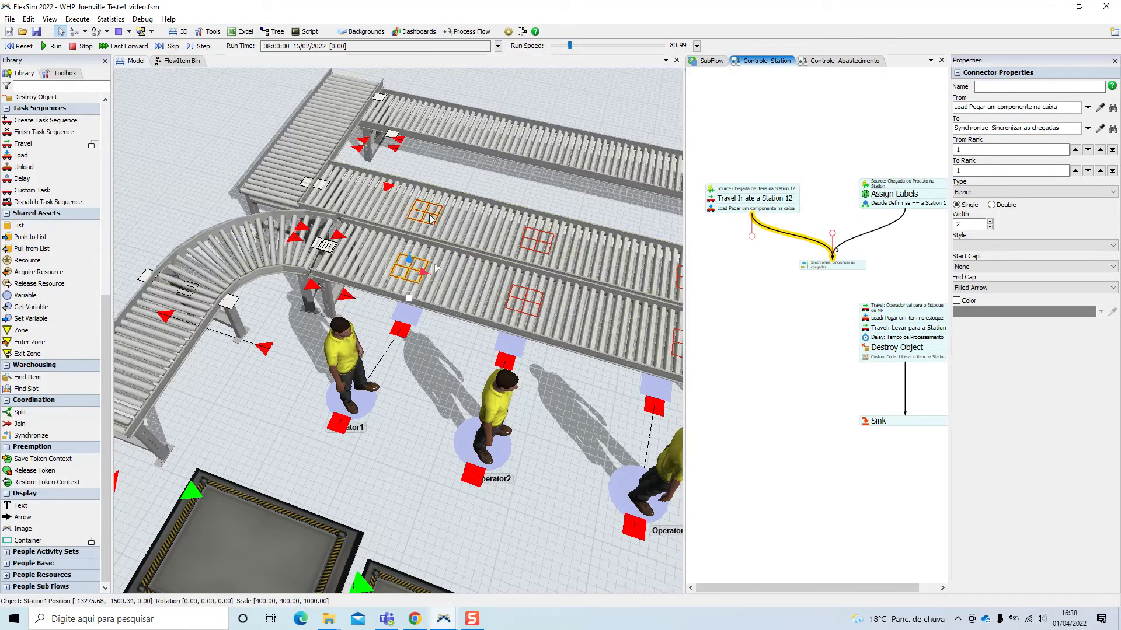
pyautogui.click(814, 299)
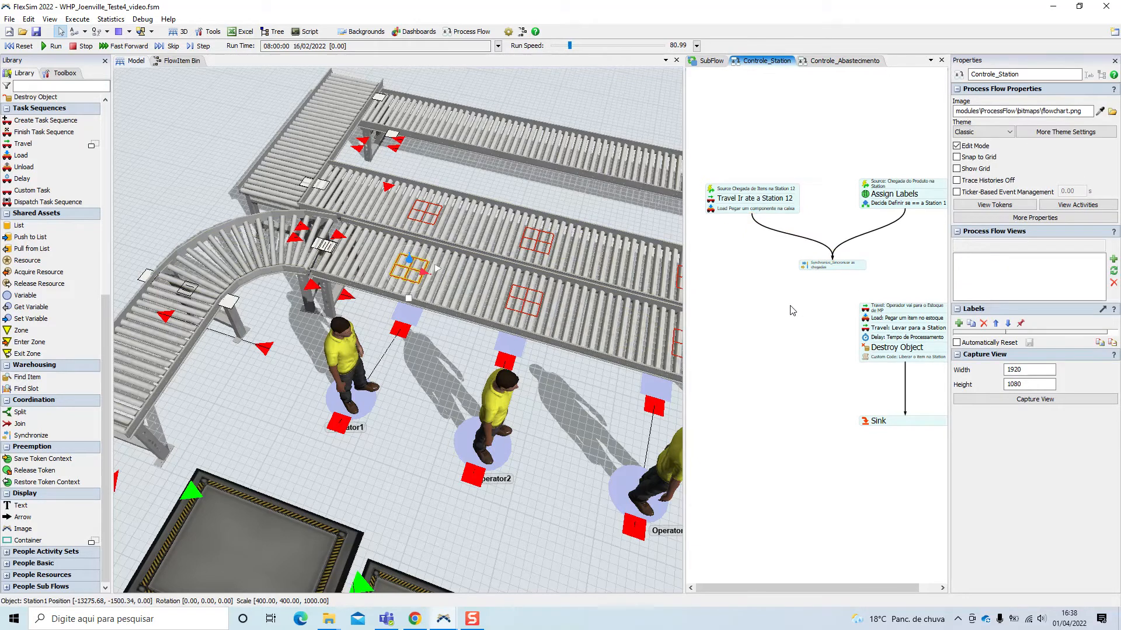
# - Add a Custom Code activity to the empty area below the Station 12 arrival block
pyautogui.moveTo(709, 289); pyautogui.dragTo(758, 285)
pyautogui.doubleClick(755, 283)
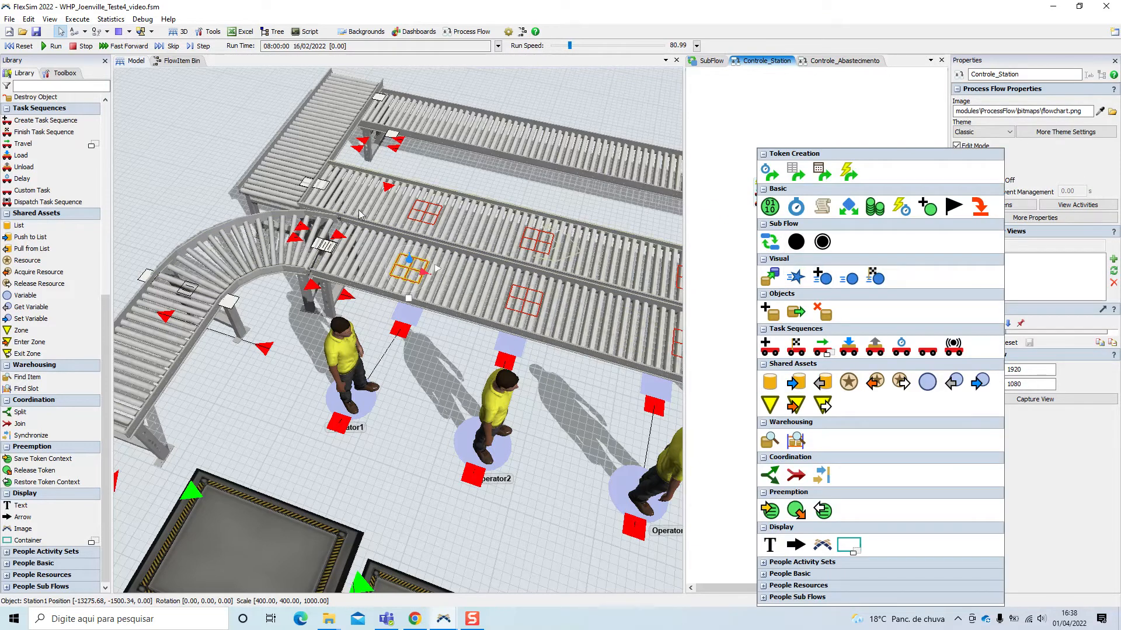
pyautogui.click(822, 206)
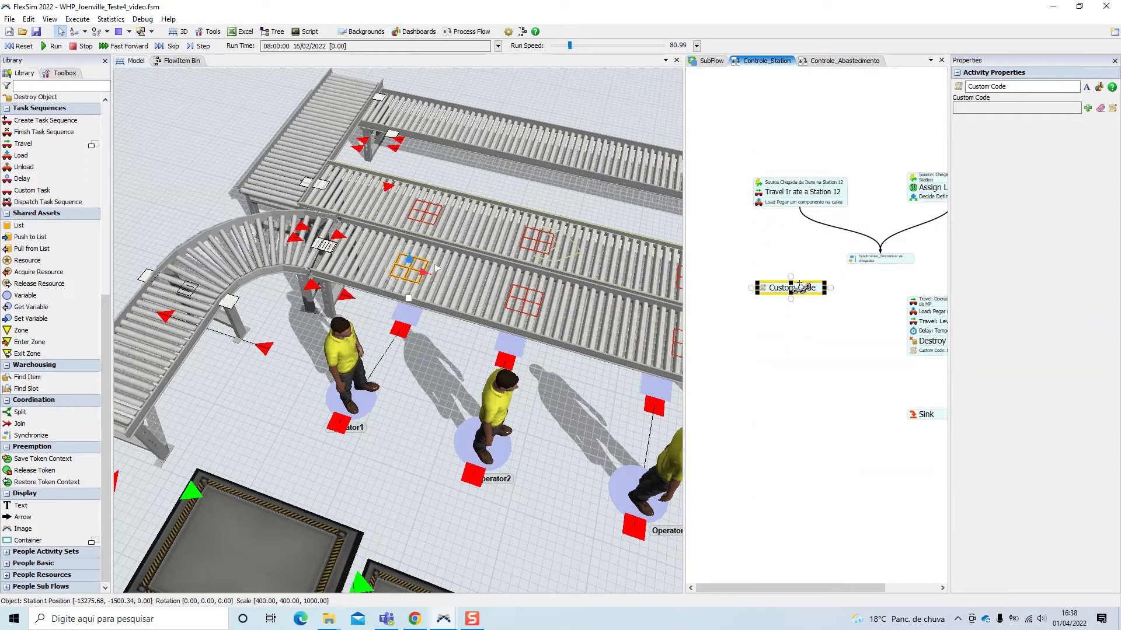
# - Widen the new Custom Code block and rename it "Custom Code_Liberar o item na station"
pyautogui.click(872, 367)
pyautogui.moveTo(872, 367); pyautogui.dragTo(917, 365)
pyautogui.click(852, 283)
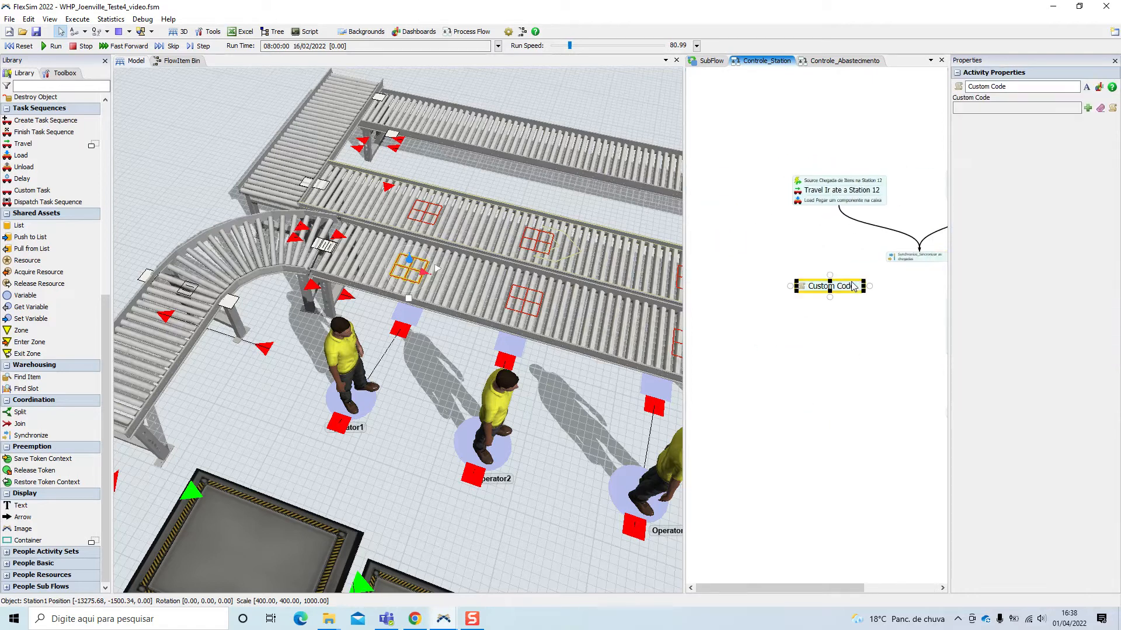
pyautogui.moveTo(863, 286); pyautogui.dragTo(892, 287)
pyautogui.click(1006, 86)
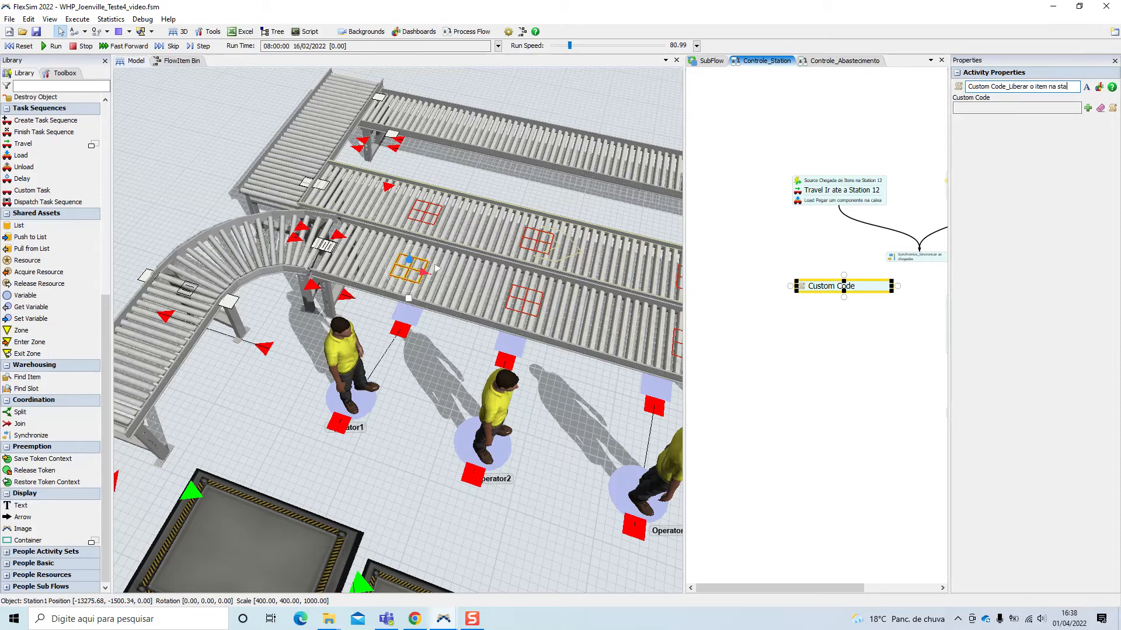
pyautogui.click(850, 363)
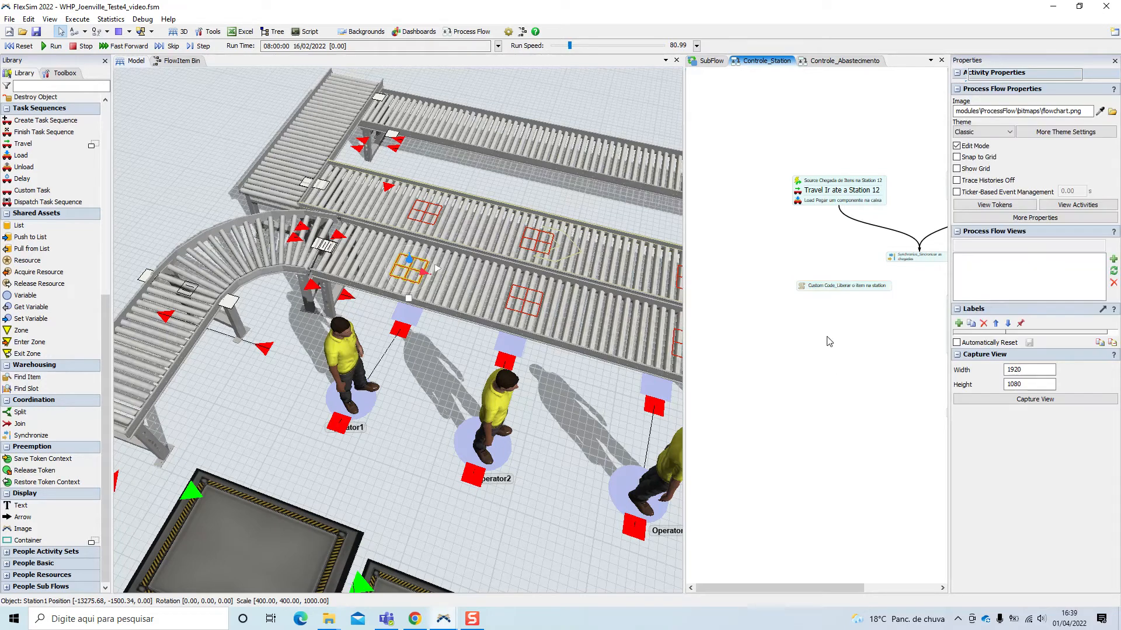
# - Add the conveyor control action Stop / Resume Item on Conveyor to the "Liberar o item na station" Custom Code activity
pyautogui.click(802, 288)
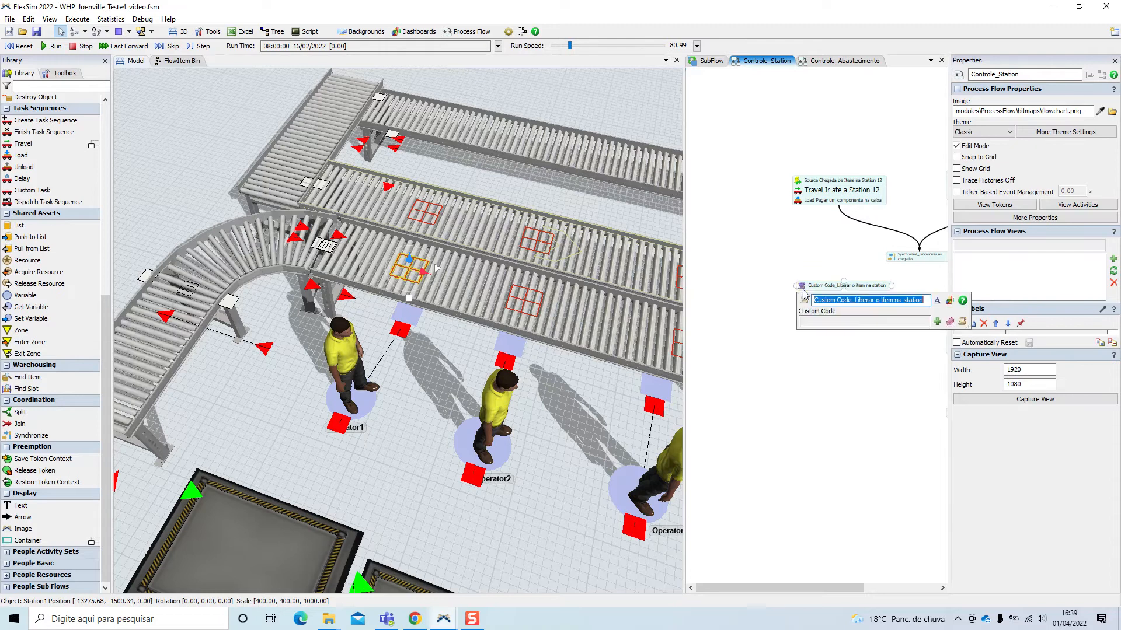
pyautogui.click(937, 321)
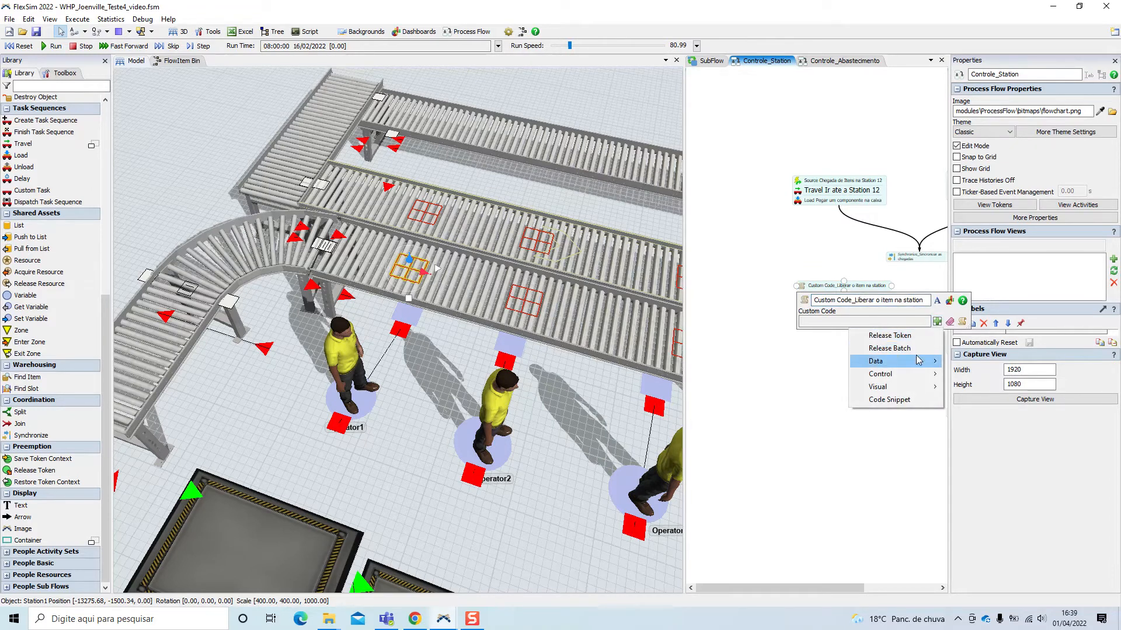
pyautogui.moveTo(923, 380)
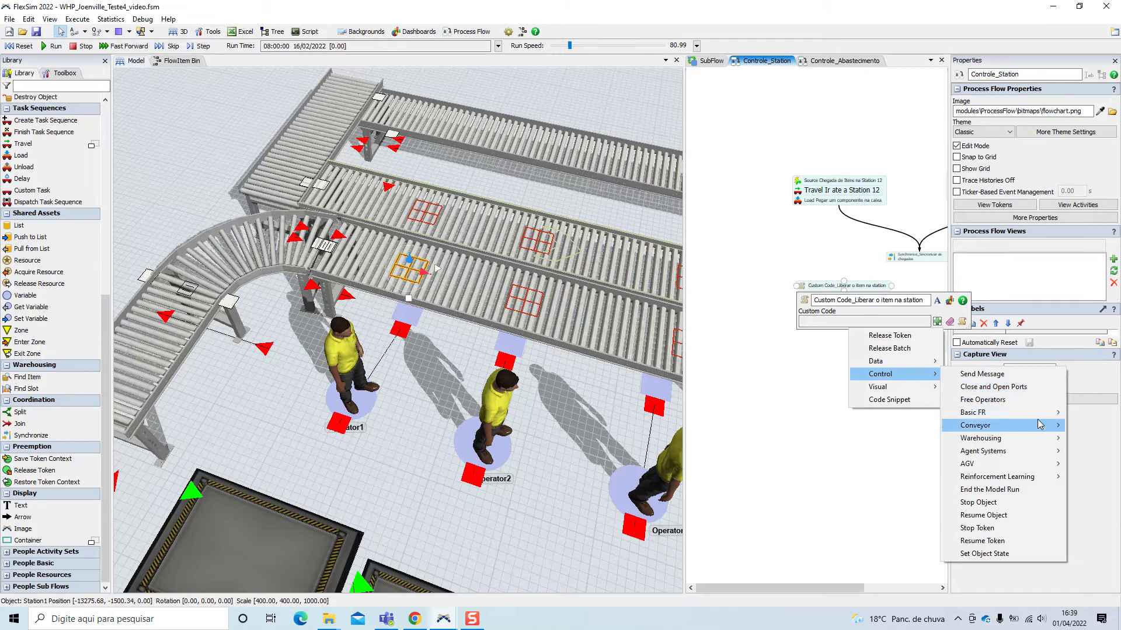
pyautogui.moveTo(1034, 433)
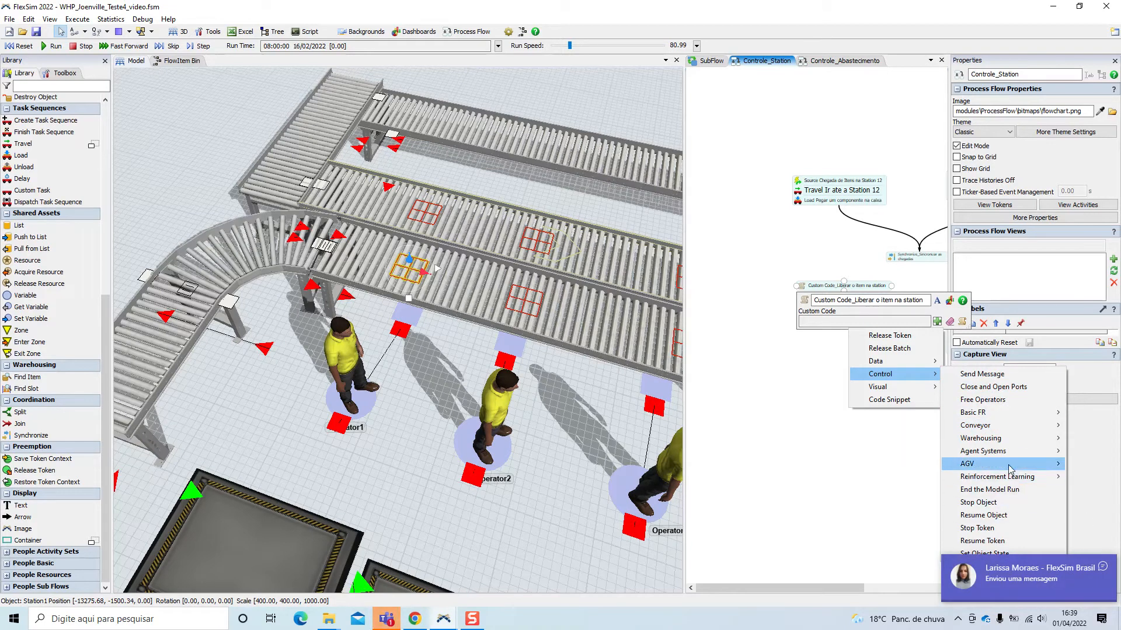
pyautogui.click(1106, 566)
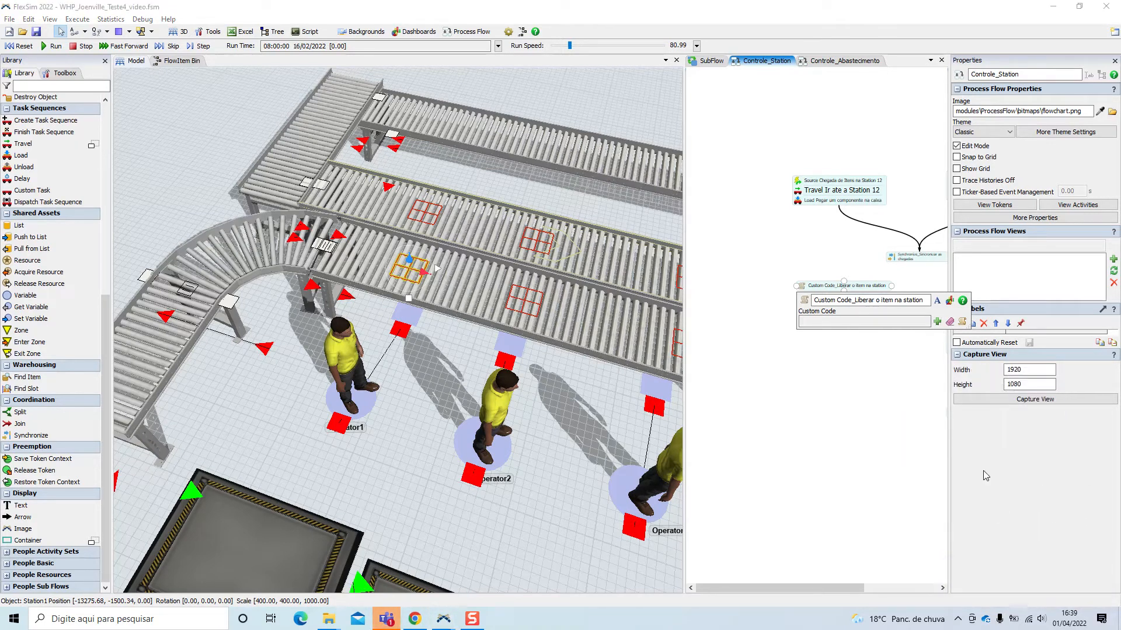
pyautogui.click(937, 322)
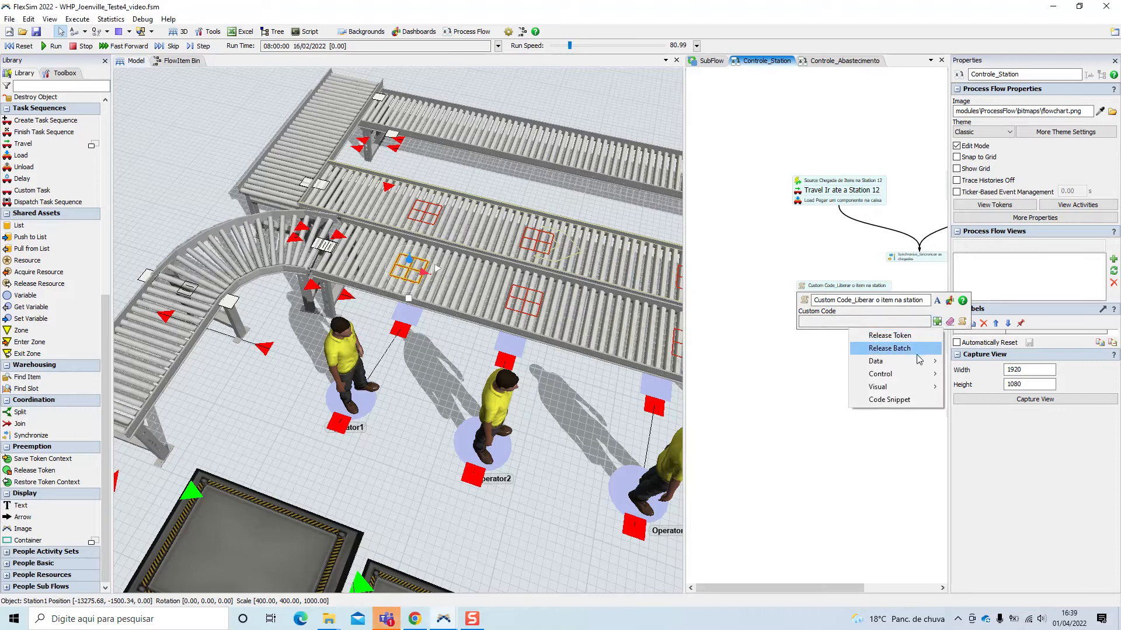
pyautogui.moveTo(911, 375)
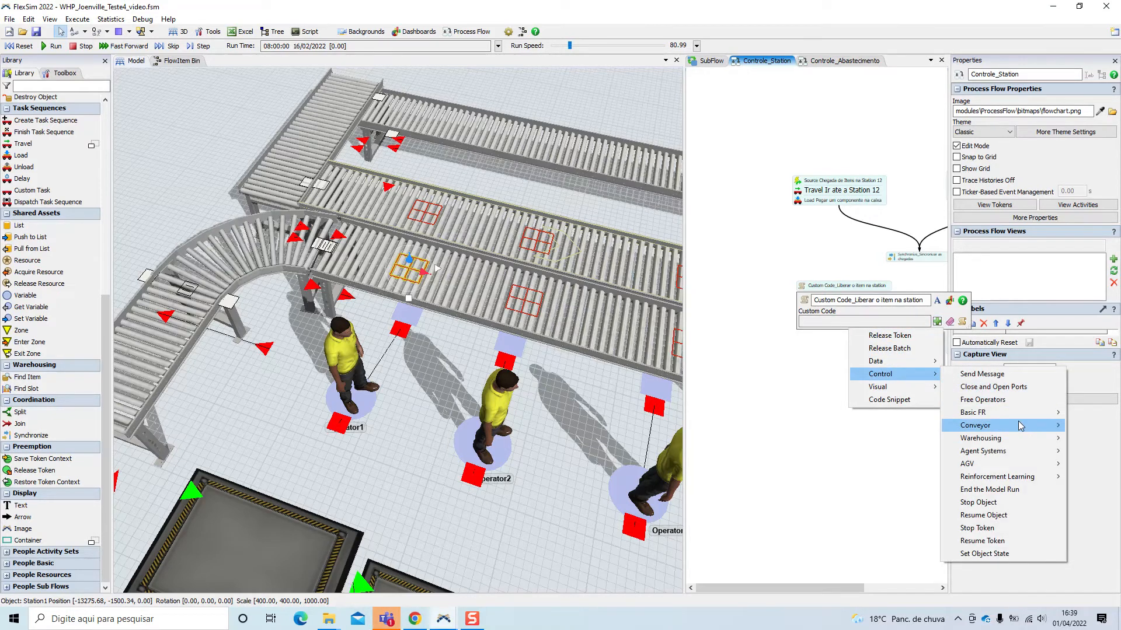
pyautogui.moveTo(1018, 427)
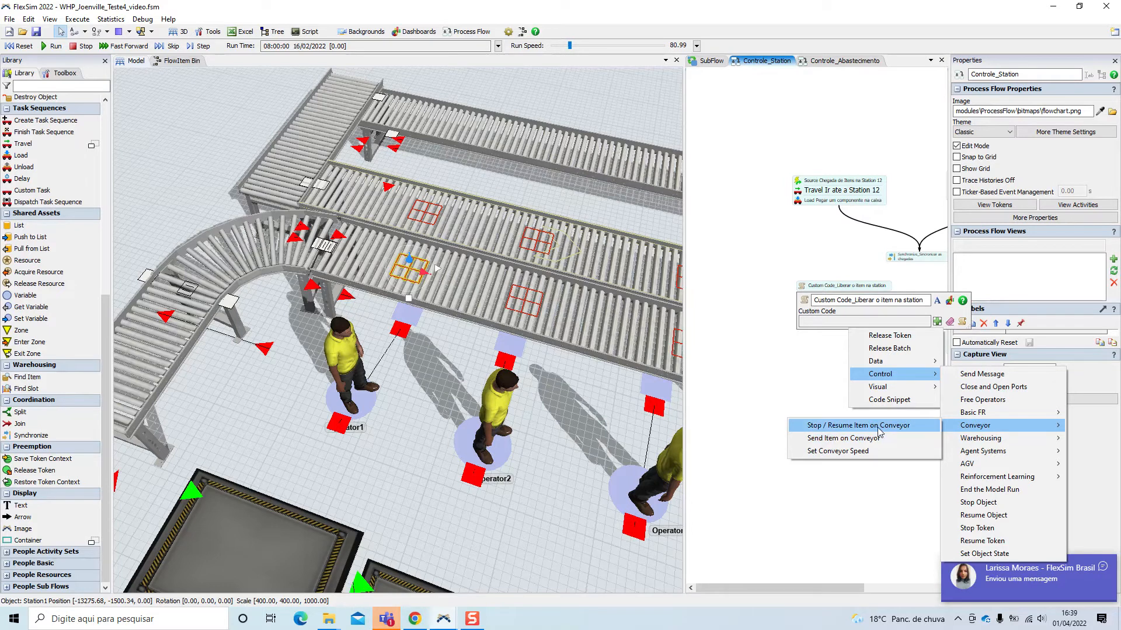
pyautogui.click(909, 426)
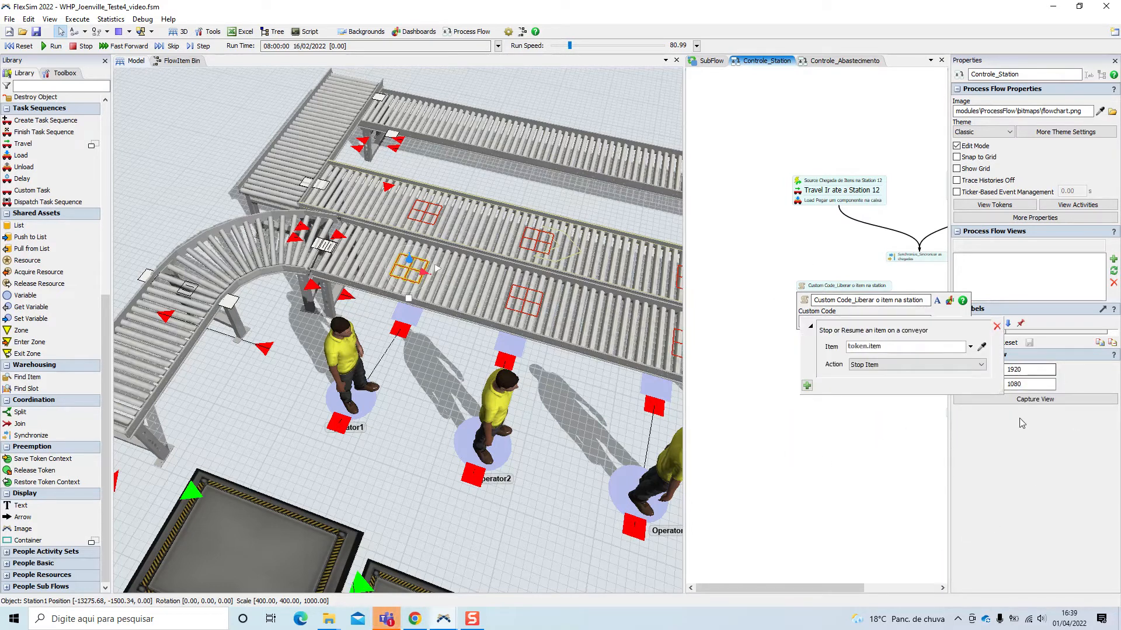
# - Check which item expression the "Load Pegar um componente na caixa" activity uses
pyautogui.click(794, 207)
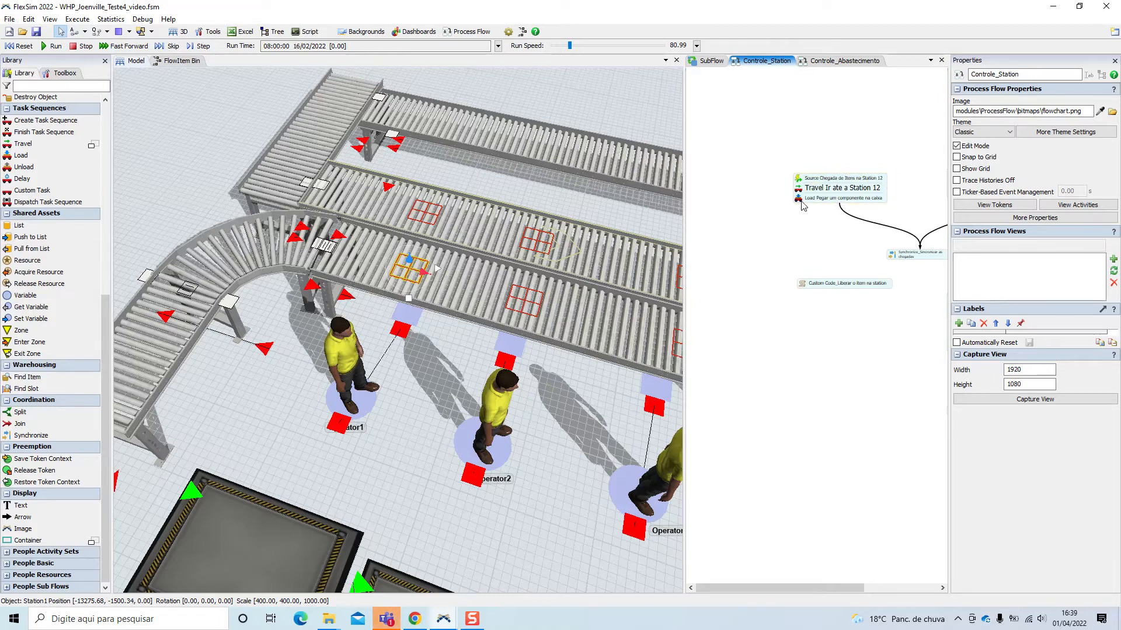
pyautogui.doubleClick(802, 200)
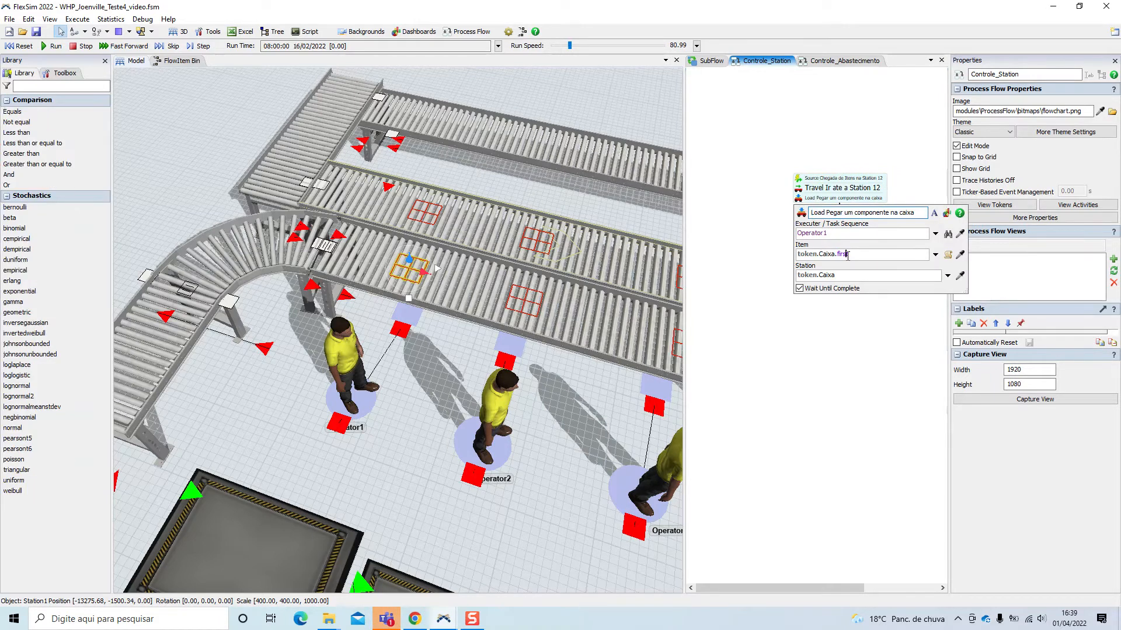
pyautogui.click(787, 258)
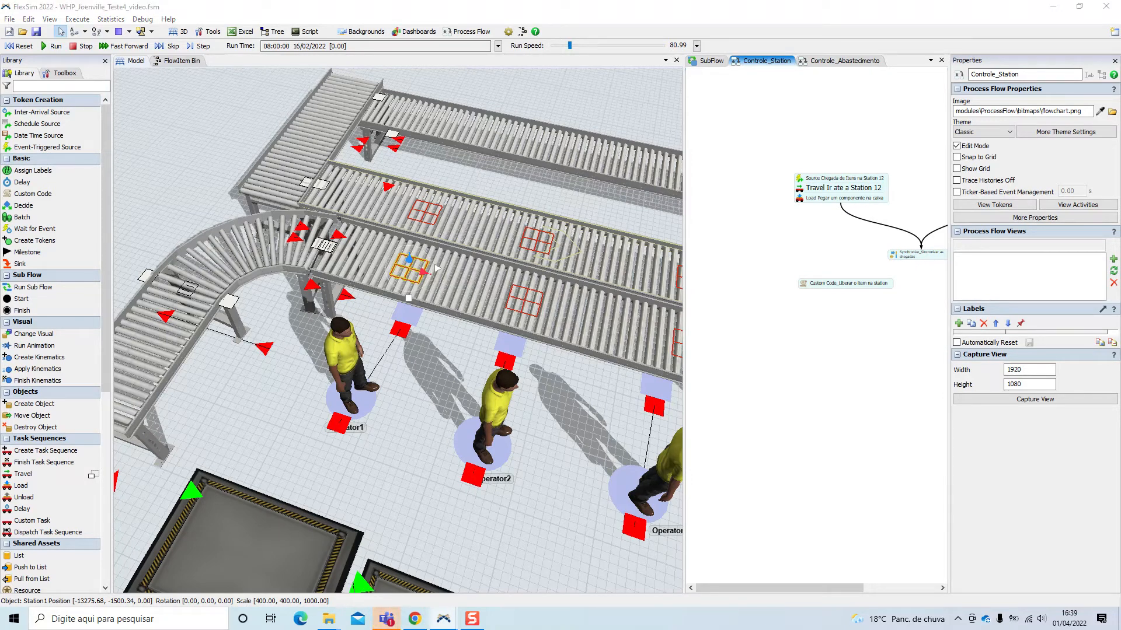
pyautogui.click(823, 374)
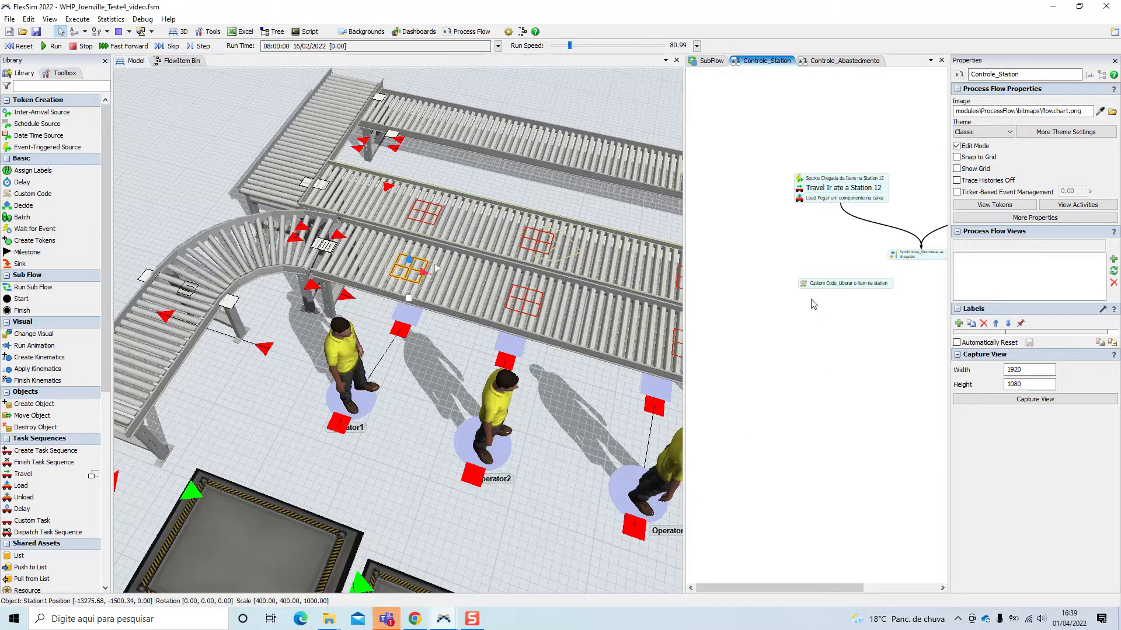
# - Set the item of the Custom Code's Stop/Resume Item on Conveyor action to token.Caixa
pyautogui.click(846, 284)
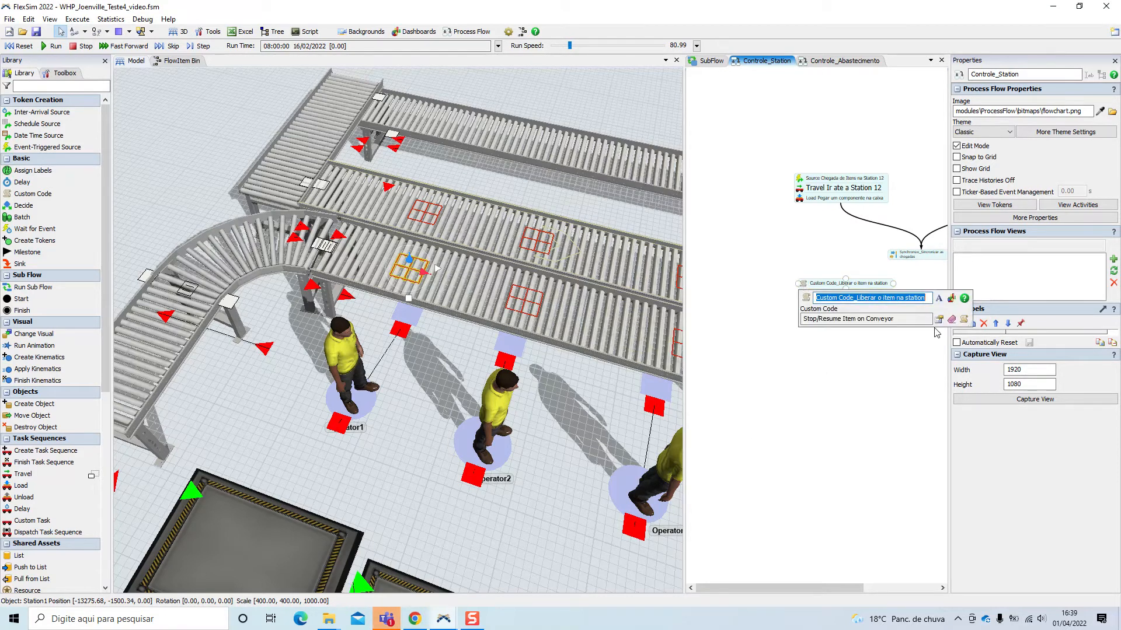
pyautogui.click(939, 319)
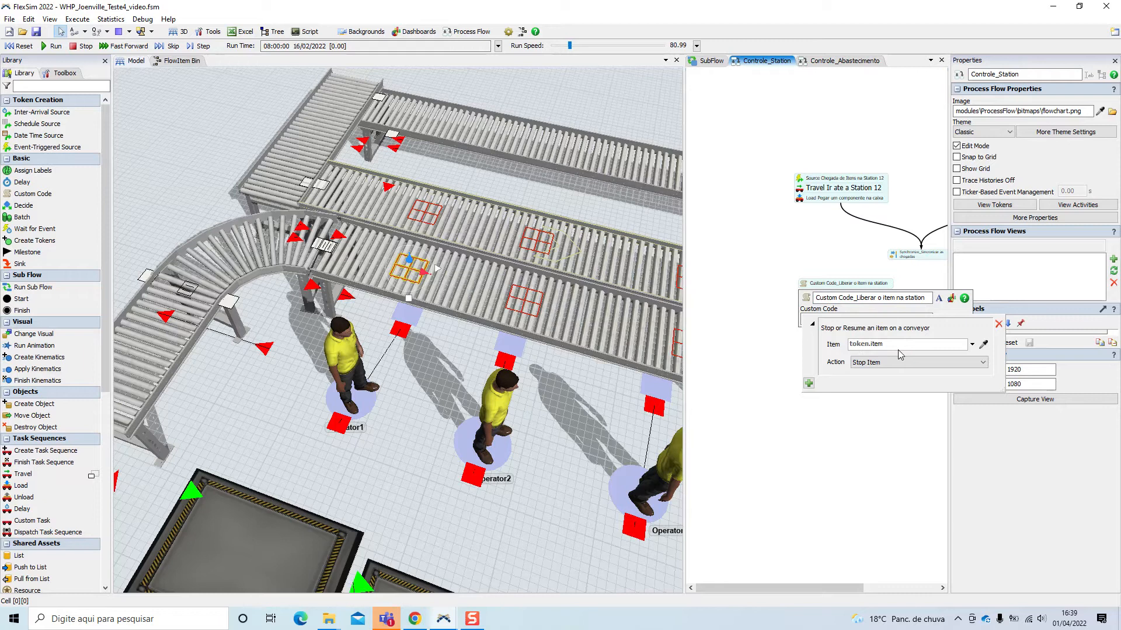
pyautogui.click(900, 348)
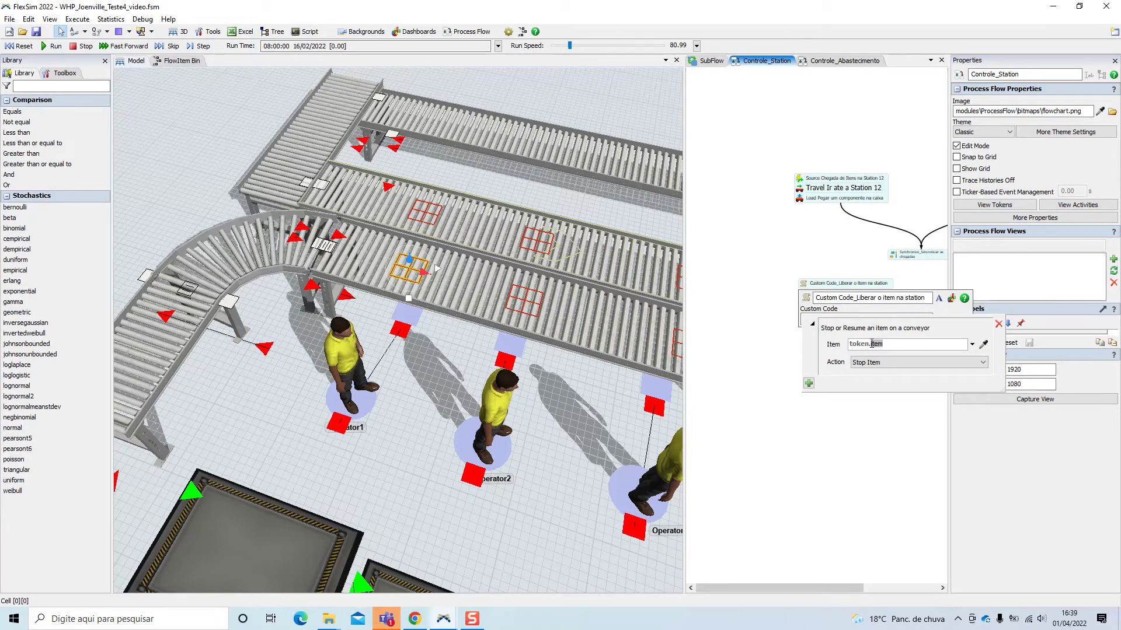
pyautogui.write('Caixa')
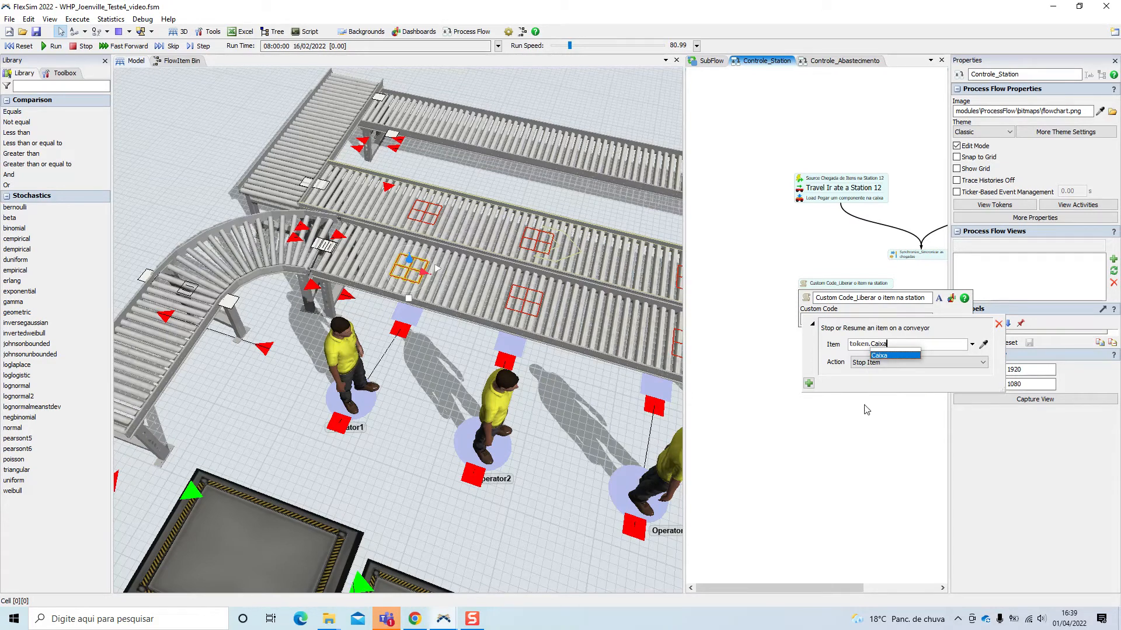
# - Set the action of the Custom Code's Stop/Resume item command to Resume Item
pyautogui.click(853, 362)
pyautogui.click(875, 376)
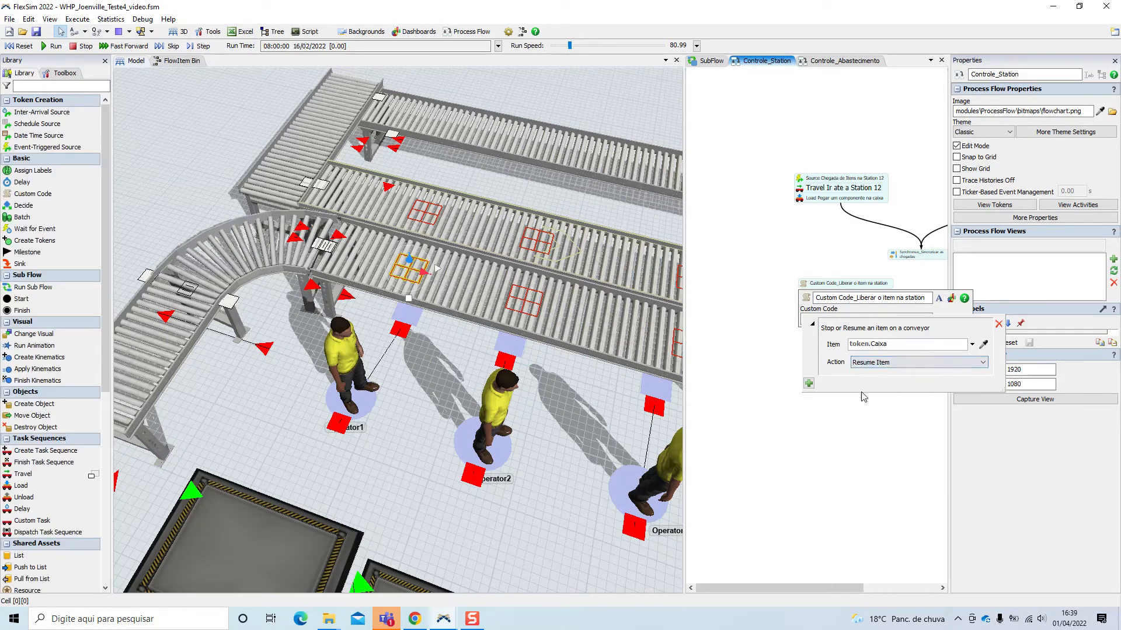
pyautogui.click(858, 434)
# - Attach a new Sink beneath the "Custom Code_Liberar o item na station" activity and connect the Synchronize activity to that block
pyautogui.scroll(-2, 884, 245)
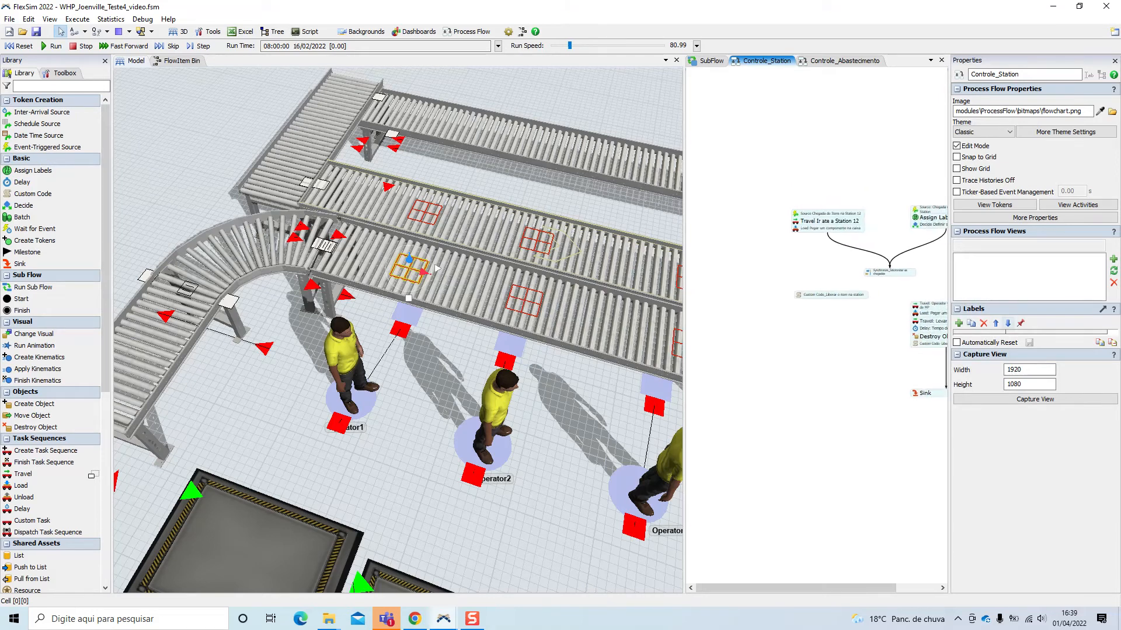
pyautogui.doubleClick(809, 336)
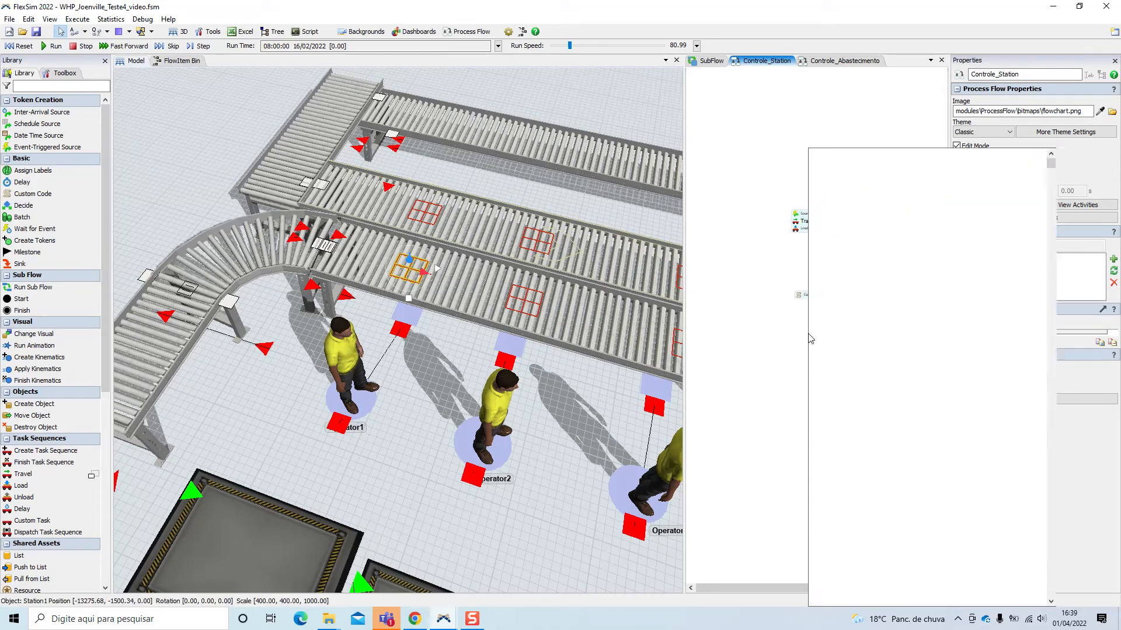
pyautogui.click(1030, 206)
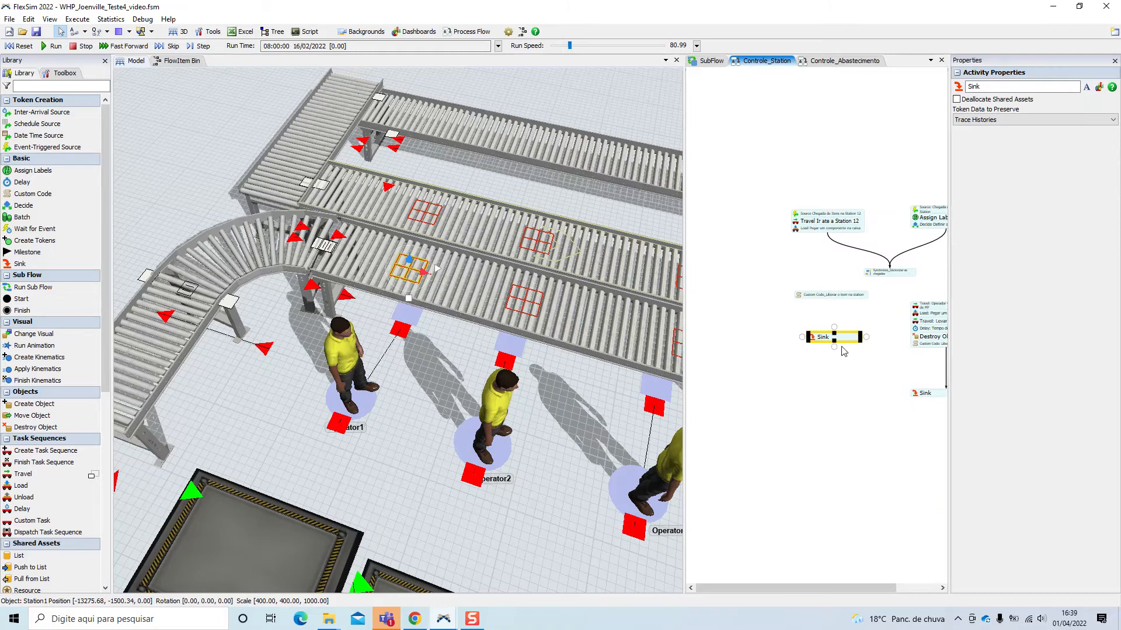
pyautogui.moveTo(852, 339); pyautogui.dragTo(851, 301)
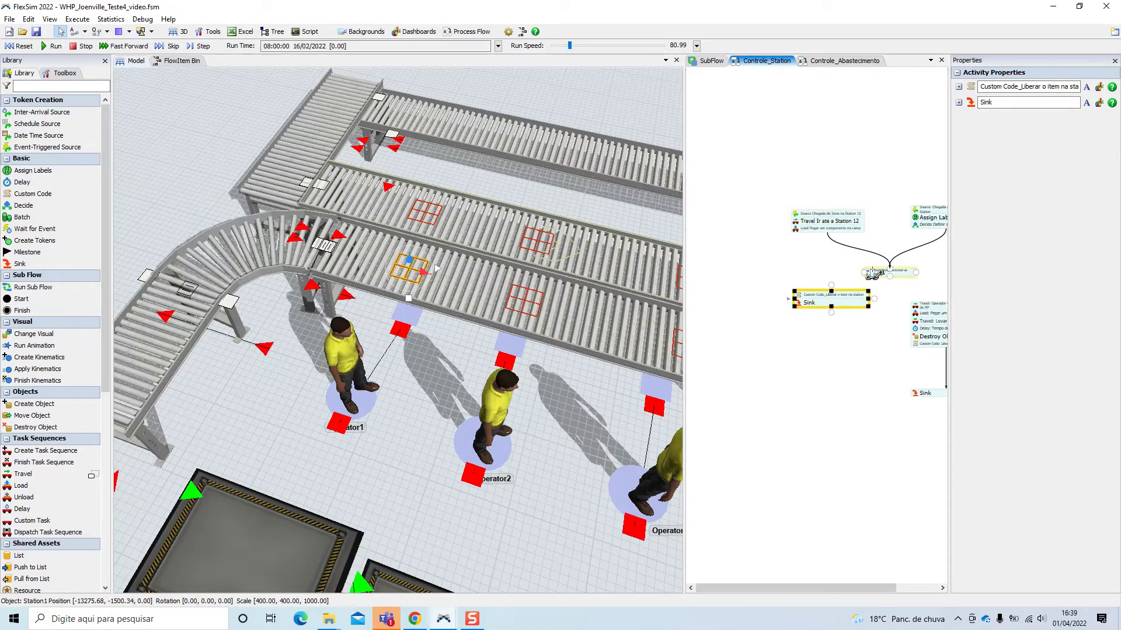
pyautogui.moveTo(895, 280); pyautogui.dragTo(829, 309)
pyautogui.click(806, 354)
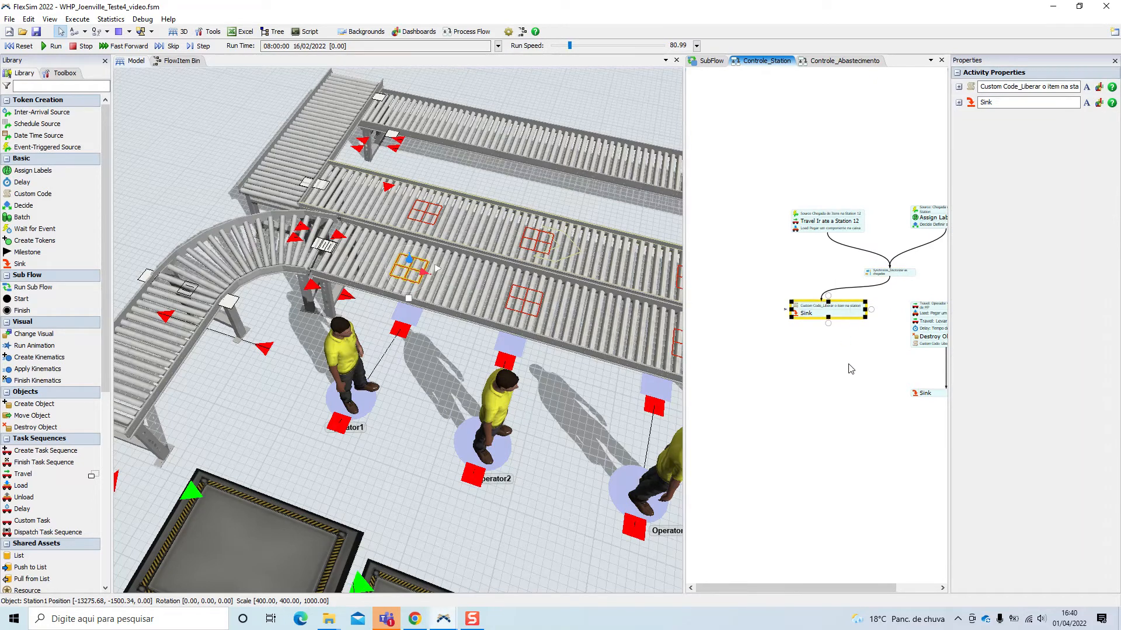
# - Split the operator block between "Load: Pegar um item no estoque" and "Travel: Levar para a Station", separating the first two activities
pyautogui.click(829, 387)
pyautogui.moveTo(829, 386); pyautogui.dragTo(663, 432)
pyautogui.moveTo(822, 418); pyautogui.dragTo(877, 403)
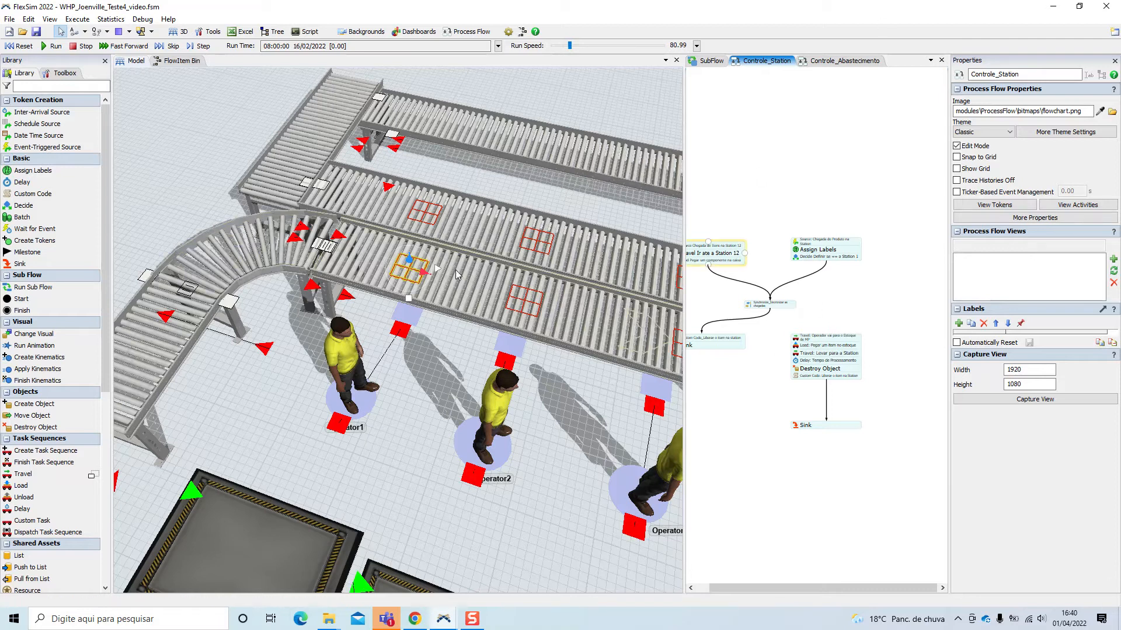
pyautogui.click(395, 302)
pyautogui.click(443, 344)
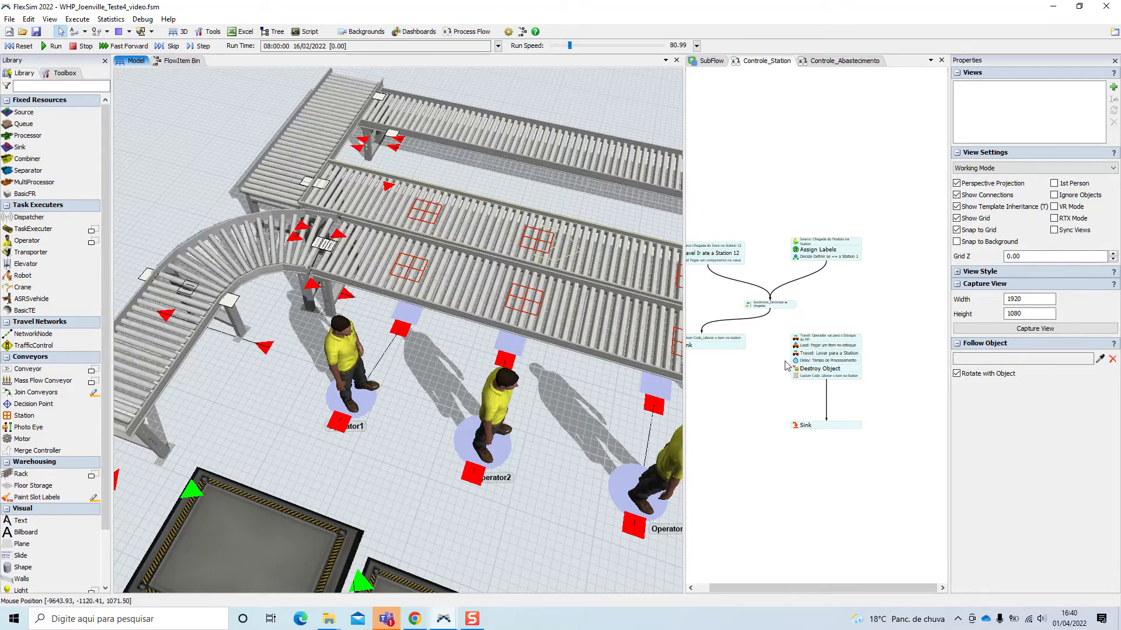
pyautogui.moveTo(871, 401); pyautogui.dragTo(879, 385)
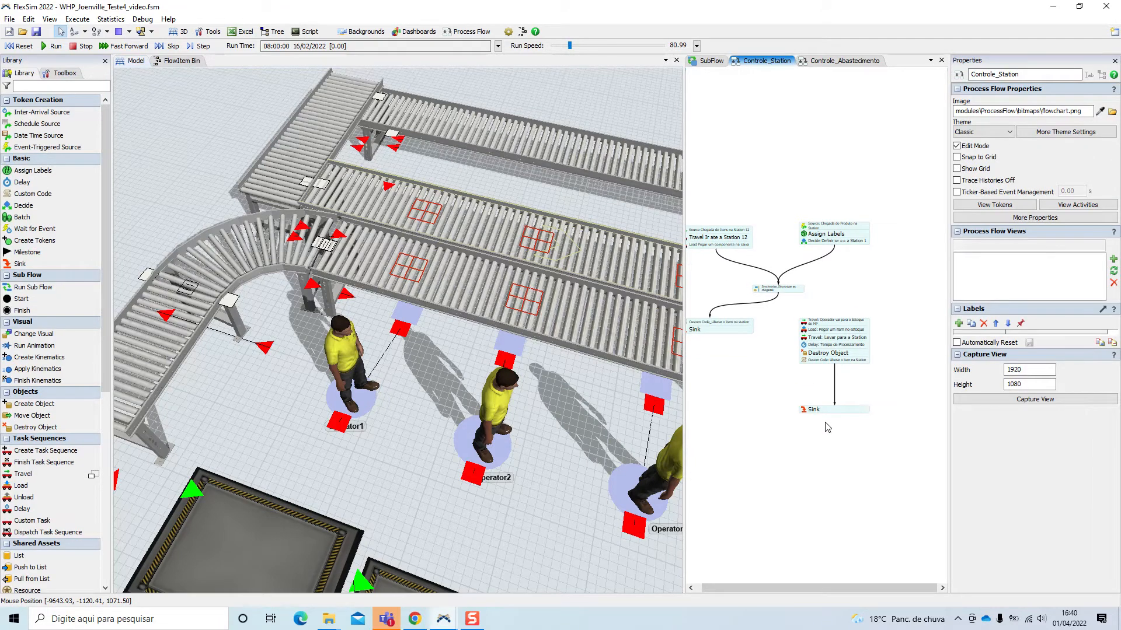
pyautogui.scroll(4, 881, 373)
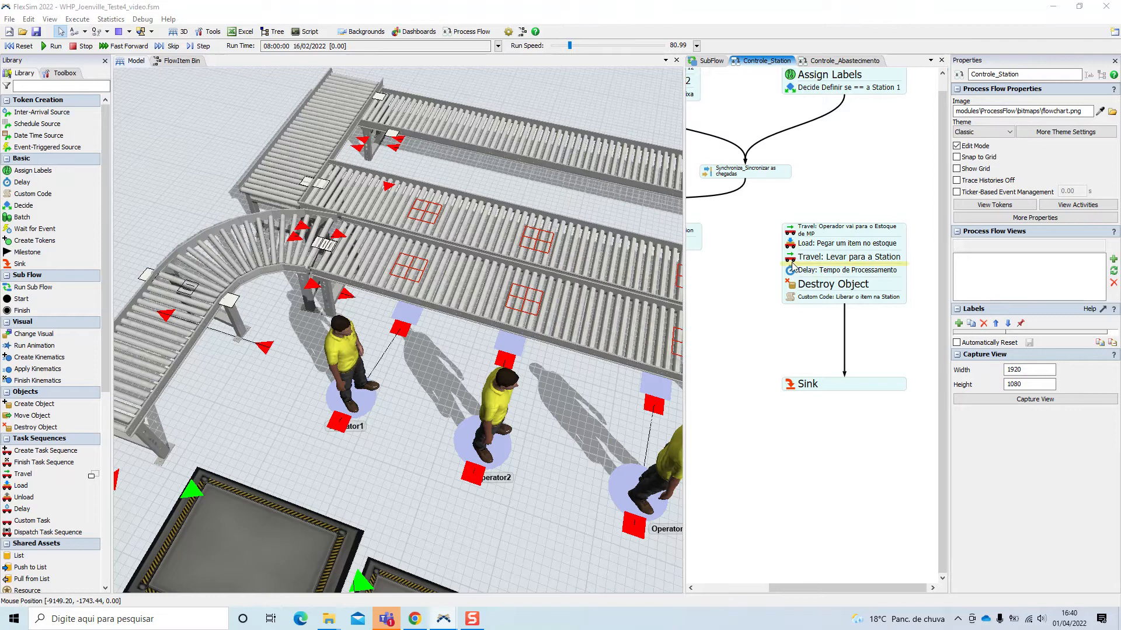
pyautogui.click(793, 266)
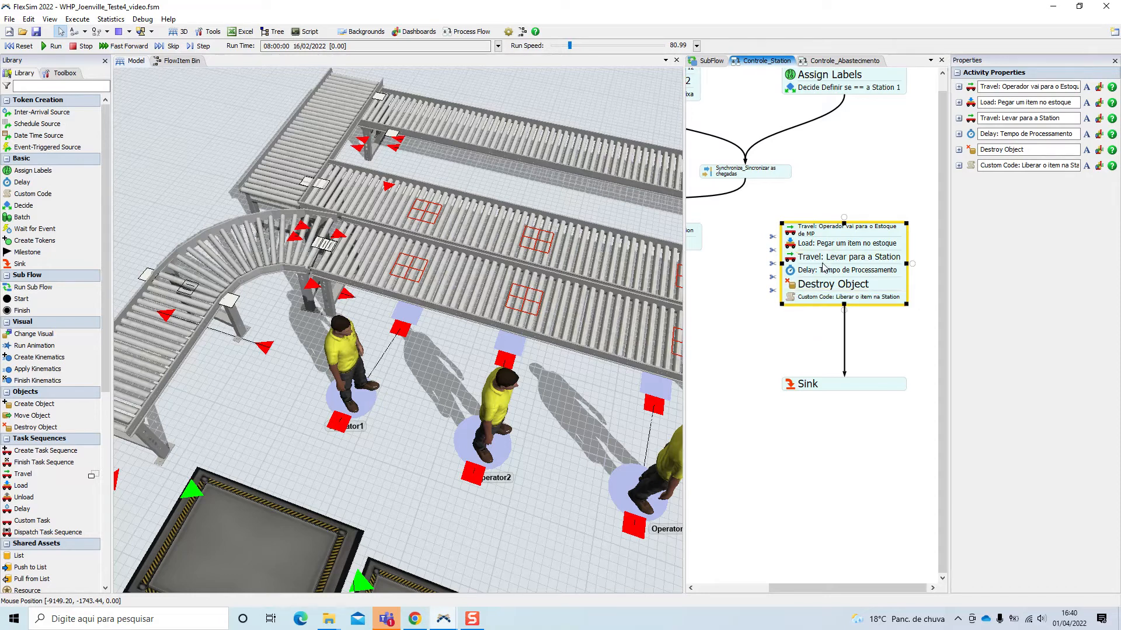
pyautogui.click(773, 251)
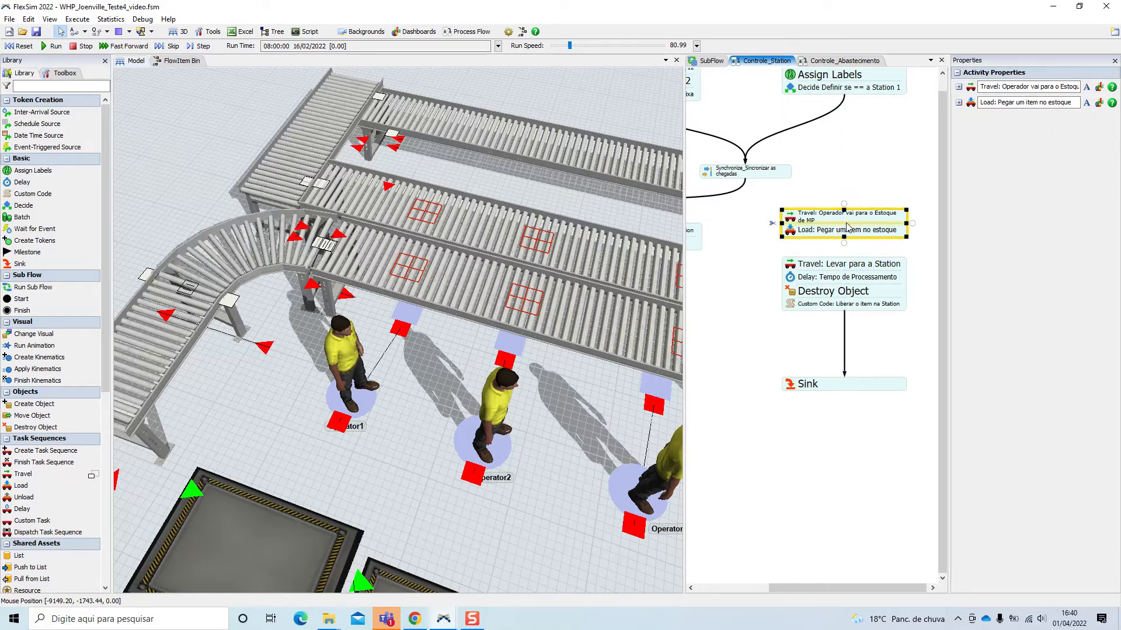
pyautogui.click(757, 309)
# - Connect the Synchronize activity to the "Travel: Levar para a Station" block and move the detached Travel and Load pair aside
pyautogui.moveTo(802, 177); pyautogui.dragTo(839, 180)
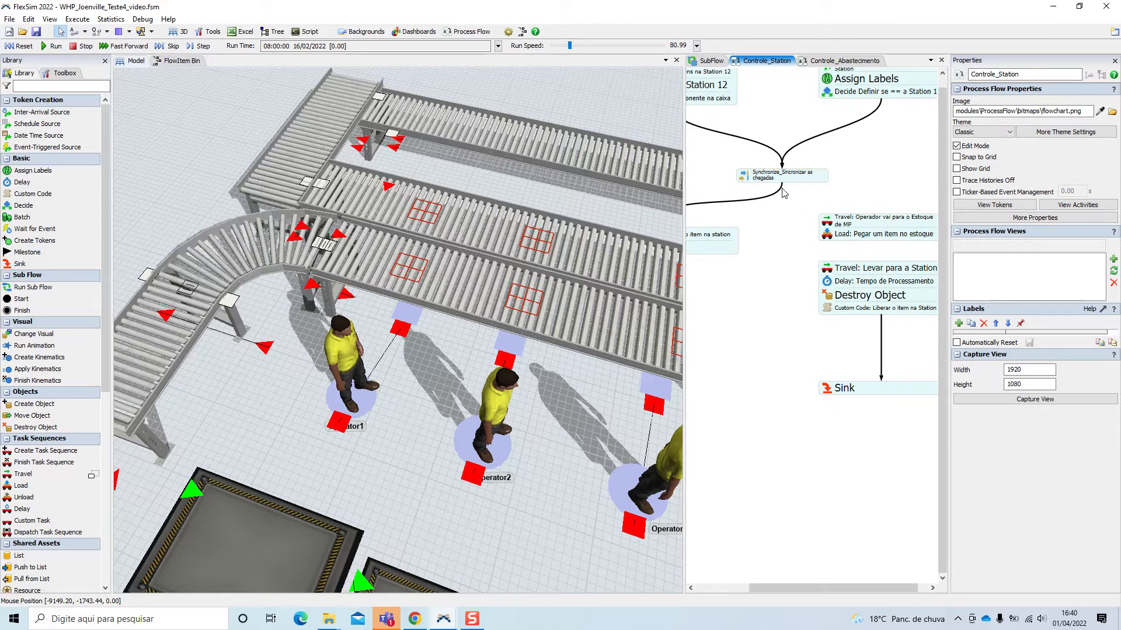
pyautogui.moveTo(790, 186); pyautogui.dragTo(885, 272)
pyautogui.moveTo(904, 222); pyautogui.dragTo(926, 186)
pyautogui.click(886, 160)
pyautogui.scroll(-1, 873, 182)
pyautogui.moveTo(798, 301); pyautogui.dragTo(735, 396)
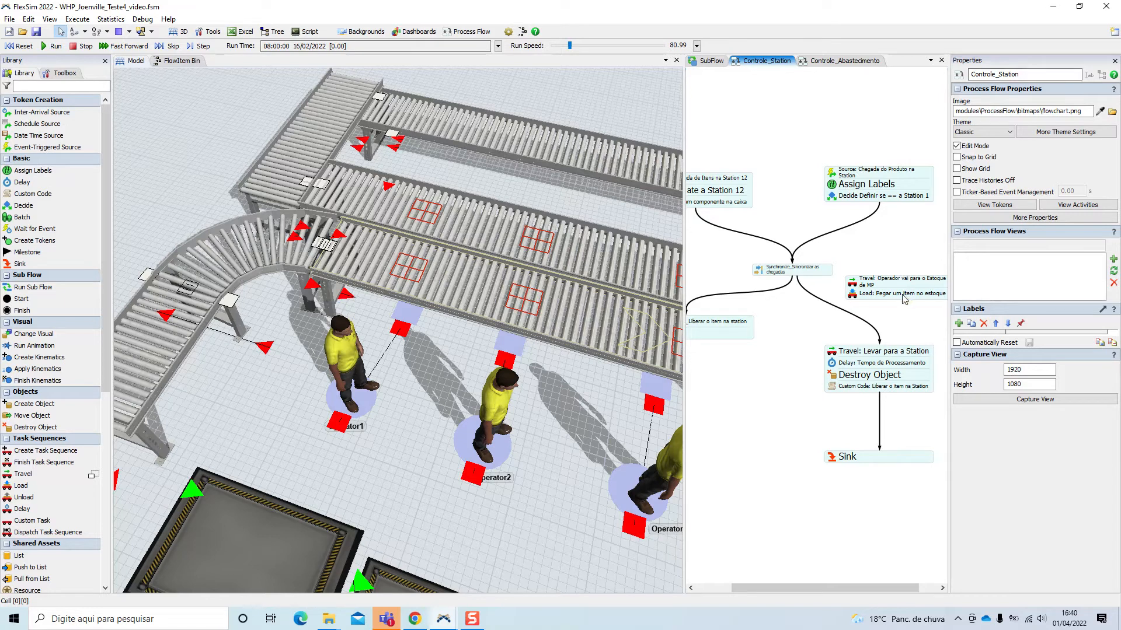
# - Check which object the Estoque label of Station1 references
pyautogui.moveTo(402, 418)
pyautogui.mouseDown(button='right')
pyautogui.moveTo(428, 408)
pyautogui.moveTo(412, 427)
pyautogui.mouseUp(button='right')
pyautogui.moveTo(450, 374)
pyautogui.mouseDown(button='right')
pyautogui.moveTo(445, 388)
pyautogui.moveTo(431, 378)
pyautogui.moveTo(444, 382)
pyautogui.mouseUp(button='right')
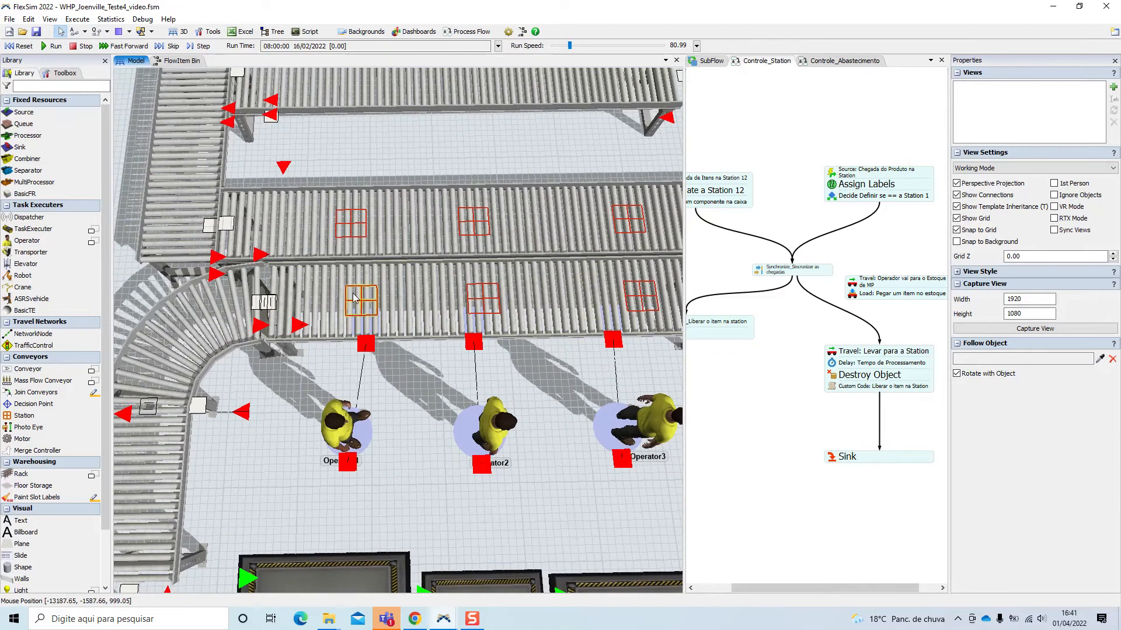
pyautogui.click(364, 302)
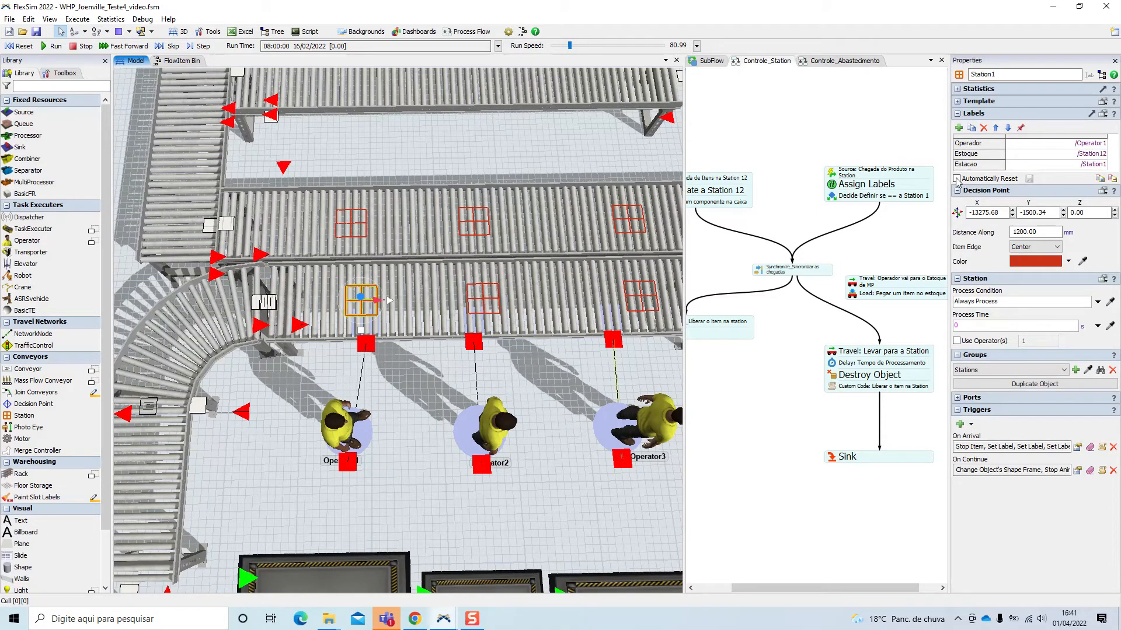
pyautogui.click(1075, 155)
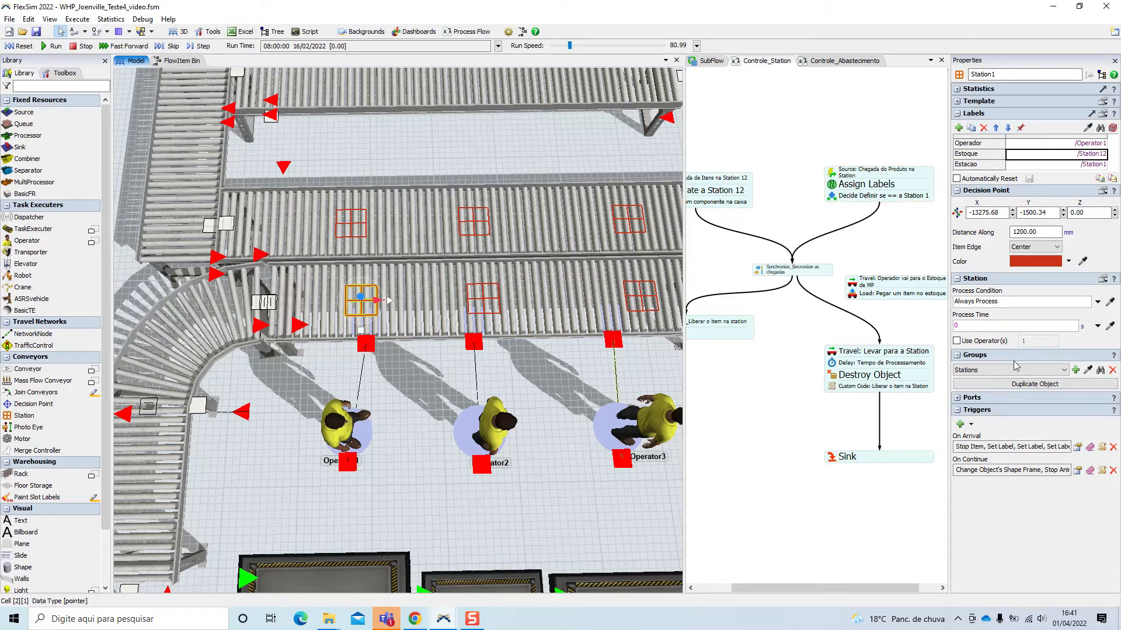
# - Set the Estoque label of Station2 to the Estoque_MP_Linha2 queue
pyautogui.click(480, 297)
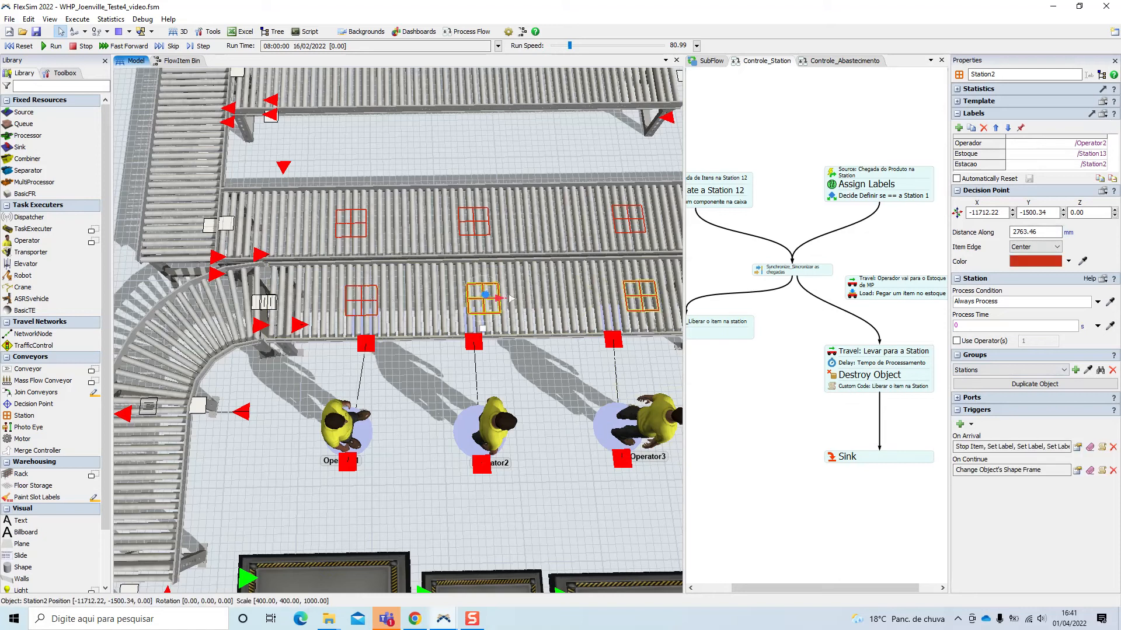
pyautogui.moveTo(572, 478); pyautogui.dragTo(440, 354)
pyautogui.scroll(-2, 439, 355)
pyautogui.click(373, 211)
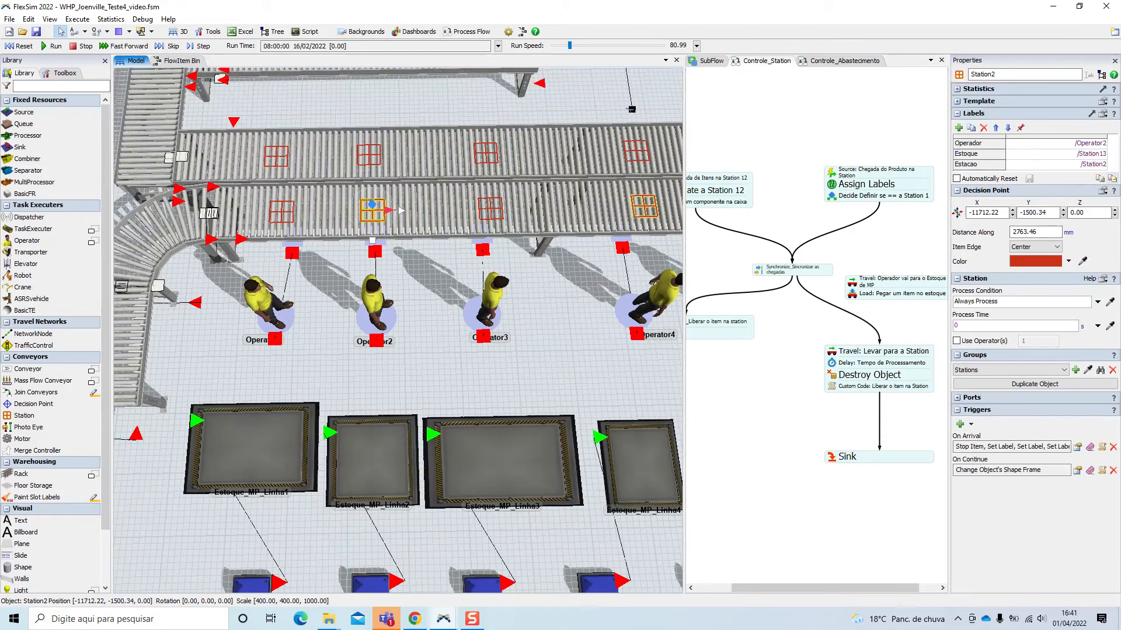
pyautogui.click(1081, 156)
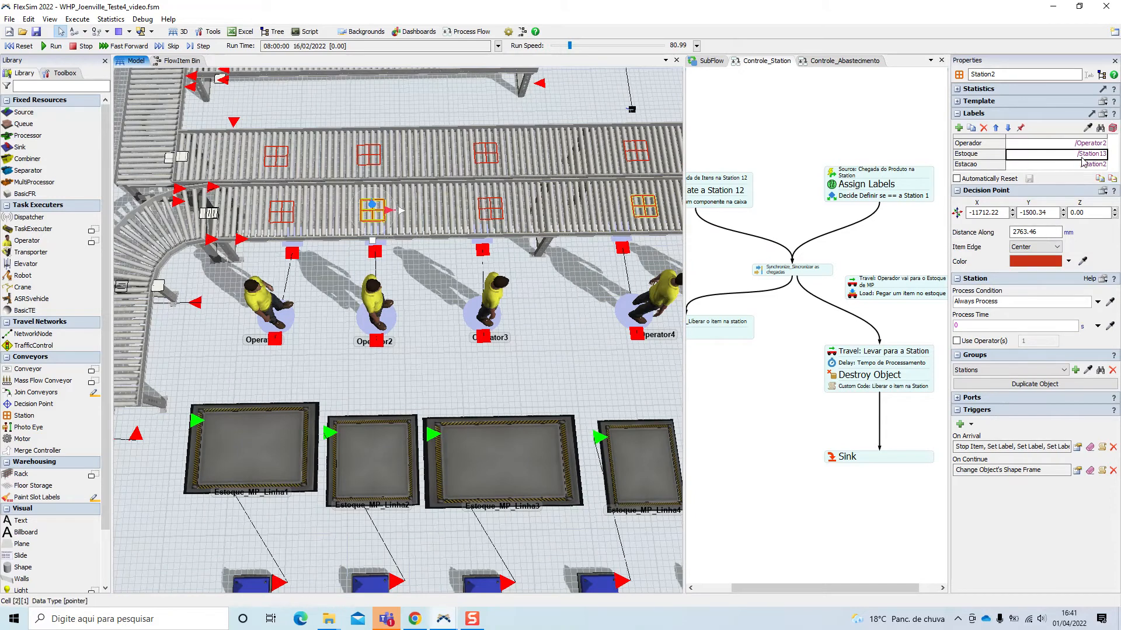
pyautogui.click(1088, 128)
pyautogui.click(373, 461)
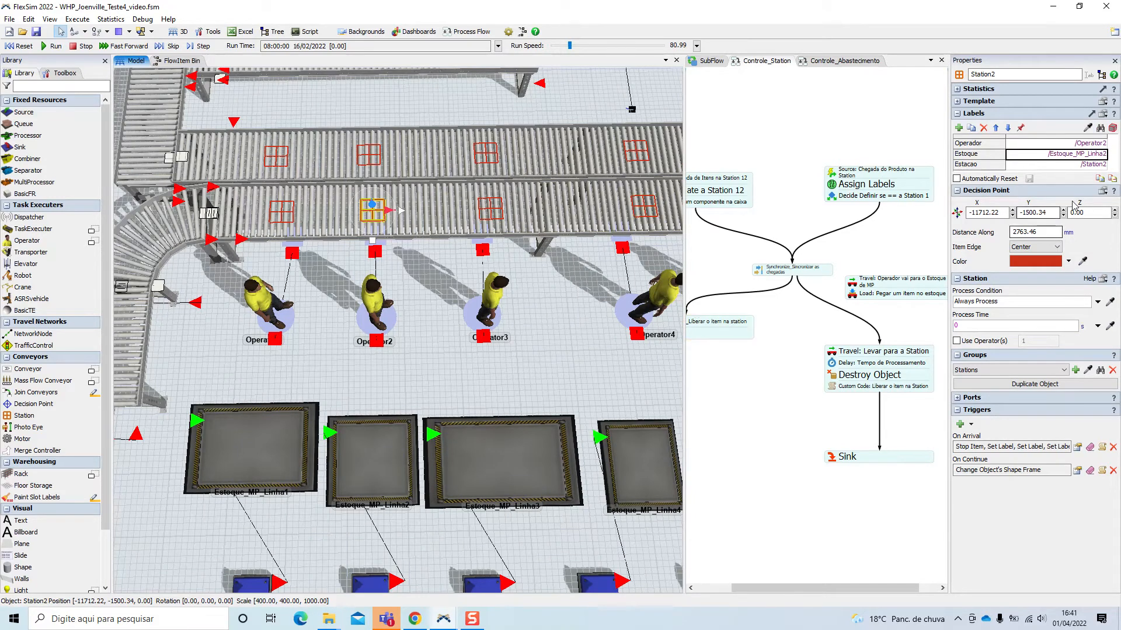
# - Set the Estoque label of Station3 to the Estoque_MP_Linha3 queue
pyautogui.click(490, 208)
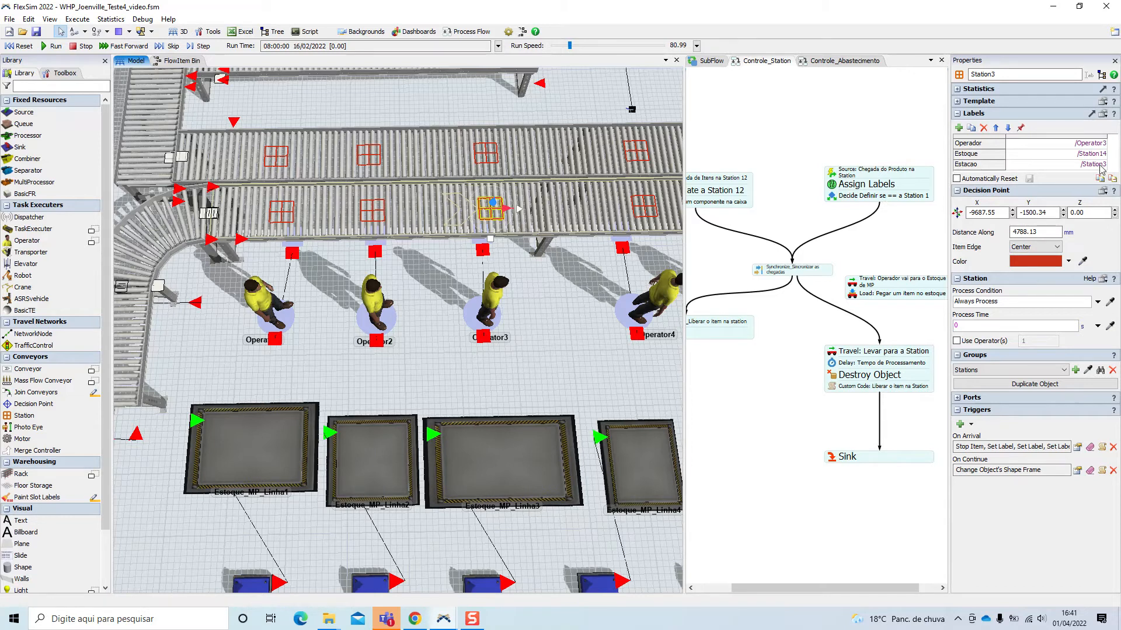
pyautogui.click(1098, 154)
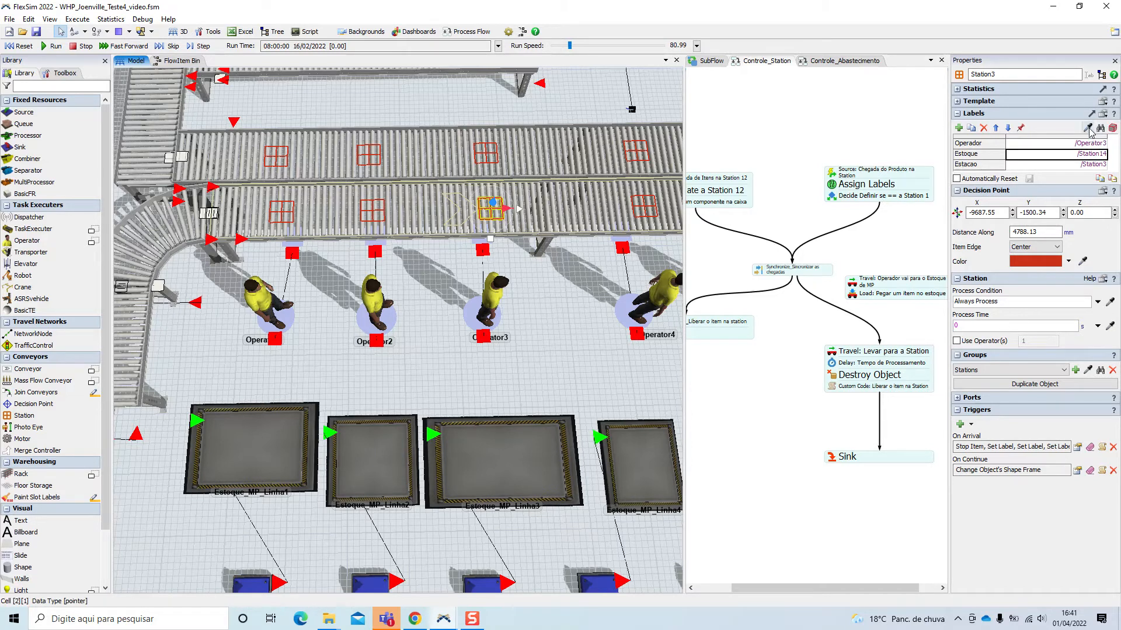
pyautogui.click(569, 385)
# - Set the Estoque label of Station4 to the Estoque_MP_Linha4 queue
pyautogui.moveTo(588, 384); pyautogui.dragTo(342, 350)
pyautogui.click(399, 174)
pyautogui.click(1056, 154)
pyautogui.click(1087, 127)
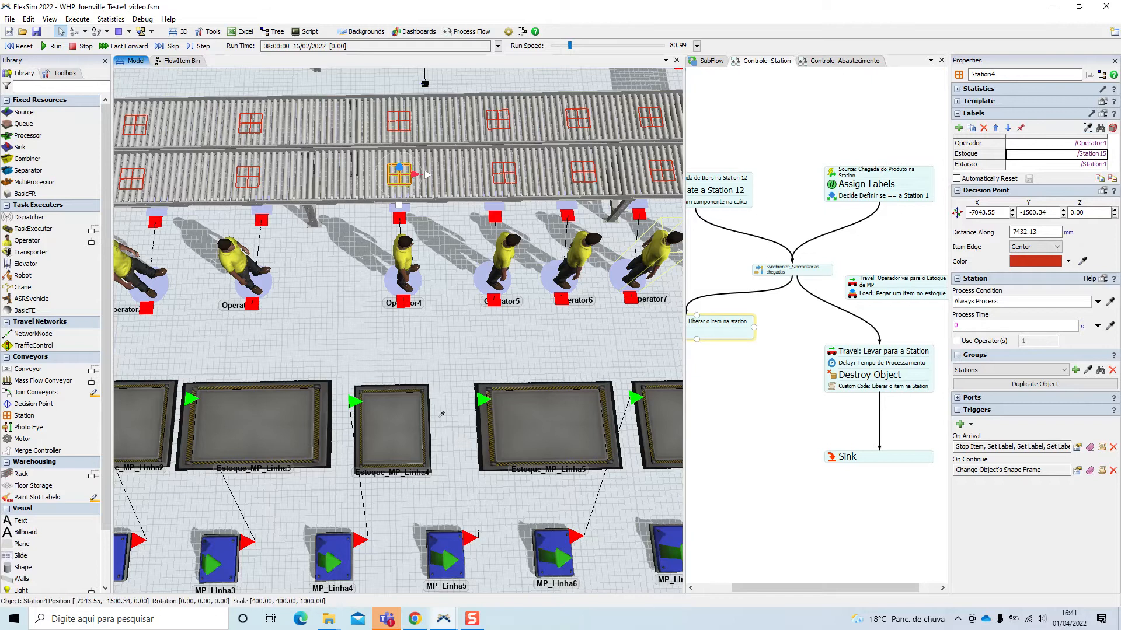
pyautogui.click(408, 416)
# - Set the Estoque label of Station5 to the Estoque_MP_Linha5 queue
pyautogui.click(581, 350)
pyautogui.moveTo(580, 350); pyautogui.dragTo(313, 219)
pyautogui.click(395, 166)
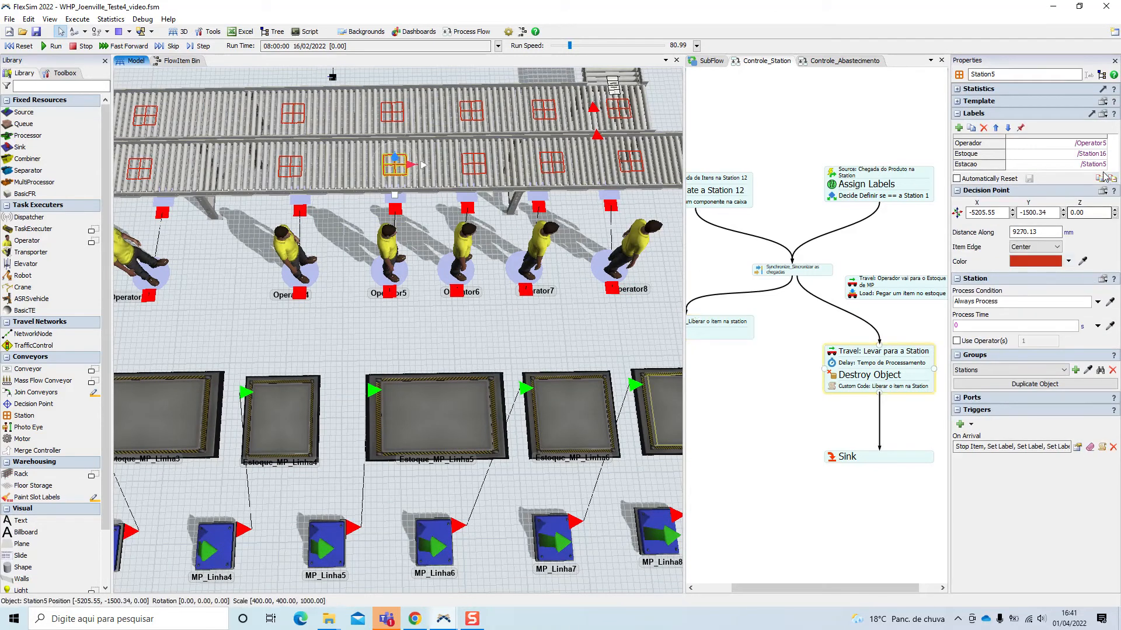
pyautogui.click(1090, 153)
pyautogui.click(1087, 127)
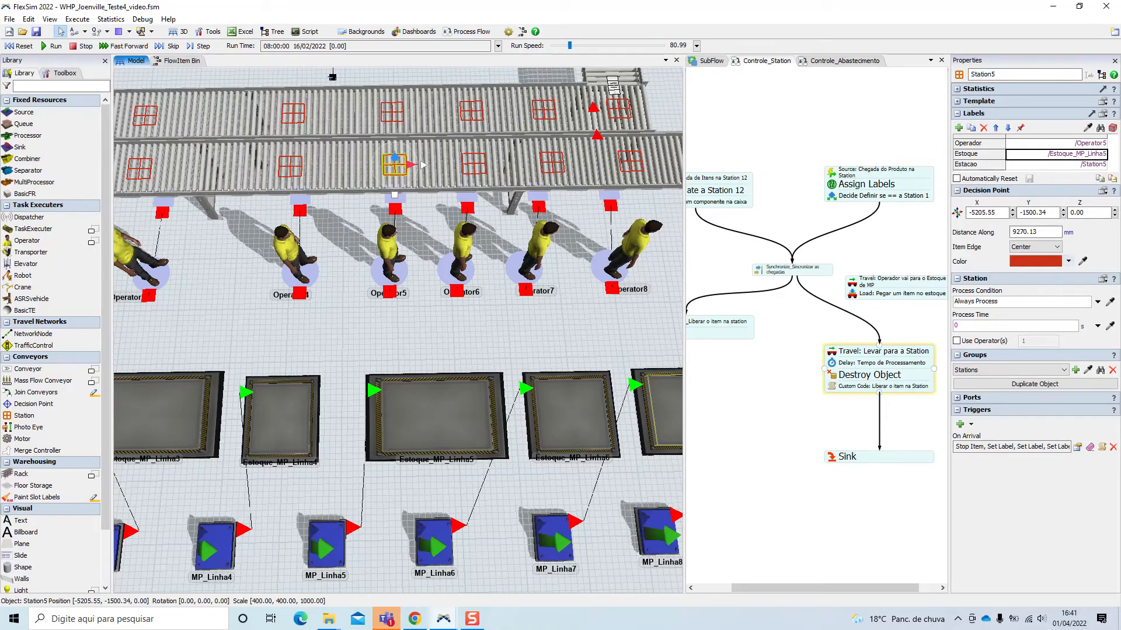
# - Set the Estoque label of Station6 to the Estoque_MP_Linha6 queue
pyautogui.click(531, 340)
pyautogui.click(472, 164)
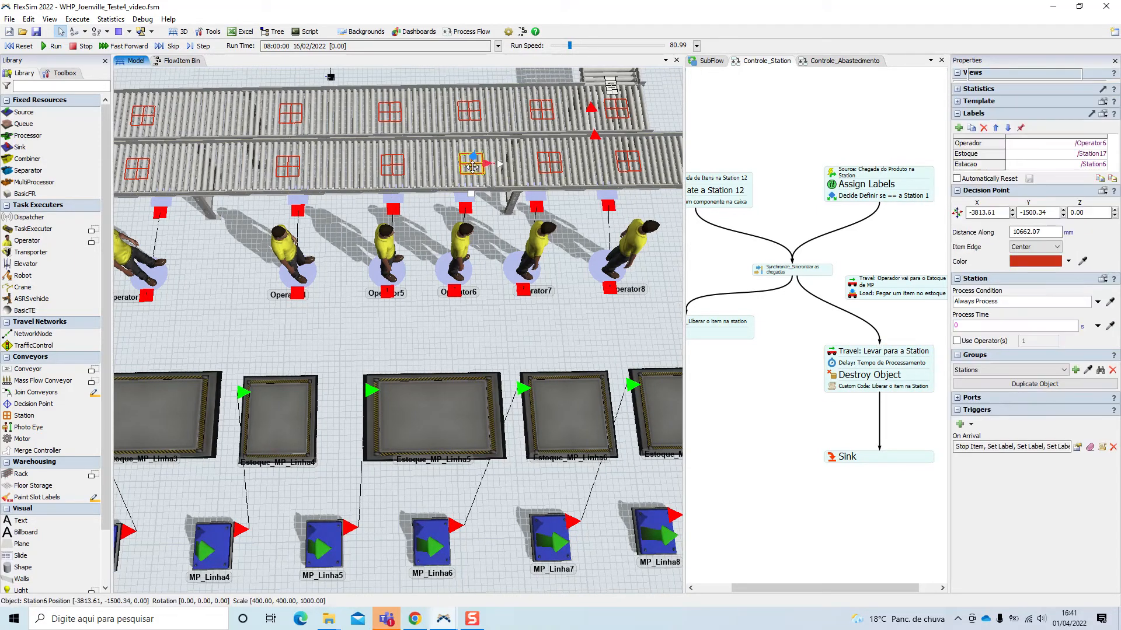
pyautogui.click(1074, 154)
pyautogui.click(1085, 128)
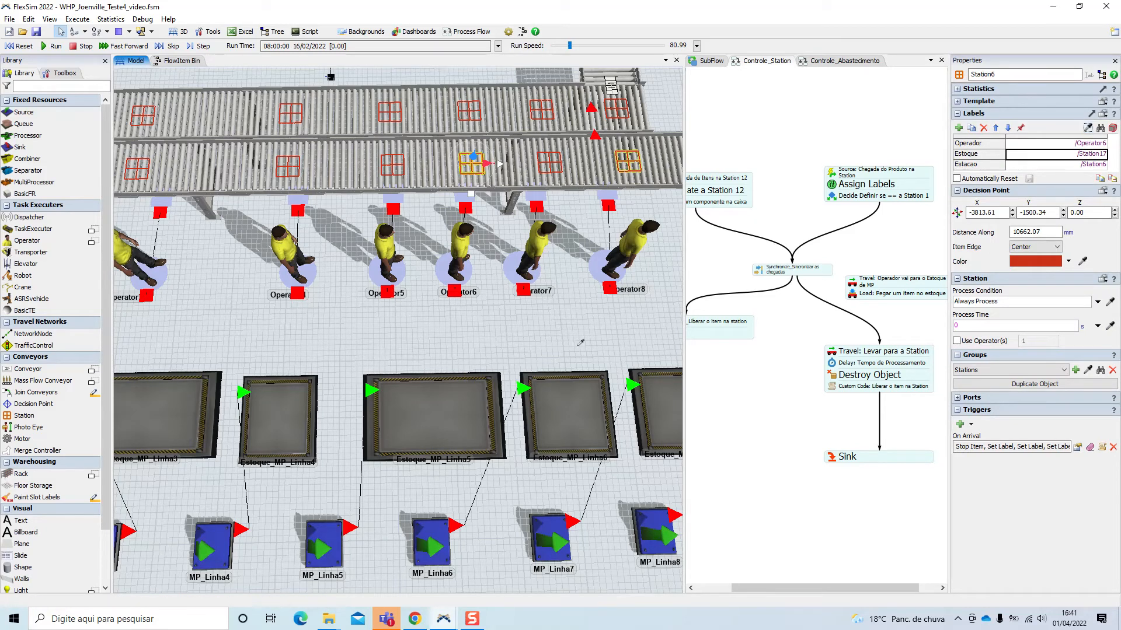
pyautogui.click(564, 394)
# - Set the Estoque label of Station7 to the Estoque_MP_Linha7 queue
pyautogui.moveTo(641, 337); pyautogui.dragTo(524, 335)
pyautogui.click(441, 159)
pyautogui.click(1089, 154)
pyautogui.click(1087, 128)
pyautogui.click(558, 407)
# - Set the Estoque label of Station8 to the Estoque_MP_Linha8 queue
pyautogui.click(640, 312)
pyautogui.click(522, 158)
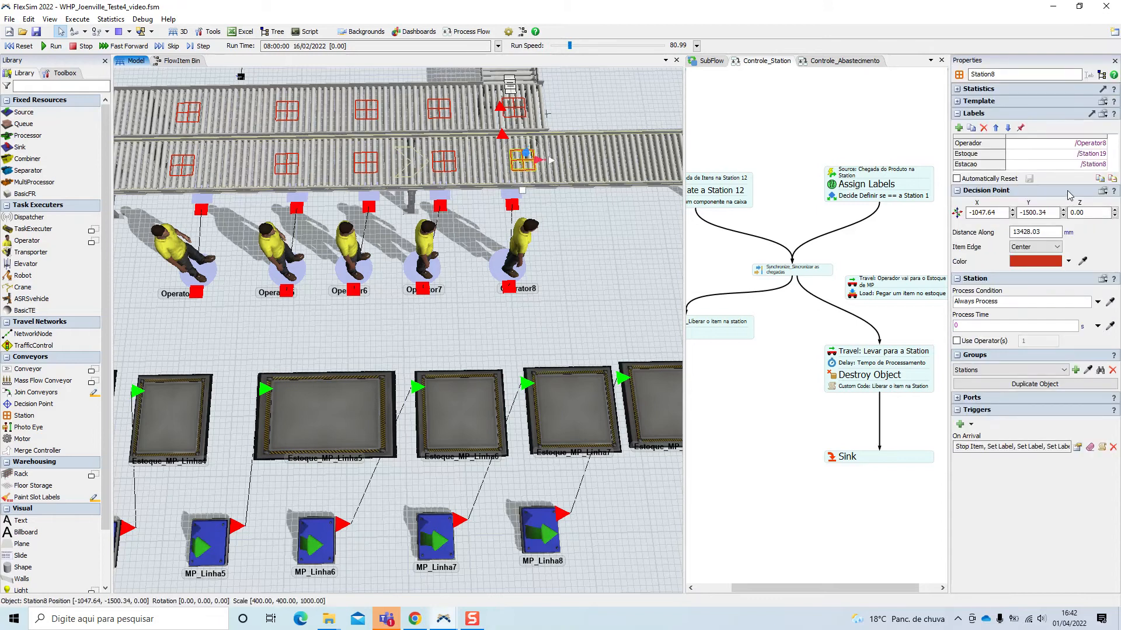
pyautogui.click(1096, 155)
pyautogui.click(1087, 127)
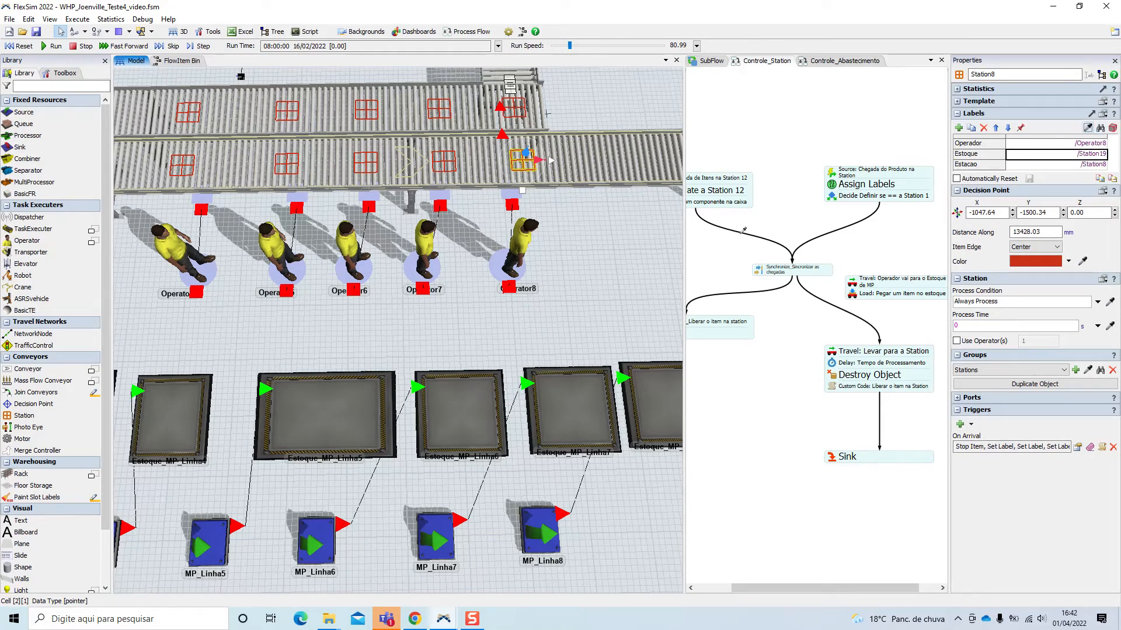
pyautogui.click(649, 310)
# - Reposition the "Travel: Levar para a Station" block slightly higher, between the Synchronize activity and its Sink
pyautogui.scroll(-2, 724, 339)
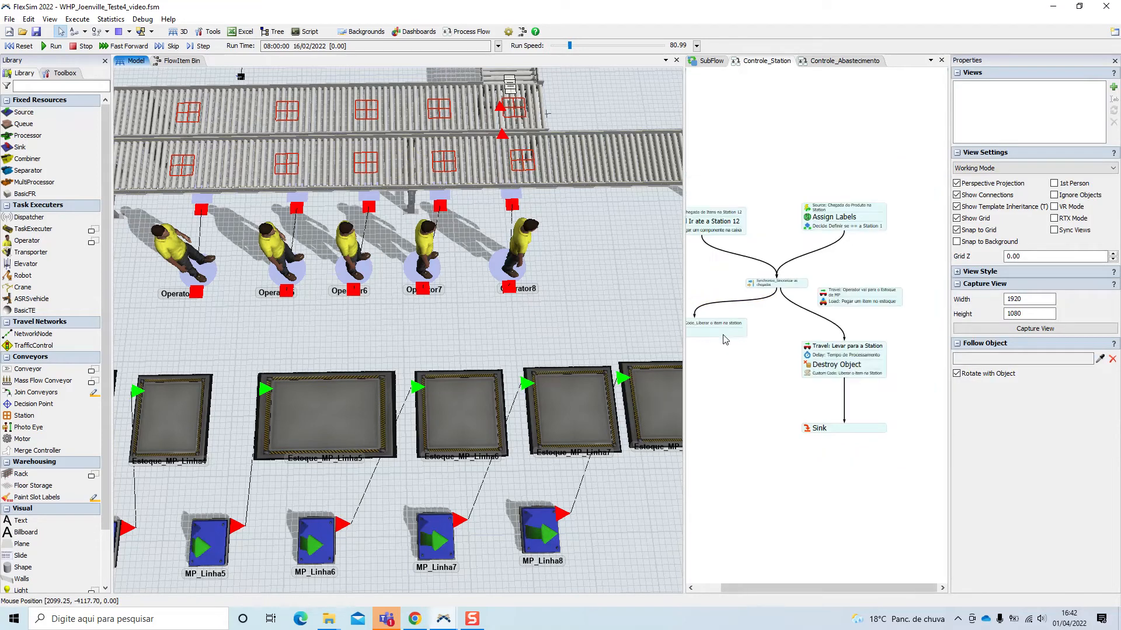
pyautogui.click(758, 380)
pyautogui.moveTo(811, 373); pyautogui.dragTo(868, 365)
pyautogui.moveTo(928, 338); pyautogui.dragTo(873, 344)
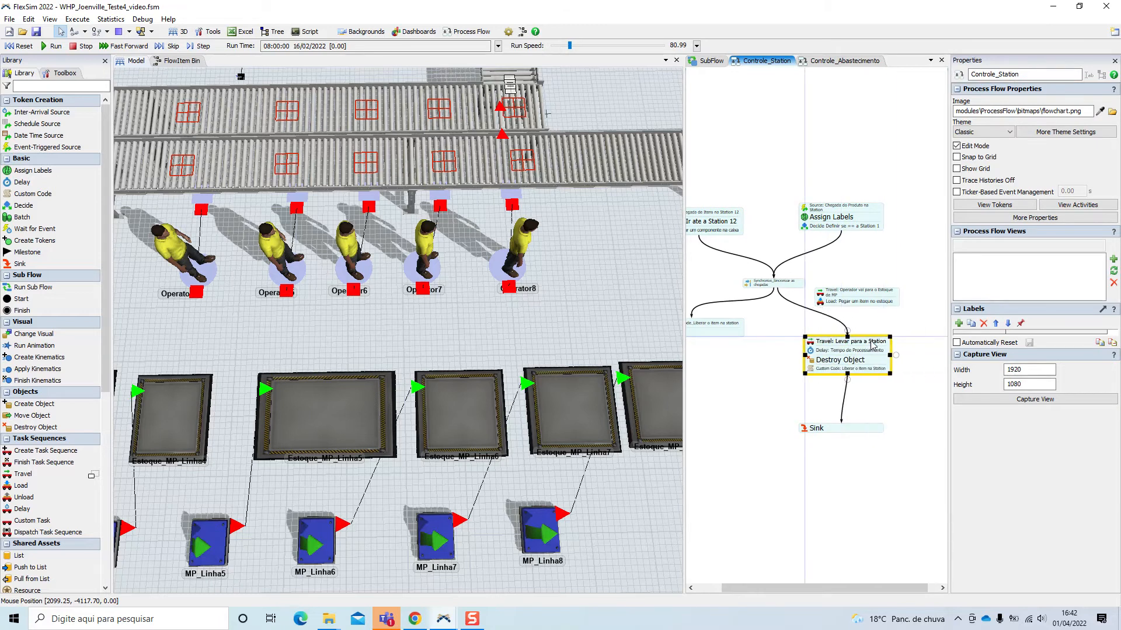
pyautogui.doubleClick(810, 347)
pyautogui.click(811, 348)
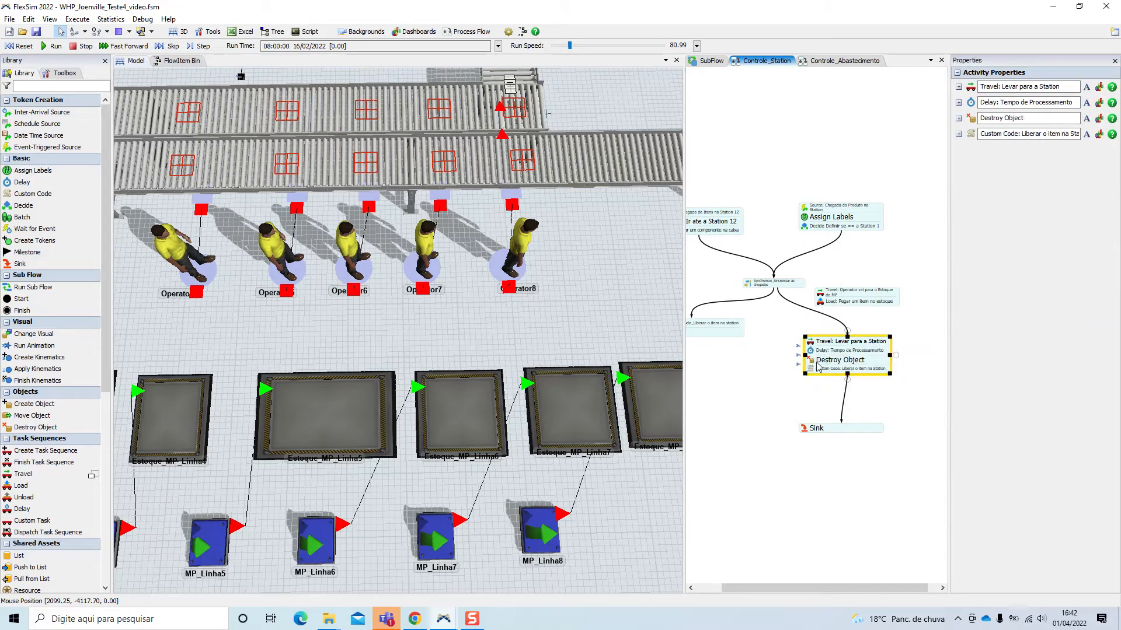
pyautogui.click(872, 416)
pyautogui.scroll(-3, 601, 306)
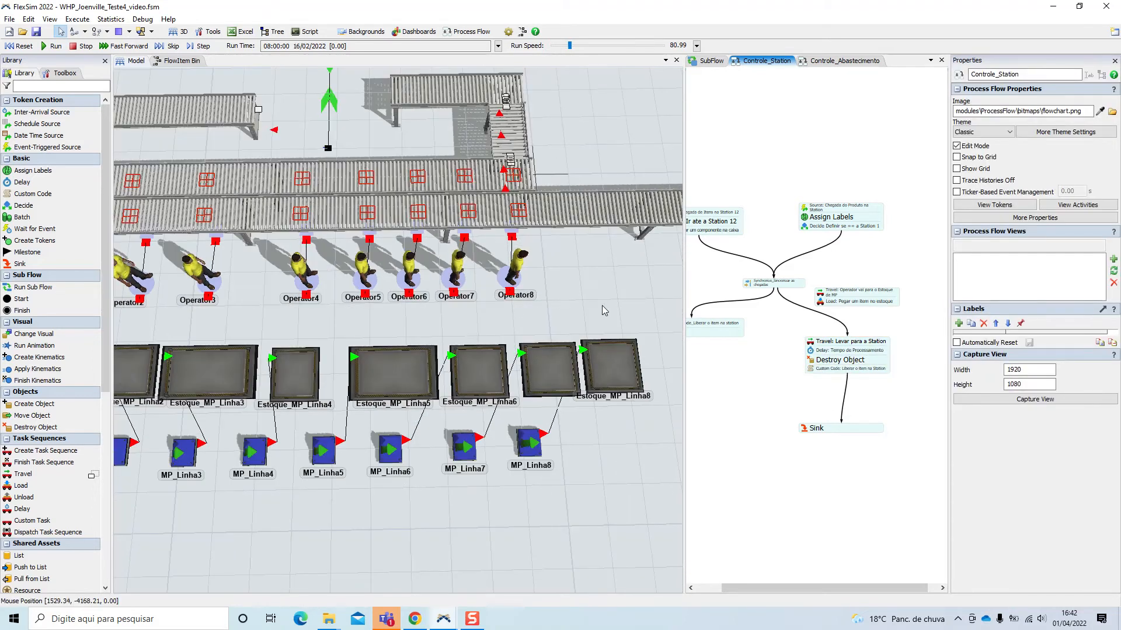
pyautogui.moveTo(360, 316); pyautogui.dragTo(424, 344)
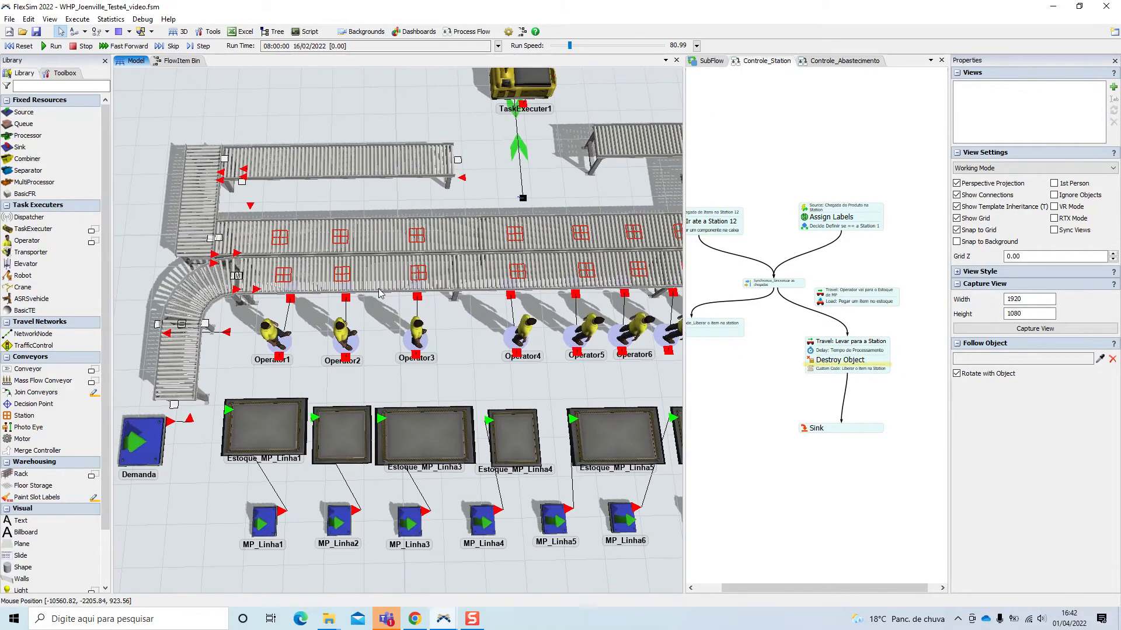
# - Save the model and run the simulation to test the Controle_Station flow
pyautogui.click(899, 263)
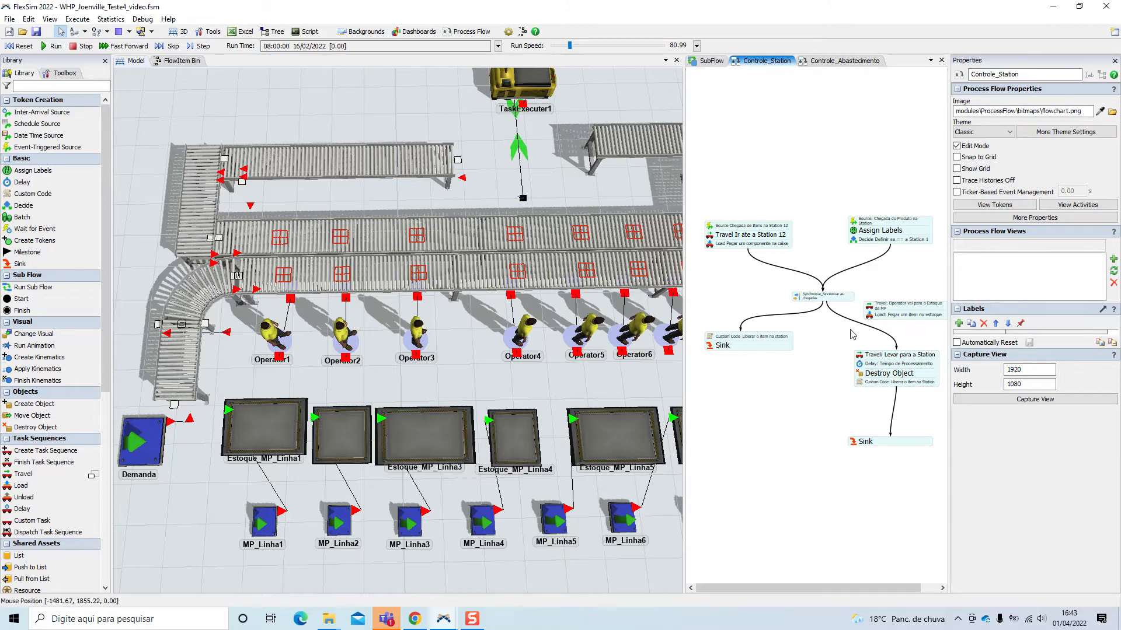
pyautogui.scroll(-2, 823, 318)
pyautogui.scroll(2, 825, 318)
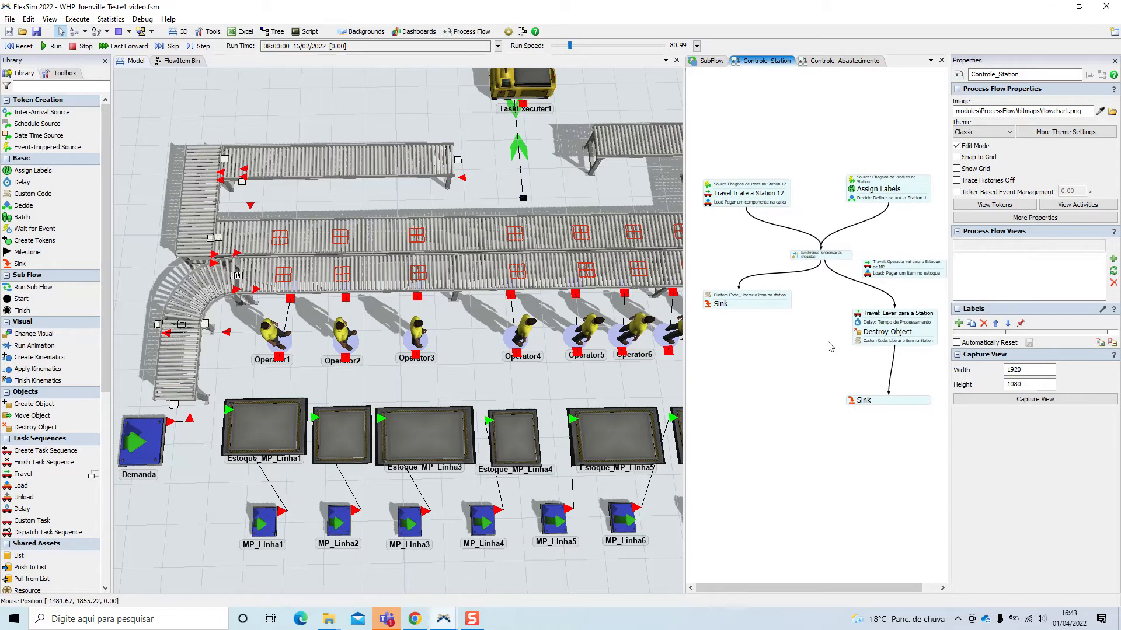
pyautogui.click(33, 33)
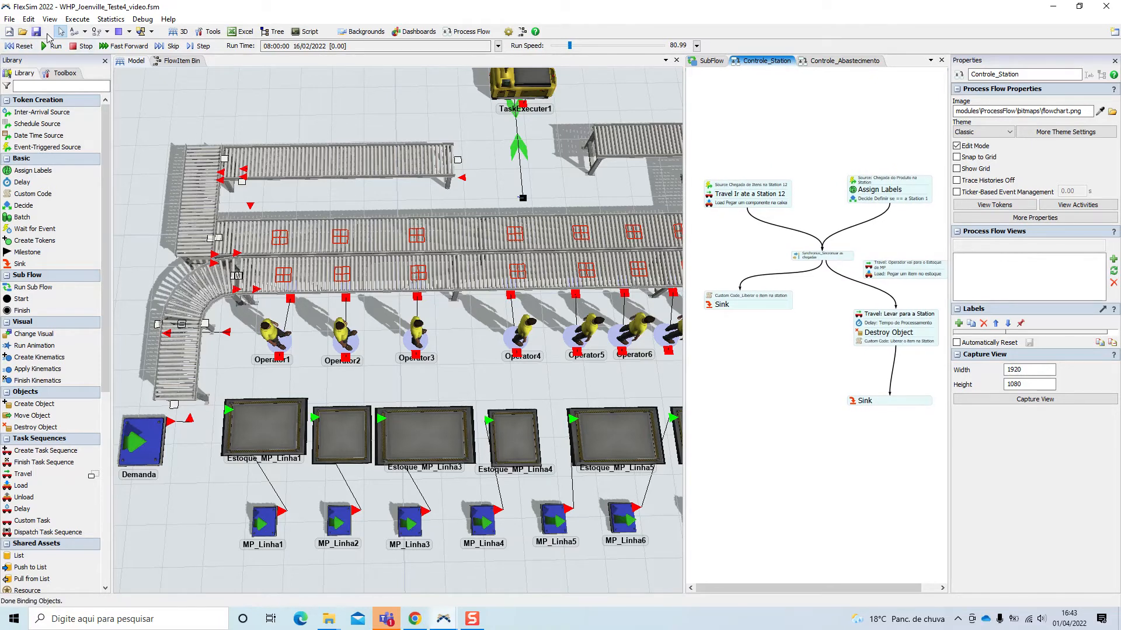
pyautogui.click(55, 47)
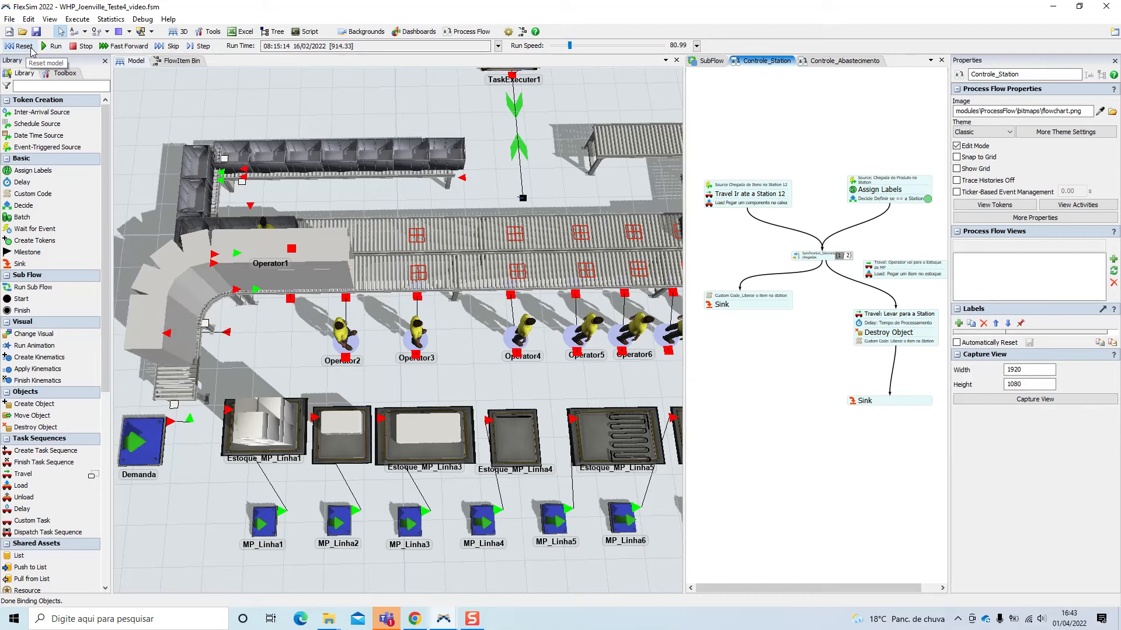
# - Reset the model and rerun the simulation to examine Operator1's handling of items at the first stations, ending with a reset
pyautogui.click(24, 47)
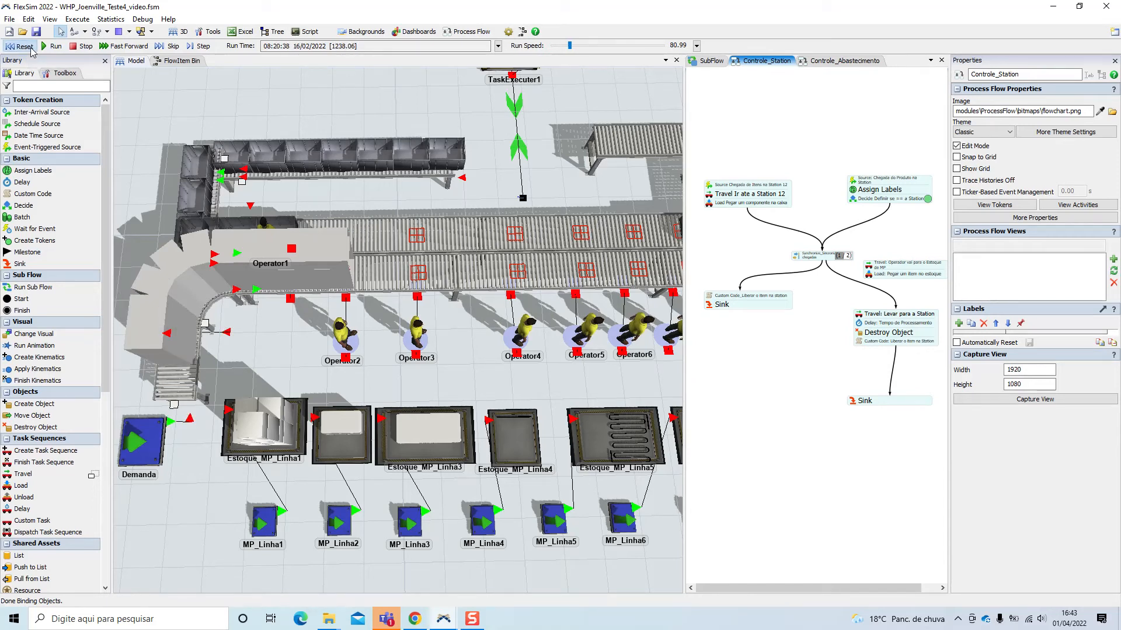
pyautogui.click(24, 46)
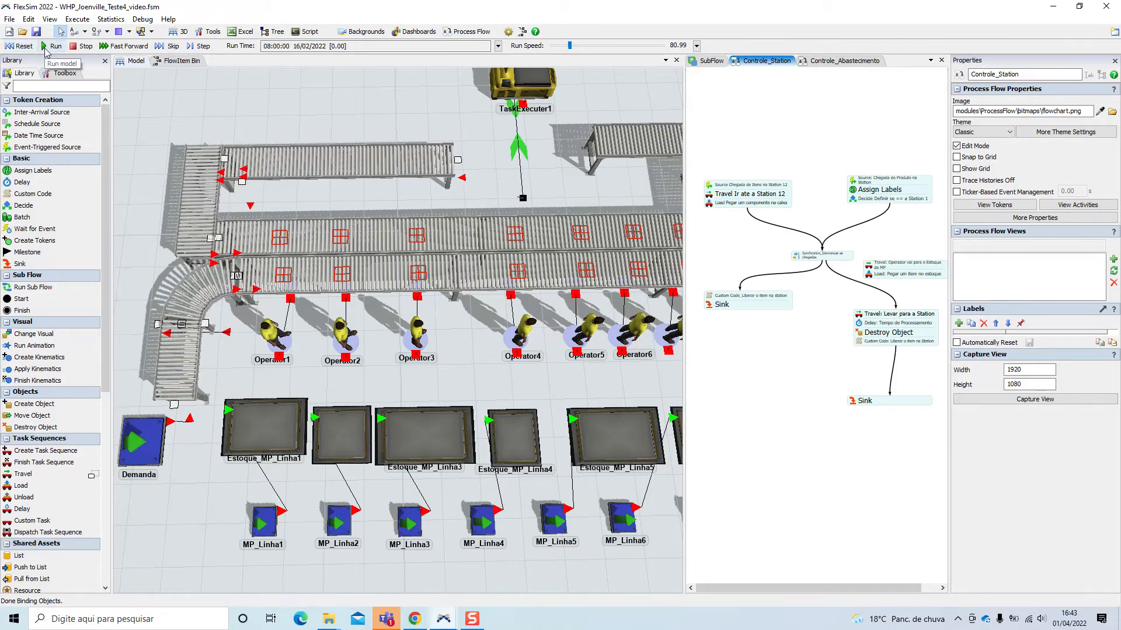
pyautogui.click(47, 47)
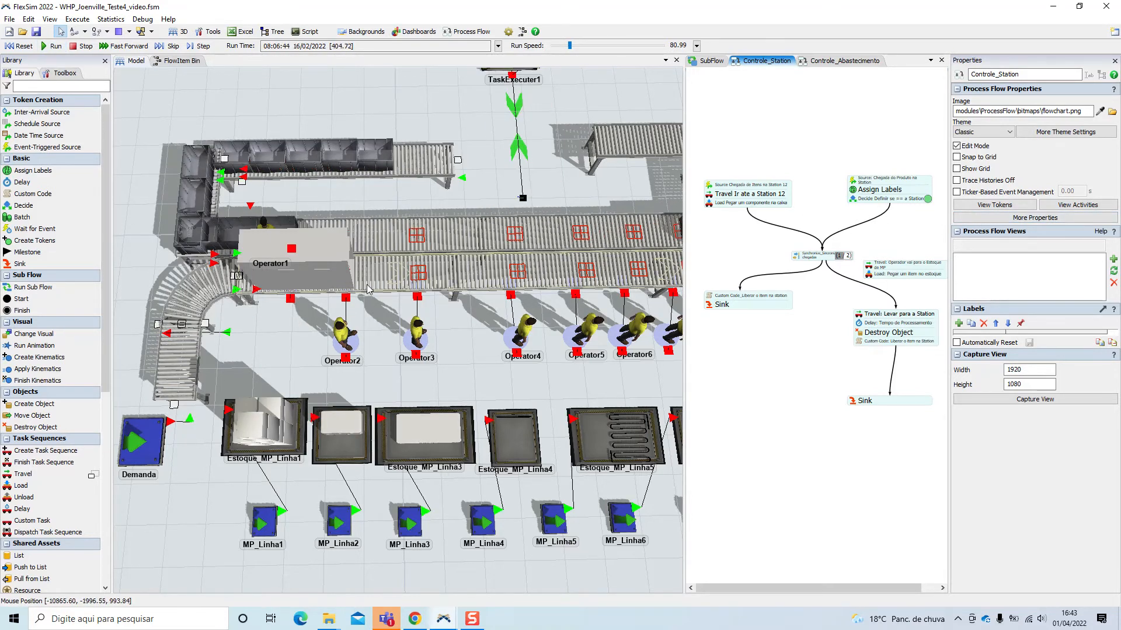
pyautogui.scroll(5, 297, 243)
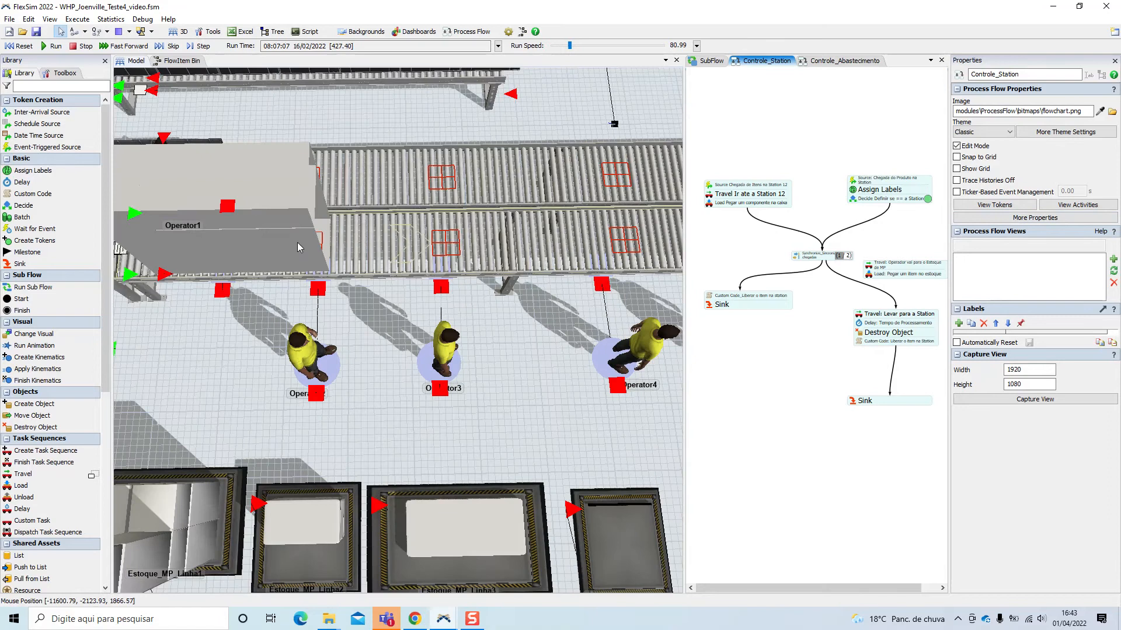
pyautogui.click(21, 46)
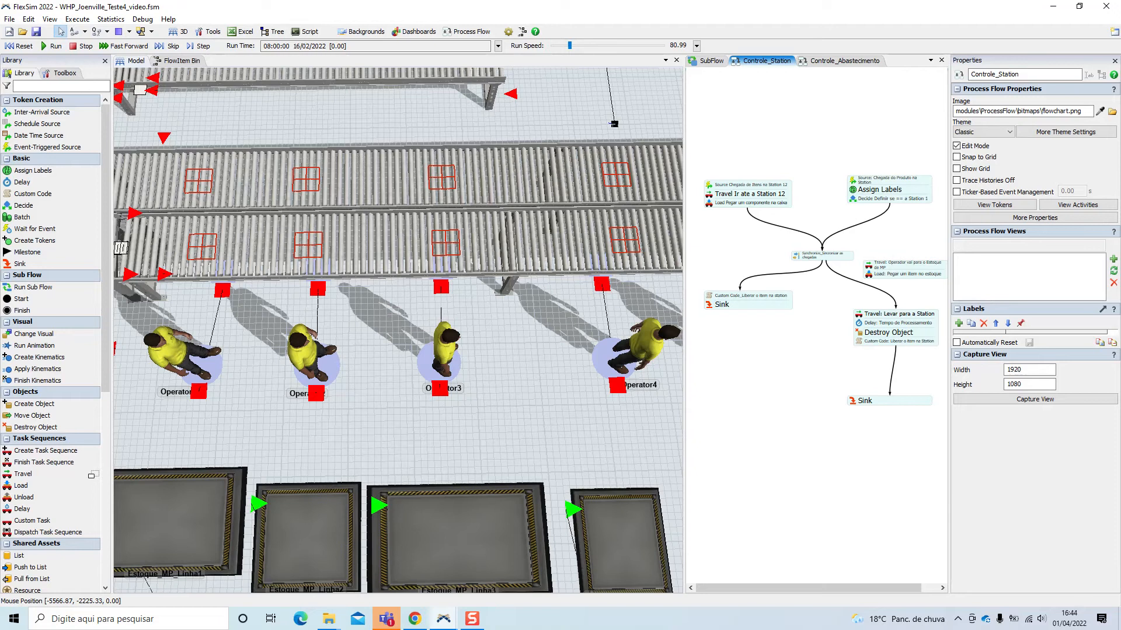
# - Review the condition and the true and false outputs of the "Decide Definir se == a Station 1" activity
pyautogui.moveTo(228, 296); pyautogui.dragTo(352, 296)
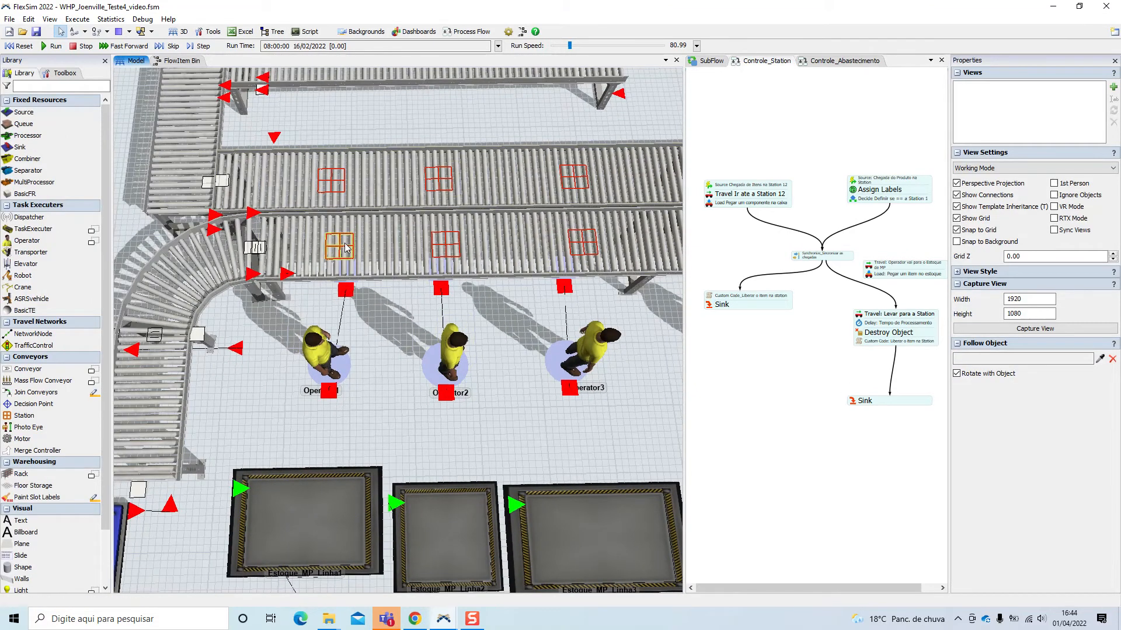
pyautogui.scroll(-3, 344, 269)
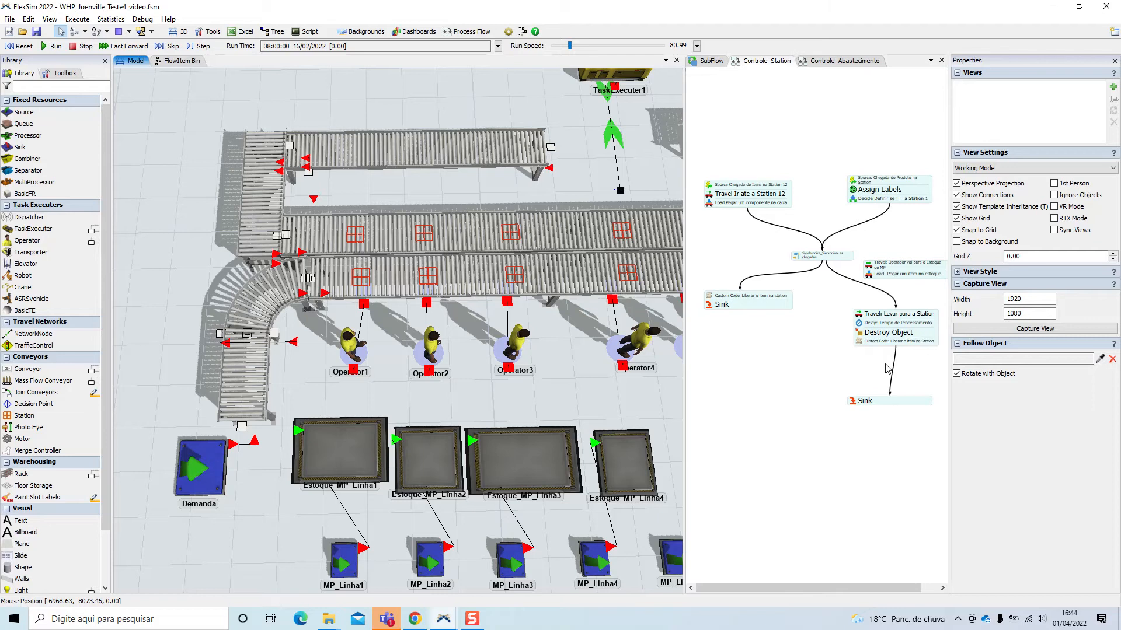
pyautogui.moveTo(787, 362); pyautogui.dragTo(712, 358)
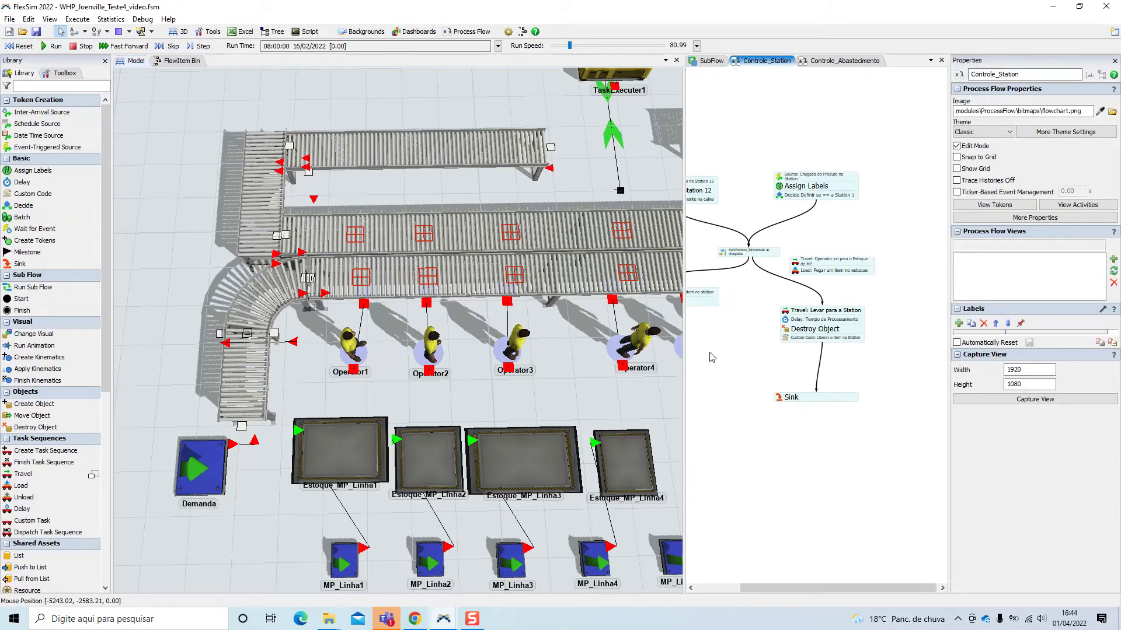
pyautogui.doubleClick(784, 196)
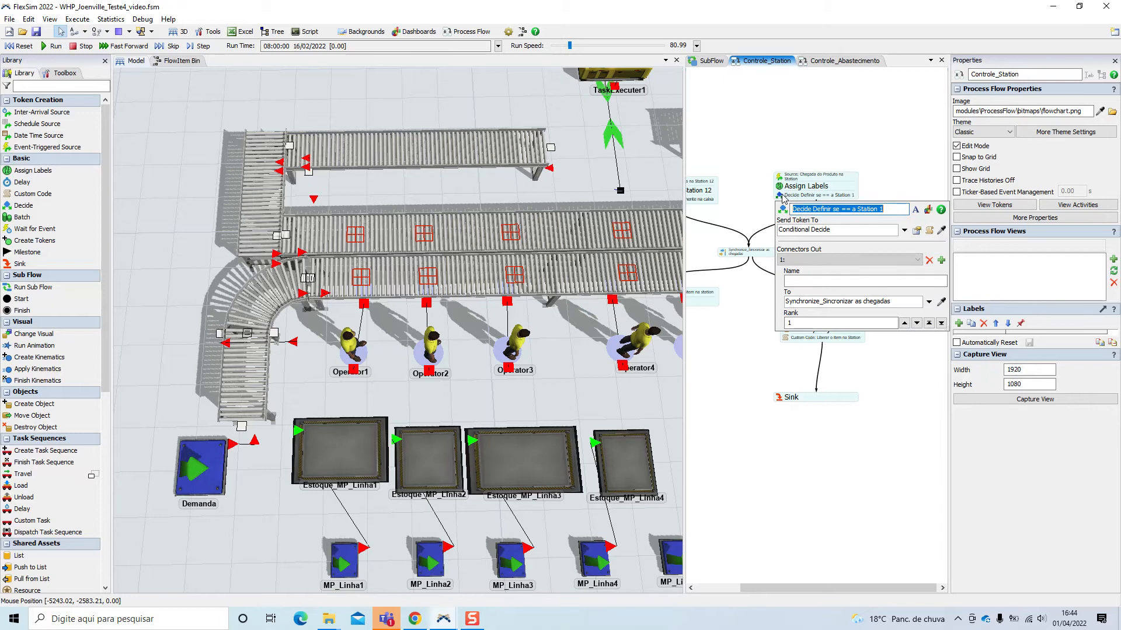
pyautogui.click(916, 230)
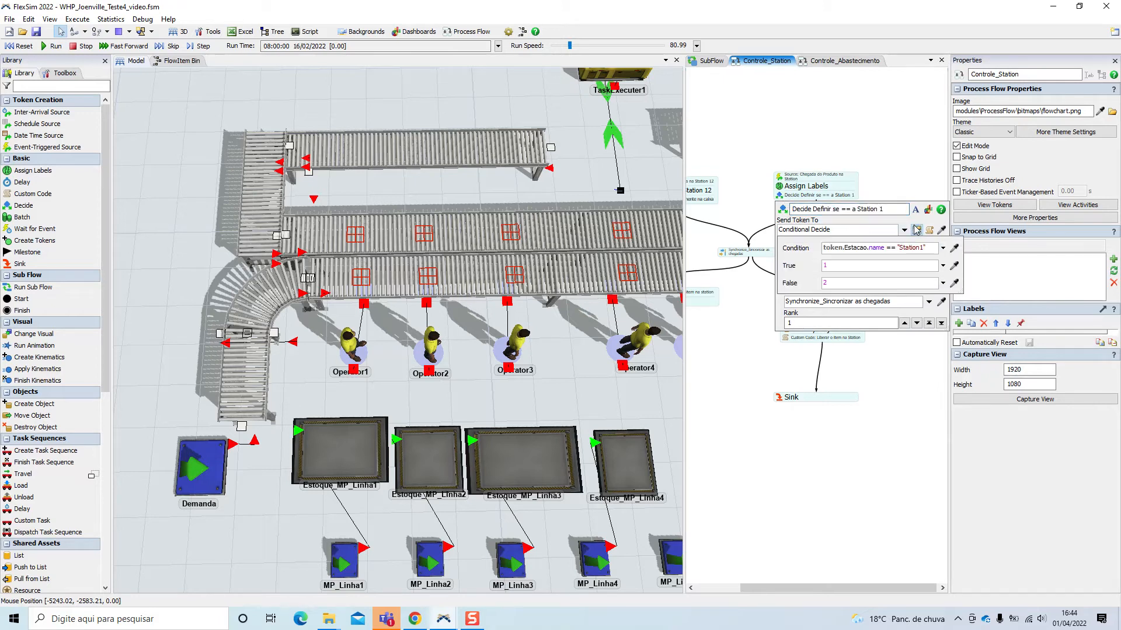
pyautogui.doubleClick(911, 248)
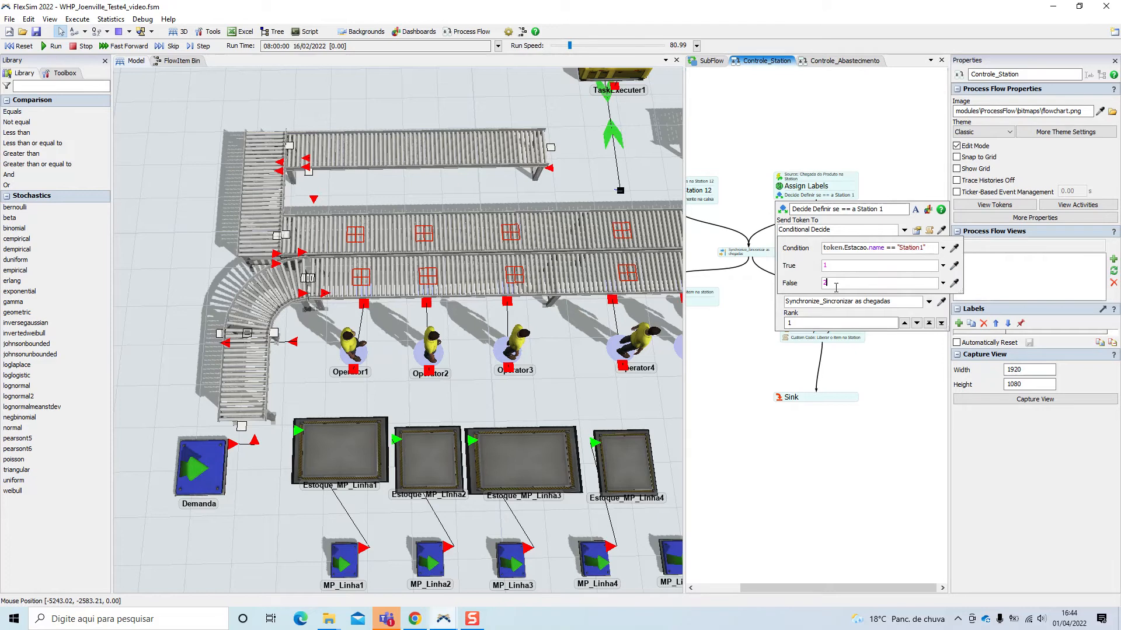
pyautogui.click(911, 186)
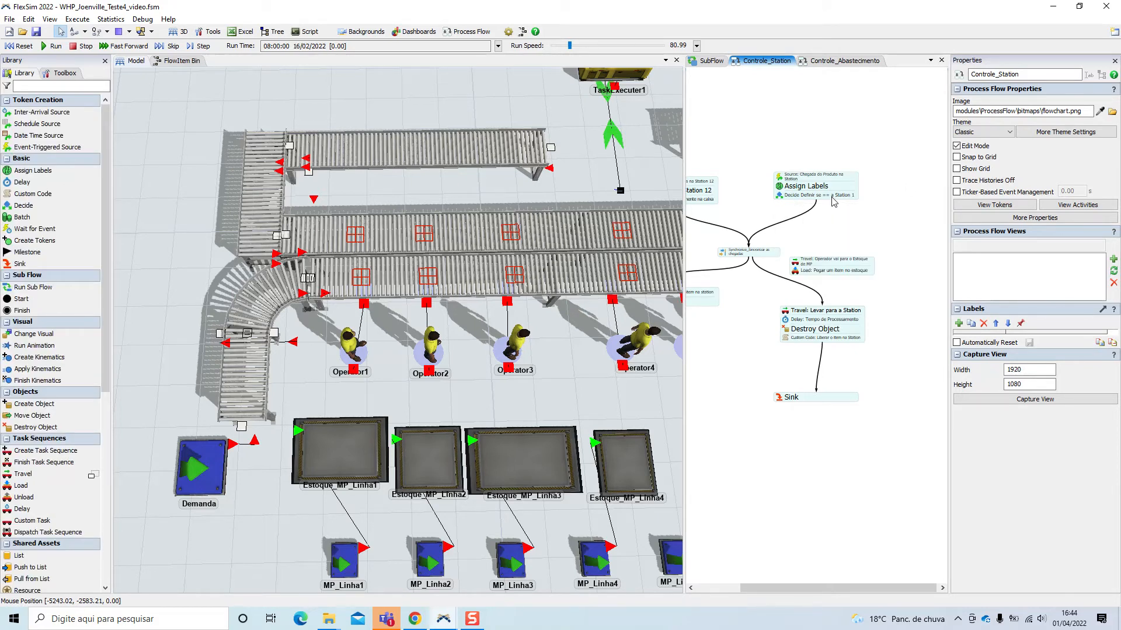
# - Connect the "Decide Definir se == a Station 1" activity to the "Travel: Operador vai para o Estoque de MP" block
pyautogui.moveTo(828, 203); pyautogui.dragTo(846, 265)
pyautogui.click(833, 222)
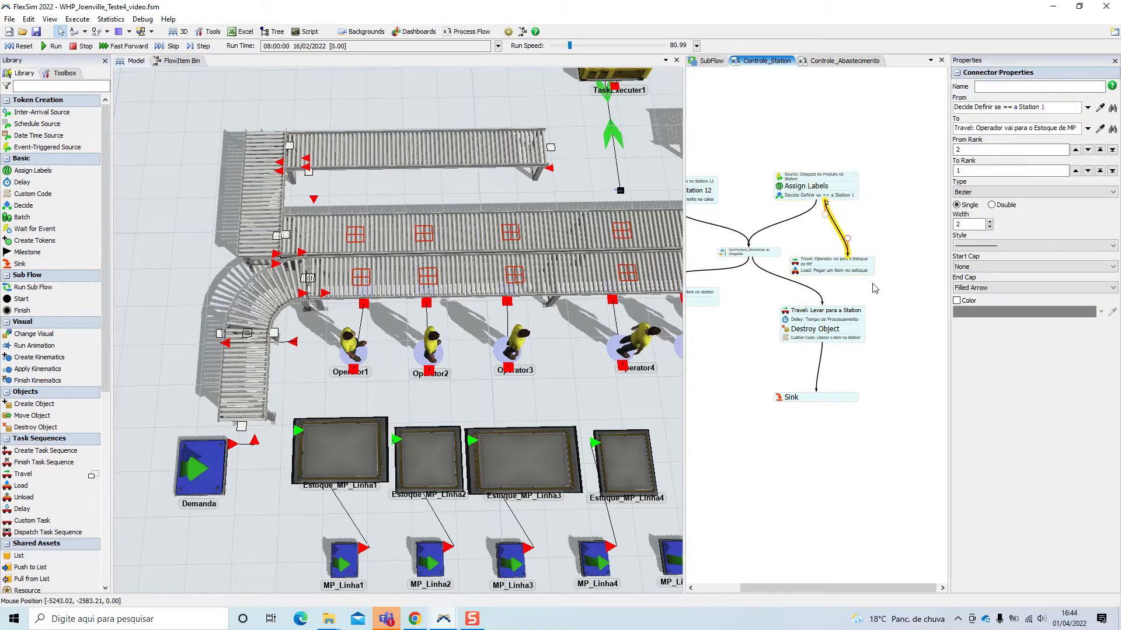
pyautogui.click(897, 238)
pyautogui.scroll(1, 840, 222)
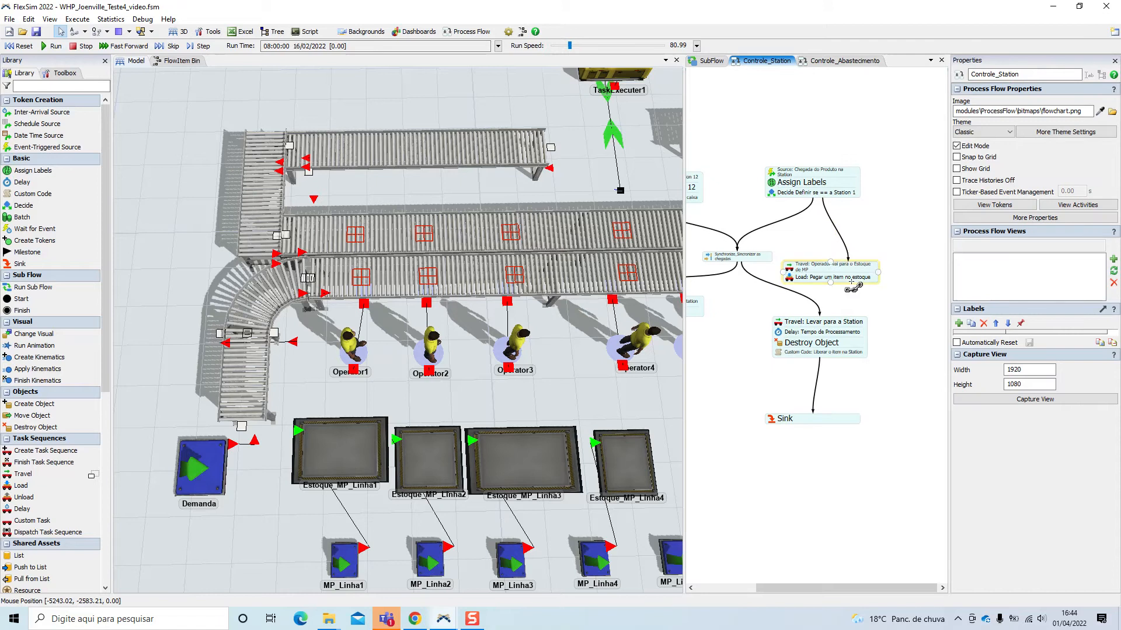
# - Connect the "Load: Pegar um item no estoque" activity to the "Travel: Levar para a Station" block
pyautogui.moveTo(848, 286); pyautogui.dragTo(843, 306)
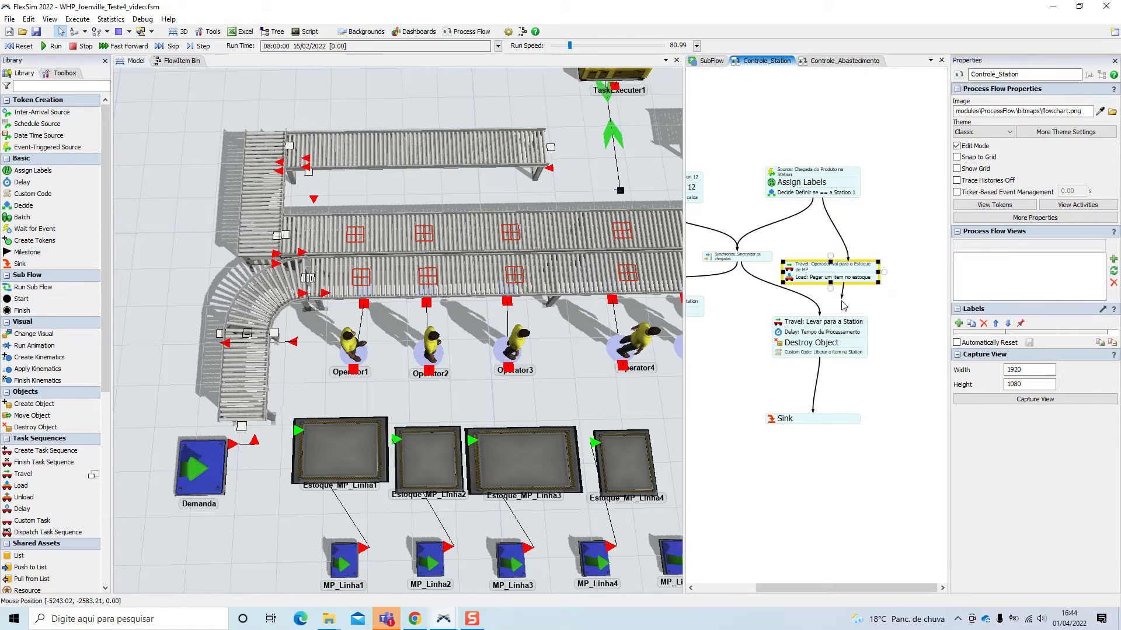
pyautogui.click(895, 325)
pyautogui.scroll(-2, 896, 325)
pyautogui.moveTo(840, 355); pyautogui.dragTo(885, 334)
pyautogui.scroll(-1, 882, 334)
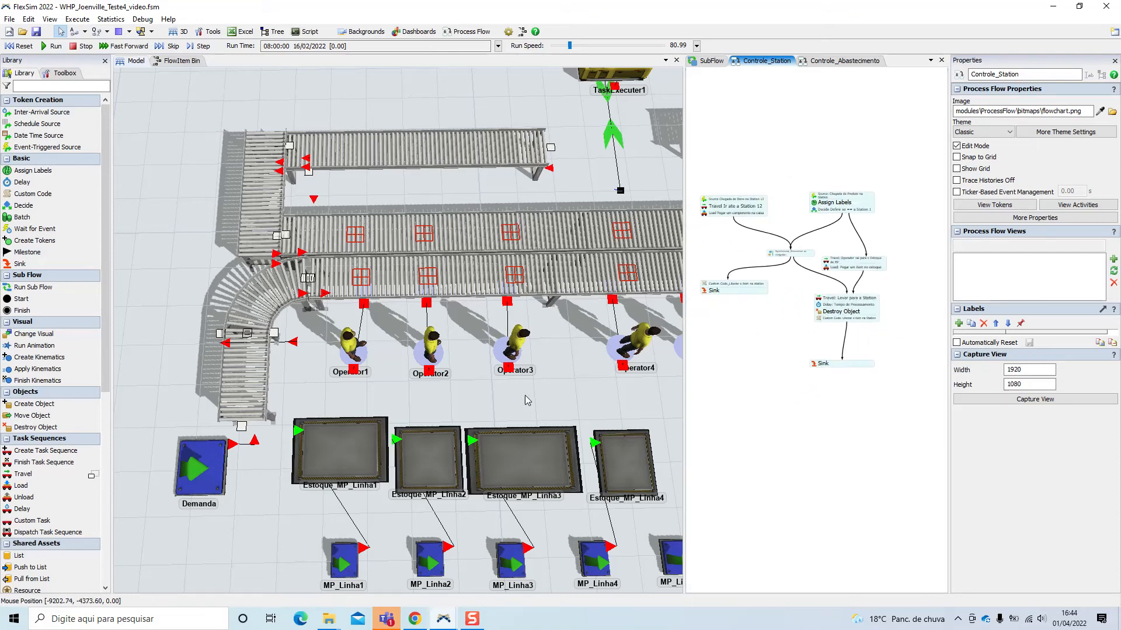
# - Reset the model and run the simulation with the whole assembly line in view to test the new connections
pyautogui.click(527, 397)
pyautogui.scroll(-4, 525, 399)
pyautogui.moveTo(555, 411); pyautogui.dragTo(403, 407)
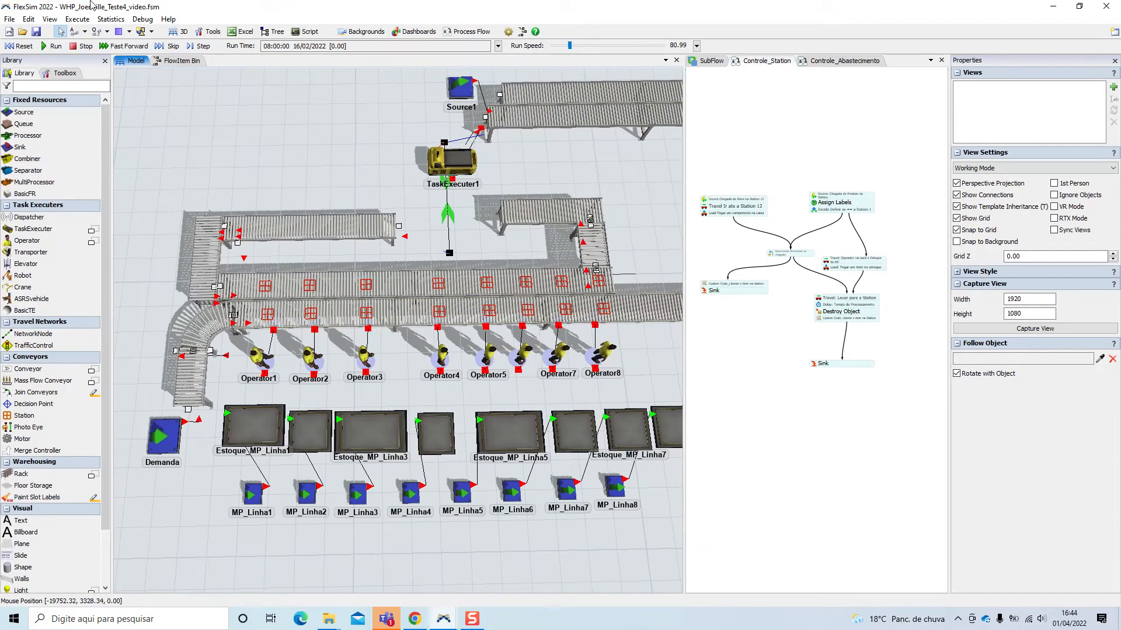
pyautogui.click(18, 47)
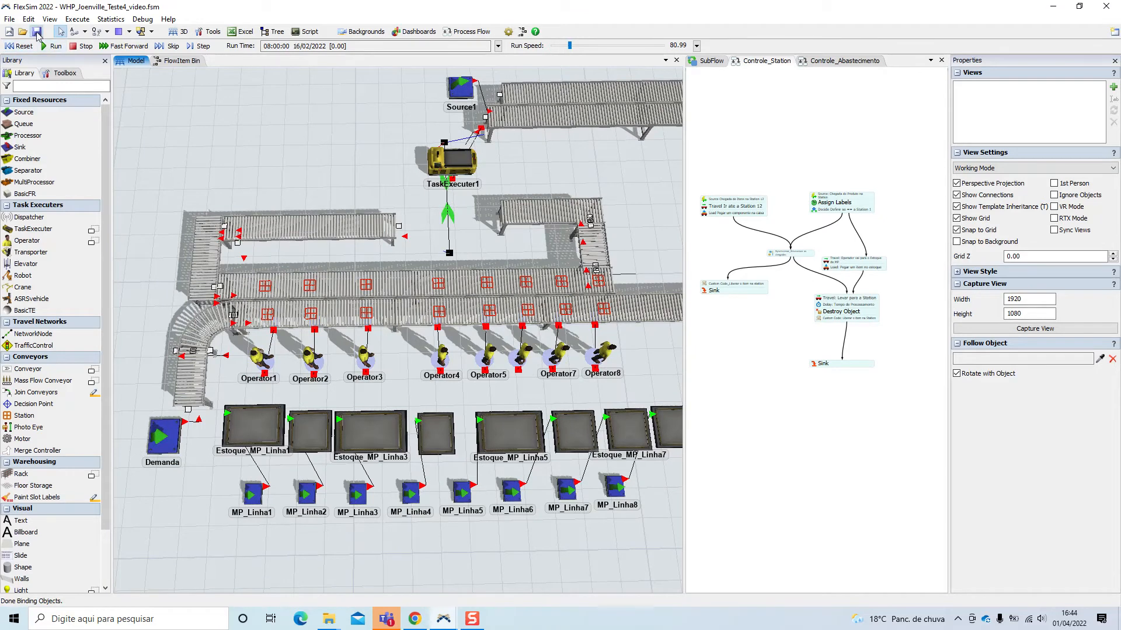
pyautogui.click(55, 46)
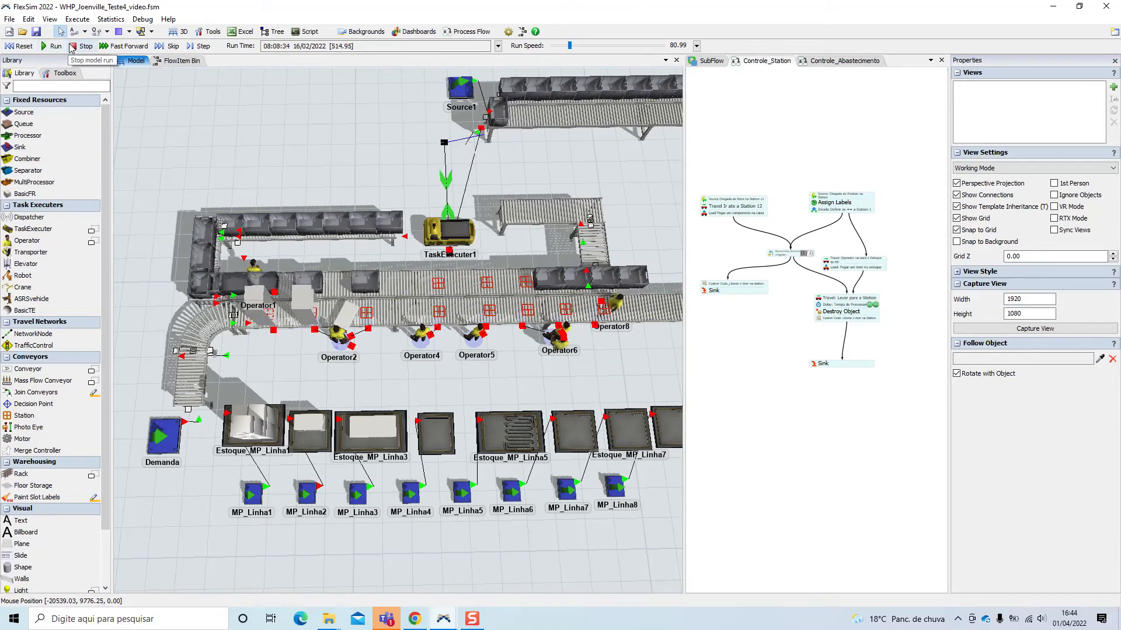
# - Lower the run speed to 23.42, examine the operators and boxes at the first stations, and reset the model
pyautogui.scroll(5, 317, 366)
pyautogui.moveTo(334, 360); pyautogui.dragTo(390, 320)
pyautogui.scroll(-2, 448, 360)
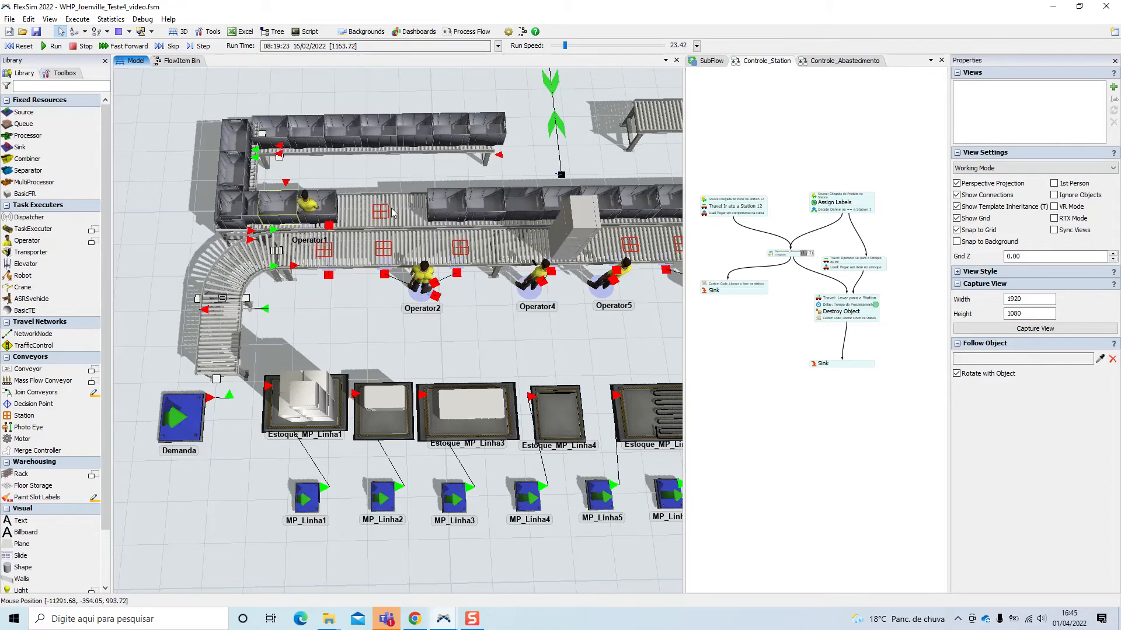
pyautogui.scroll(-5, 496, 317)
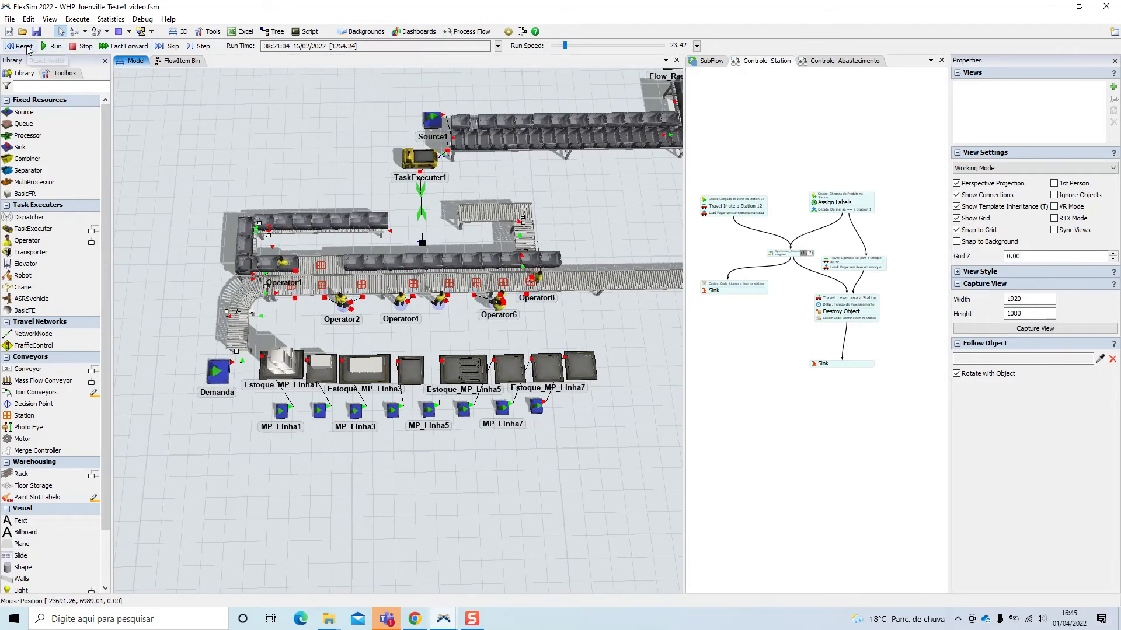
pyautogui.click(20, 45)
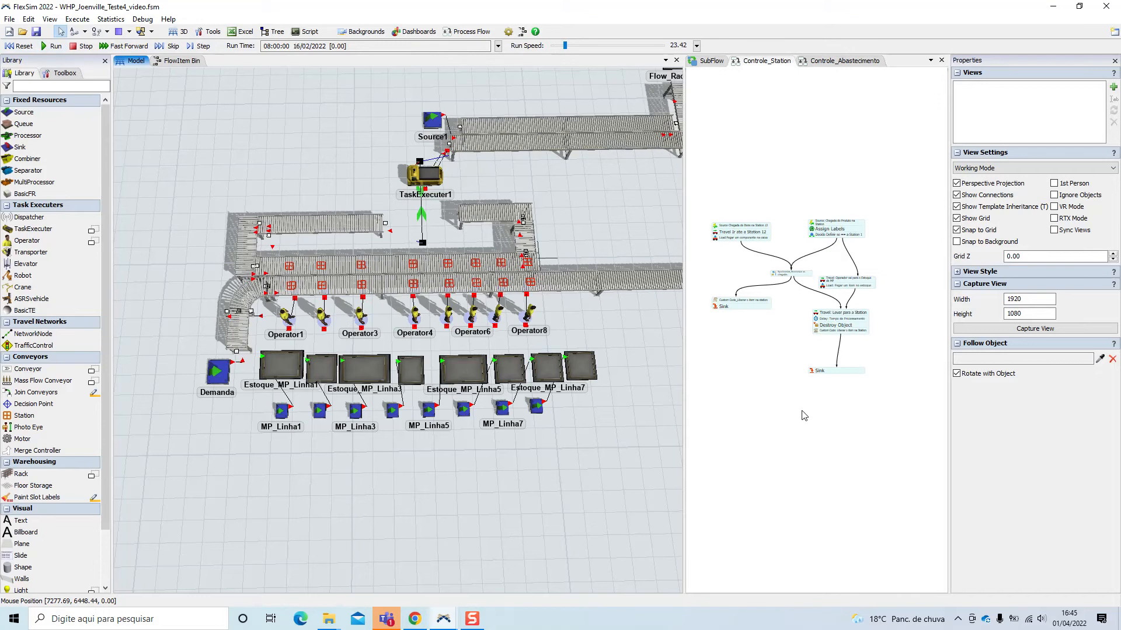
# - Switch to the Ajuda email in Chrome, read its third request about returning the boxes, and return to FlexSim
pyautogui.click(800, 417)
pyautogui.click(414, 618)
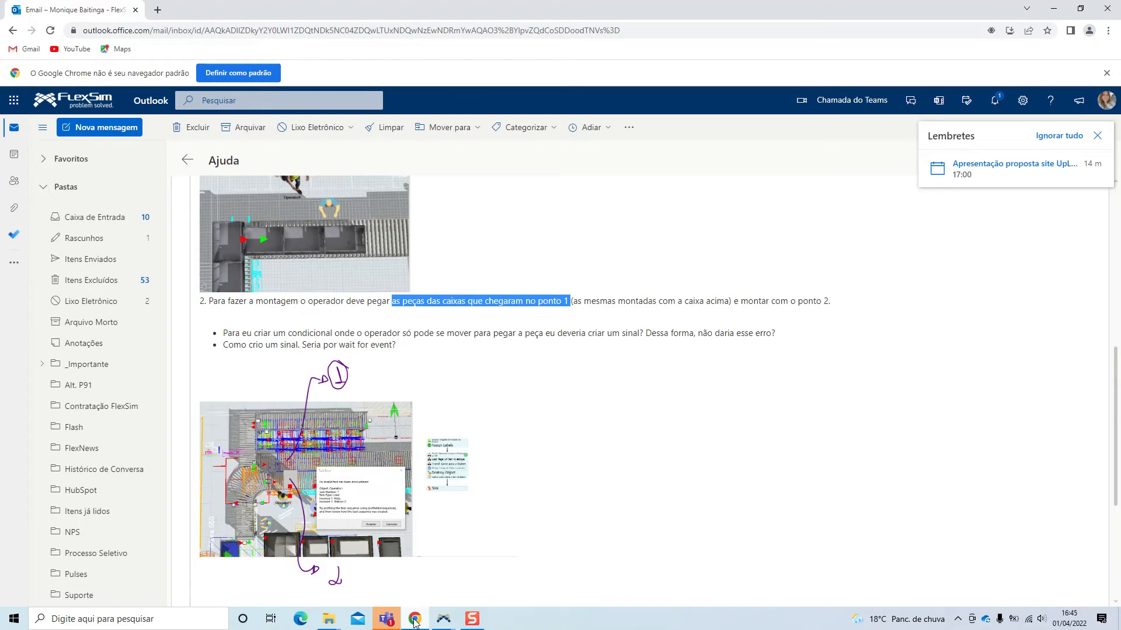
pyautogui.scroll(-4, 517, 436)
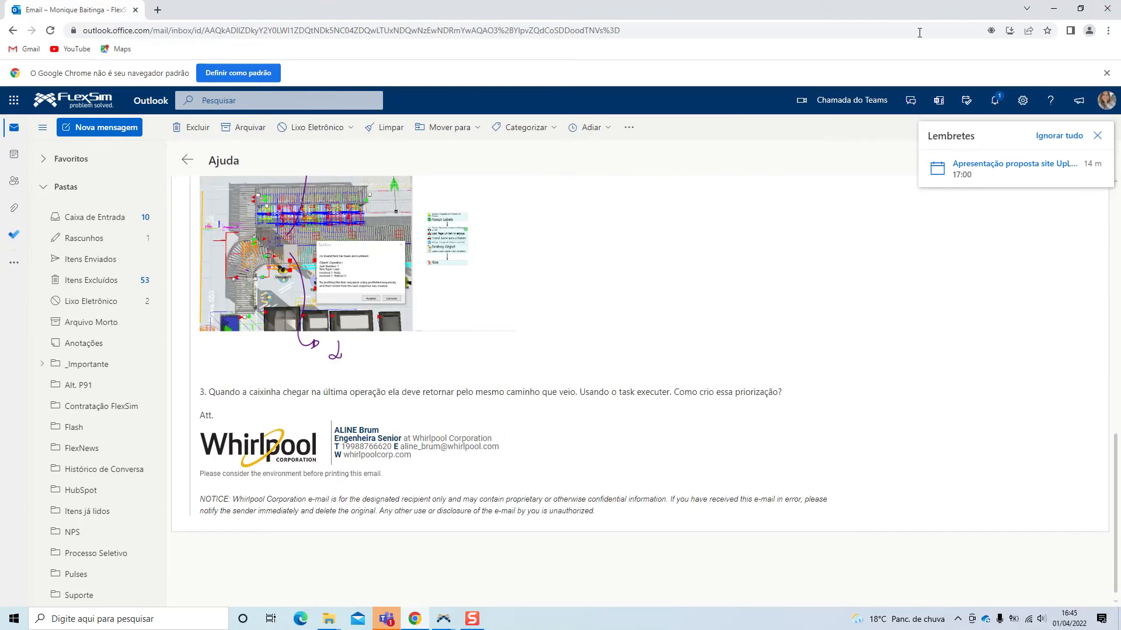
pyautogui.click(1054, 9)
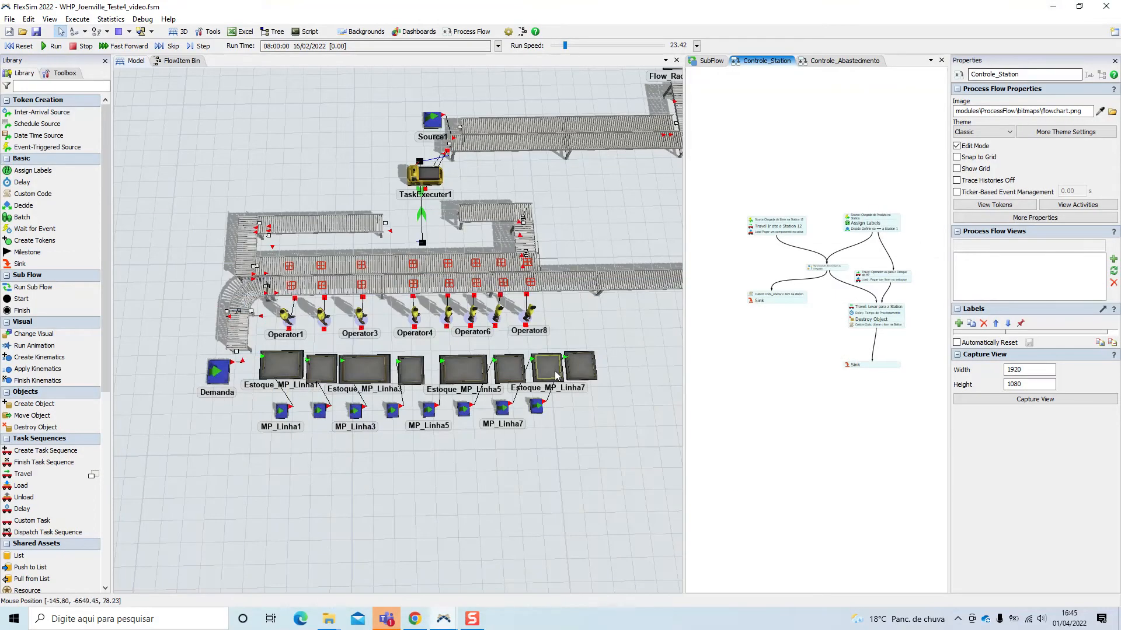
# - Add a straight conveyor beside TaskExecuter1, above the upper conveyor line, and expand its statistics
pyautogui.click(586, 248)
pyautogui.scroll(4, 583, 247)
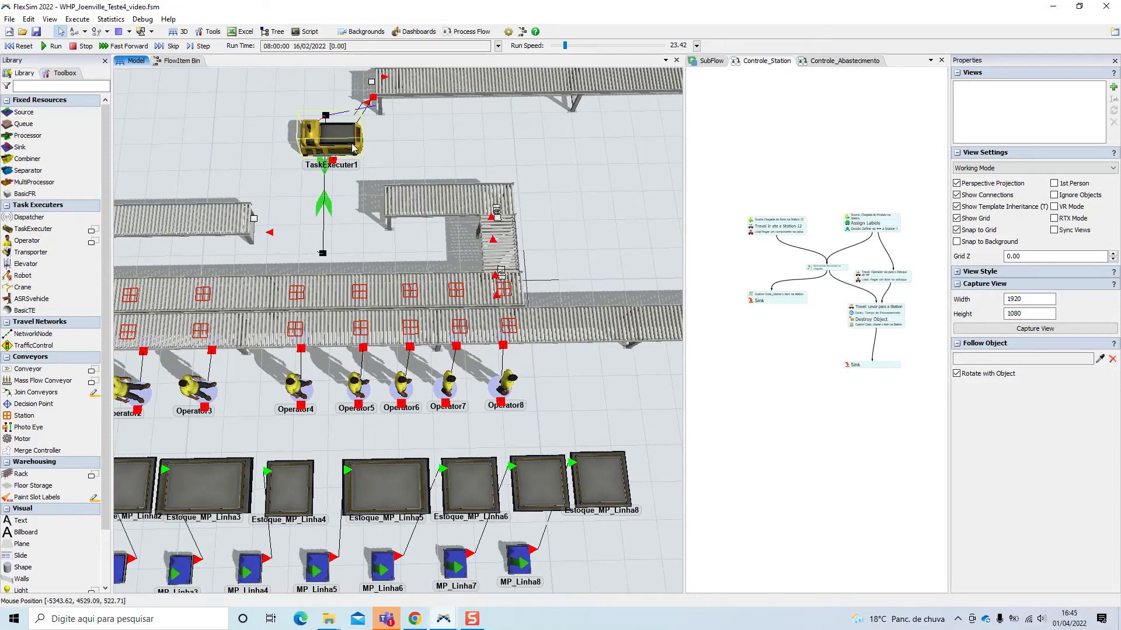
pyautogui.moveTo(474, 144); pyautogui.dragTo(563, 159)
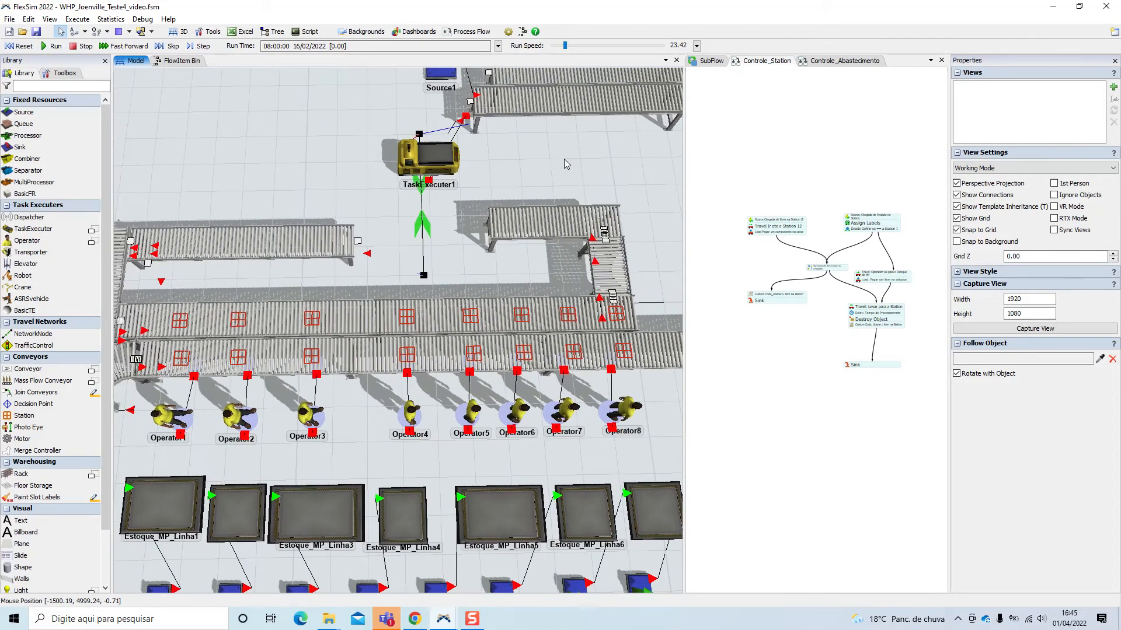
pyautogui.scroll(-5, 554, 157)
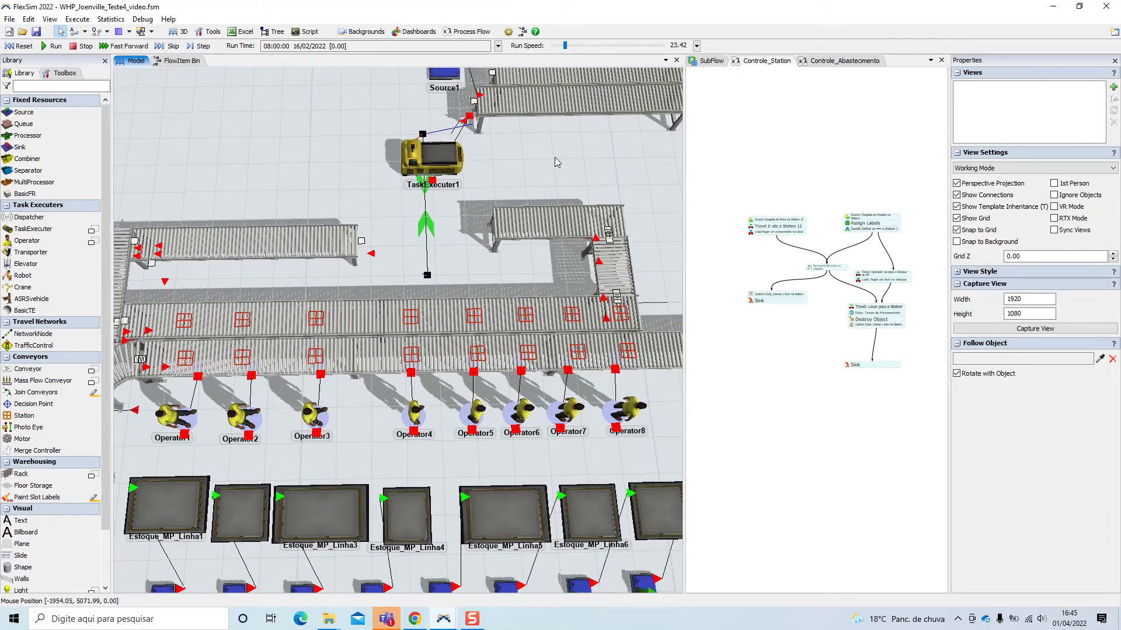
pyautogui.scroll(1, 281, 170)
pyautogui.doubleClick(282, 167)
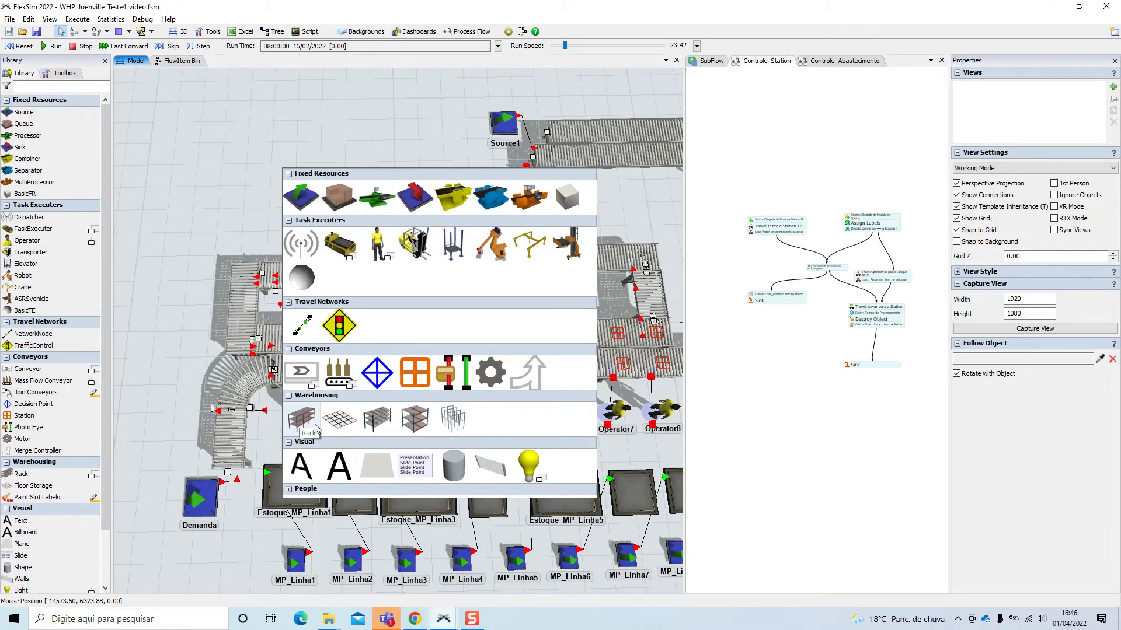
pyautogui.click(300, 377)
pyautogui.click(300, 374)
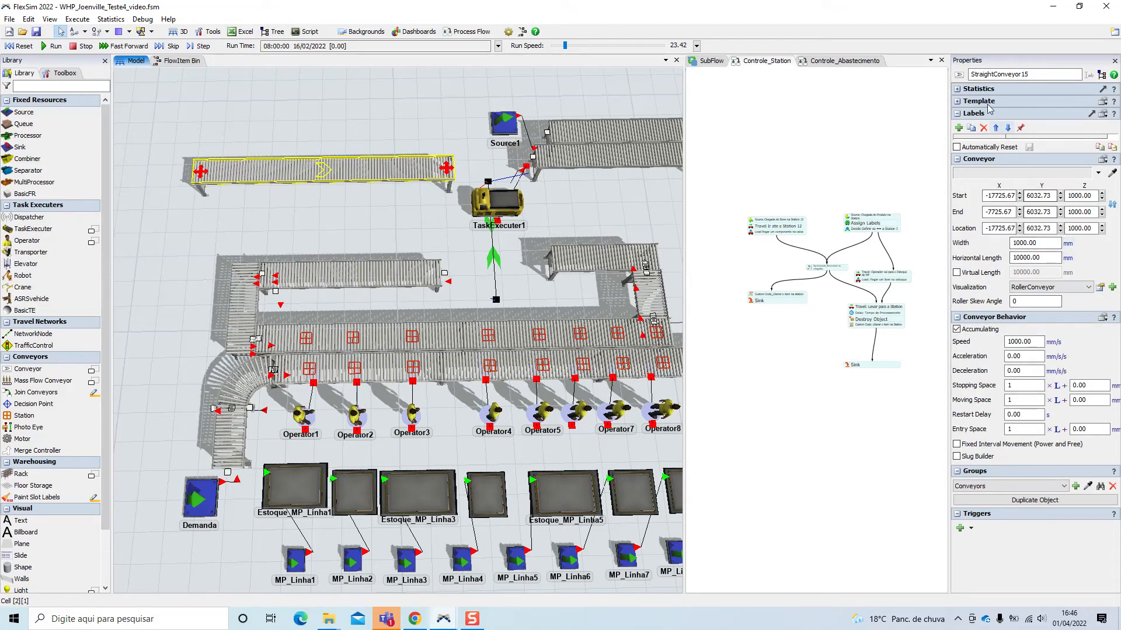
pyautogui.click(957, 90)
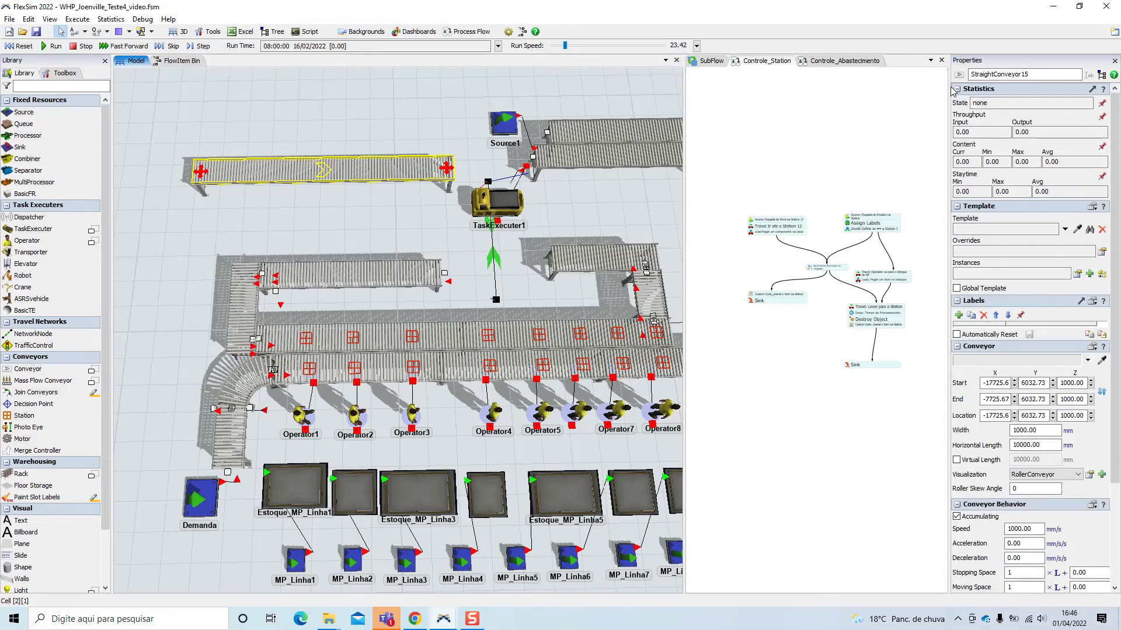
# - Reverse the flow direction of the new straight conveyor above the line, add a sink at its outer end, and connect the two
pyautogui.click(957, 89)
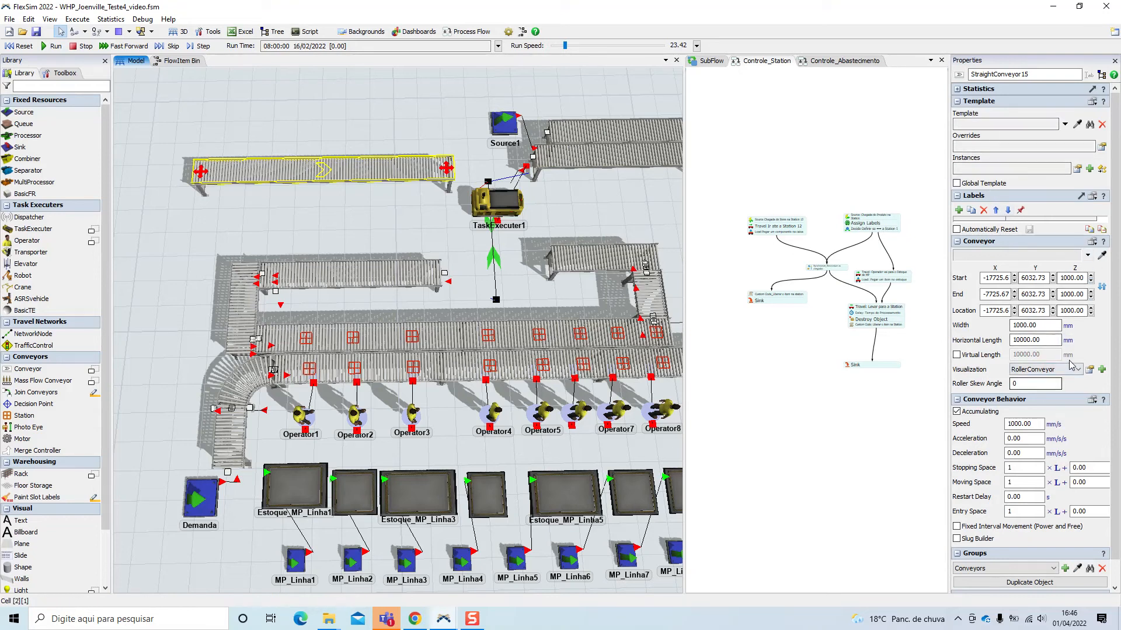
pyautogui.click(1102, 287)
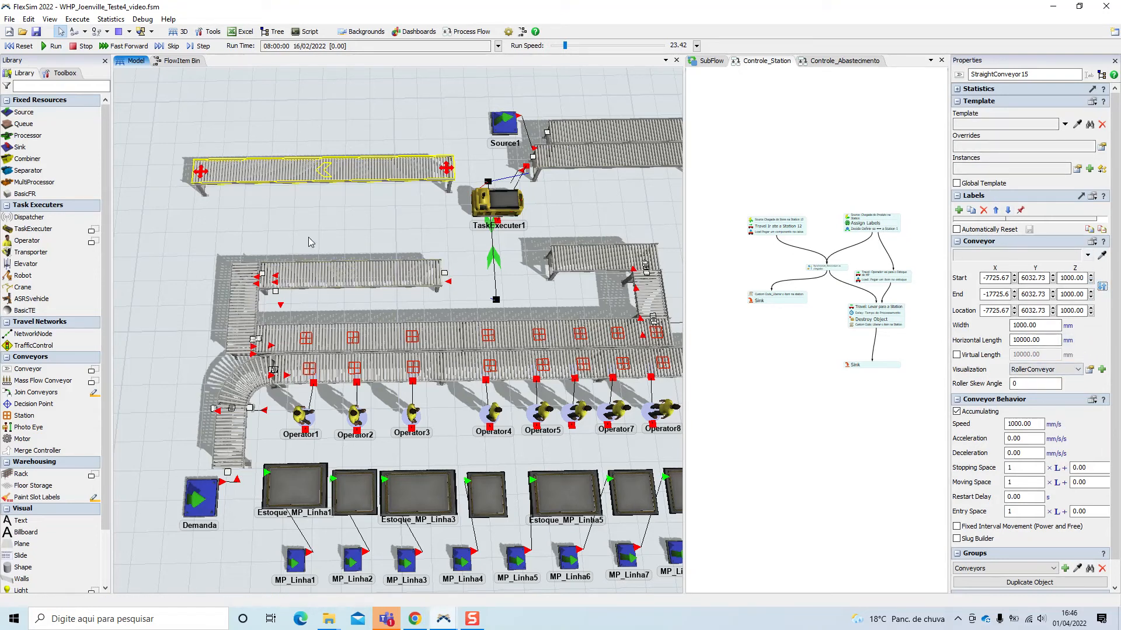
pyautogui.moveTo(255, 221); pyautogui.dragTo(205, 193)
pyautogui.doubleClick(249, 165)
pyautogui.click(382, 194)
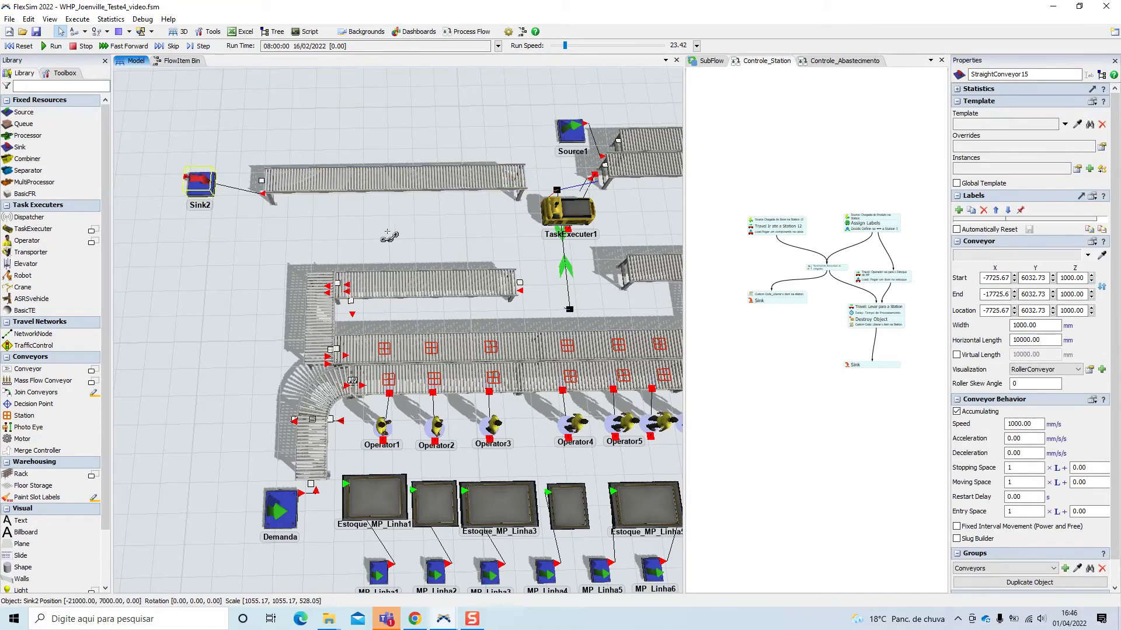
# - Connect the short return conveyor StraightConveyor14 to the new conveyor StraightConveyor15 on the other side of TaskExecuter1
pyautogui.click(387, 234)
pyautogui.scroll(6, 524, 285)
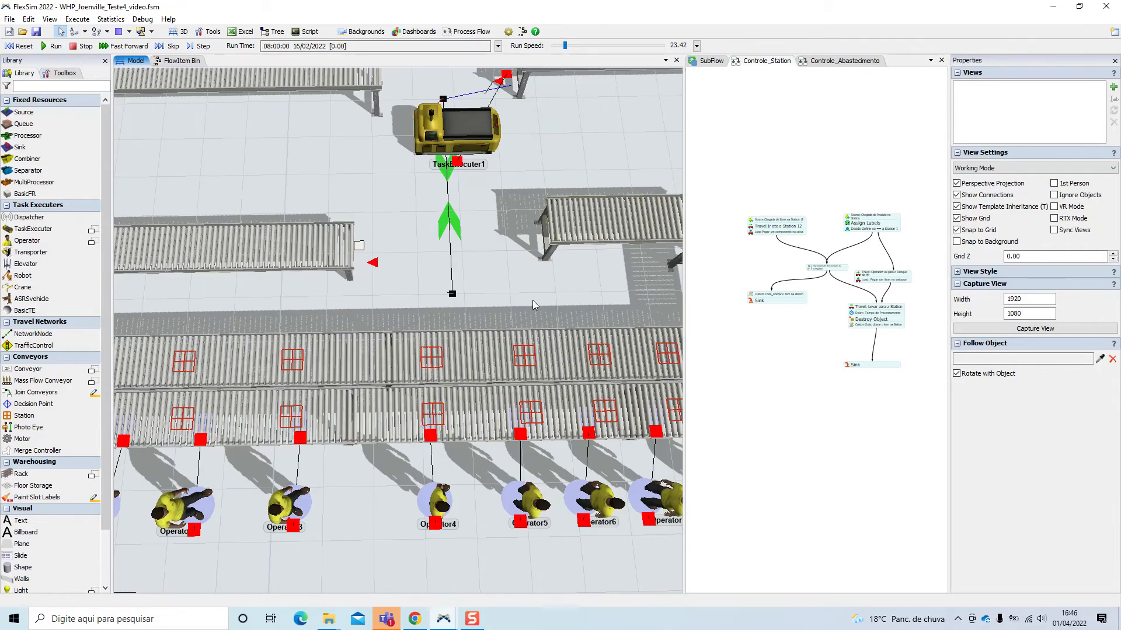
pyautogui.scroll(-5, 539, 301)
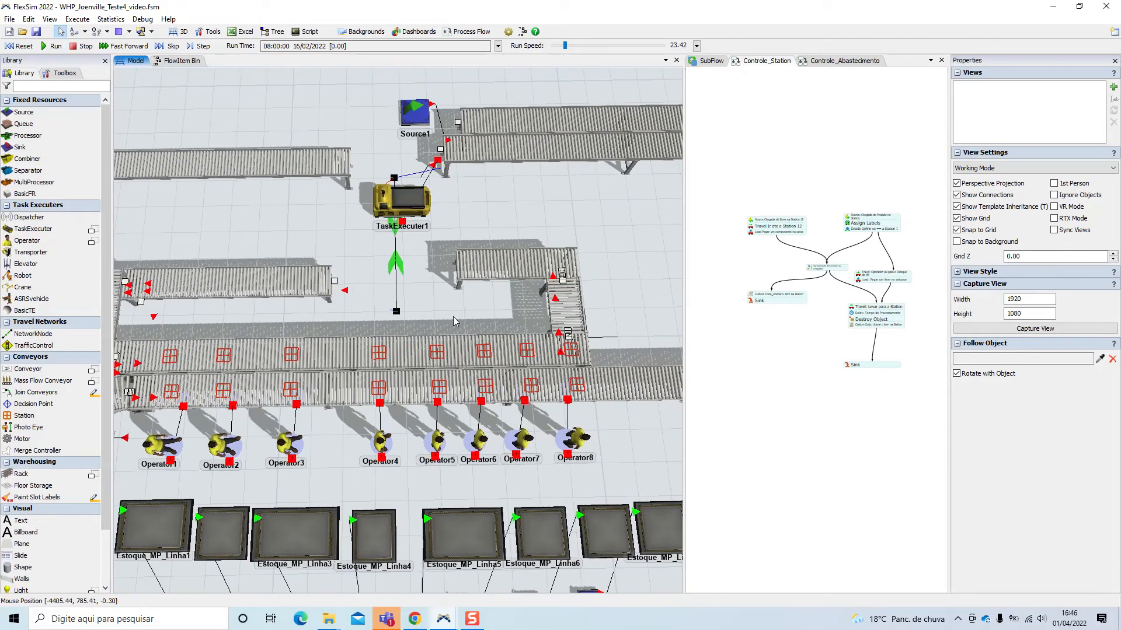
pyautogui.click(480, 270)
pyautogui.click(331, 163)
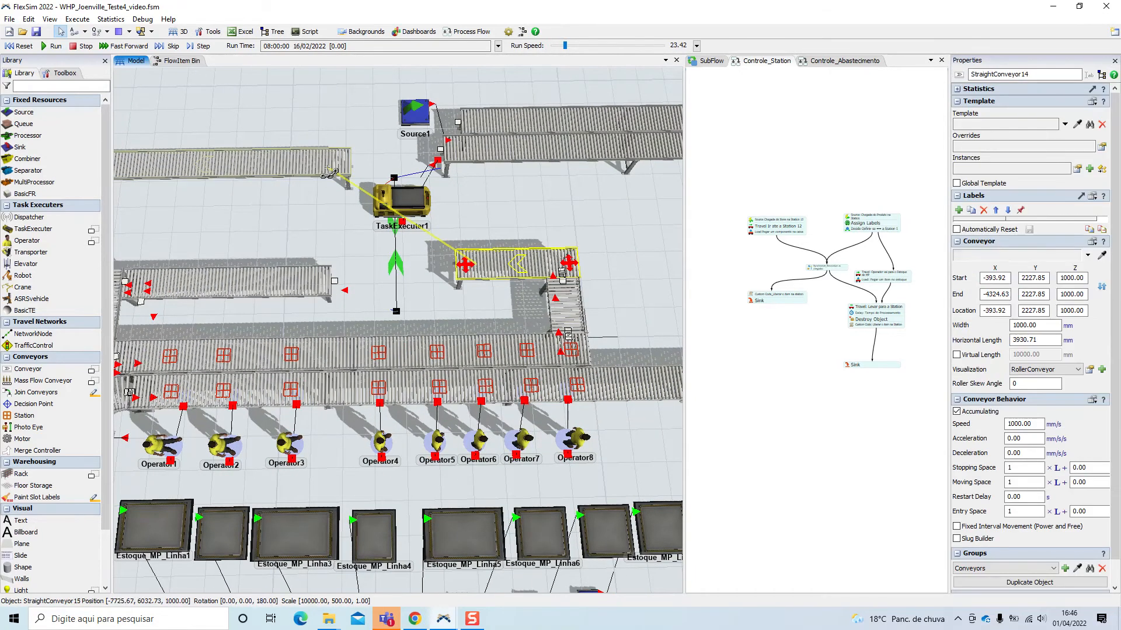
pyautogui.click(506, 238)
pyautogui.scroll(-3, 506, 239)
# - Connect network node NN6 to the new conveyor's entry transfer and to the return conveyor's exit transfer
pyautogui.scroll(5, 537, 240)
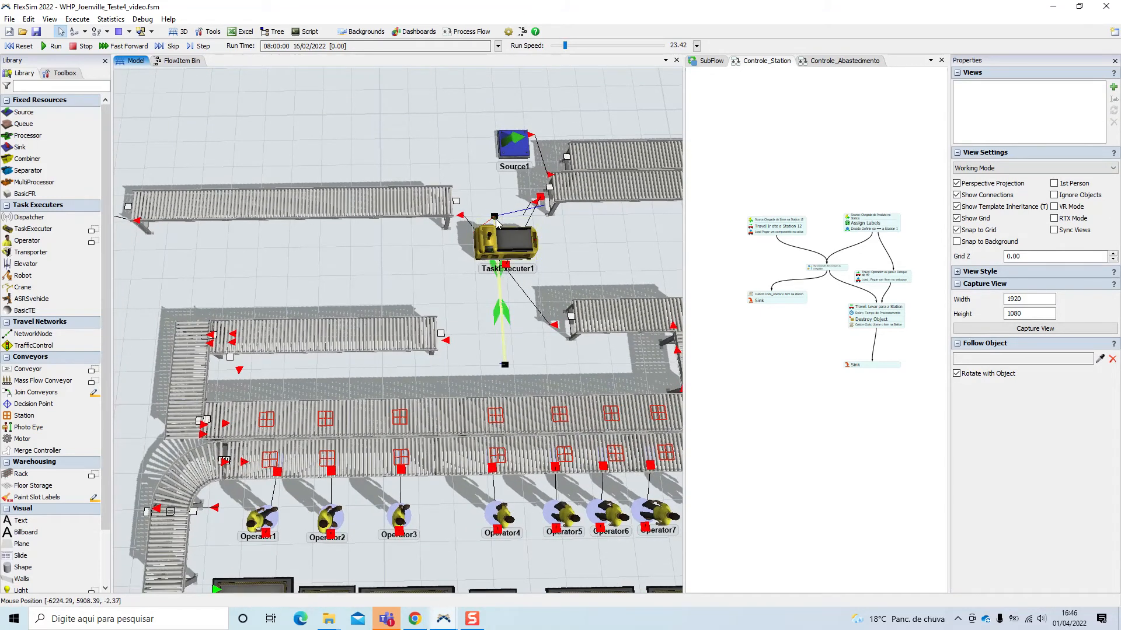
pyautogui.click(495, 216)
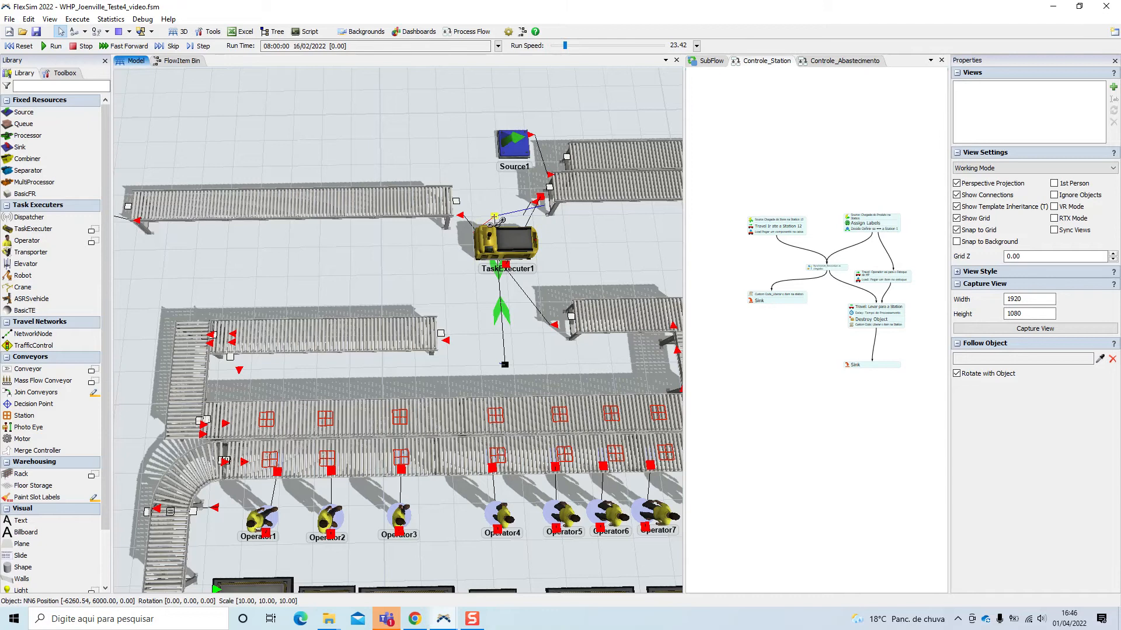
pyautogui.click(456, 201)
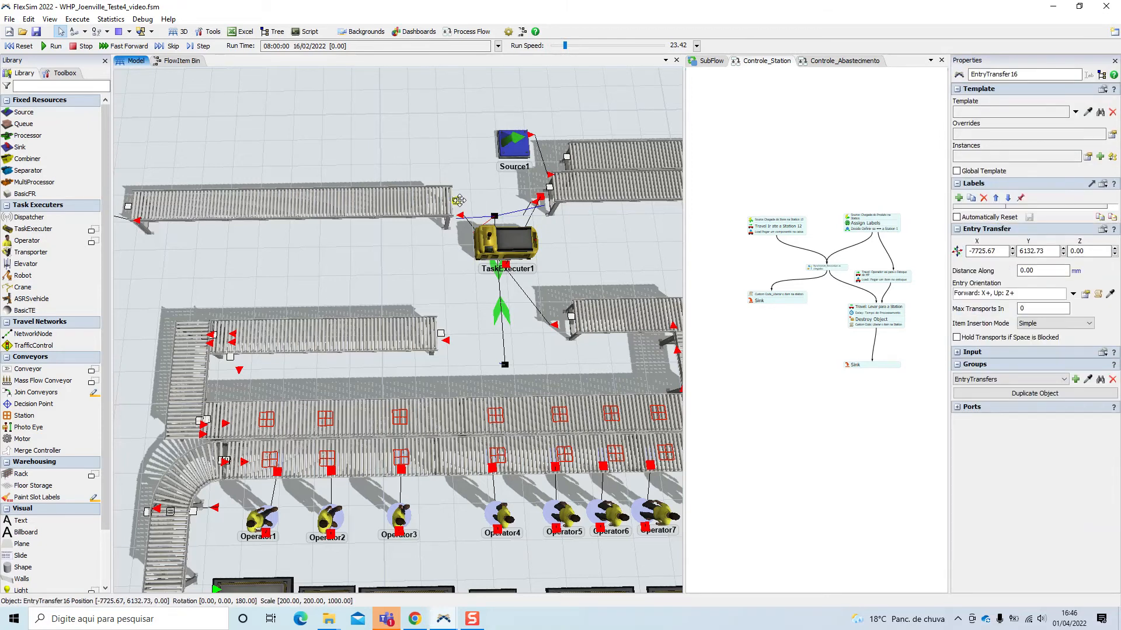
pyautogui.click(494, 217)
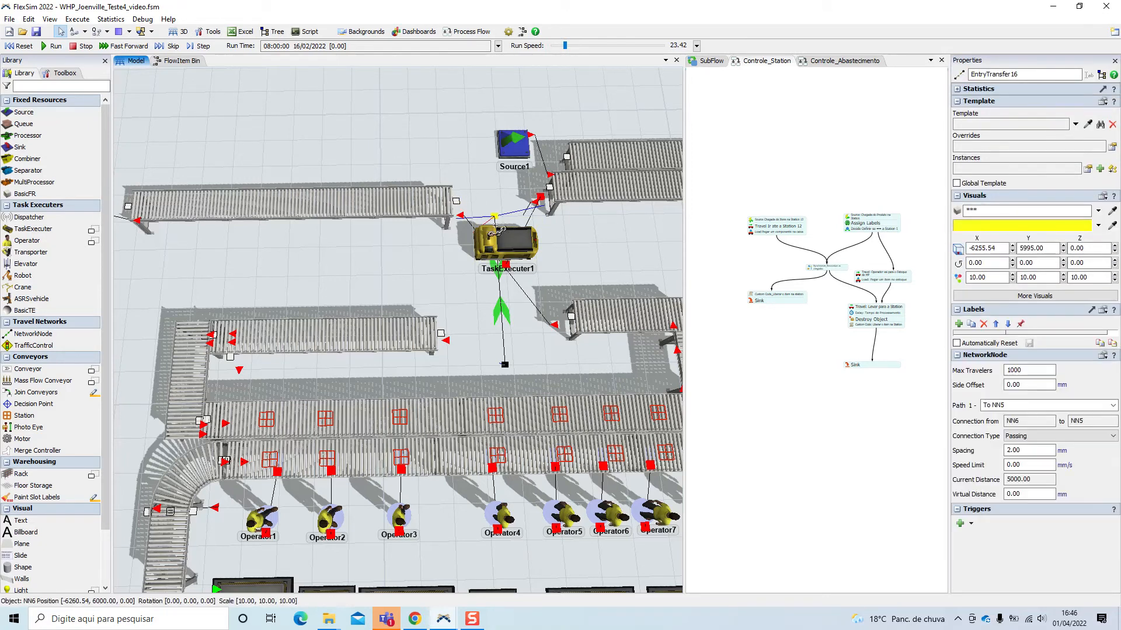
pyautogui.click(570, 317)
pyautogui.scroll(3, 577, 311)
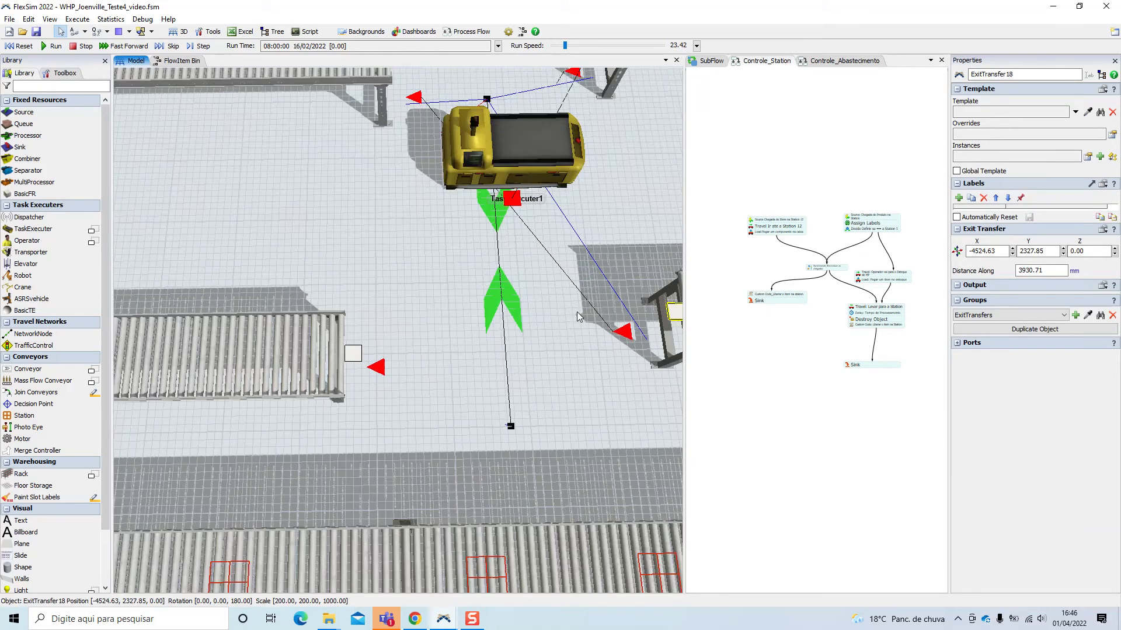
pyautogui.scroll(4, 632, 351)
pyautogui.click(541, 367)
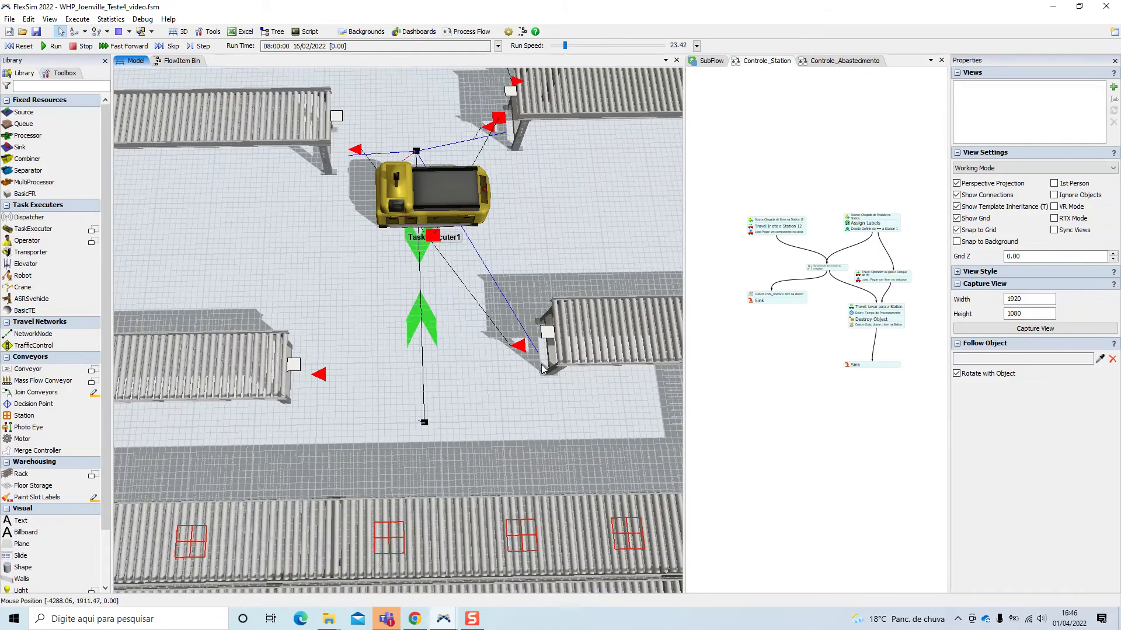
# - Examine the properties of the return conveyor's exit transfer and the new conveyor's entry transfer, and the connections around TaskExecuter1
pyautogui.click(549, 336)
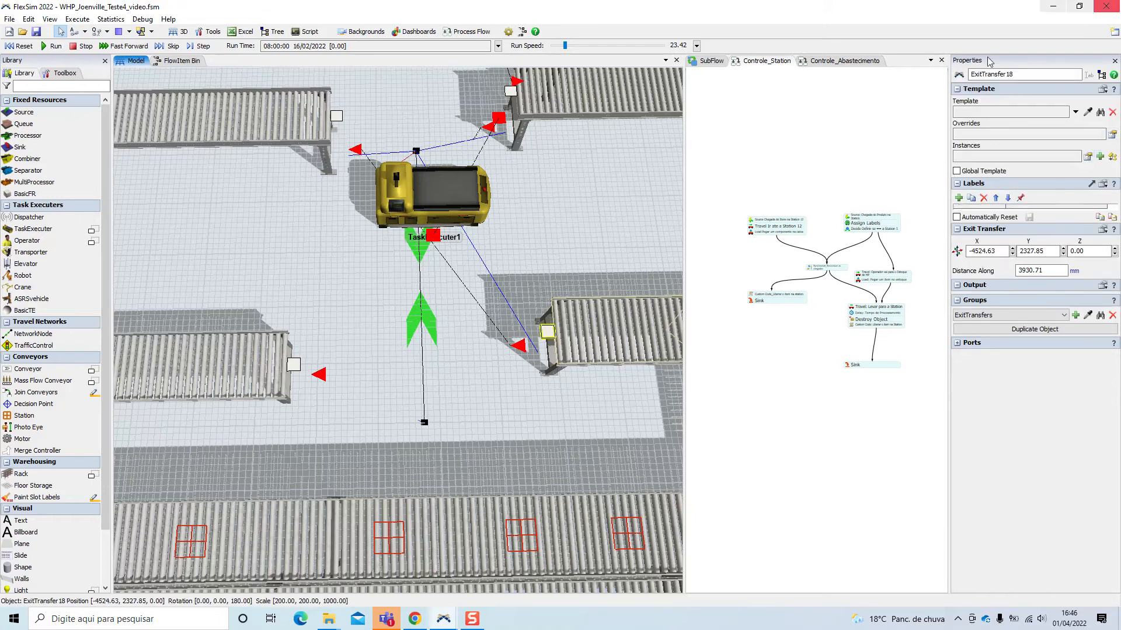
pyautogui.click(663, 236)
pyautogui.moveTo(350, 112); pyautogui.dragTo(417, 177)
pyautogui.click(419, 157)
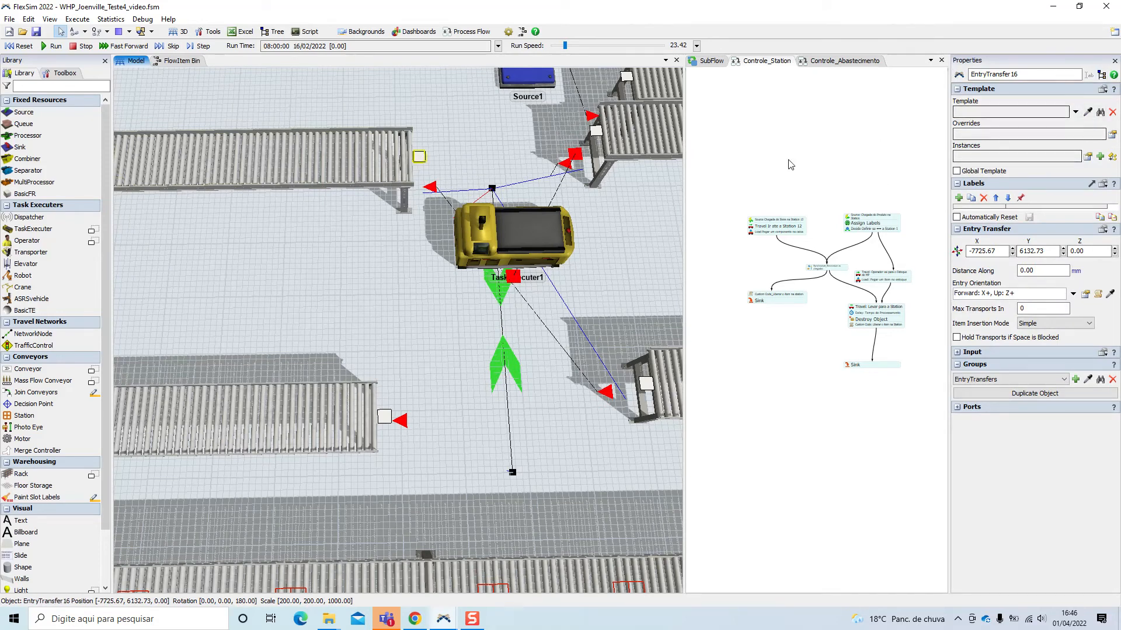
pyautogui.click(650, 230)
pyautogui.scroll(-3, 629, 245)
pyautogui.scroll(-5, 555, 250)
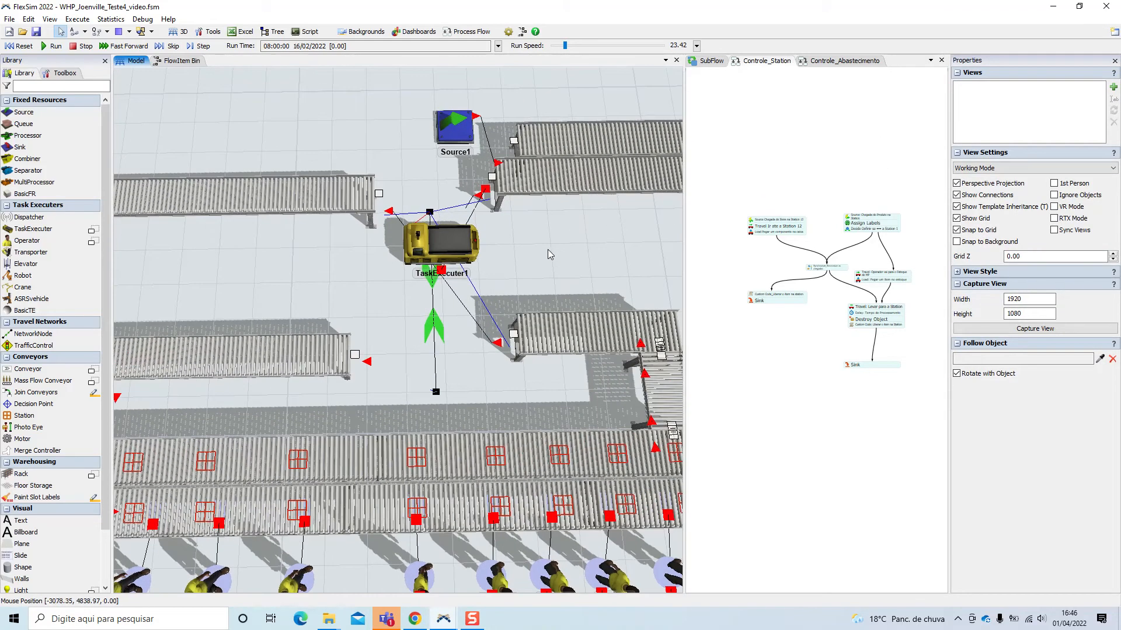
pyautogui.scroll(3, 450, 285)
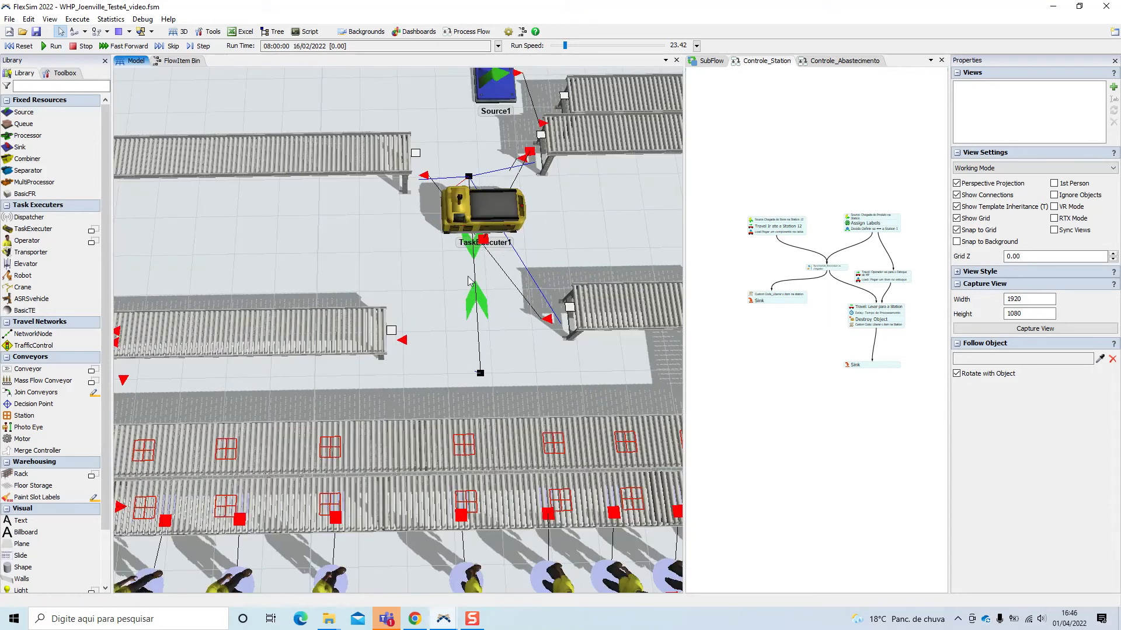
# - Make a center-port connection between TaskExecuter1 and the exit transfer of the short return conveyor
pyautogui.click(486, 230)
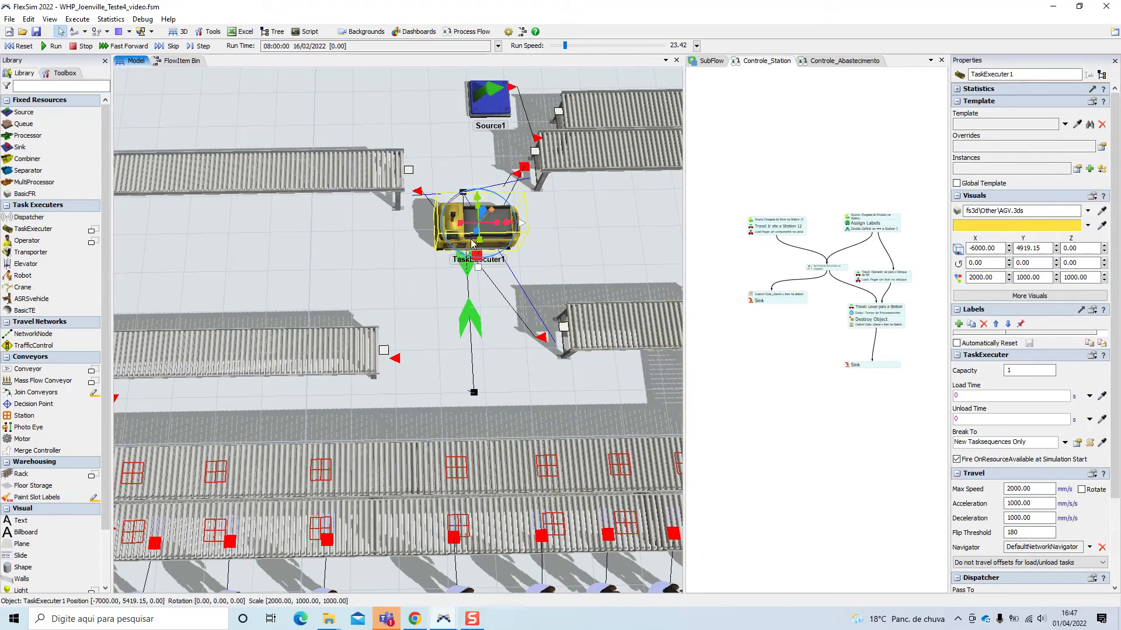
pyautogui.click(590, 217)
pyautogui.moveTo(491, 229); pyautogui.dragTo(564, 328)
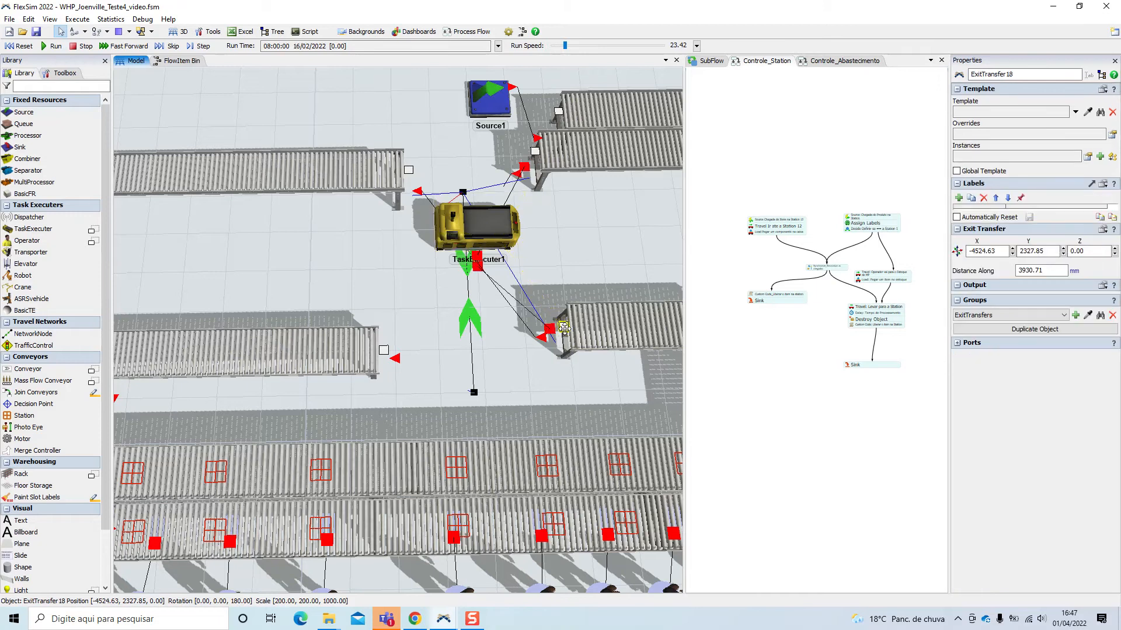
pyautogui.click(613, 257)
pyautogui.scroll(2, 546, 328)
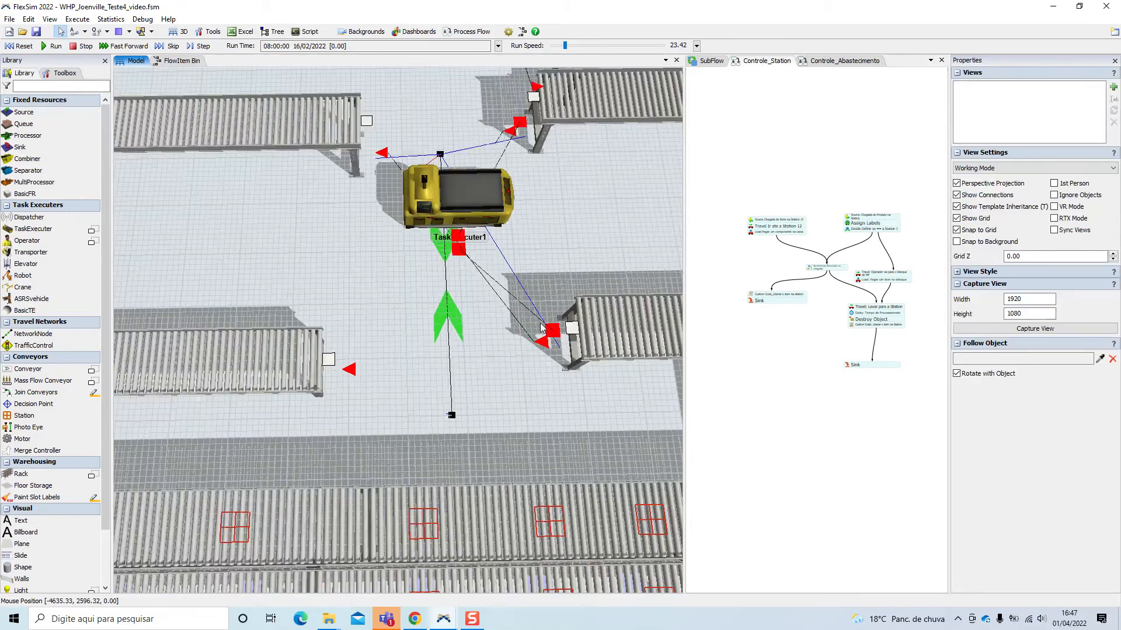
pyautogui.scroll(-5, 544, 327)
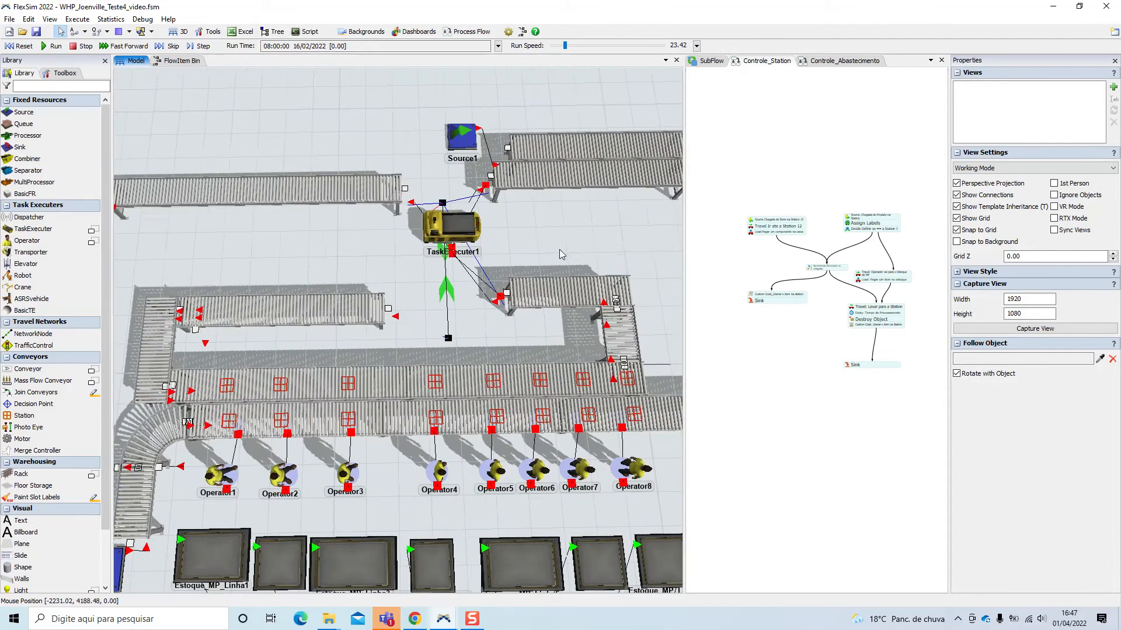
# - Enable Use Transport in the output settings of ExitTransfer18 at the end of the return conveyor
pyautogui.click(502, 297)
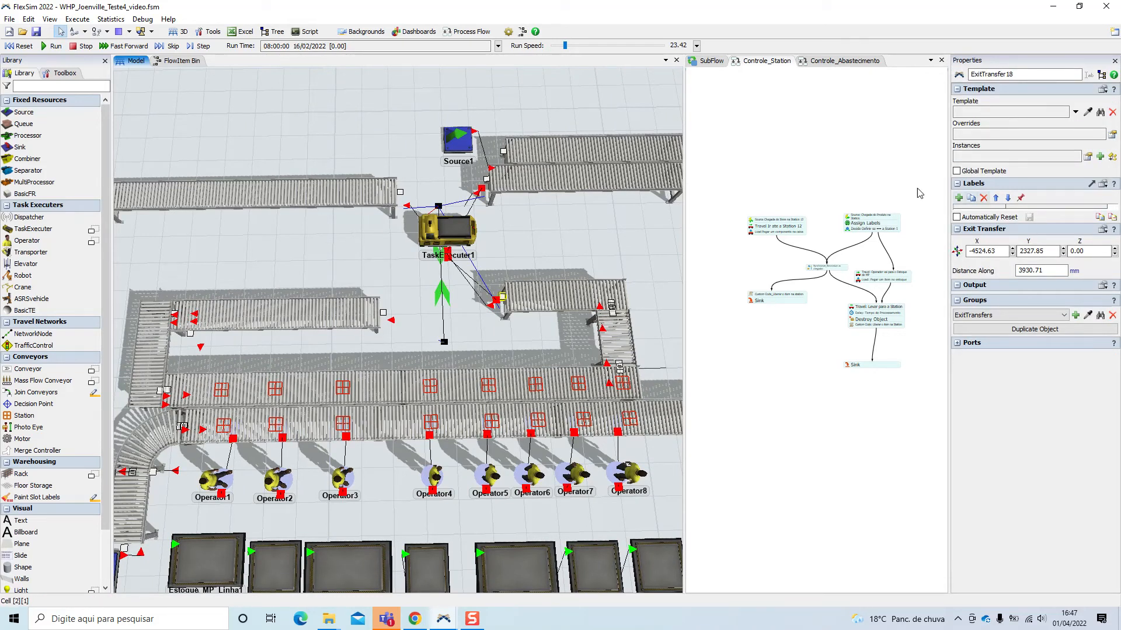
pyautogui.click(958, 286)
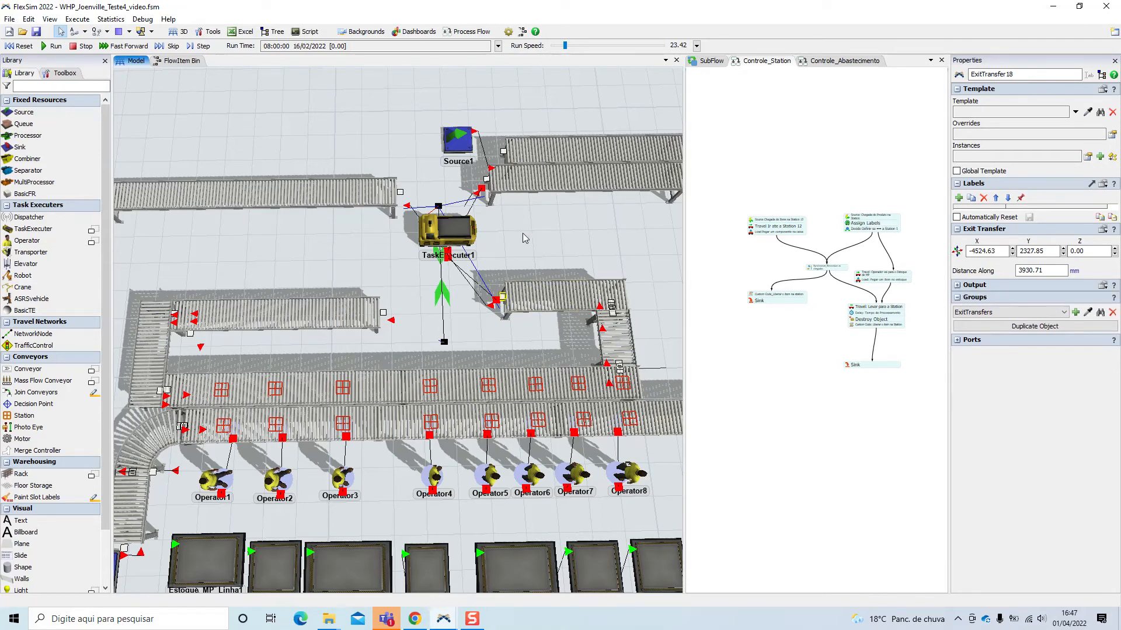
pyautogui.moveTo(527, 223); pyautogui.dragTo(529, 220)
pyautogui.click(503, 295)
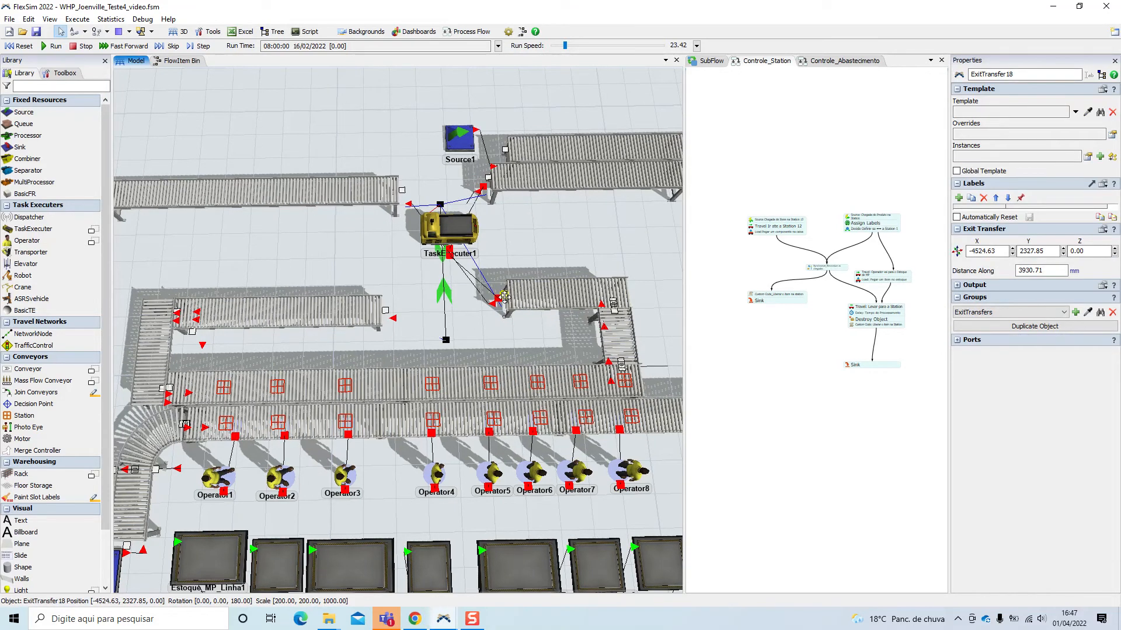
pyautogui.click(551, 234)
pyautogui.scroll(3, 518, 281)
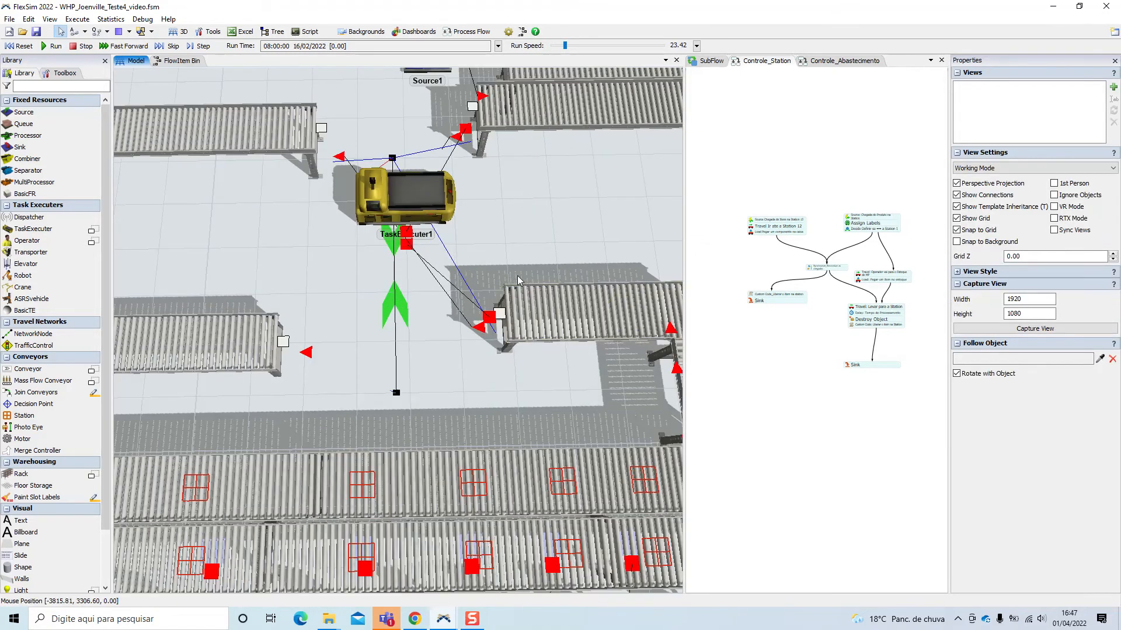
pyautogui.click(500, 313)
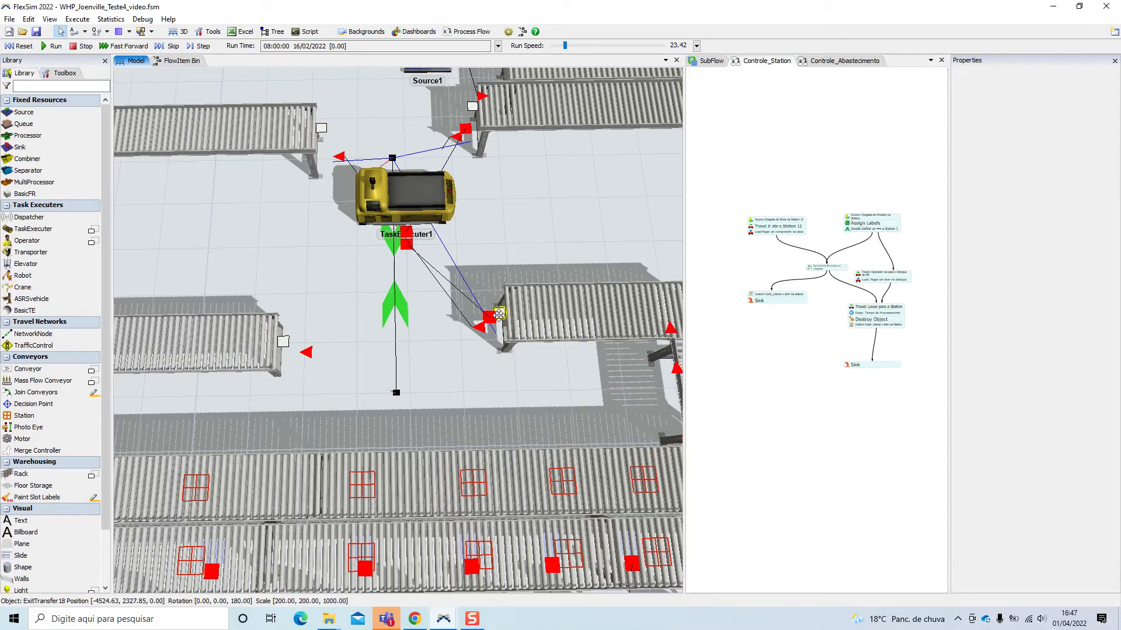
pyautogui.doubleClick(498, 313)
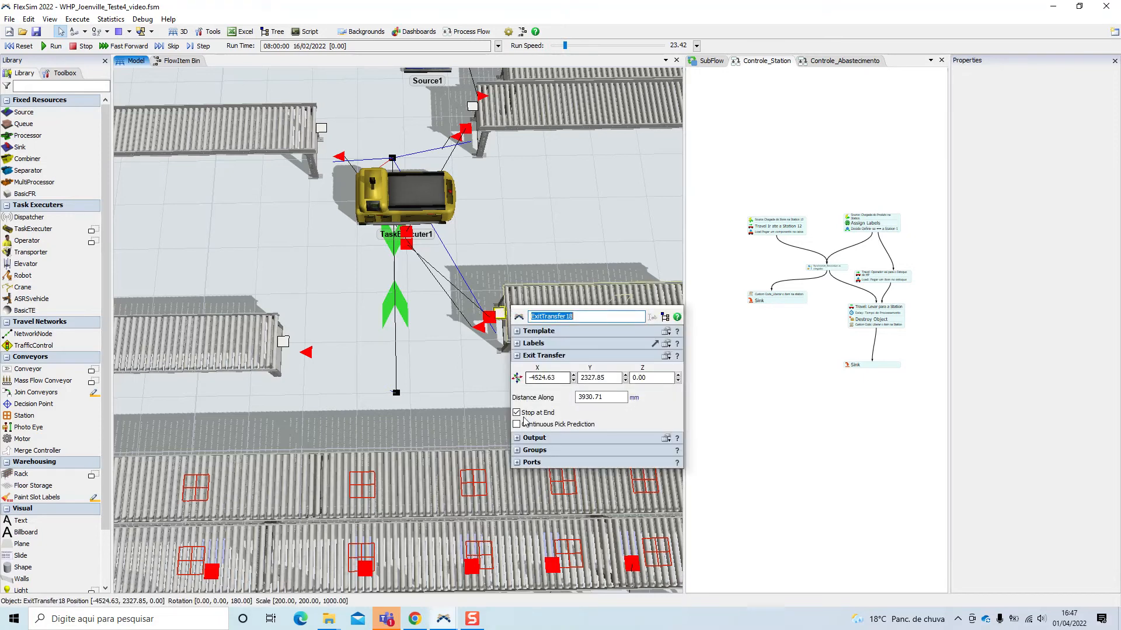
pyautogui.click(517, 438)
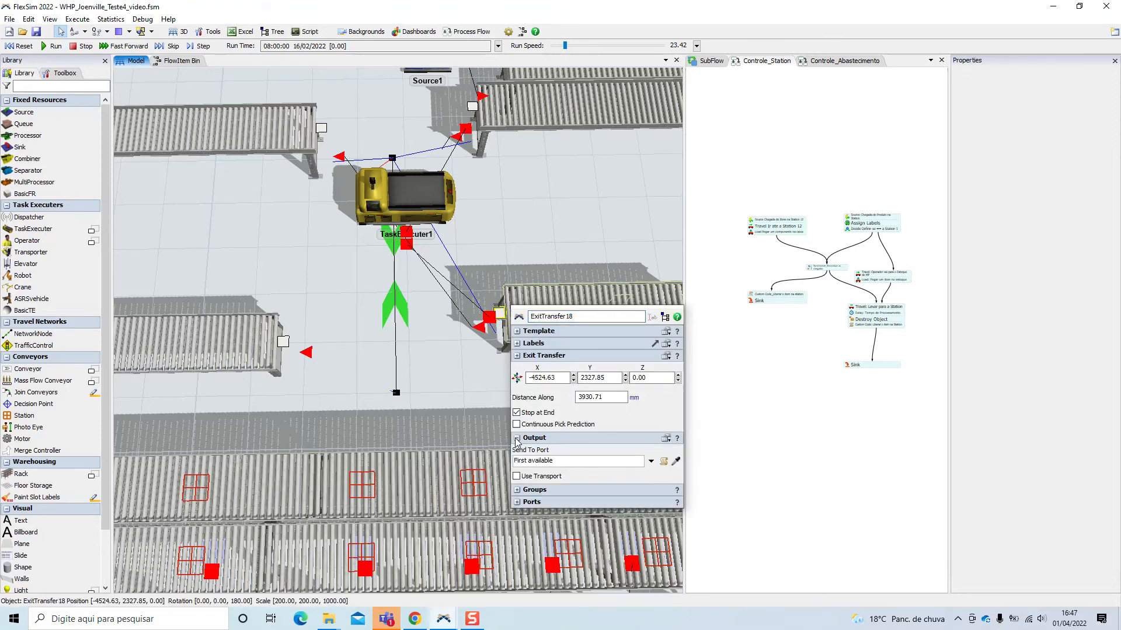
pyautogui.click(517, 476)
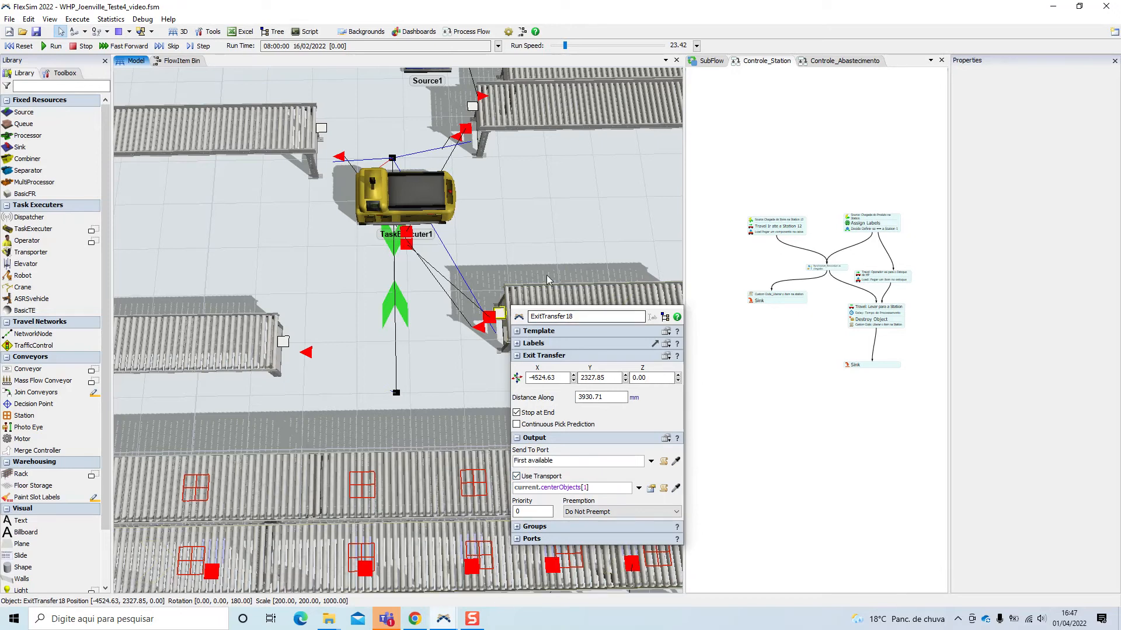
pyautogui.click(540, 225)
pyautogui.scroll(-5, 539, 226)
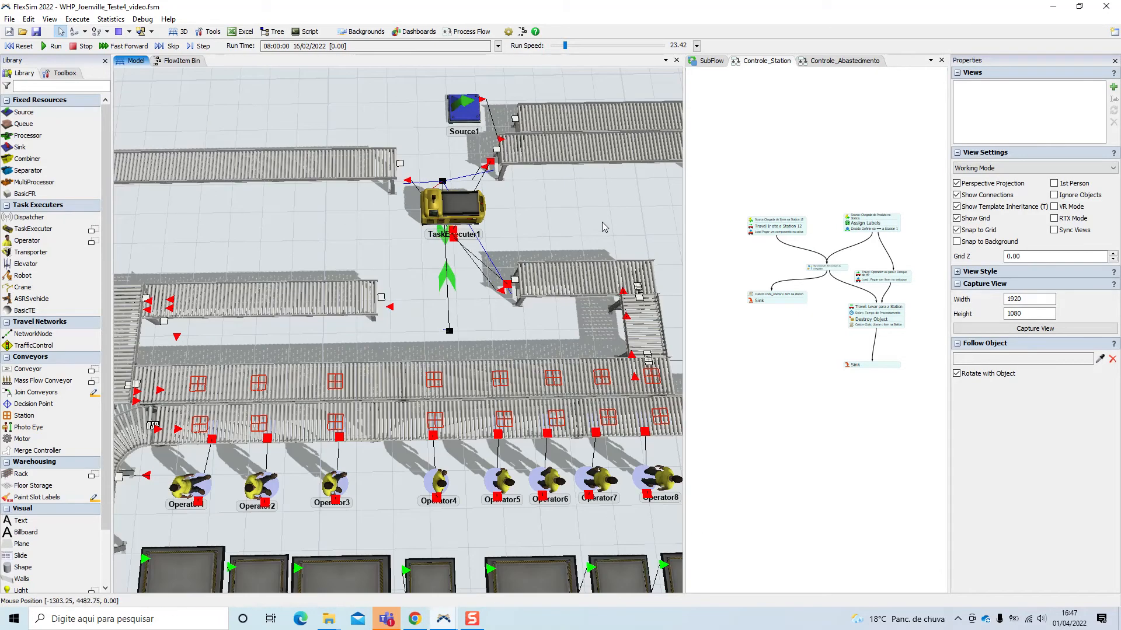
# - Save the model, run the simulation to test the box return with TaskExecuter1, and reset it
pyautogui.click(36, 32)
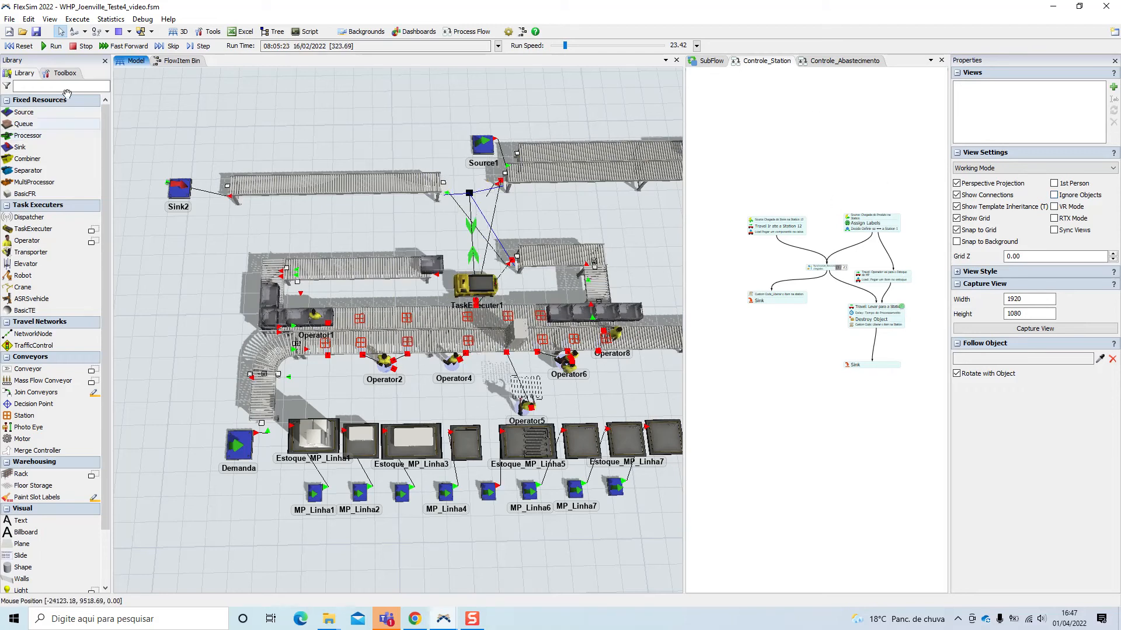
pyautogui.click(19, 46)
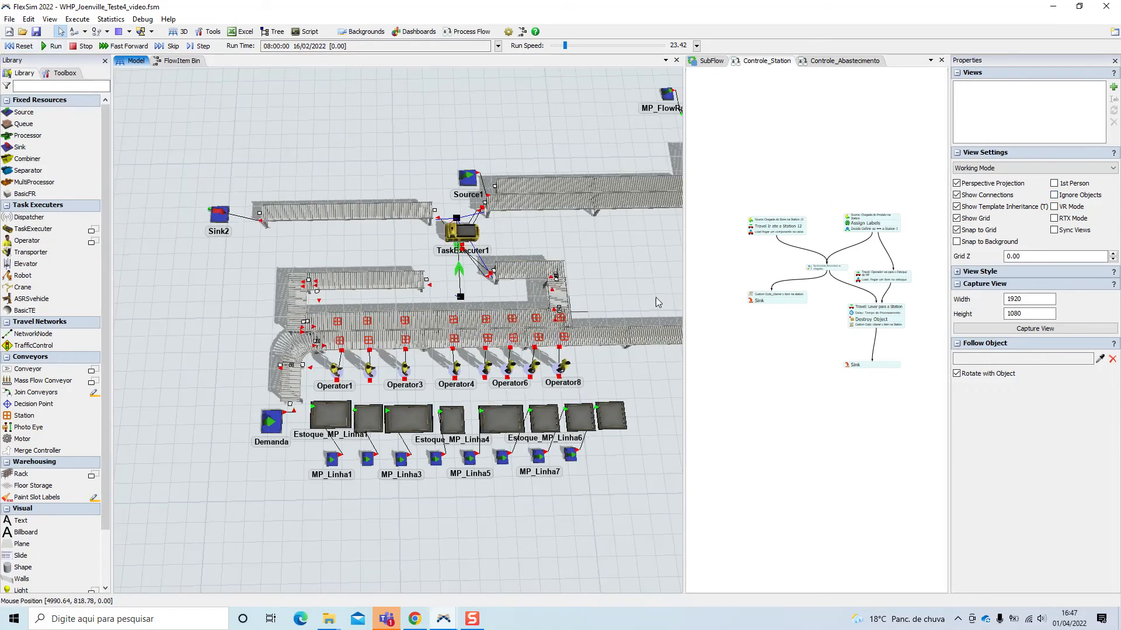
# - Examine the end of StraightConveyor11 near Operator8, where the upper line joins the return conveyor
pyautogui.moveTo(593, 300); pyautogui.dragTo(563, 260)
pyautogui.scroll(6, 459, 263)
pyautogui.scroll(-3, 515, 142)
pyautogui.moveTo(520, 143); pyautogui.dragTo(338, 178)
pyautogui.scroll(5, 429, 275)
pyautogui.scroll(-3, 609, 75)
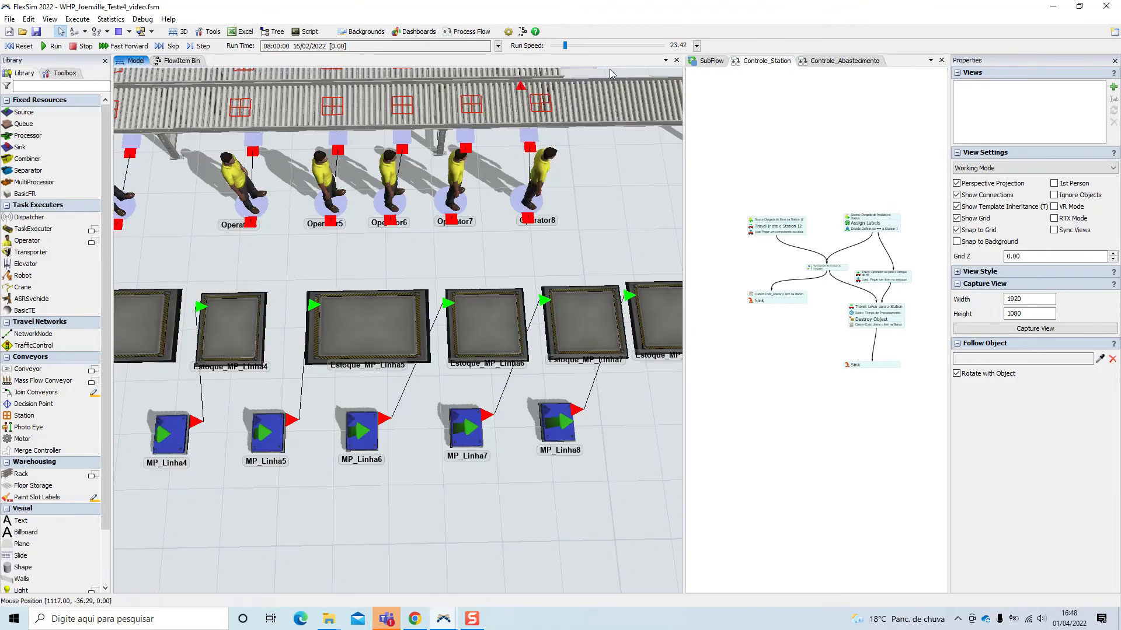
pyautogui.moveTo(591, 152); pyautogui.dragTo(499, 408)
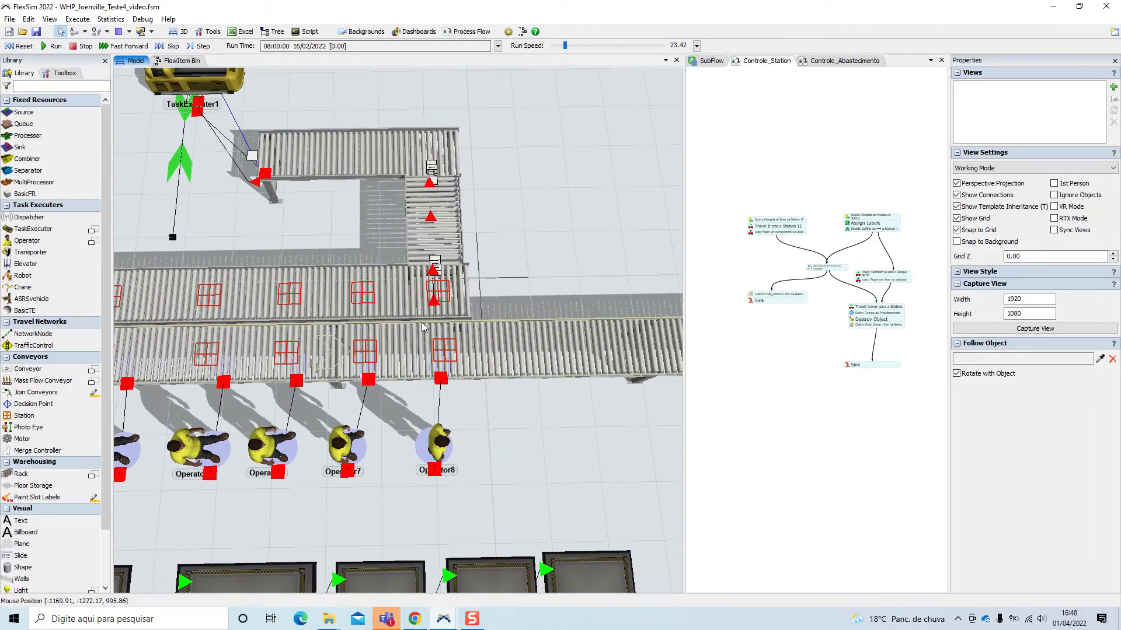
pyautogui.scroll(3, 479, 263)
pyautogui.click(479, 258)
pyautogui.click(492, 286)
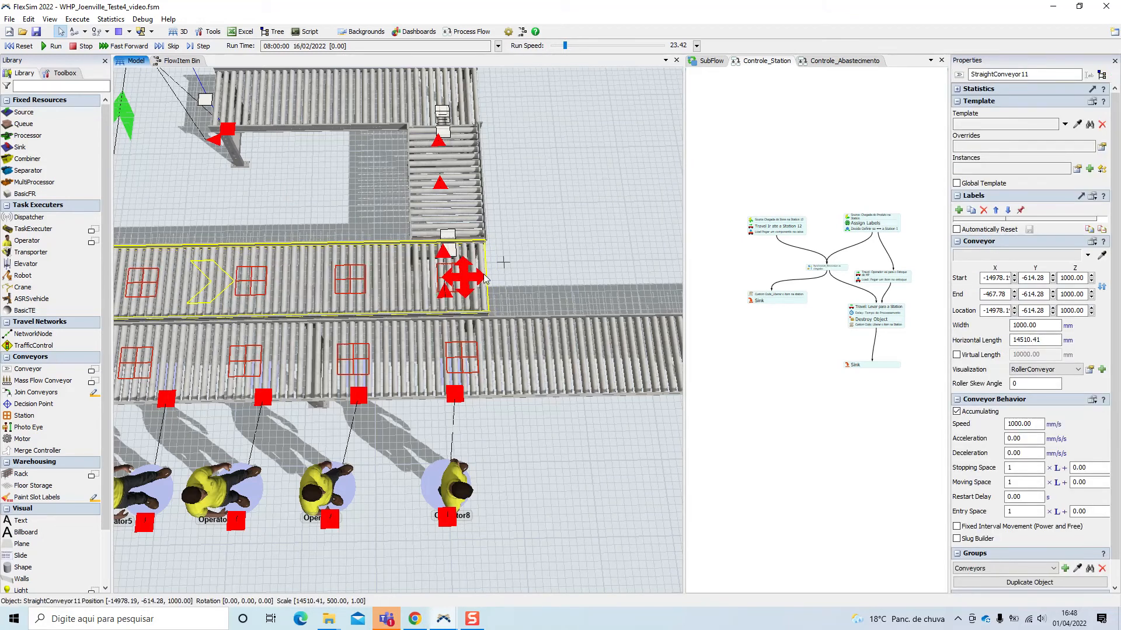
pyautogui.click(516, 279)
pyautogui.scroll(5, 515, 279)
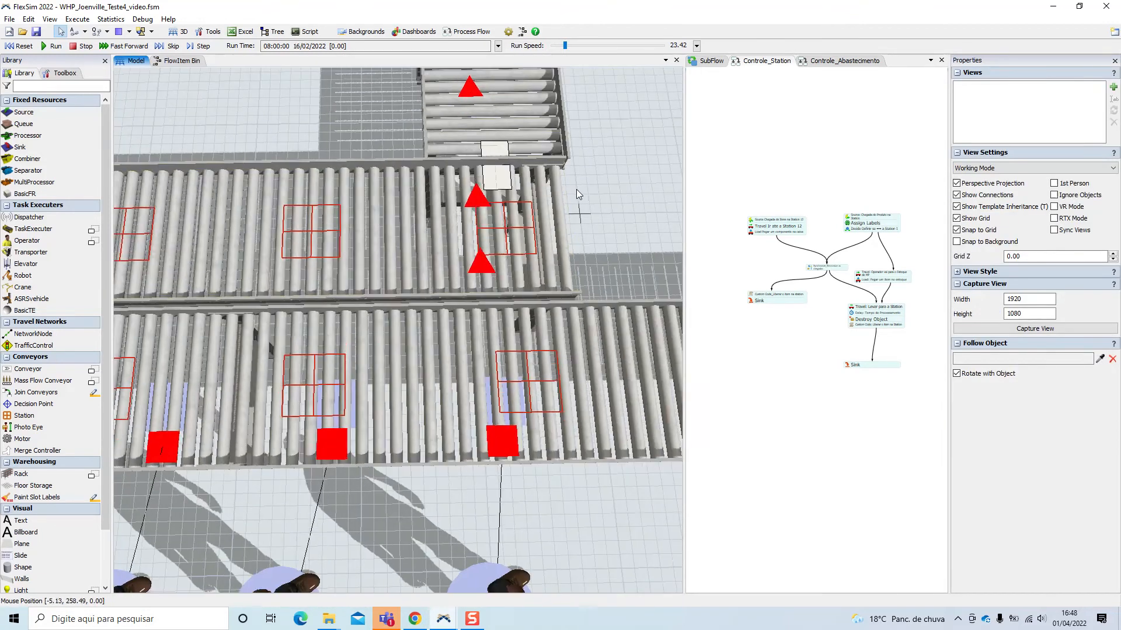
# - Inspect the transfer joining StraightConveyor11 to StraightConveyor13 near Operator8
pyautogui.click(533, 132)
pyautogui.moveTo(526, 149); pyautogui.dragTo(627, 198)
pyautogui.click(642, 190)
pyautogui.scroll(5, 642, 190)
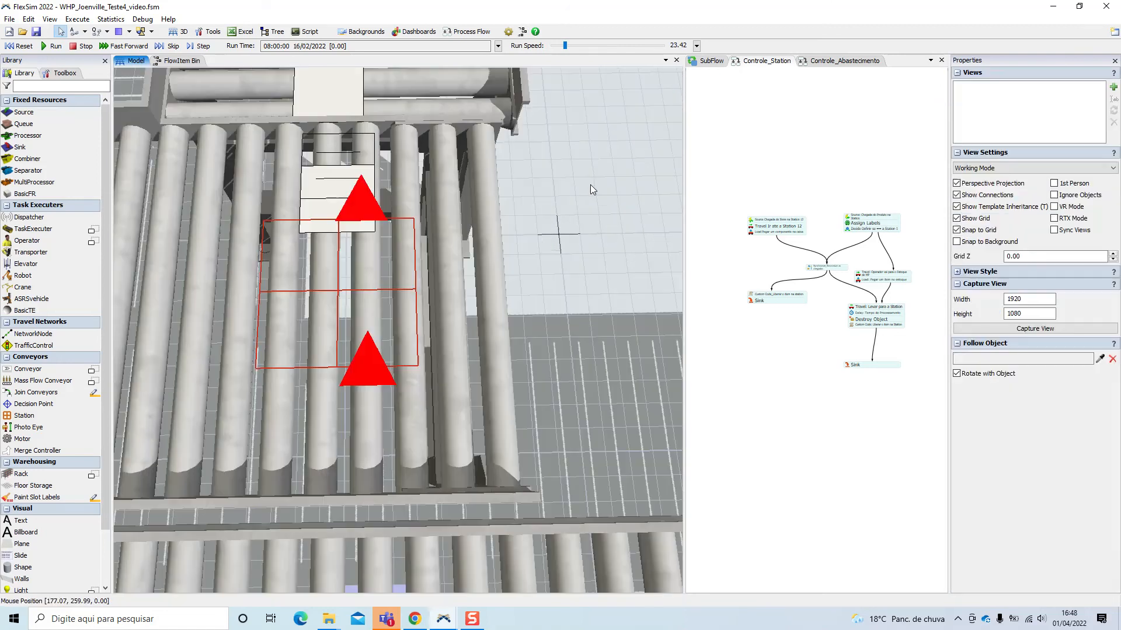
pyautogui.click(363, 166)
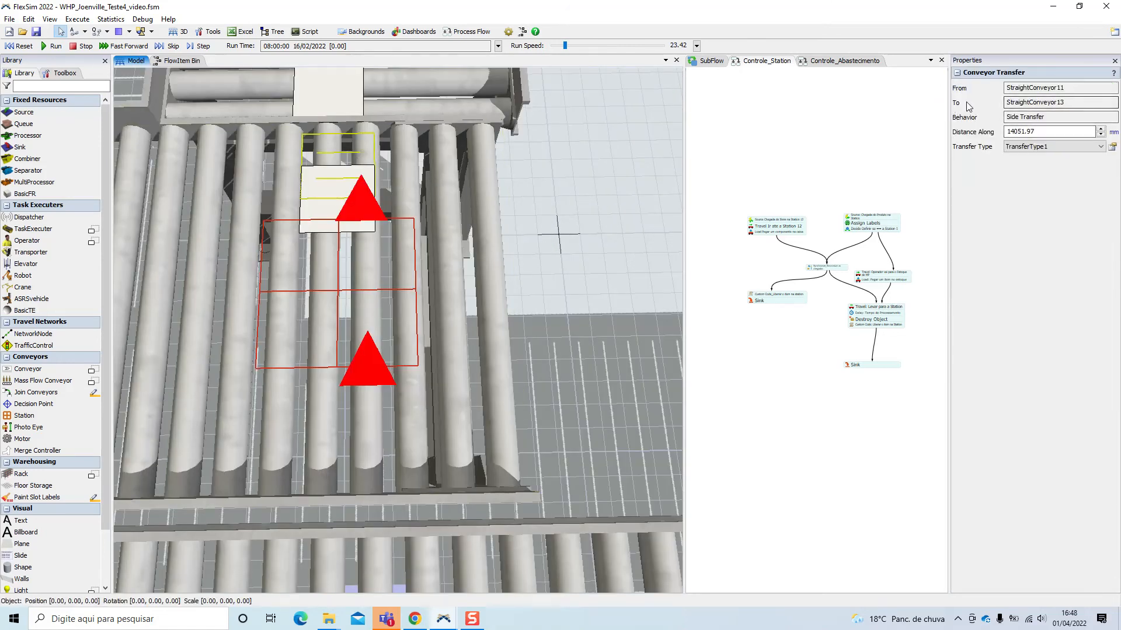
pyautogui.click(568, 157)
pyautogui.scroll(-10, 569, 157)
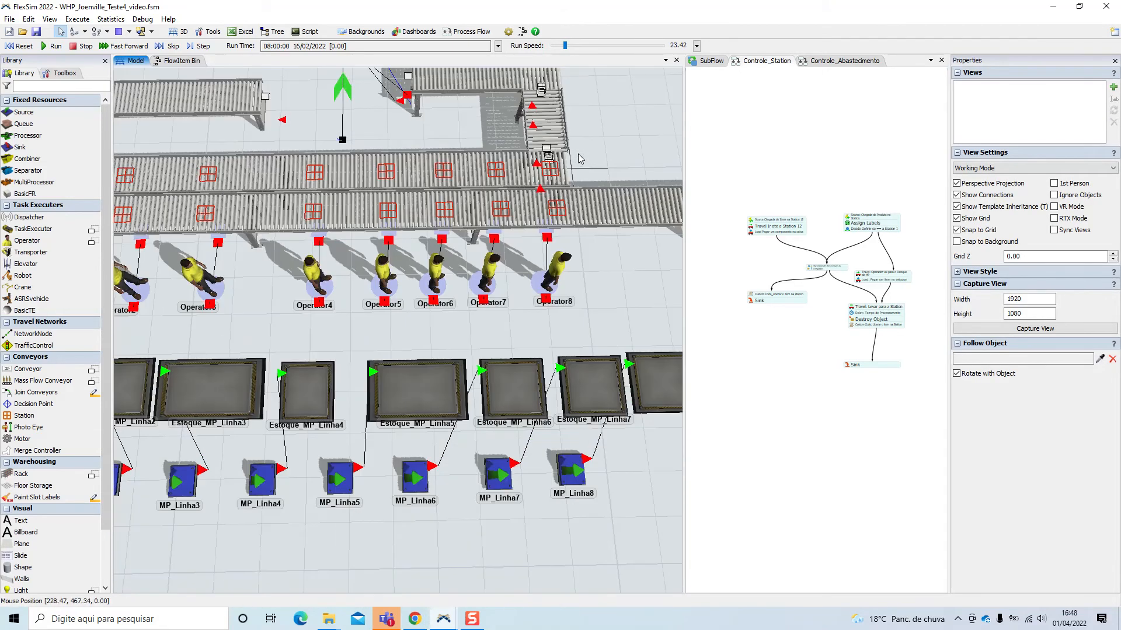
# - Run the simulation to check how boxes move through the station lines and the return junction, and reset it
pyautogui.scroll(-5, 635, 191)
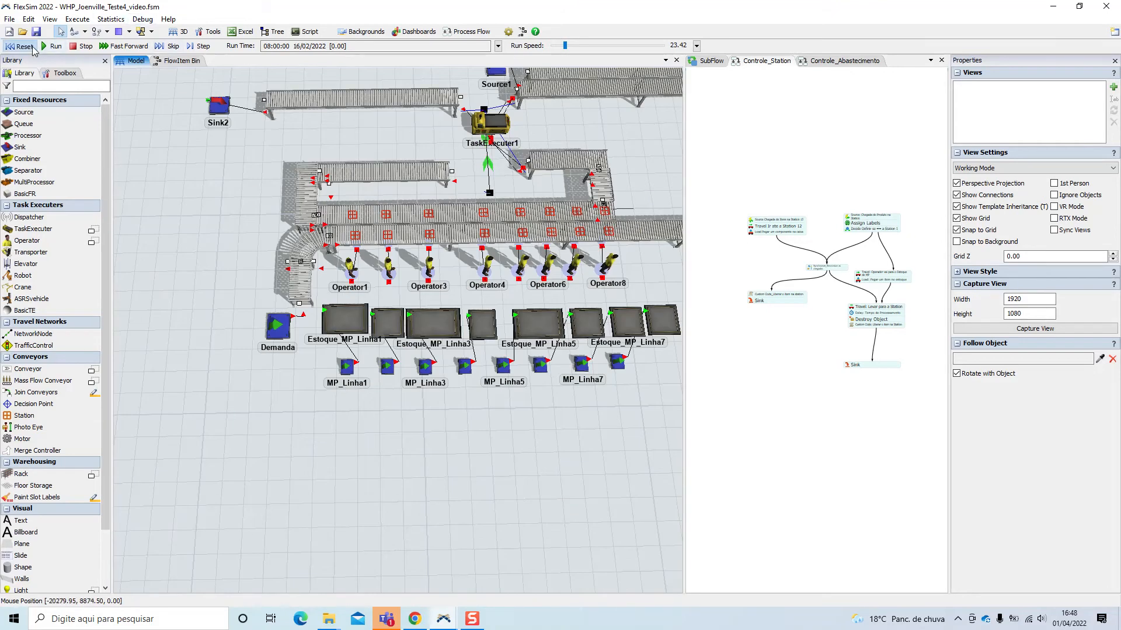
pyautogui.scroll(3, 642, 187)
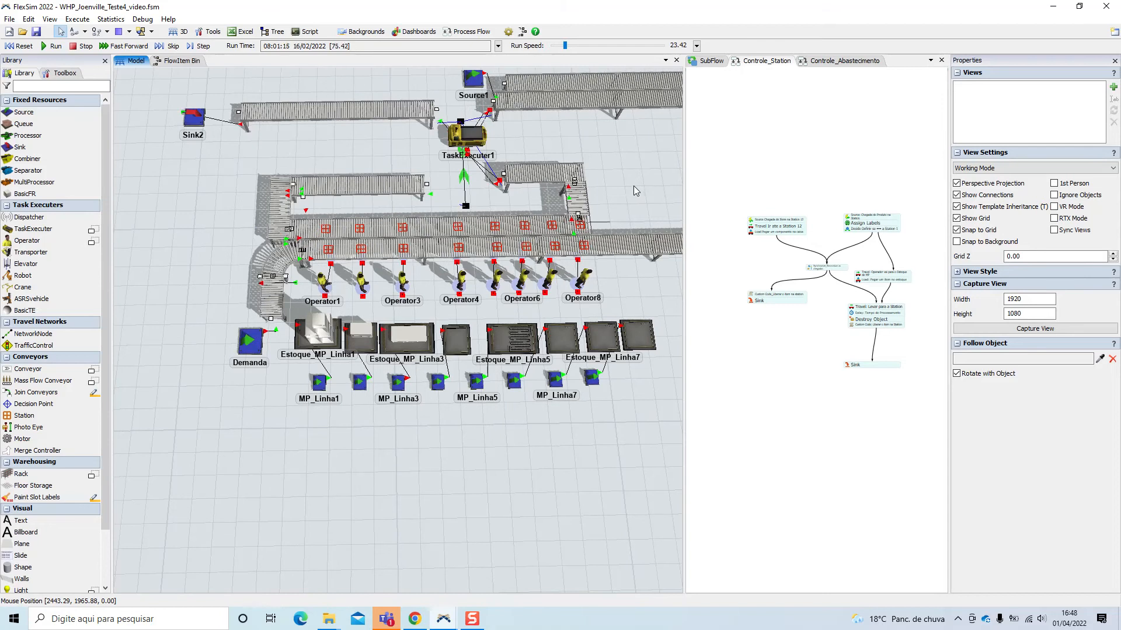
pyautogui.scroll(-2, 633, 185)
pyautogui.moveTo(637, 186); pyautogui.dragTo(565, 215)
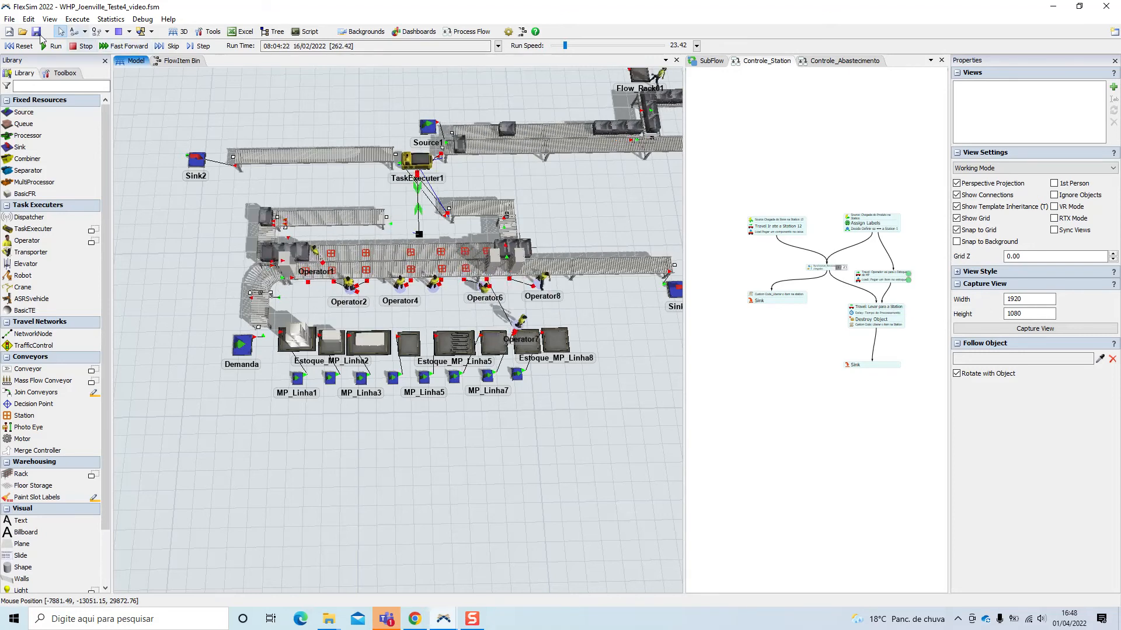
pyautogui.click(14, 49)
# - Extend the start of StraightConveyor13 across StraightConveyor11 to the operators' line, making it about 2943 mm long
pyautogui.scroll(5, 568, 227)
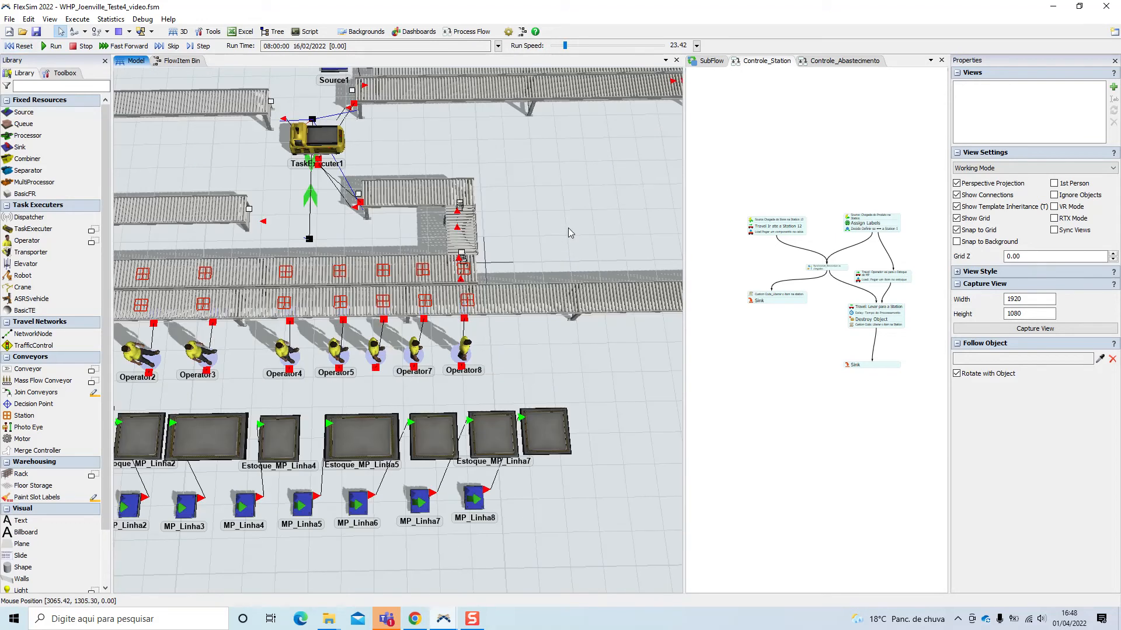
pyautogui.scroll(3, 502, 255)
pyautogui.click(314, 262)
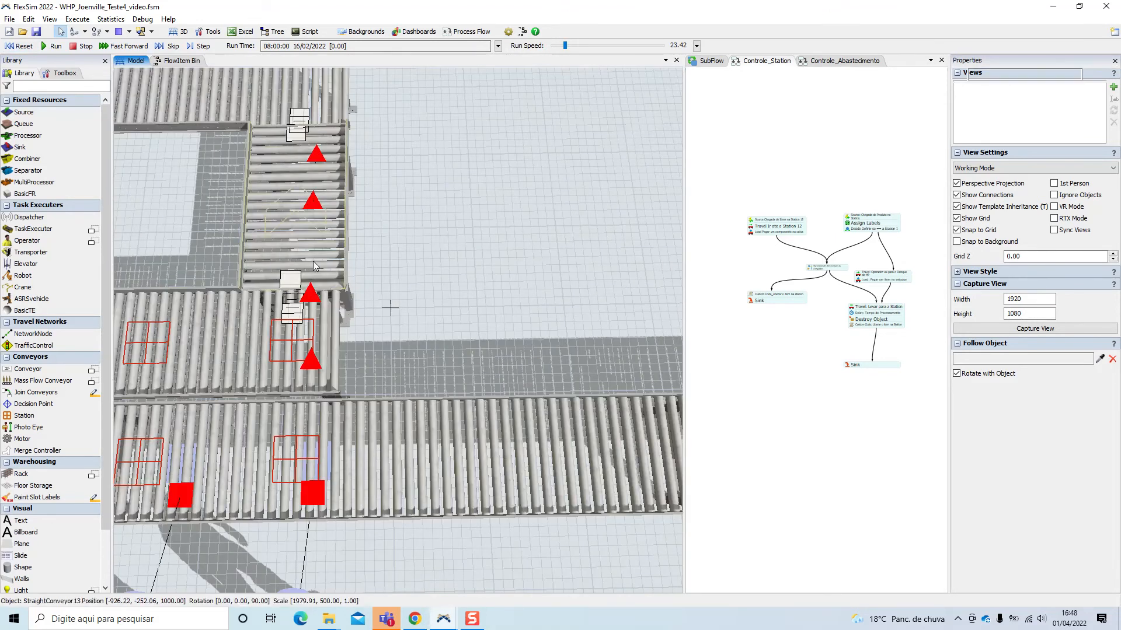
pyautogui.moveTo(321, 257); pyautogui.dragTo(266, 374)
pyautogui.click(337, 253)
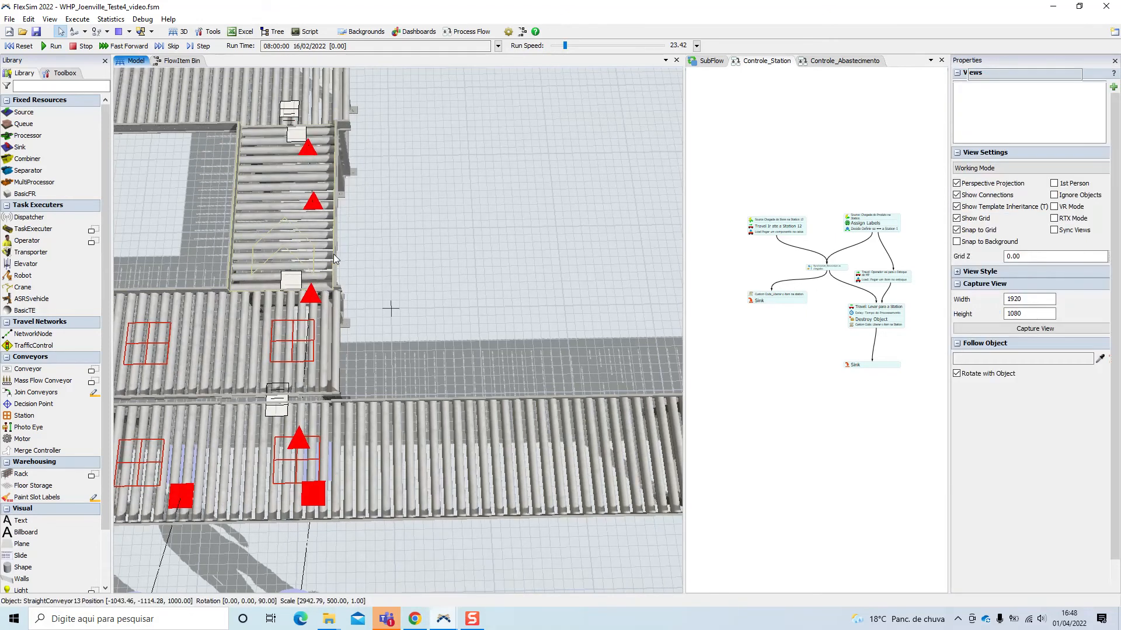
# - Shift StraightConveyor13 sideways to about X -1054 to align it with ExitTransfer15
pyautogui.moveTo(295, 279); pyautogui.dragTo(306, 280)
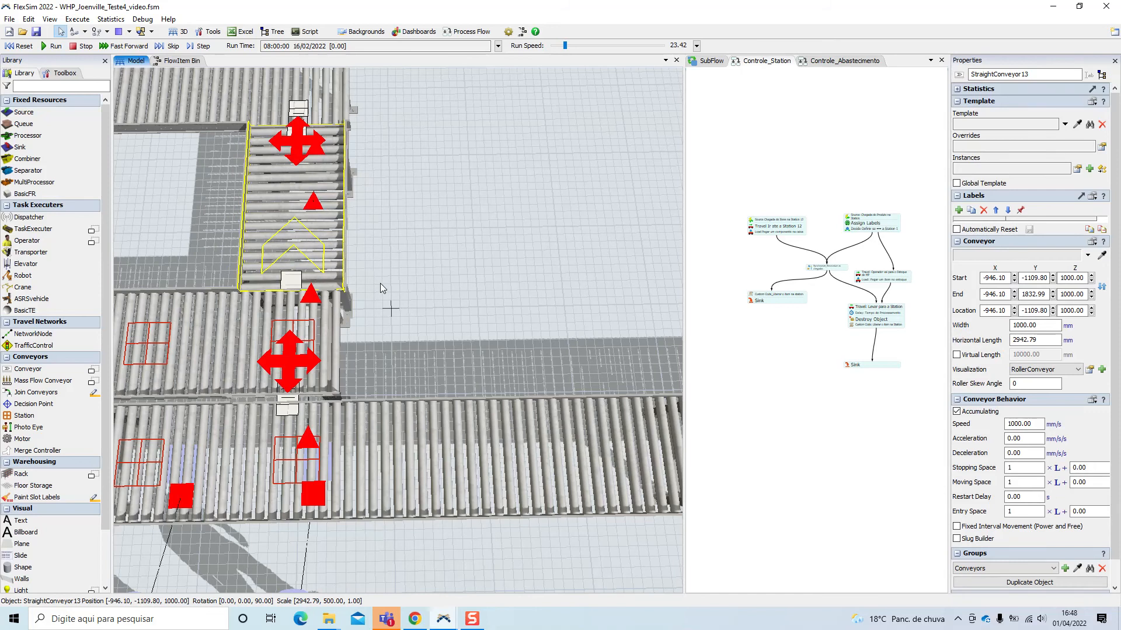
pyautogui.click(295, 284)
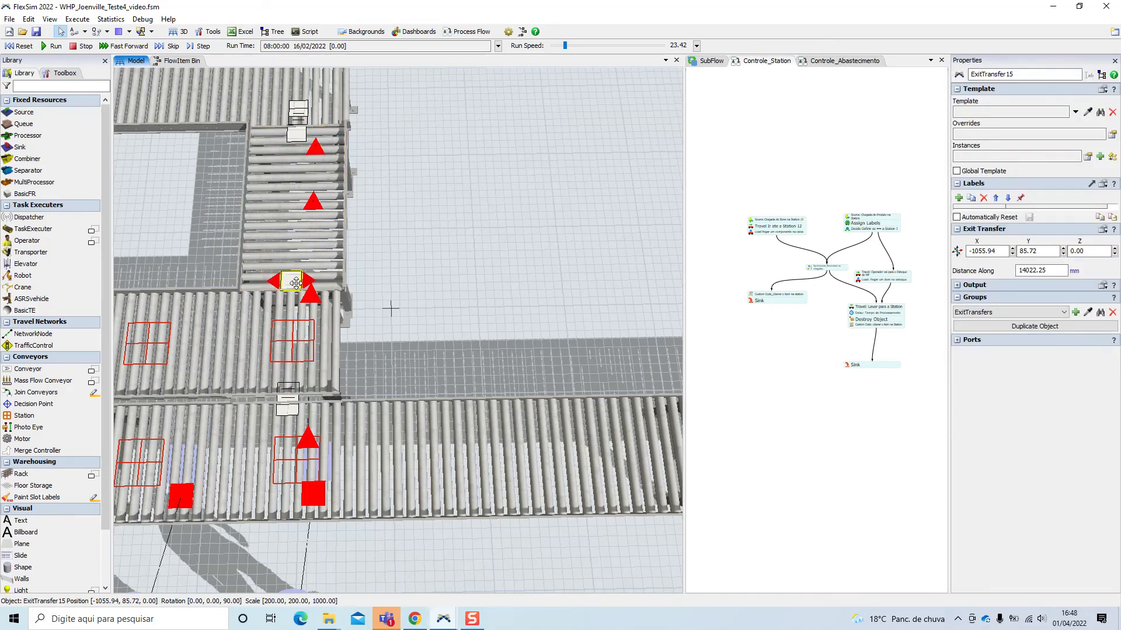
pyautogui.click(387, 289)
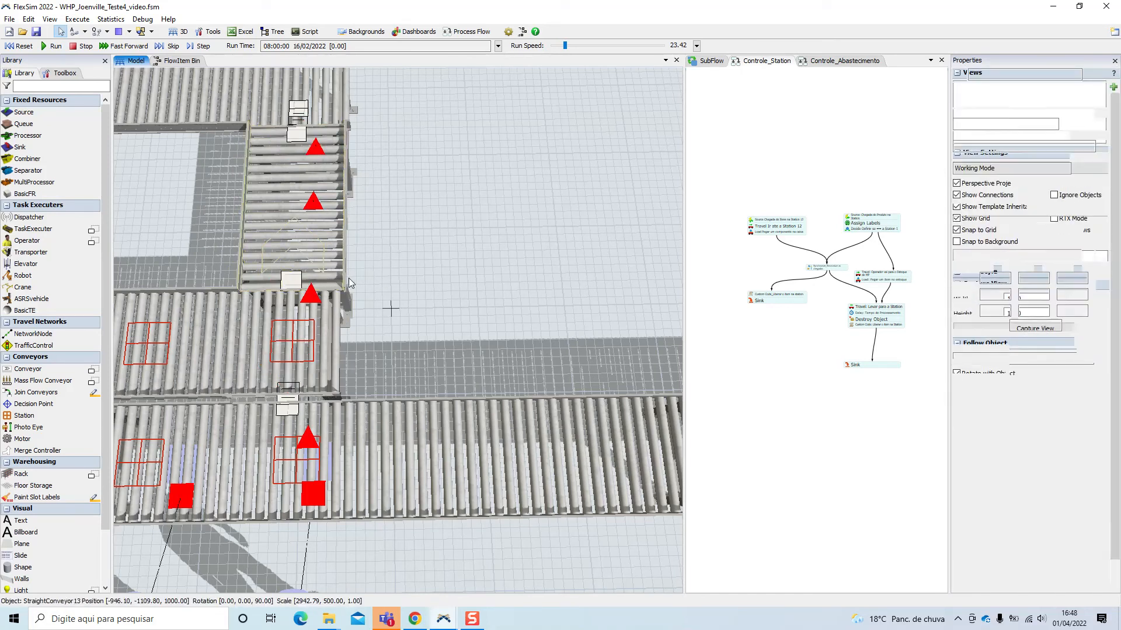
pyautogui.moveTo(348, 279); pyautogui.dragTo(336, 279)
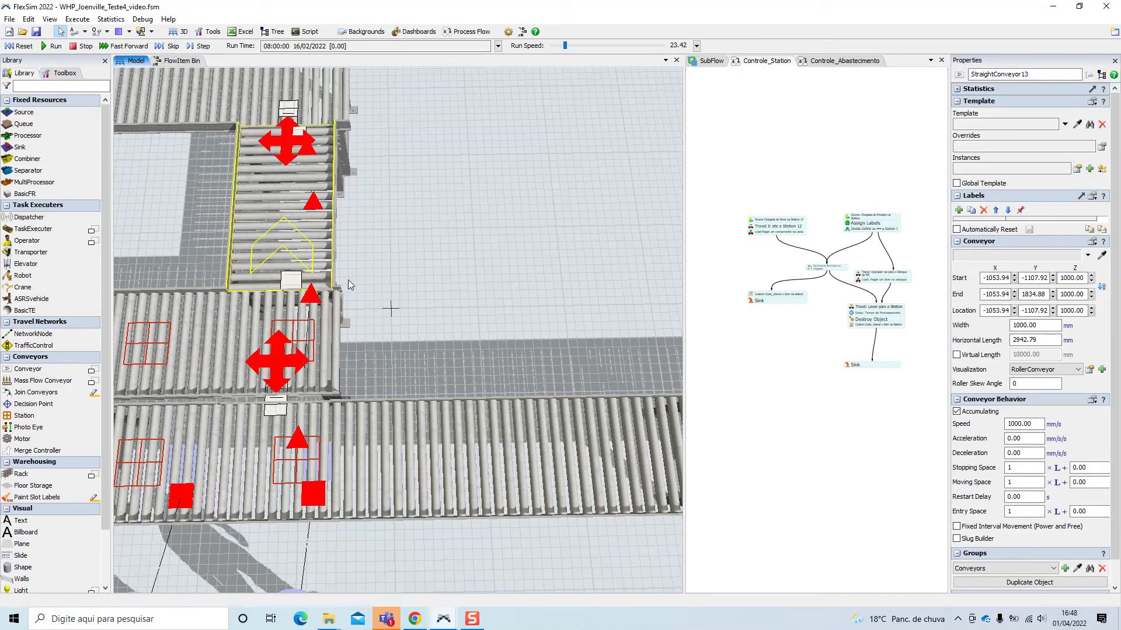
pyautogui.click(303, 284)
pyautogui.click(488, 177)
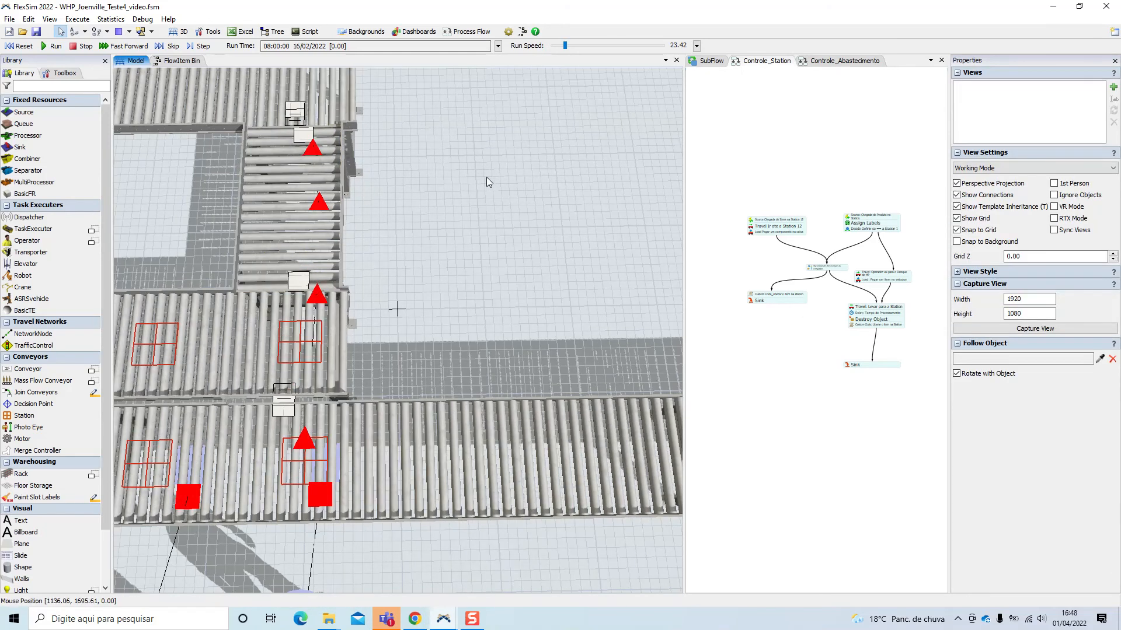
# - Run the simulation to test the extended StraightConveyor13 connection, and reset the model
pyautogui.scroll(-10, 484, 178)
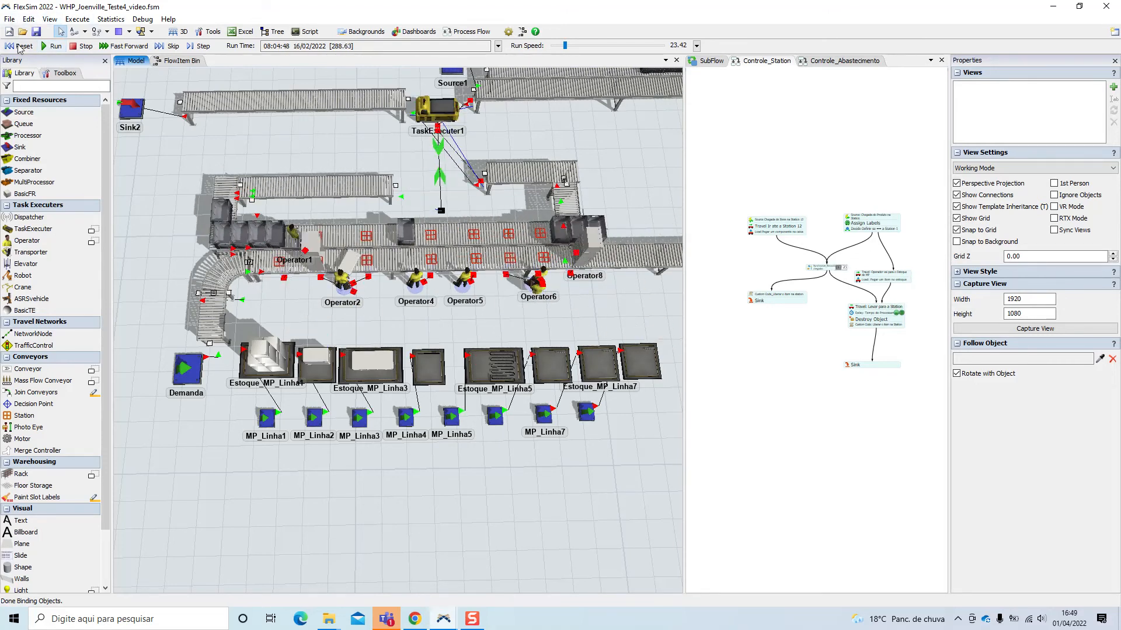
pyautogui.click(21, 47)
pyautogui.scroll(-5, 603, 186)
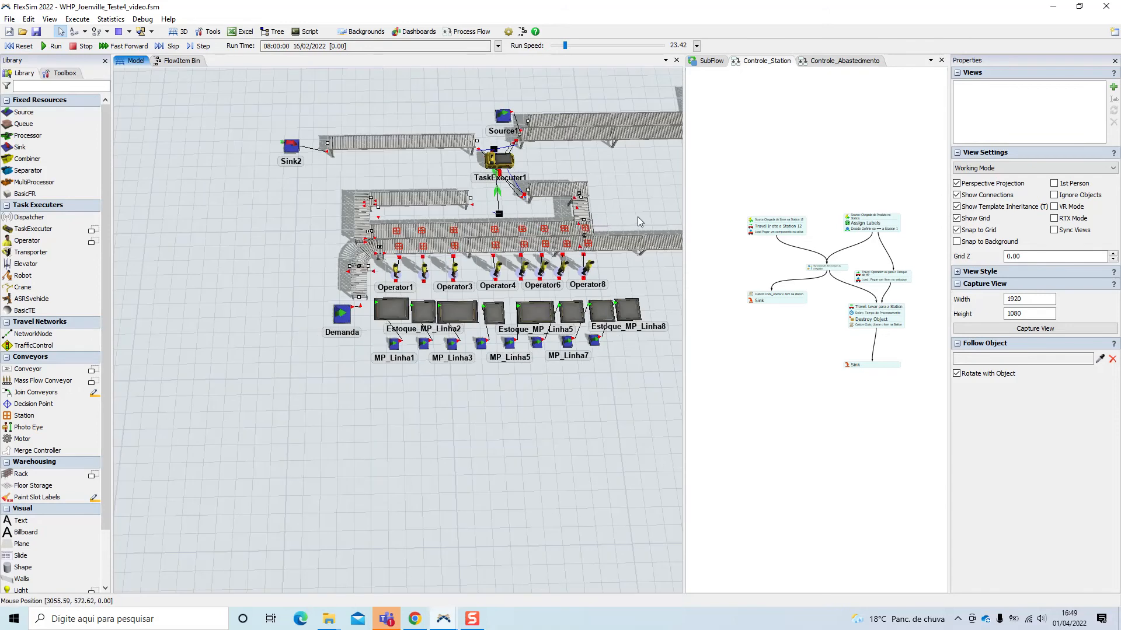
# - Move StraightConveyor13 beyond the end of StraightConveyor11 to about X 362 and lengthen it to about 3310 mm, reaching the operators' line
pyautogui.scroll(6, 434, 285)
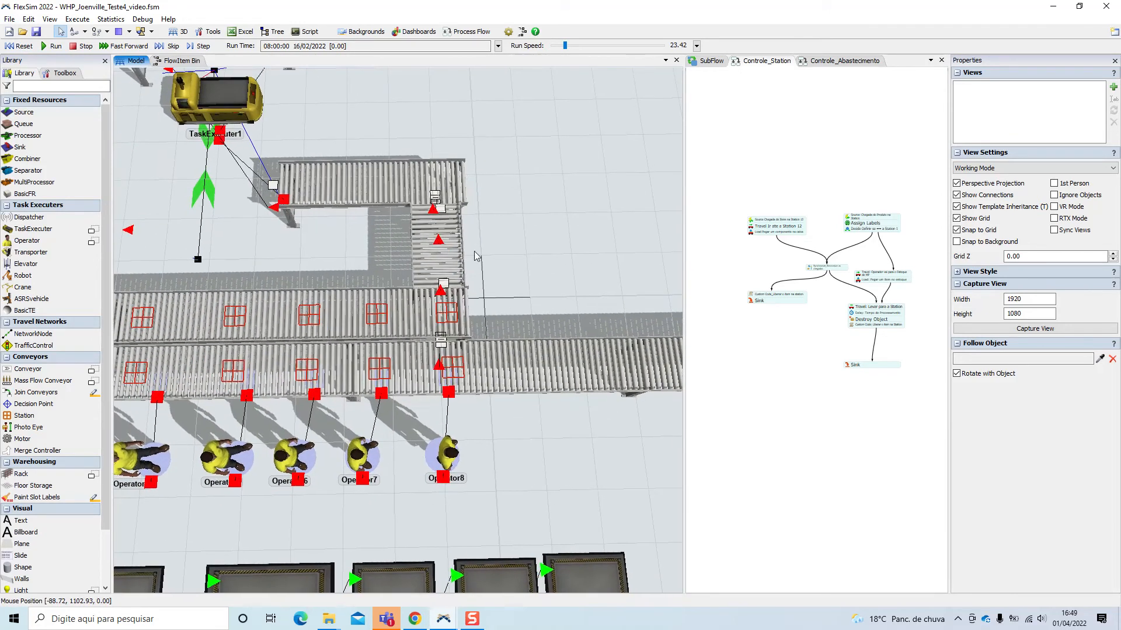
pyautogui.moveTo(438, 250); pyautogui.dragTo(508, 245)
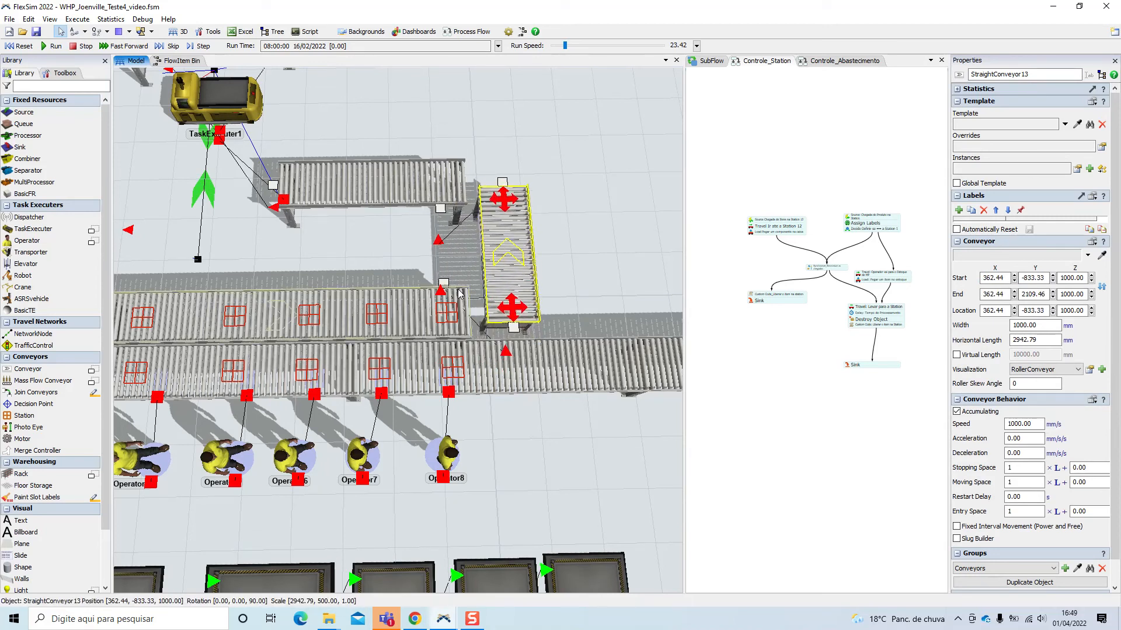
pyautogui.click(459, 295)
pyautogui.click(511, 318)
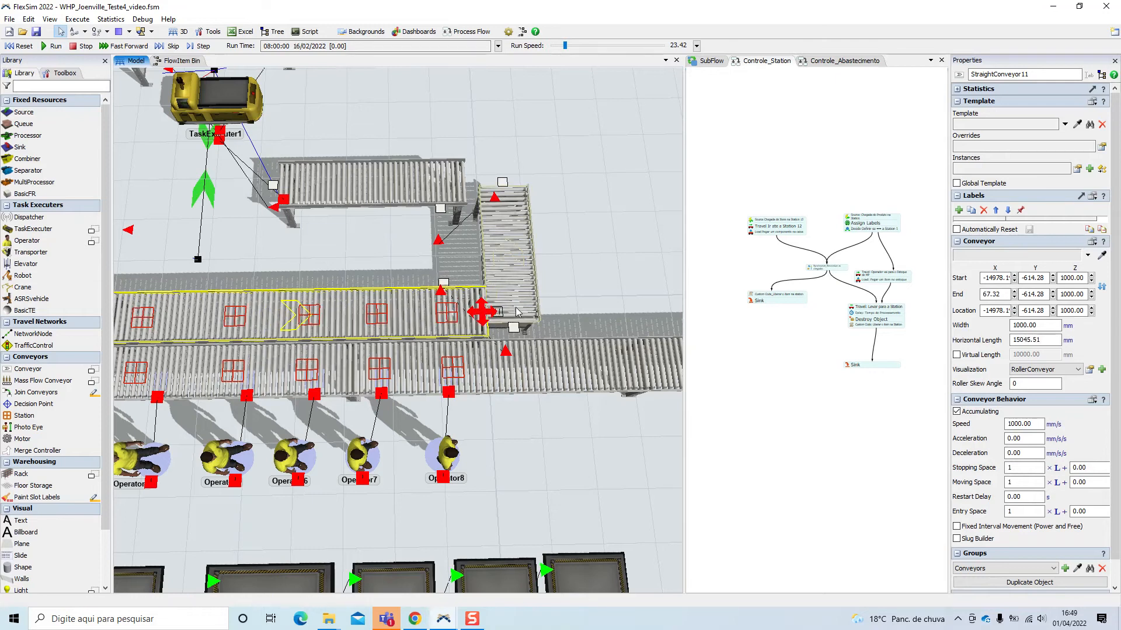
pyautogui.moveTo(513, 315); pyautogui.dragTo(506, 322)
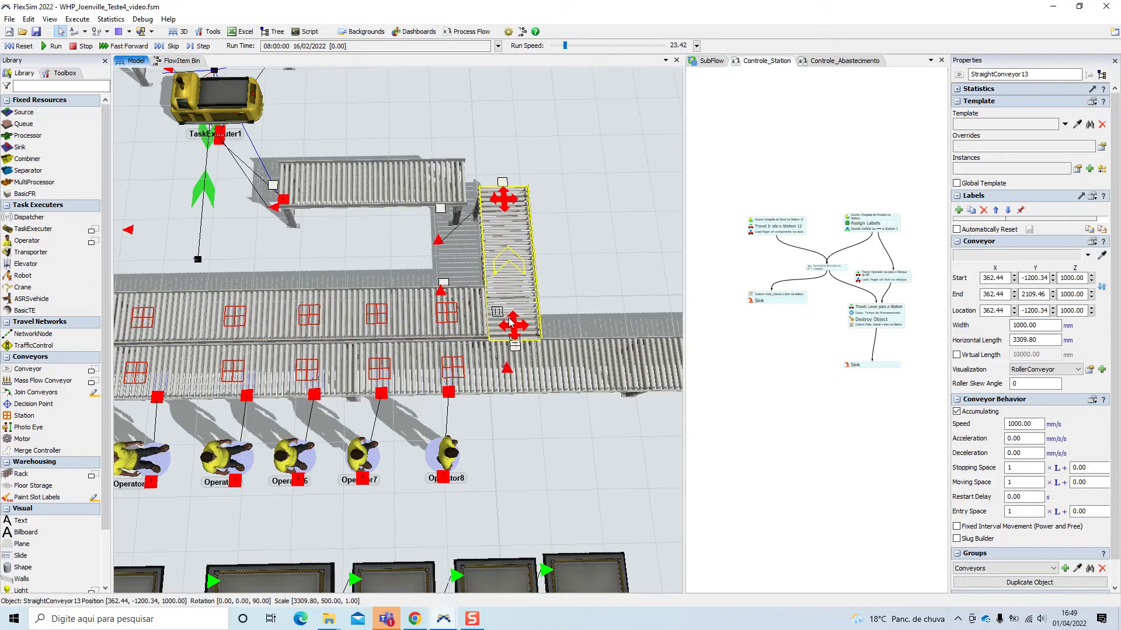
pyautogui.click(601, 274)
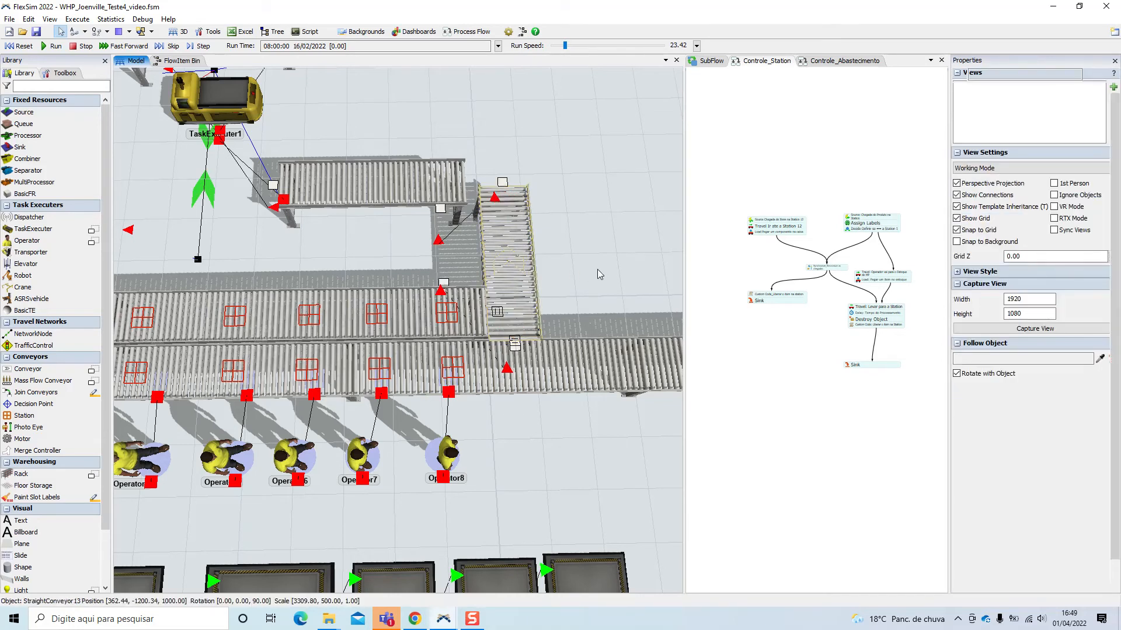
# - Inspect the transfer from StraightConveyor1 to StraightConveyor13 and its entry transfer
pyautogui.click(513, 337)
pyautogui.click(514, 343)
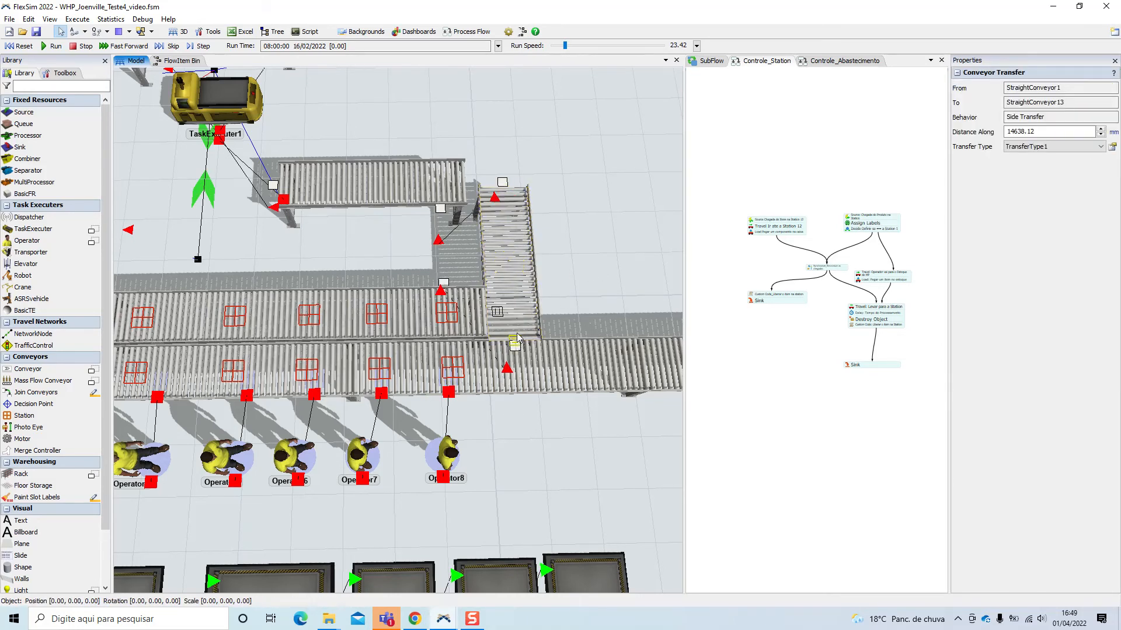
pyautogui.click(512, 340)
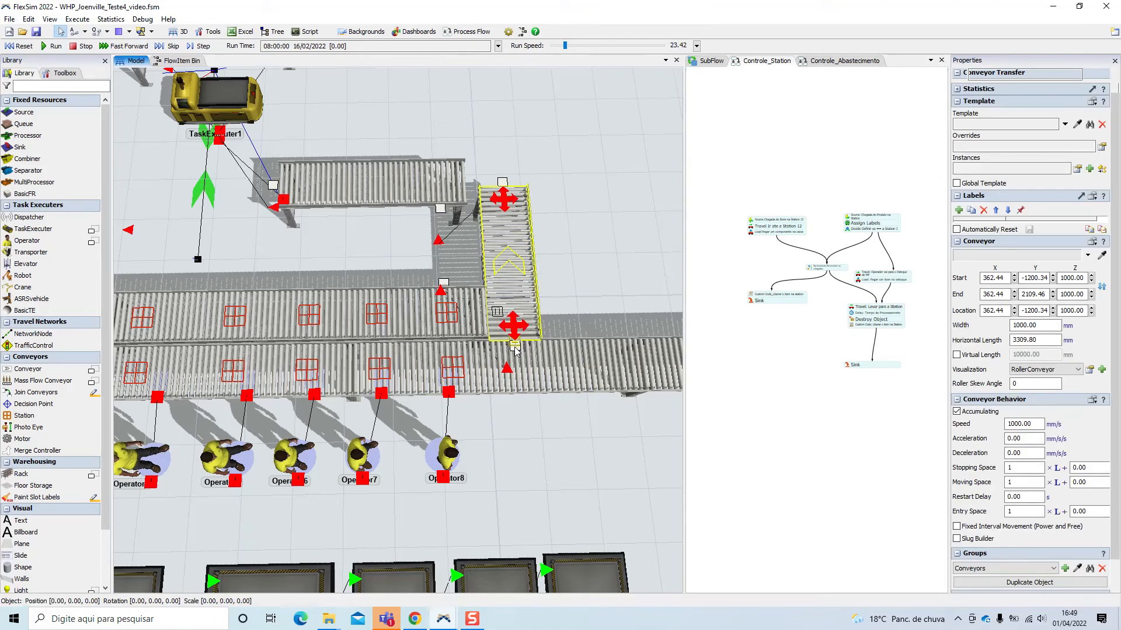
pyautogui.click(515, 347)
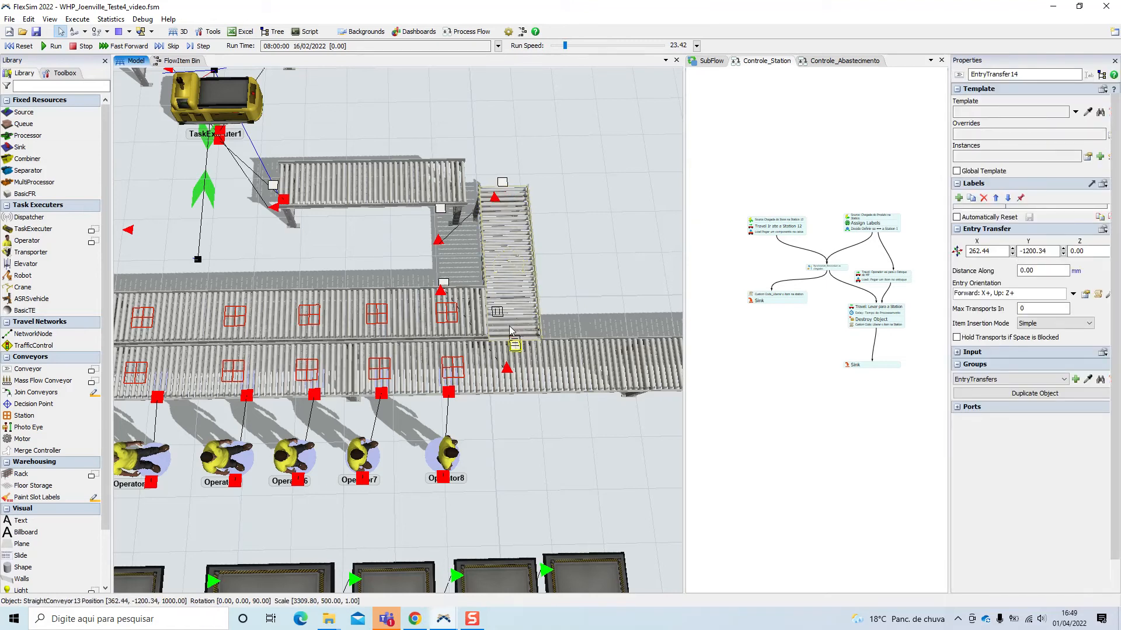
pyautogui.click(511, 330)
pyautogui.click(512, 331)
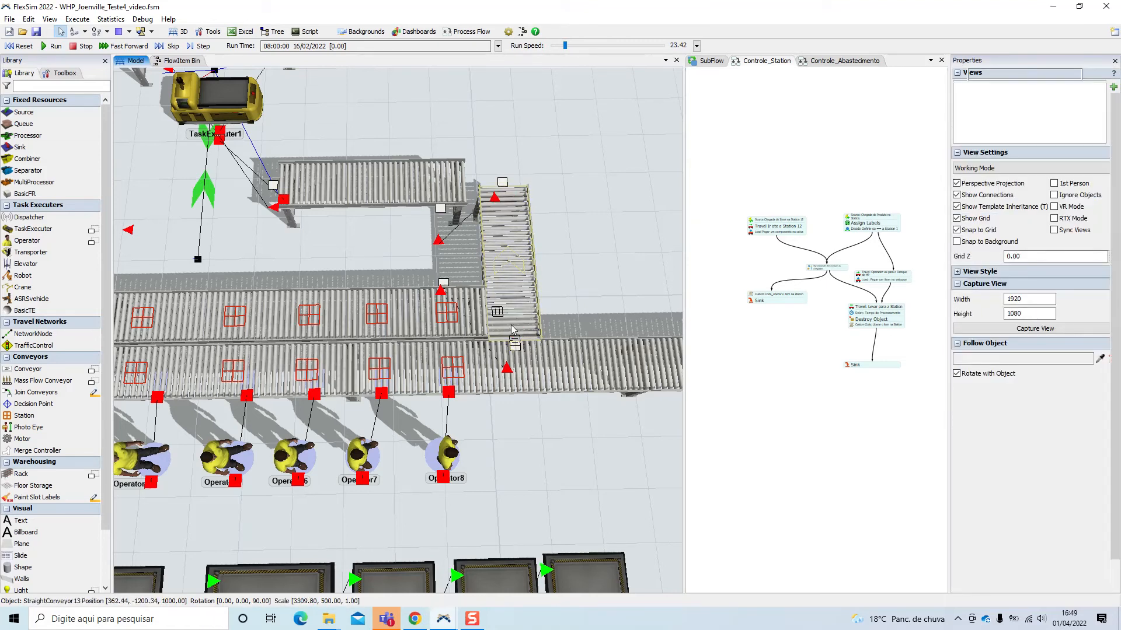
# - Move StraightConveyor13 to about X 67, Y -1114, linking the operators' line with the short return conveyor
pyautogui.moveTo(512, 329); pyautogui.dragTo(504, 323)
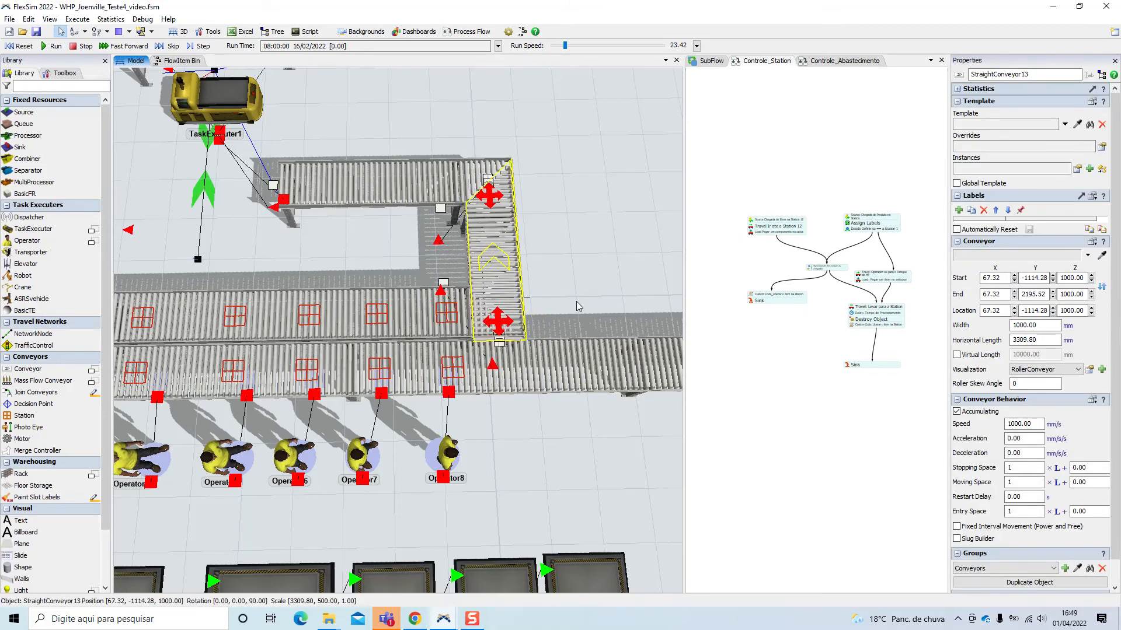
pyautogui.click(496, 344)
pyautogui.click(500, 345)
pyautogui.click(578, 248)
pyautogui.scroll(3, 562, 81)
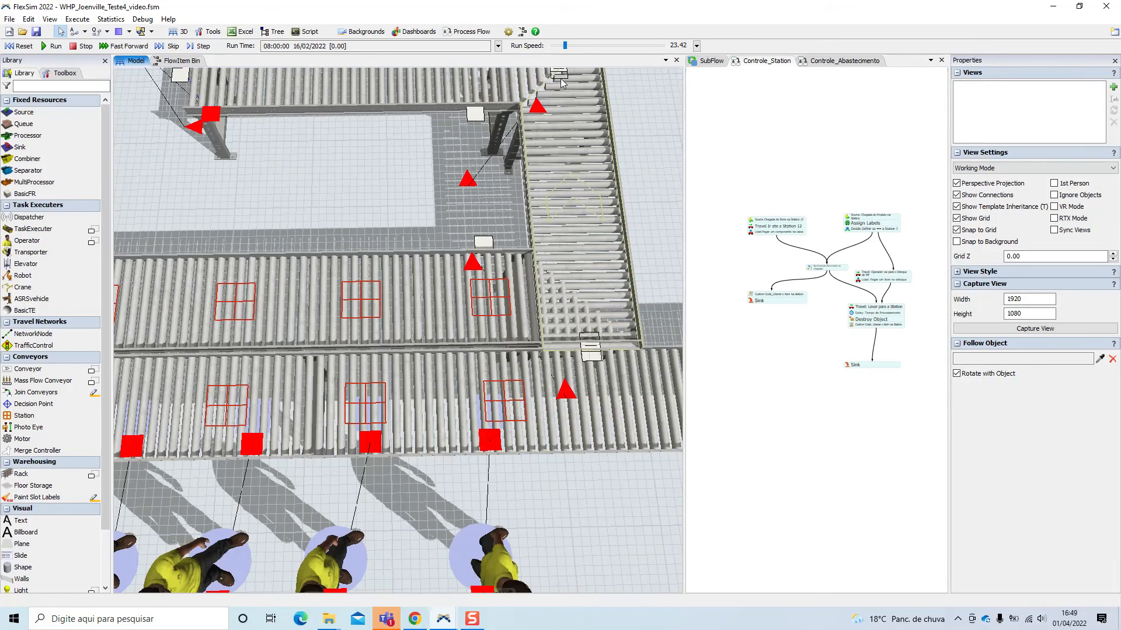
# - Delete StraightConveyor13 between the operators' line and the short return conveyor
pyautogui.scroll(-5, 541, 139)
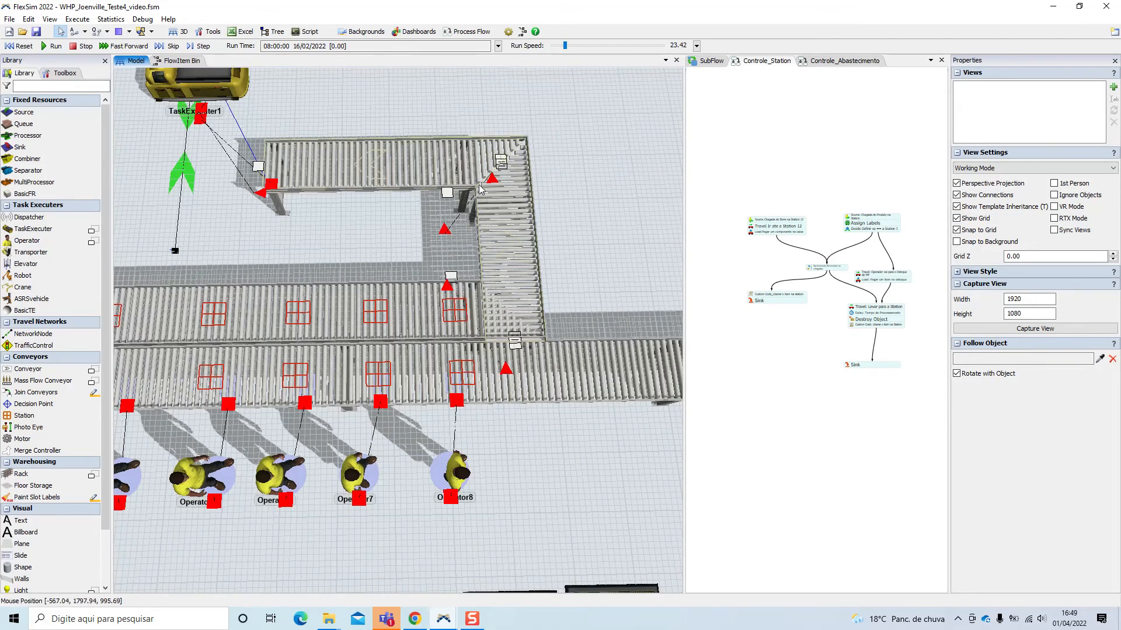
pyautogui.scroll(3, 532, 140)
pyautogui.scroll(-5, 570, 195)
pyautogui.scroll(2, 614, 156)
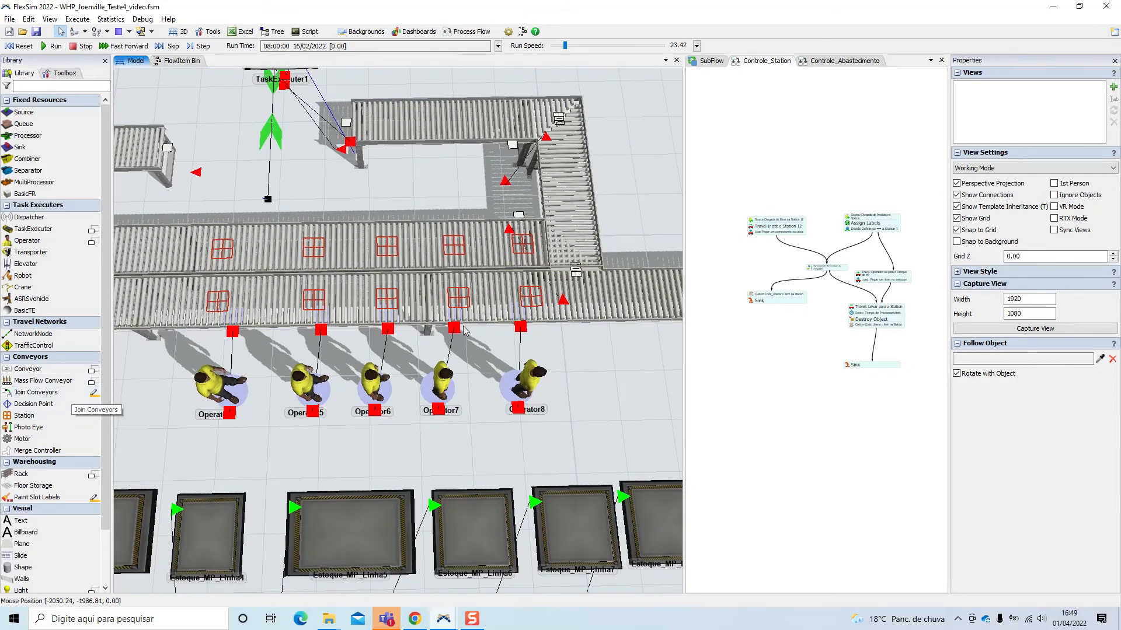
pyautogui.click(591, 239)
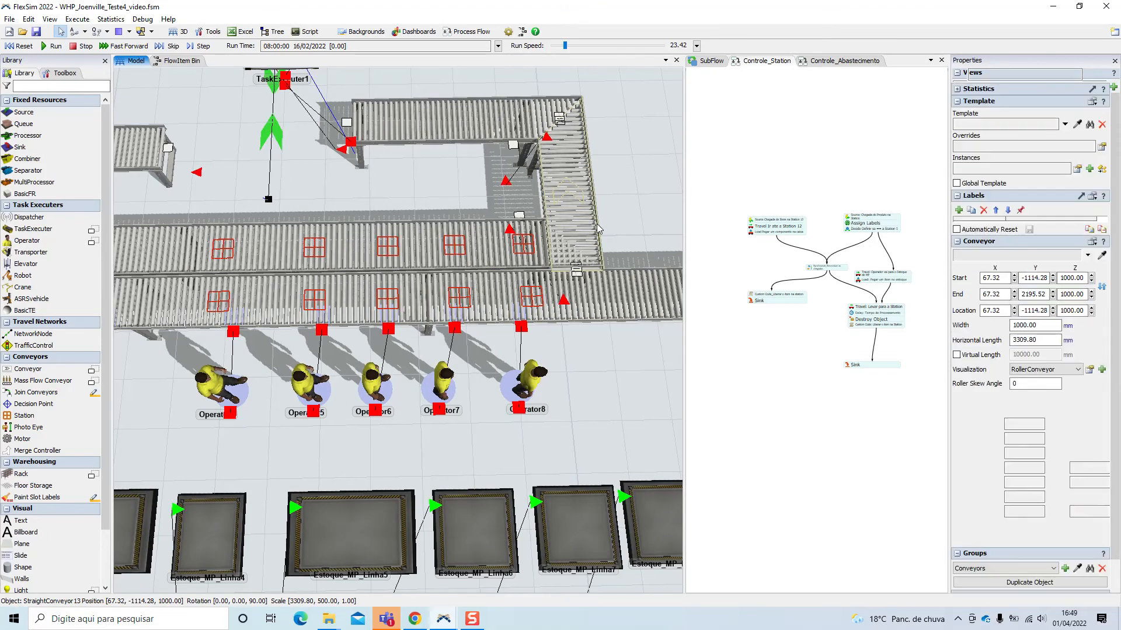
pyautogui.press('Delete')
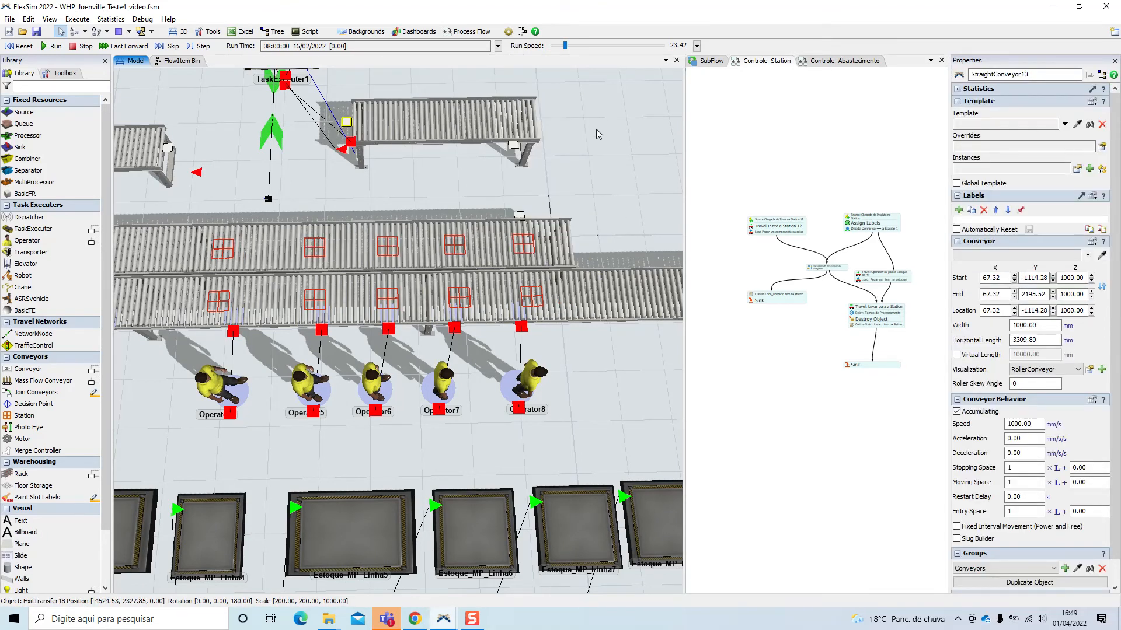
# - Add a new 10000 mm straight conveyor starting at X 1000, Y 3000, beyond the short return conveyor
pyautogui.doubleClick(596, 130)
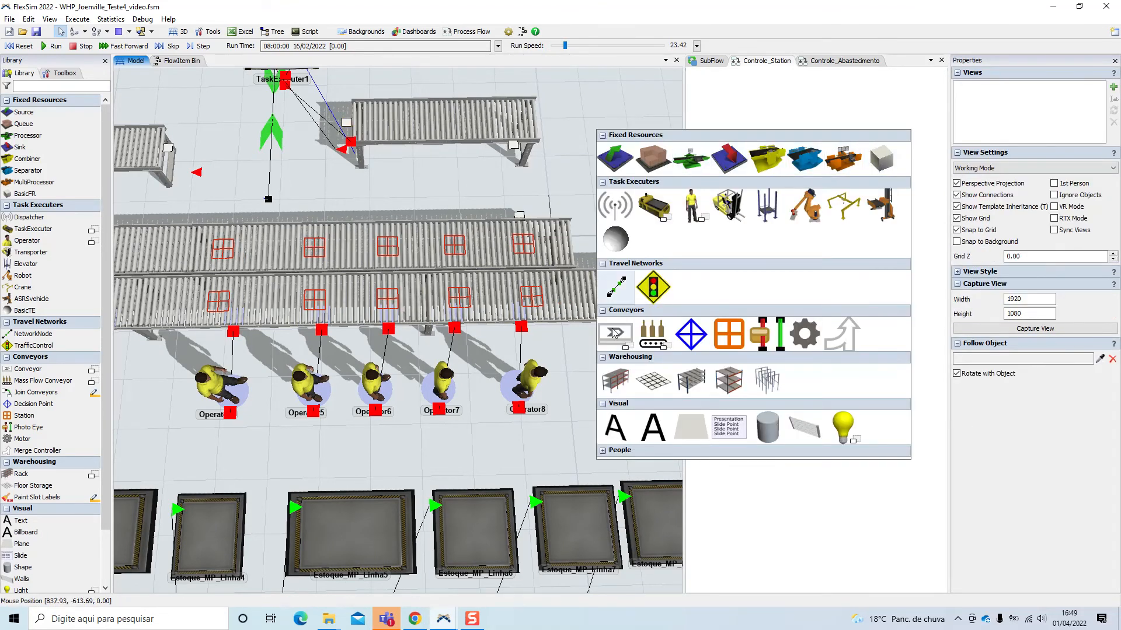
pyautogui.click(611, 325)
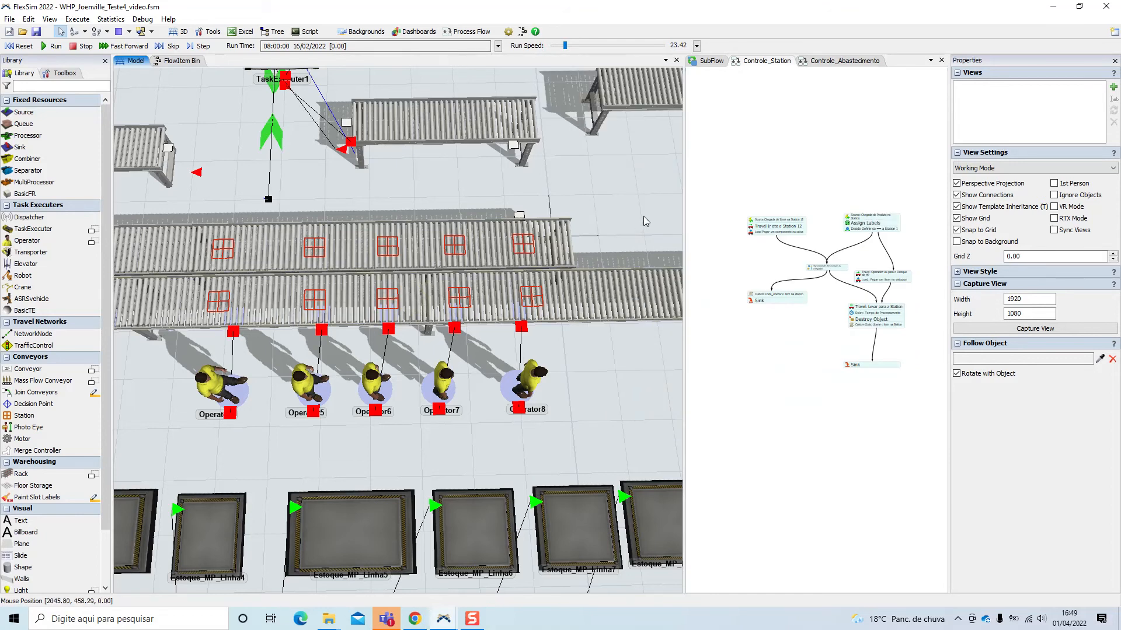
pyautogui.scroll(5, 416, 203)
pyautogui.click(514, 133)
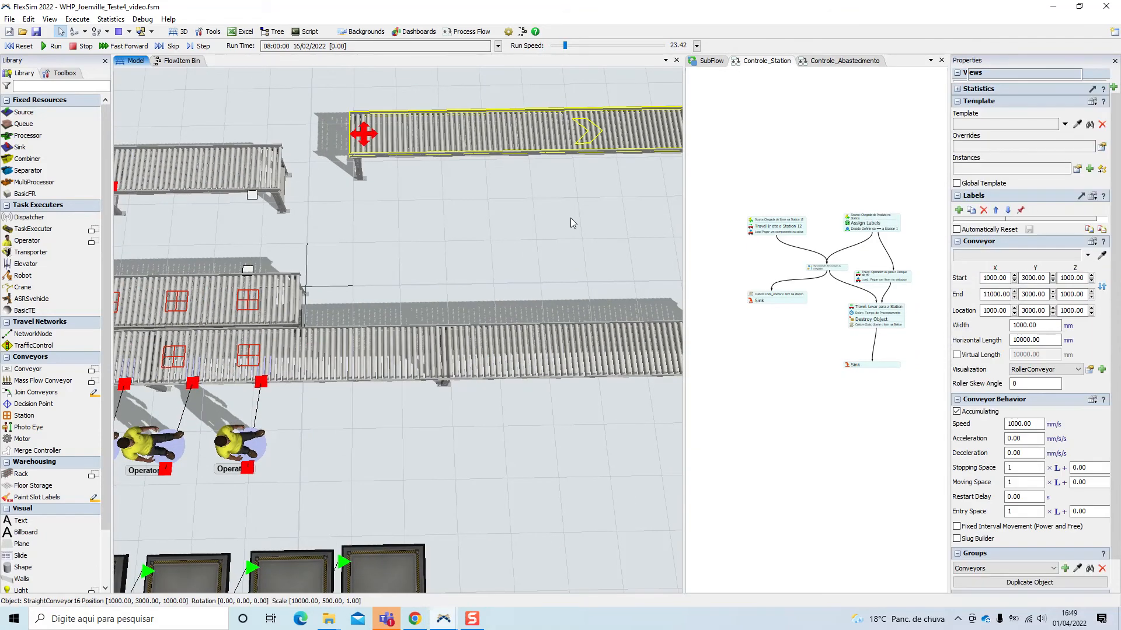
pyautogui.click(554, 220)
pyautogui.scroll(-6, 583, 212)
pyautogui.moveTo(580, 217); pyautogui.dragTo(499, 195)
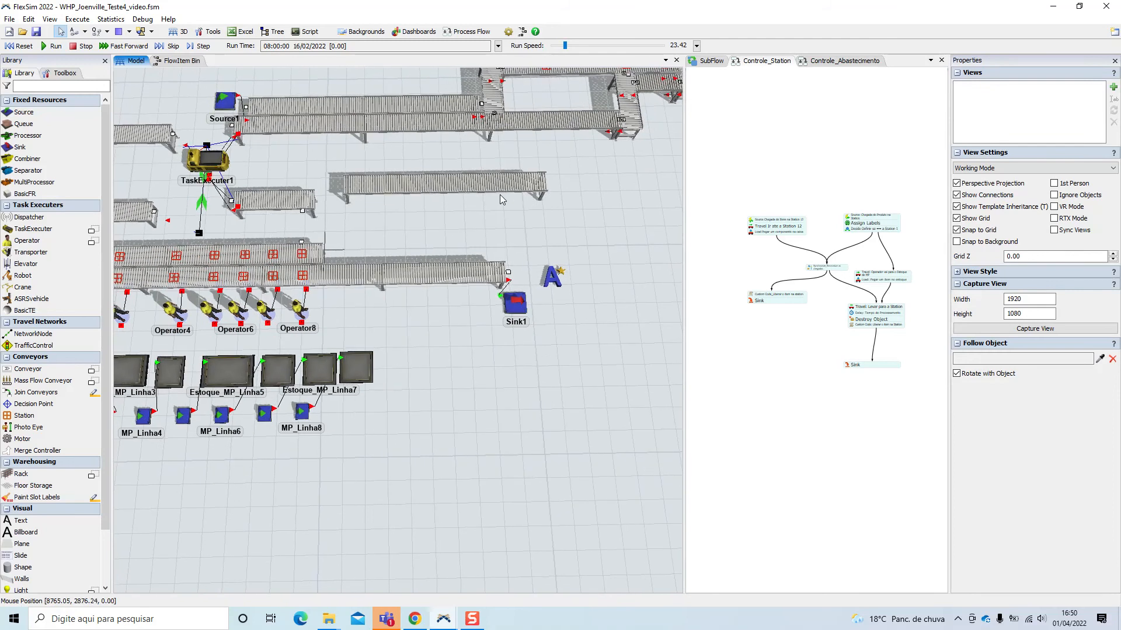
# - Turn the new conveyor to 90 degrees, shorten it to about 3000 mm, and move it to about X 1148, Y -509 beside the operators' line
pyautogui.click(530, 185)
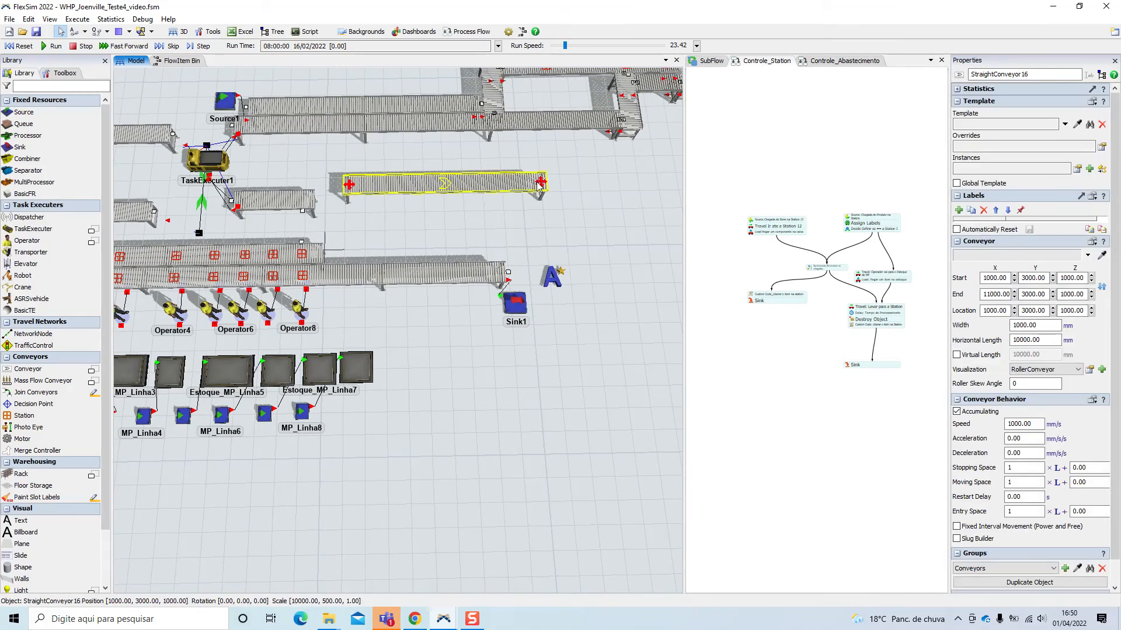
pyautogui.moveTo(541, 184); pyautogui.dragTo(338, 125)
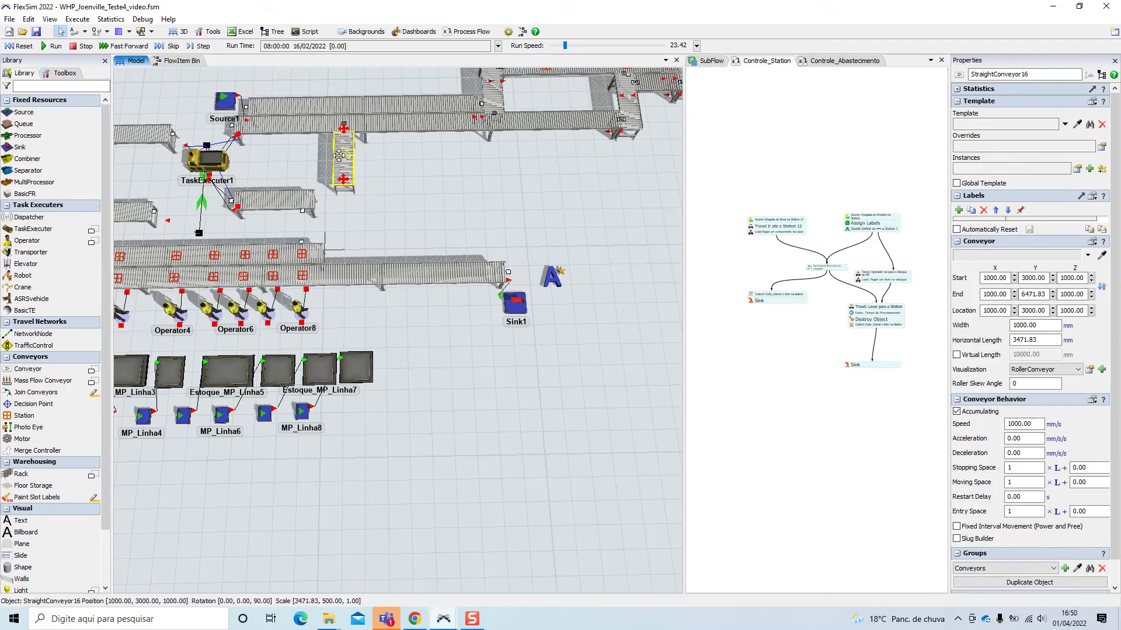
pyautogui.moveTo(342, 167); pyautogui.dragTo(341, 213)
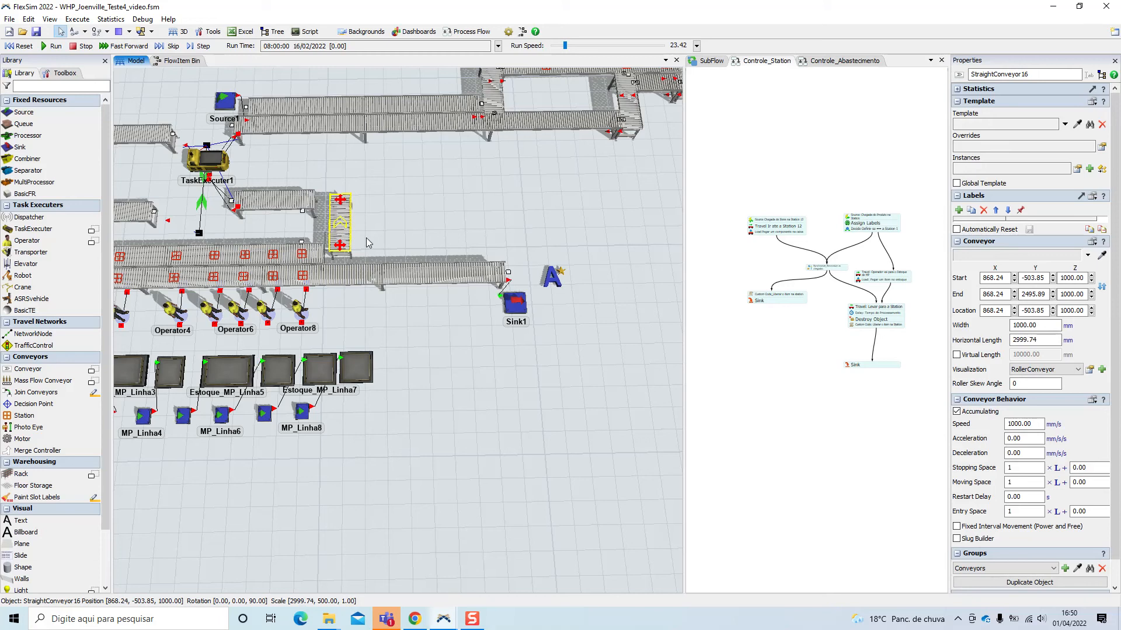
pyautogui.click(340, 230)
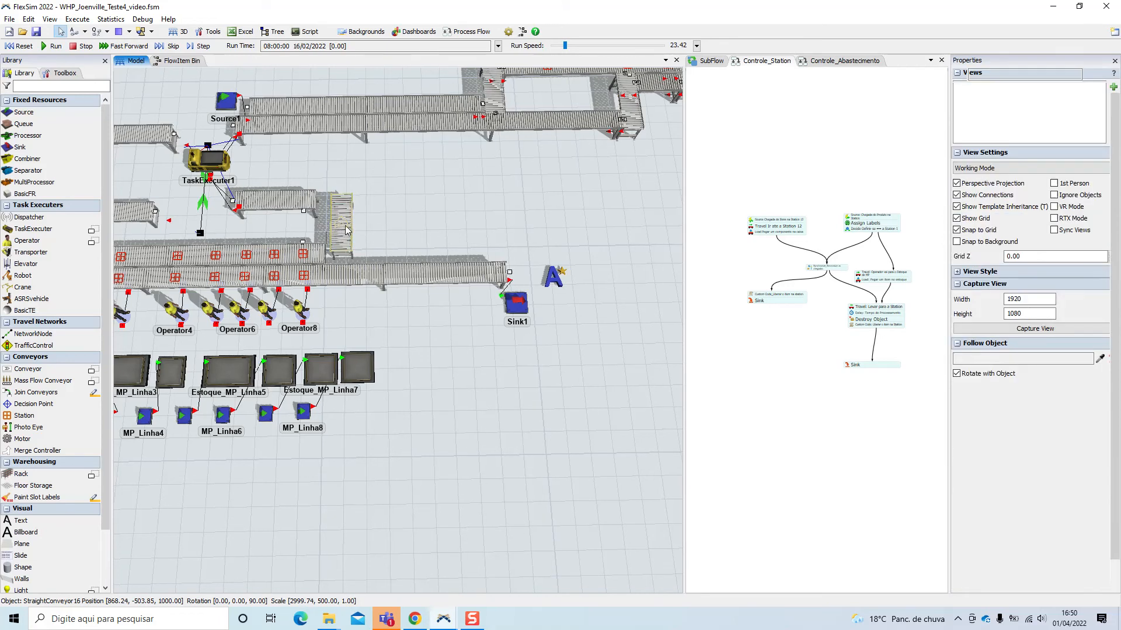
pyautogui.click(345, 230)
pyautogui.click(398, 240)
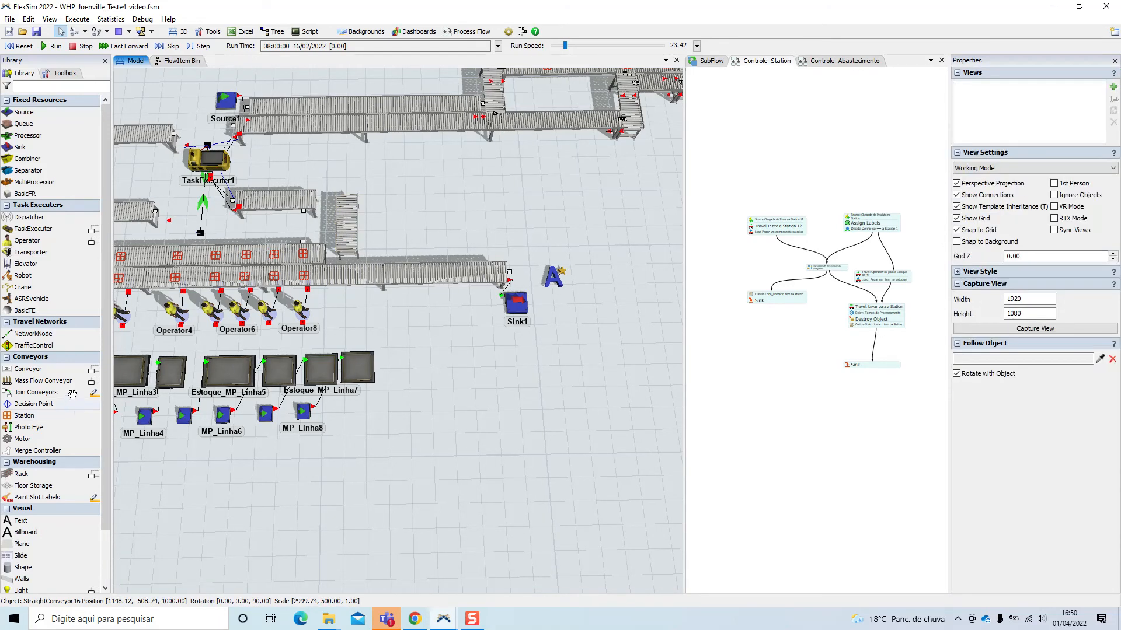
# - Join the operators' upper conveyor to the 90-degree conveyor, and that conveyor to the short return conveyor
pyautogui.click(318, 251)
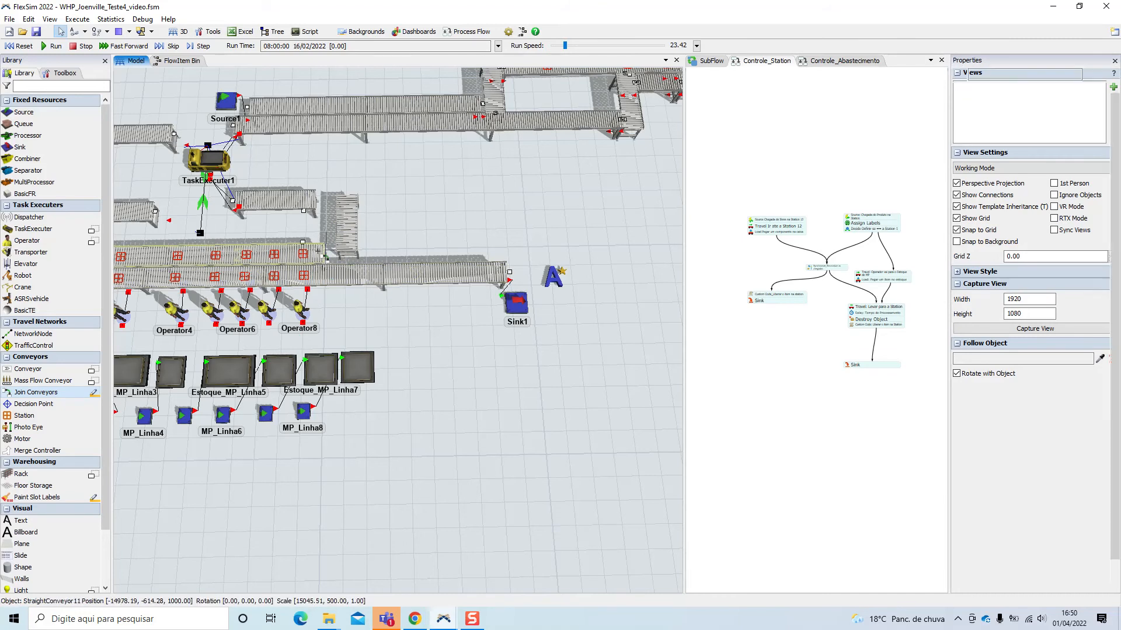
pyautogui.click(355, 245)
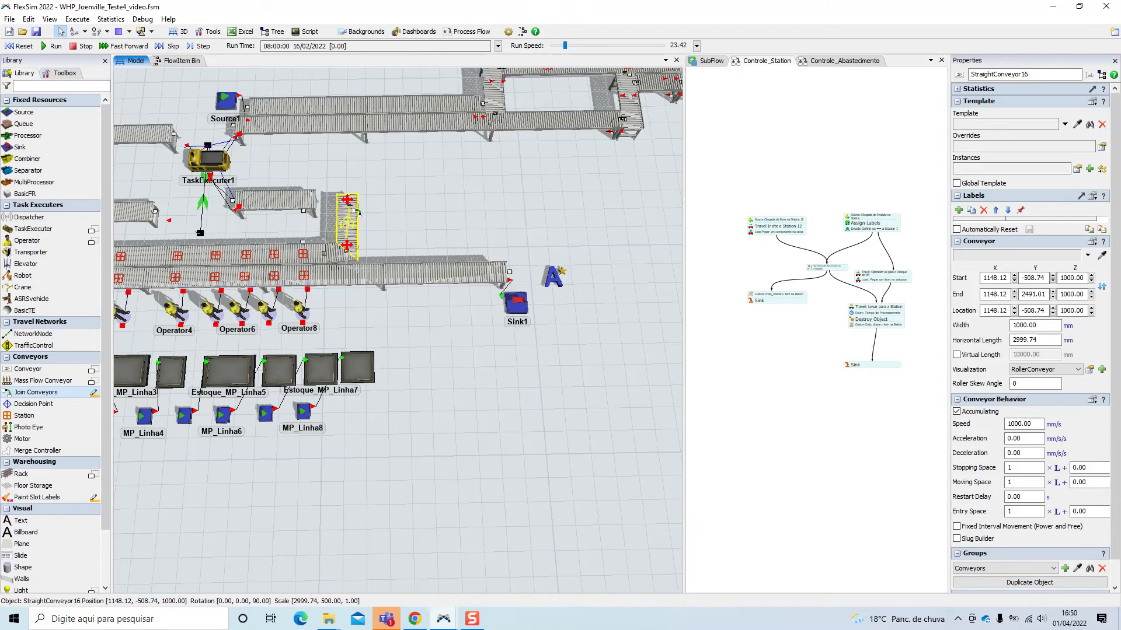
pyautogui.click(32, 393)
pyautogui.click(303, 193)
pyautogui.rightClick(461, 193)
pyautogui.click(363, 212)
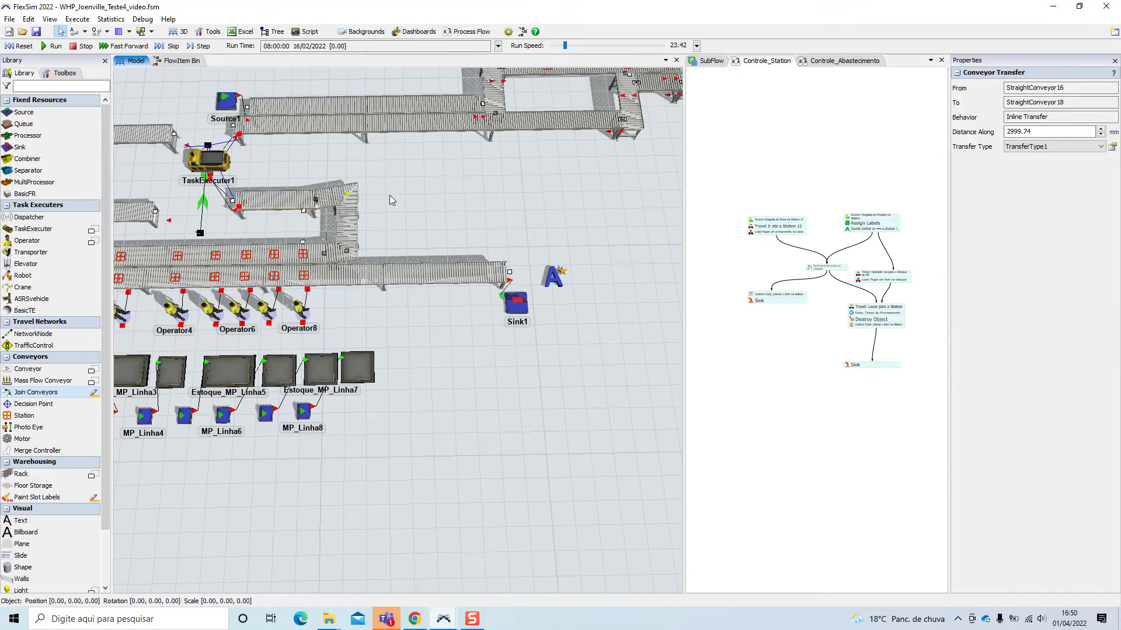
# - Delete the angled joint before the short return conveyor and shorten the 90-degree conveyor to about 2112 mm
pyautogui.scroll(-2, 485, 218)
pyautogui.scroll(3, 511, 296)
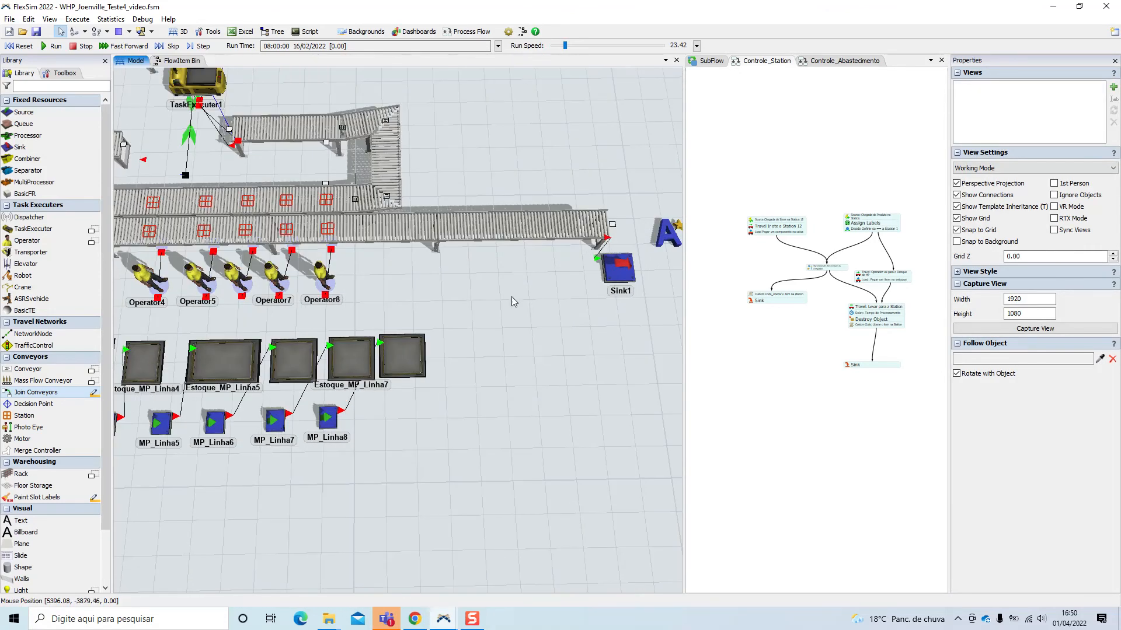
pyautogui.click(508, 181)
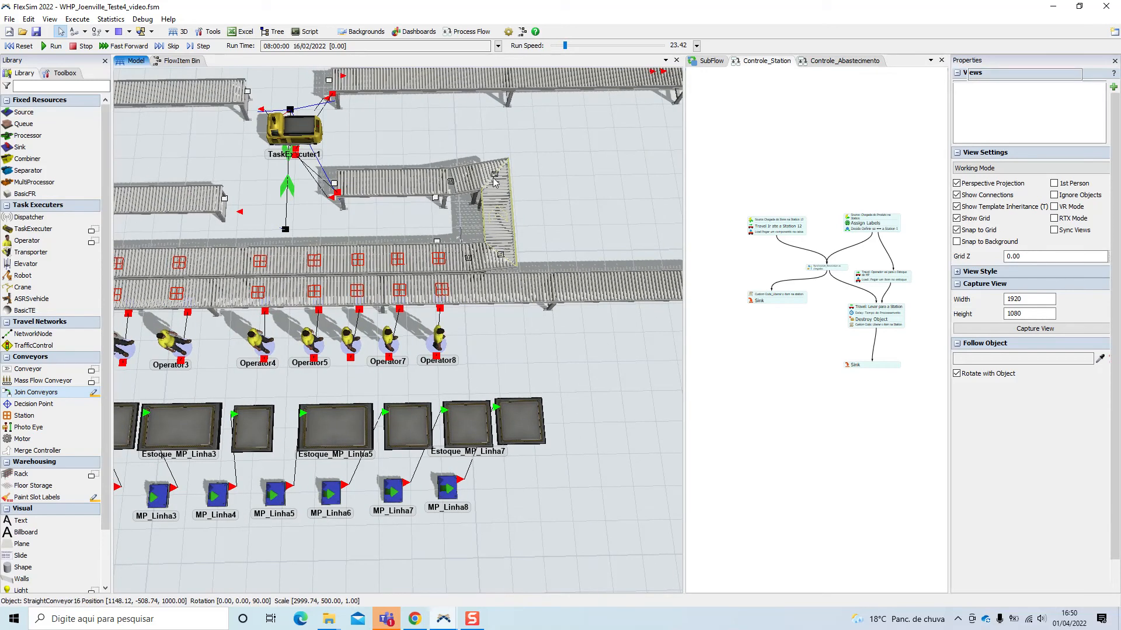
pyautogui.click(493, 182)
pyautogui.moveTo(494, 185); pyautogui.dragTo(504, 205)
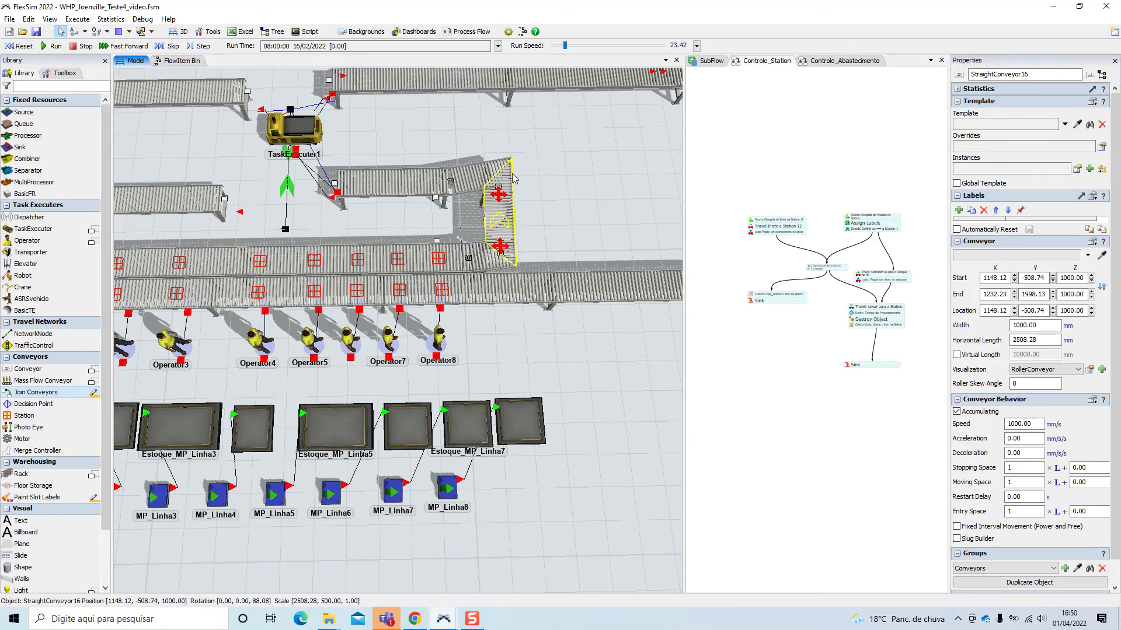
pyautogui.click(512, 178)
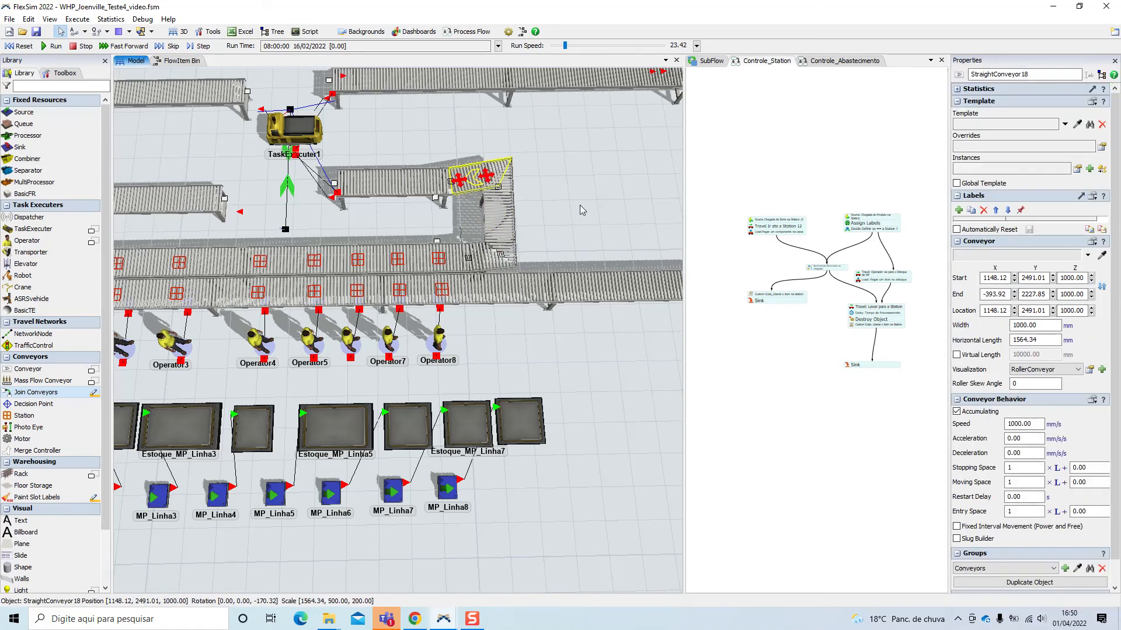
pyautogui.press('Delete')
pyautogui.click(504, 202)
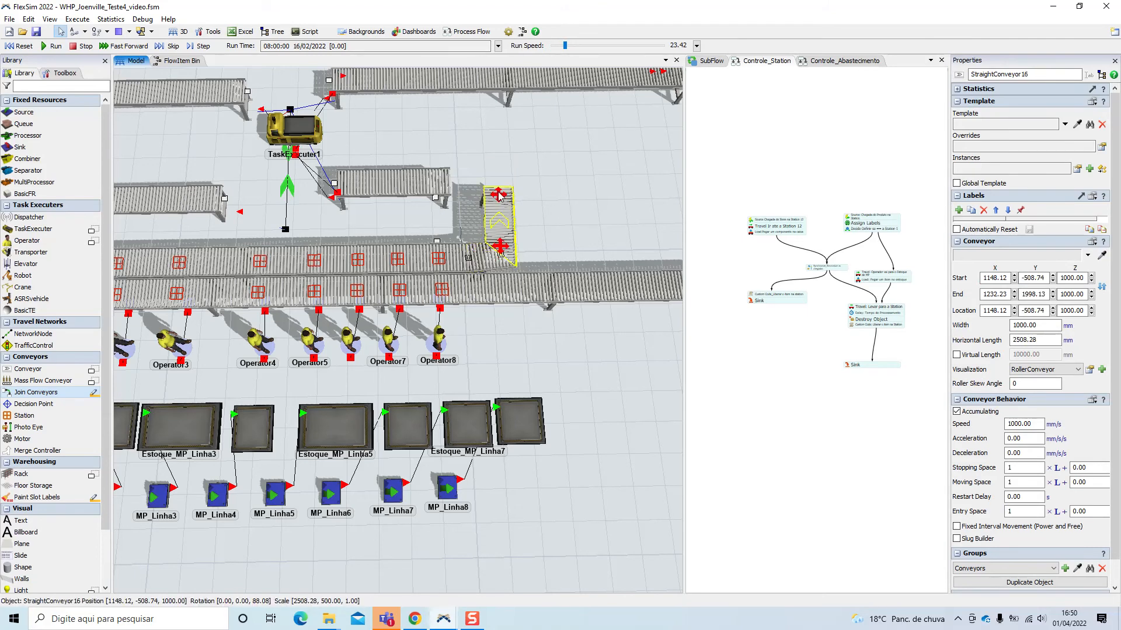
pyautogui.moveTo(499, 196); pyautogui.dragTo(503, 208)
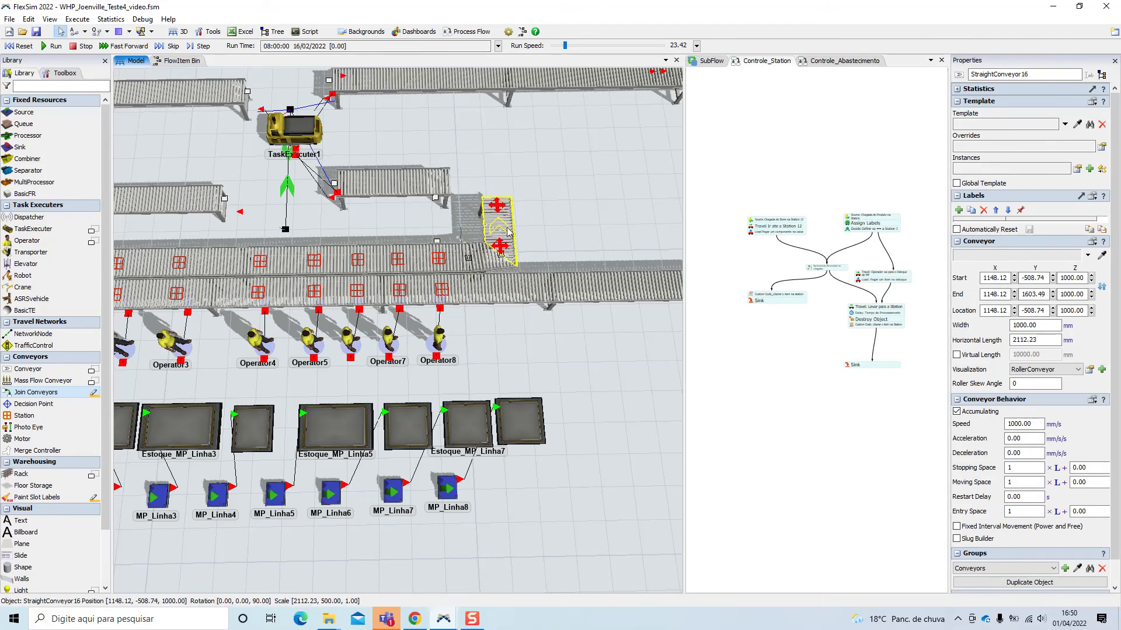
# - Join the 90-degree conveyor and the short return conveyor with a curved conveyor
pyautogui.click(562, 222)
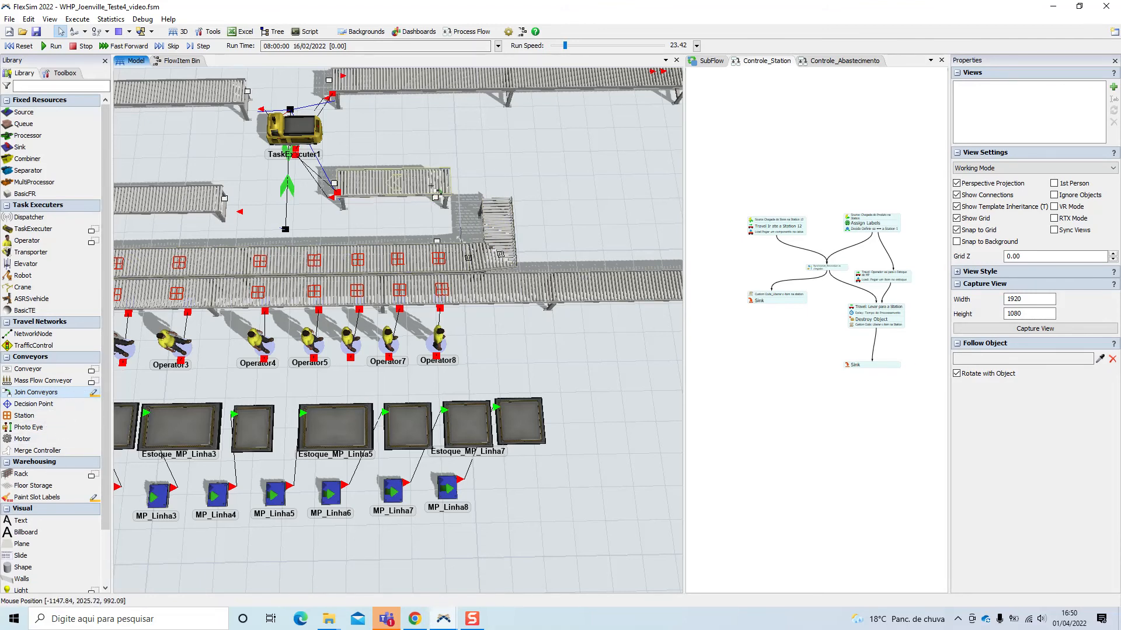
pyautogui.click(500, 253)
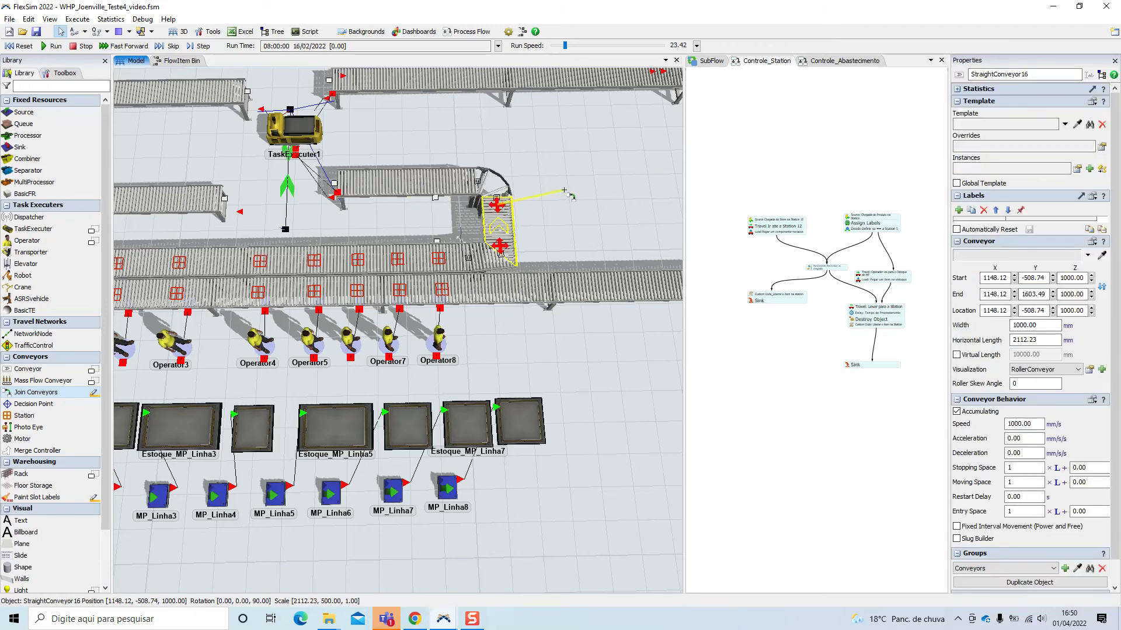
pyautogui.click(569, 241)
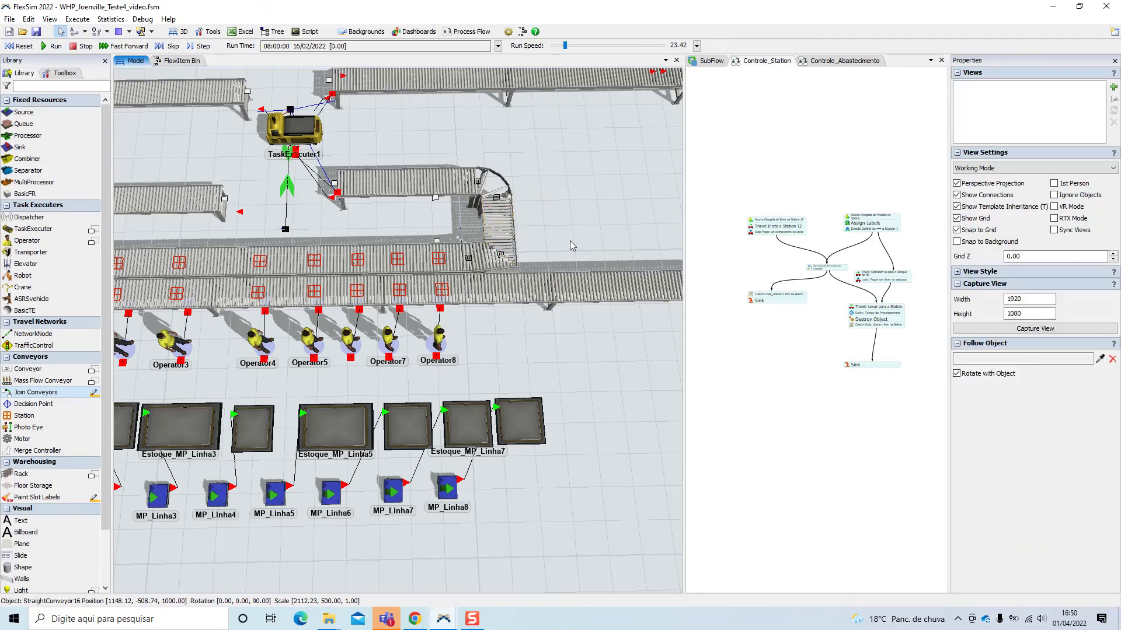
pyautogui.scroll(-2, 570, 241)
pyautogui.moveTo(599, 341); pyautogui.dragTo(636, 362)
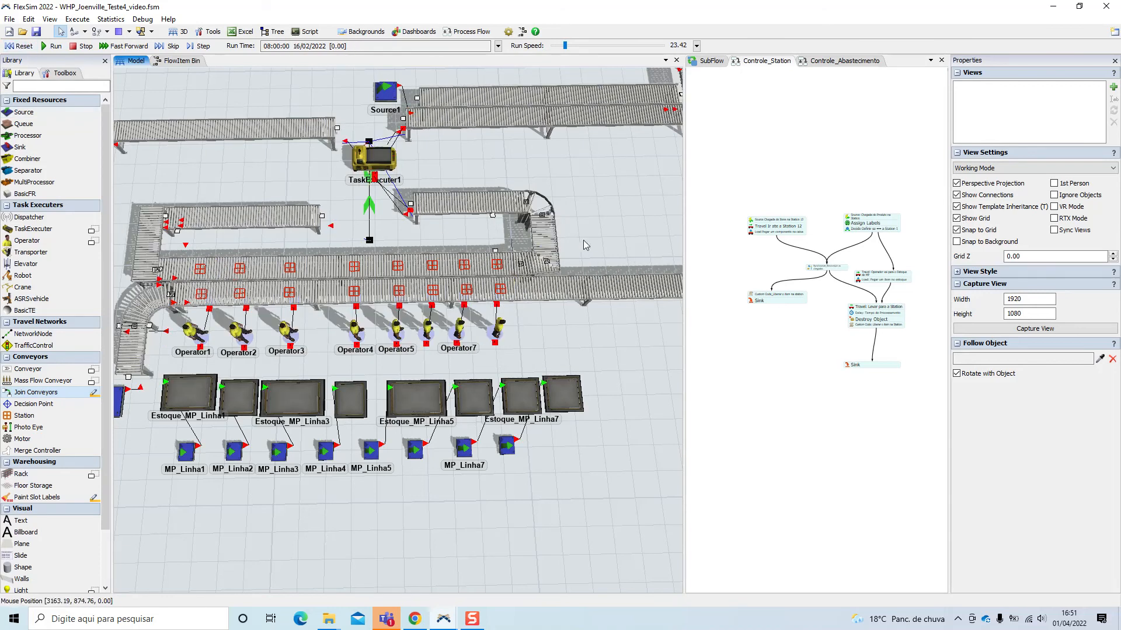
# - Reverse the direction of the curved conveyor so that it starts at X 1148.12, Y 1603.49 and ends at X 523.77, Y 2227.85
pyautogui.scroll(5, 553, 234)
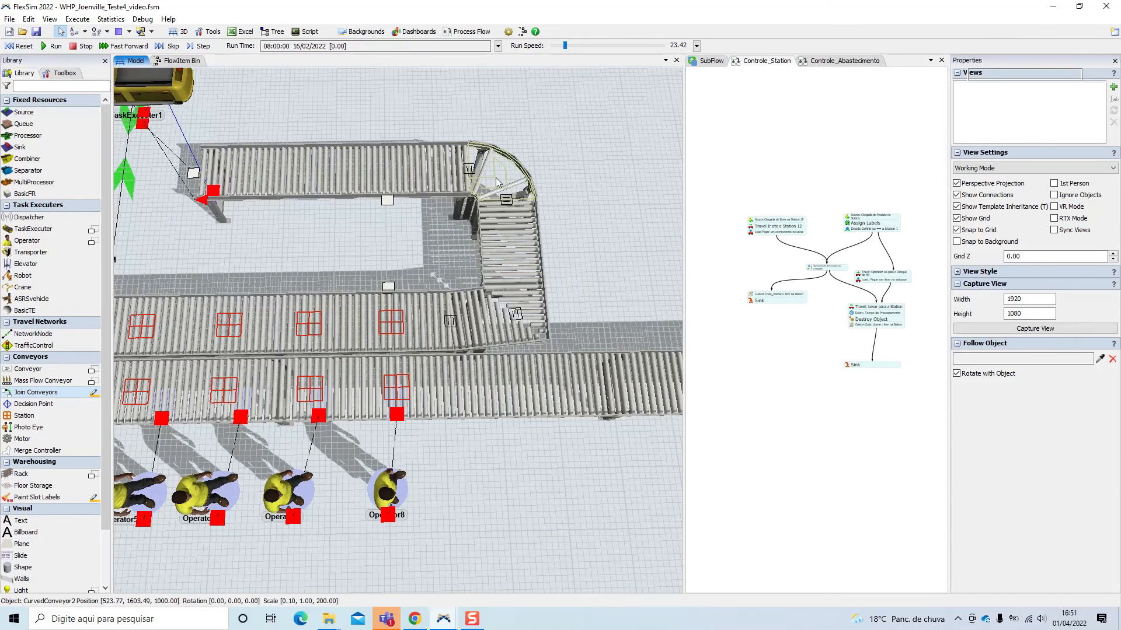
pyautogui.click(497, 182)
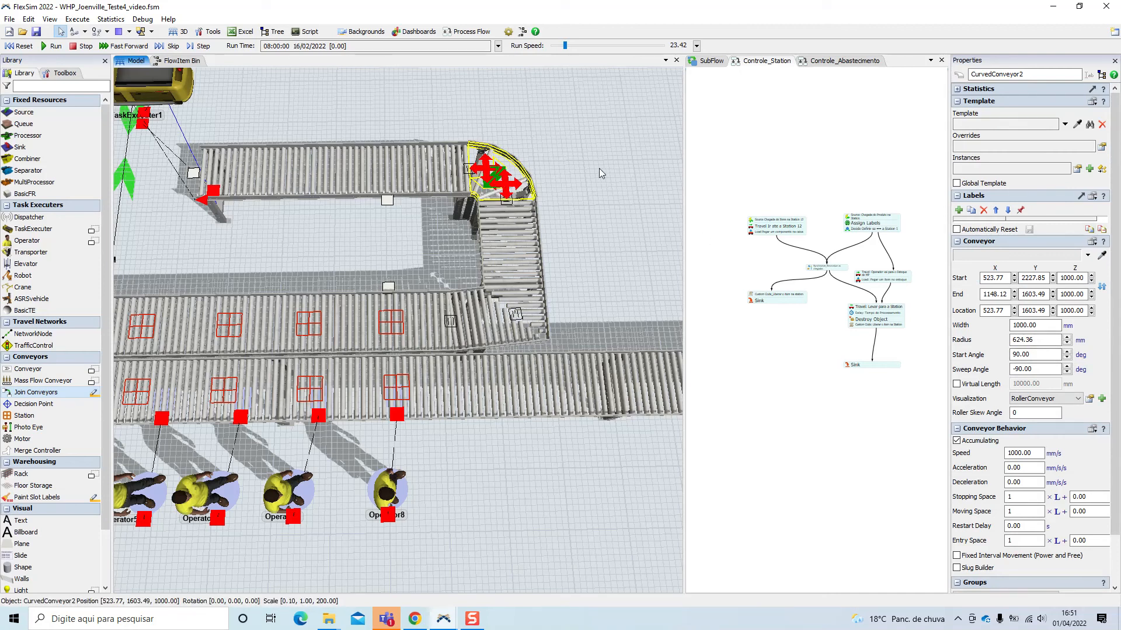
pyautogui.click(569, 202)
pyautogui.scroll(2, 570, 202)
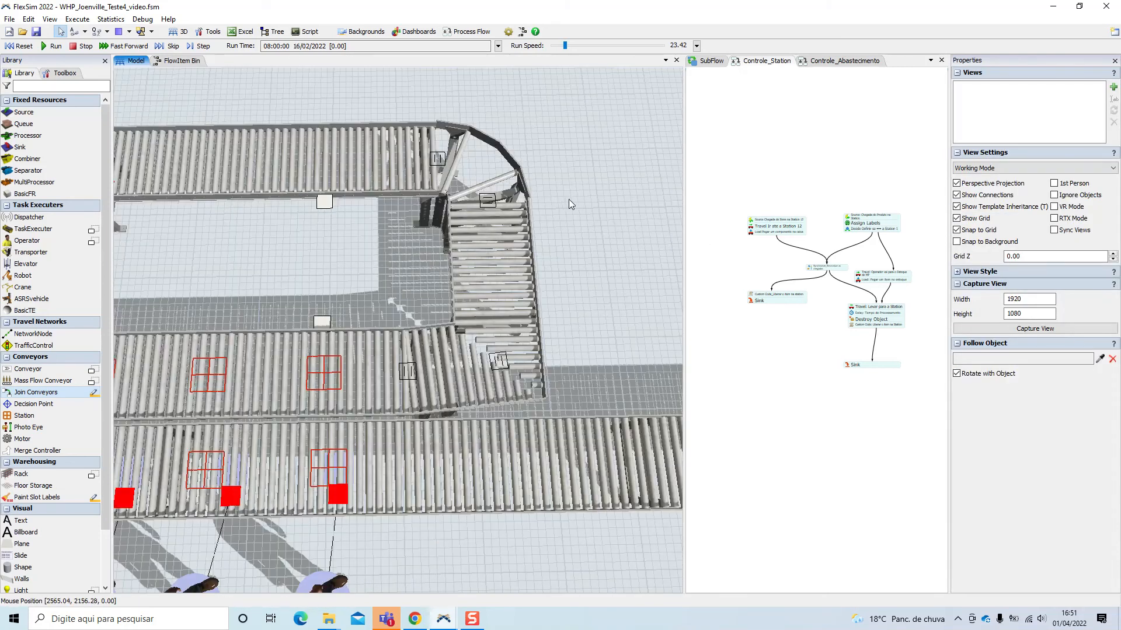
pyautogui.click(465, 161)
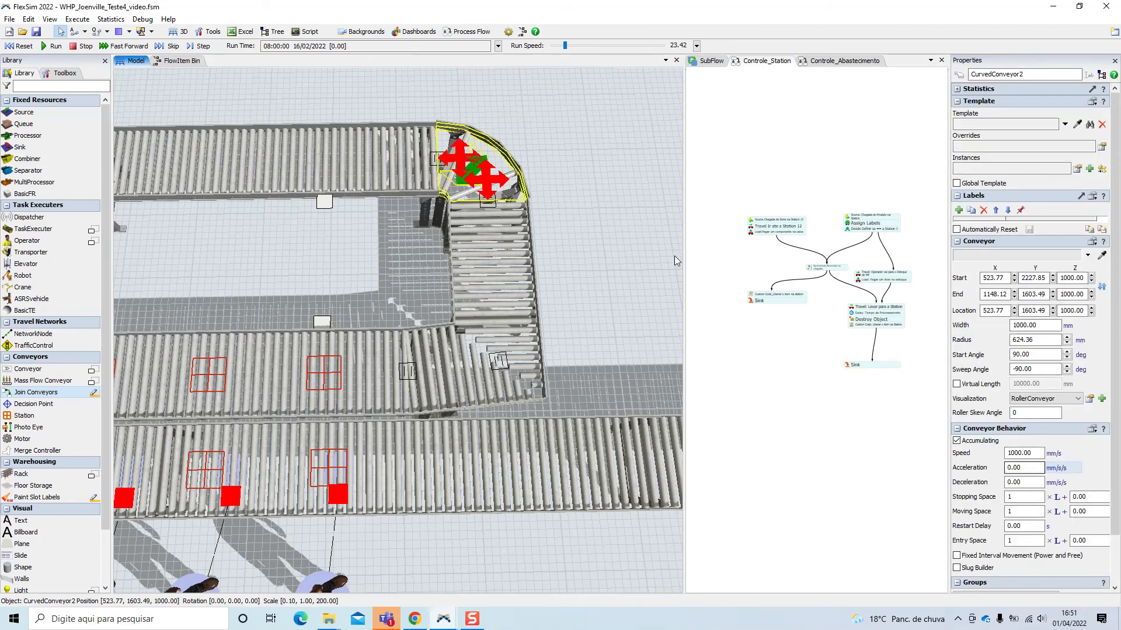
pyautogui.moveTo(516, 187); pyautogui.dragTo(521, 187)
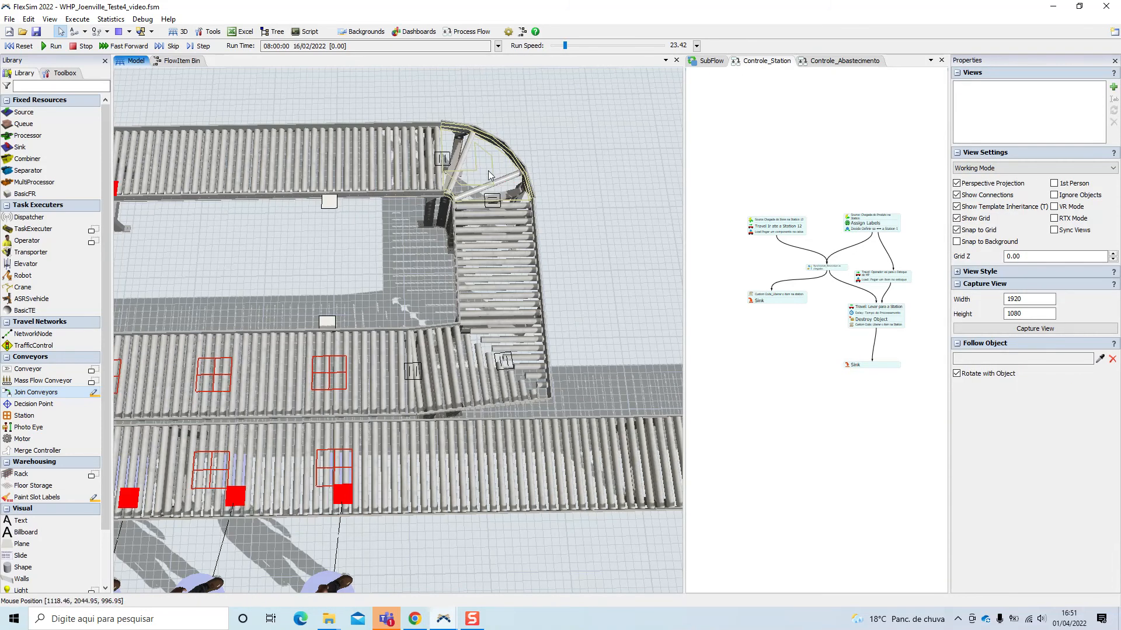
pyautogui.scroll(3, 490, 170)
pyautogui.scroll(2, 452, 159)
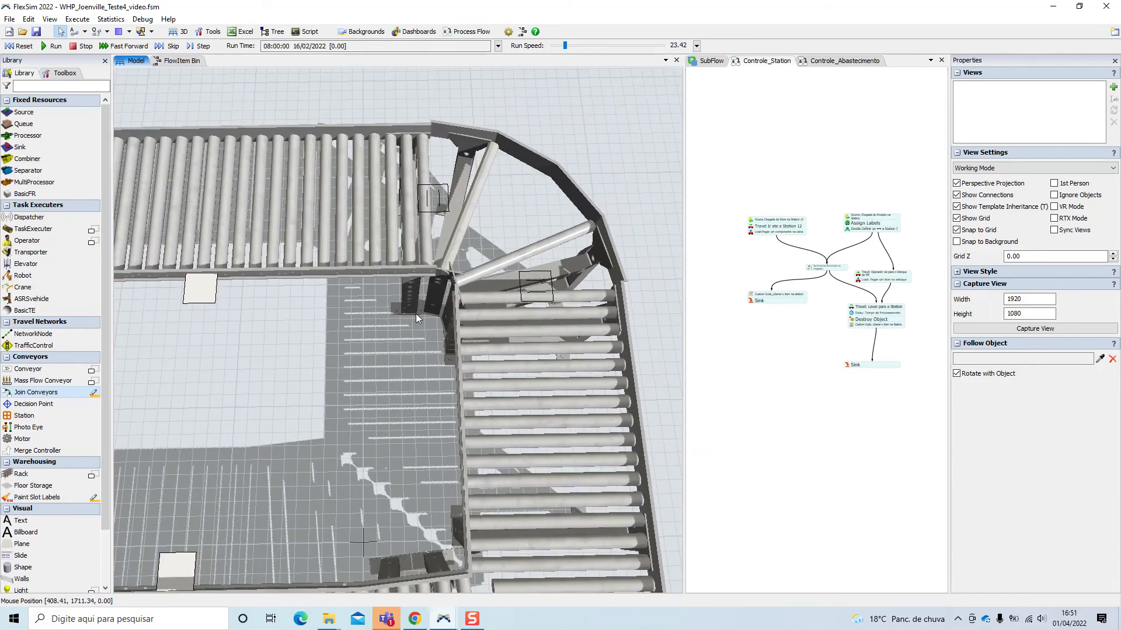
pyautogui.click(532, 209)
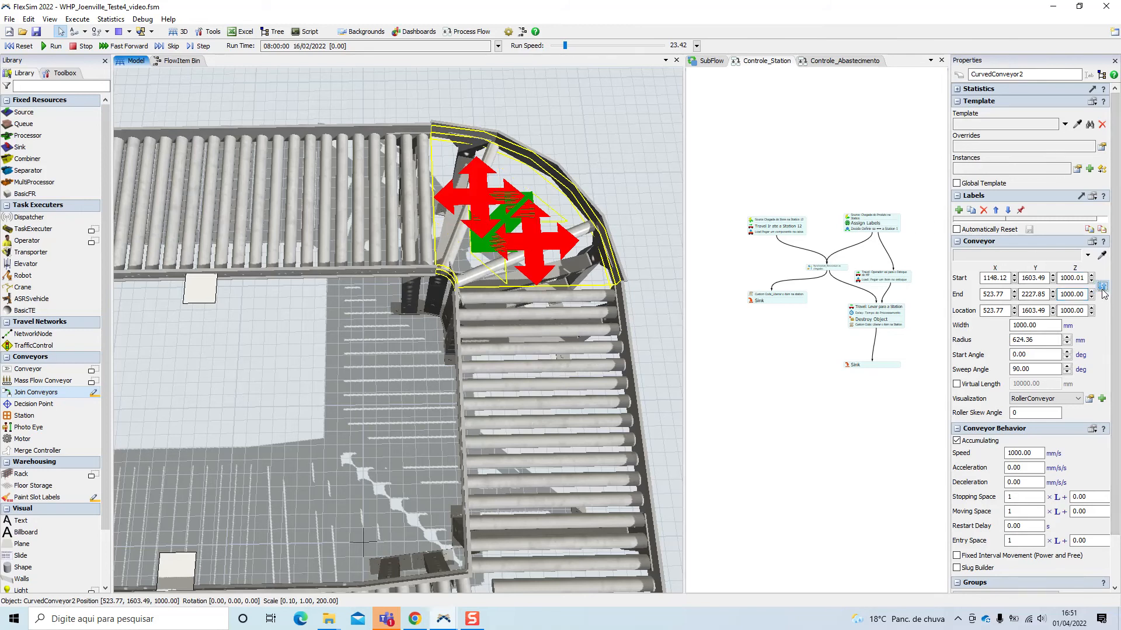
pyautogui.click(586, 173)
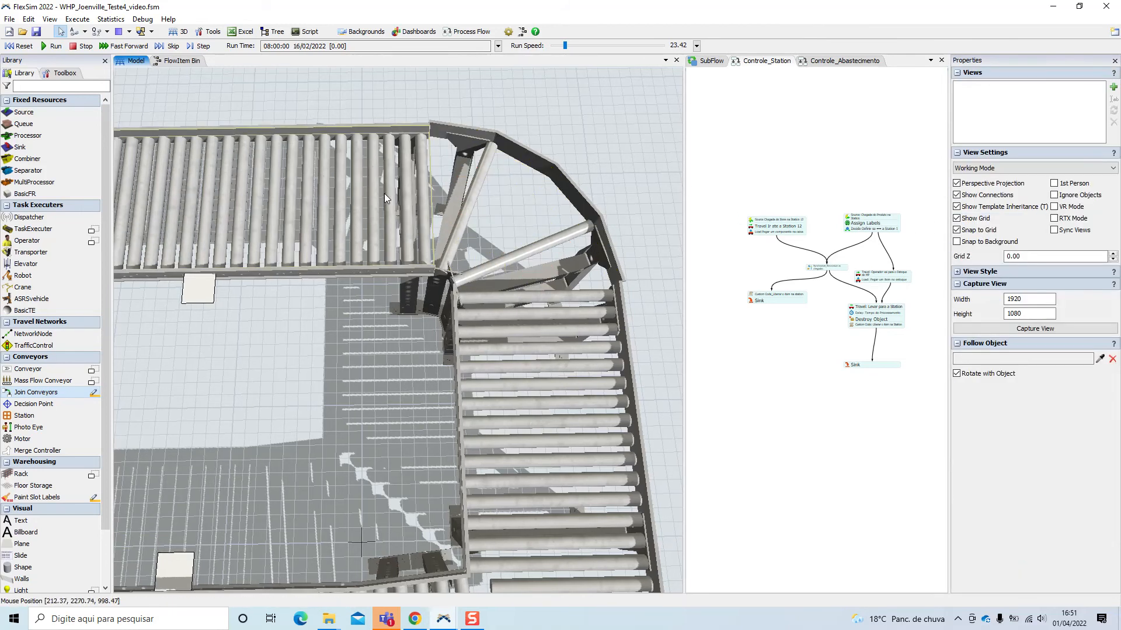
# - Check the short return conveyor's direction, and test the box flow with a simulation run followed by a reset
pyautogui.click(373, 200)
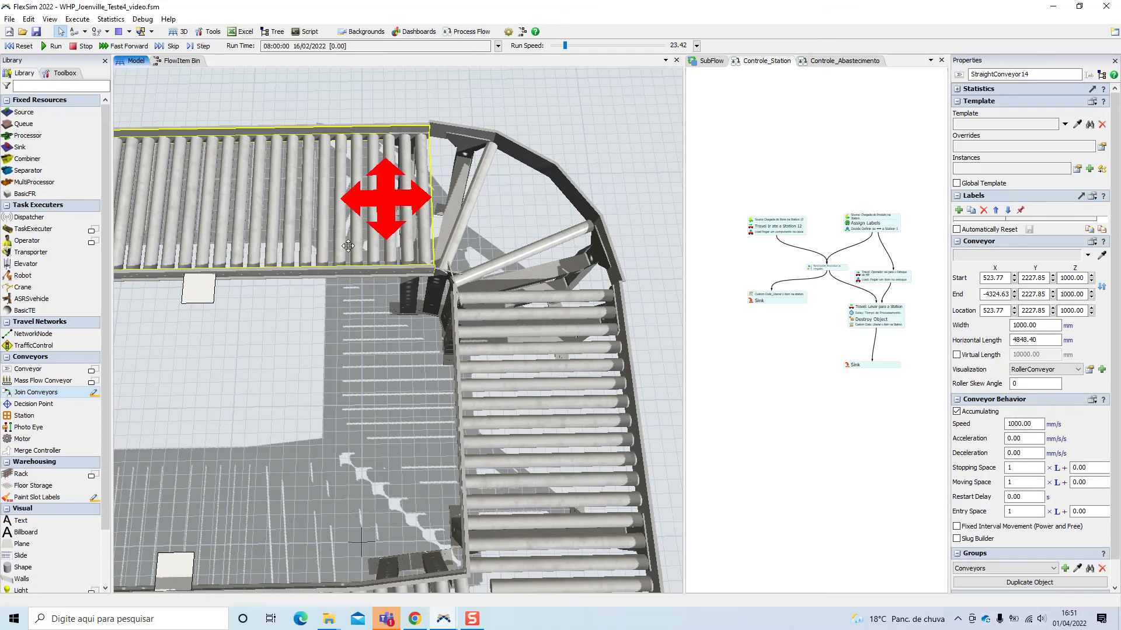
pyautogui.click(387, 364)
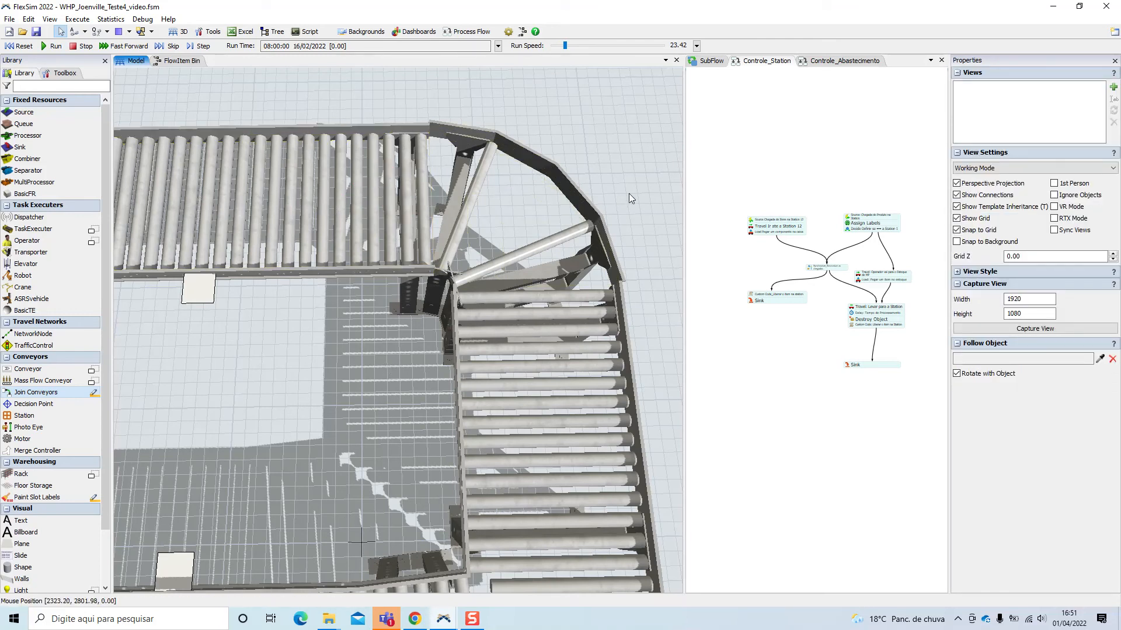
pyautogui.scroll(-5, 535, 207)
pyautogui.click(463, 290)
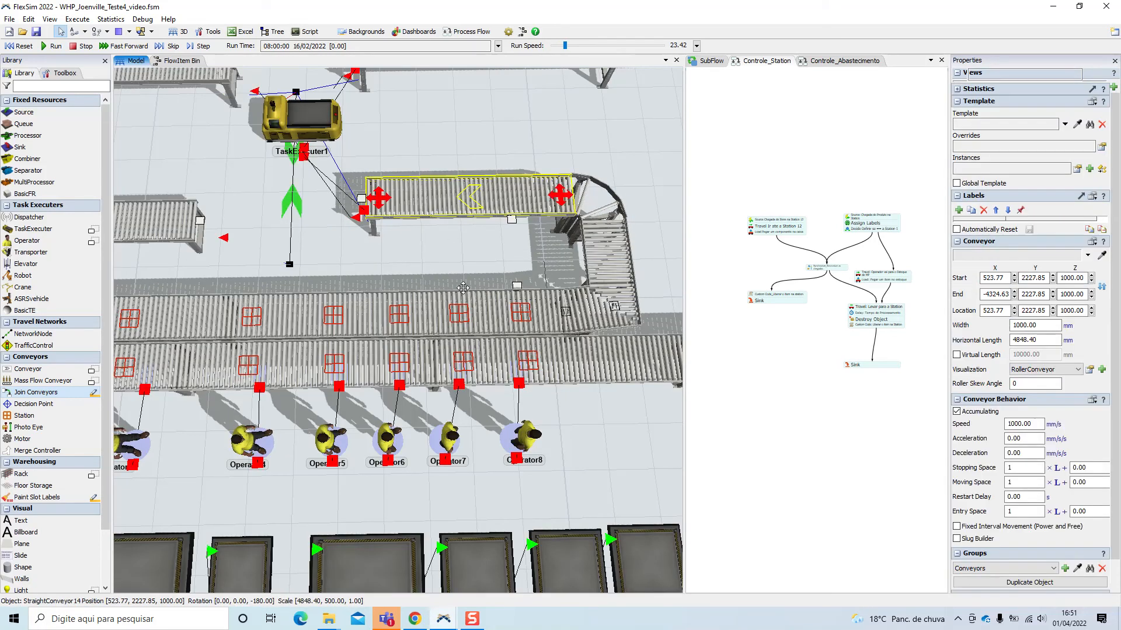
pyautogui.click(488, 243)
pyautogui.scroll(-5, 482, 245)
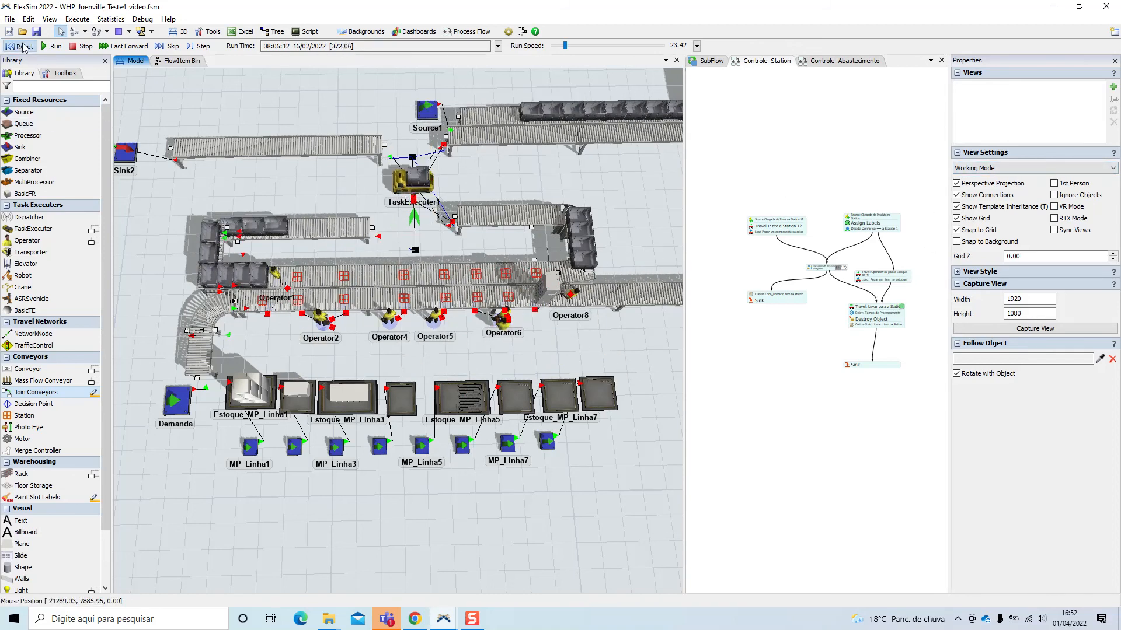
pyautogui.click(19, 45)
# - Move the short return conveyor to start at about X 1648, Y 1603, over the end of the 90-degree conveyor
pyautogui.scroll(3, 575, 212)
pyautogui.click(609, 186)
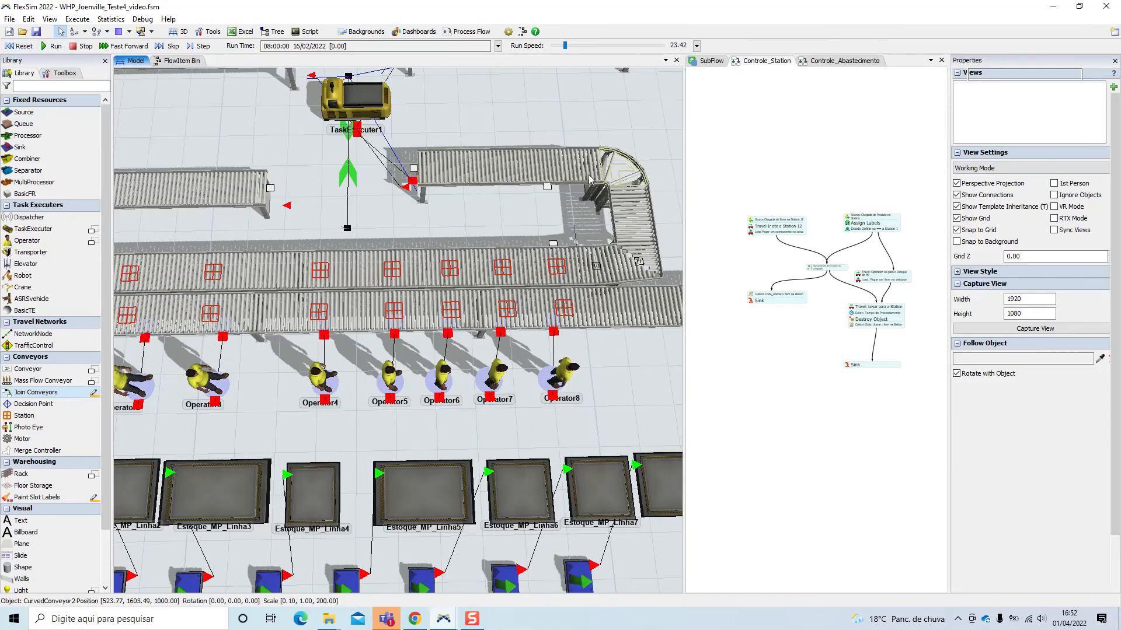
pyautogui.scroll(3, 571, 198)
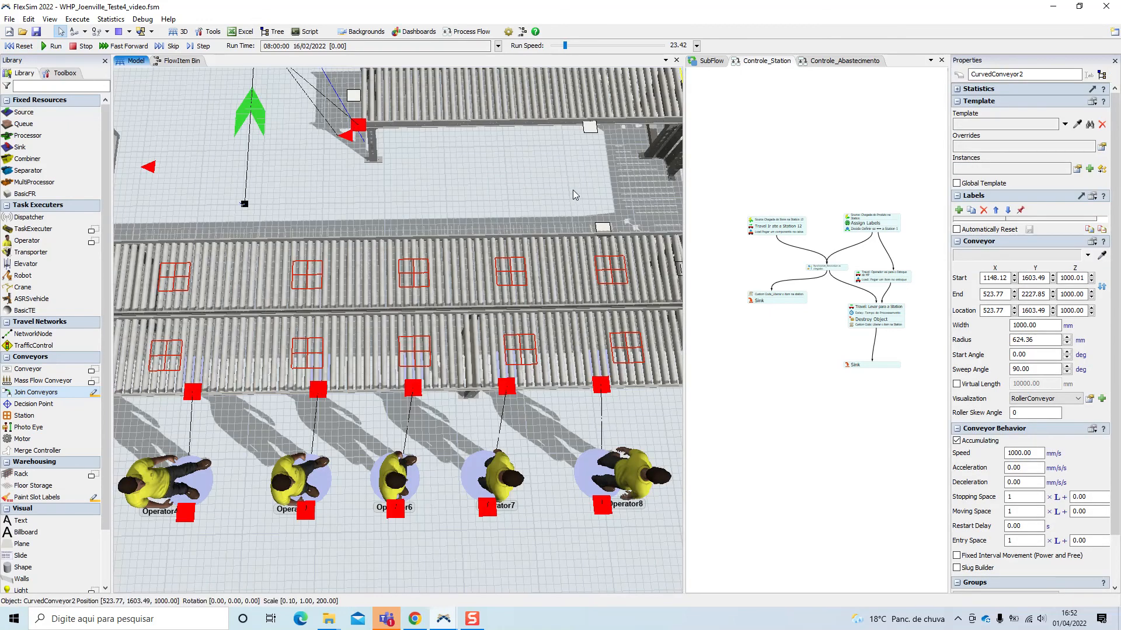
pyautogui.scroll(-3, 573, 191)
pyautogui.moveTo(573, 191); pyautogui.dragTo(347, 232)
pyautogui.click(422, 157)
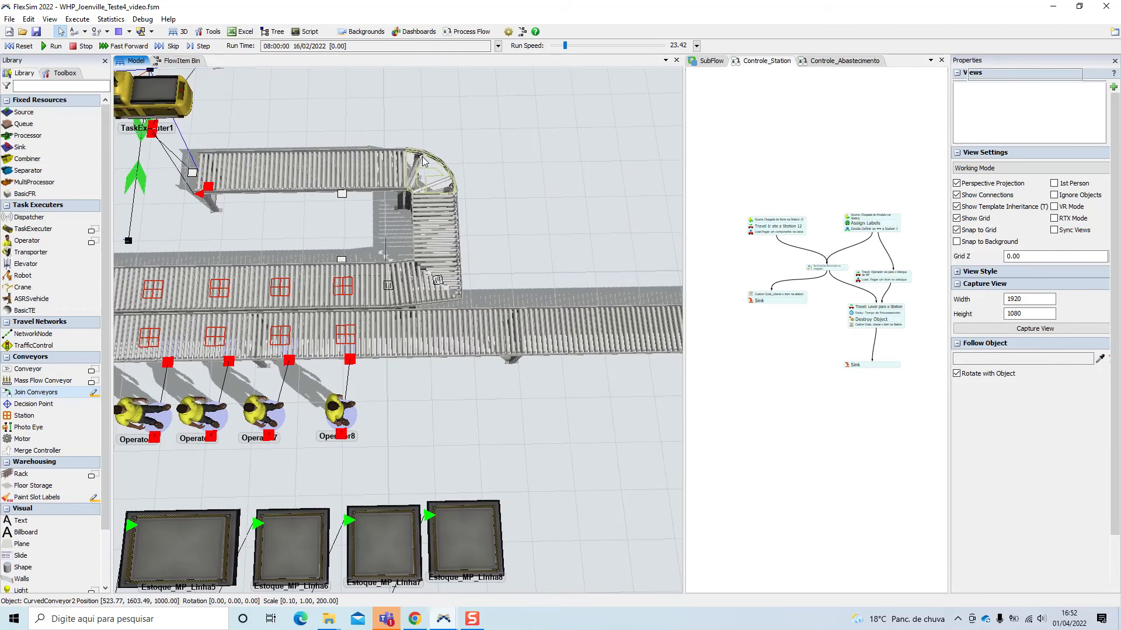
pyautogui.click(394, 171)
pyautogui.moveTo(371, 171); pyautogui.dragTo(425, 193)
# - Delete the curved conveyor left beside the corner of the return loop
pyautogui.click(432, 171)
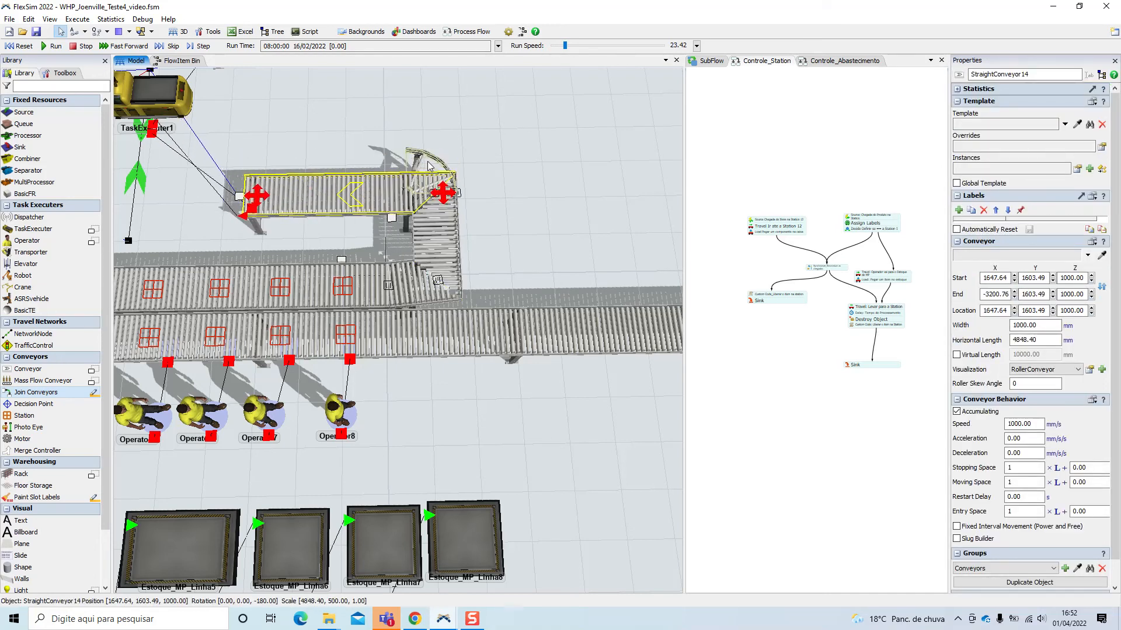
pyautogui.click(427, 161)
pyautogui.press('Delete')
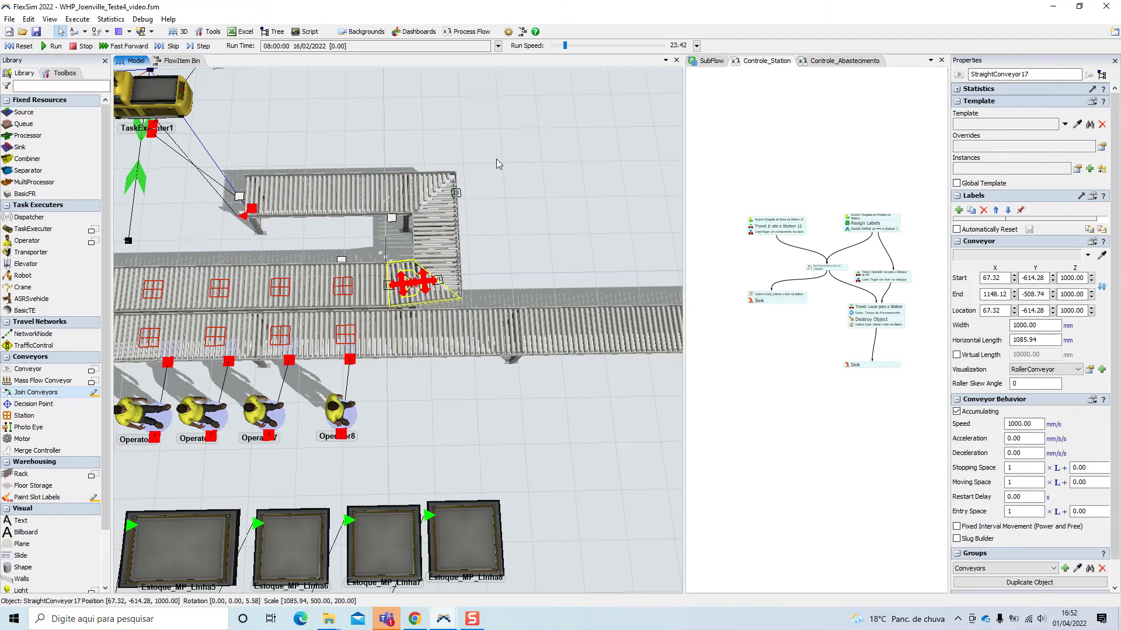
# - Run the simulation and inspect the conveyor transfers at both ends of the return loop's 90-degree conveyor
pyautogui.click(492, 190)
pyautogui.scroll(-2, 509, 208)
pyautogui.scroll(-2, 512, 225)
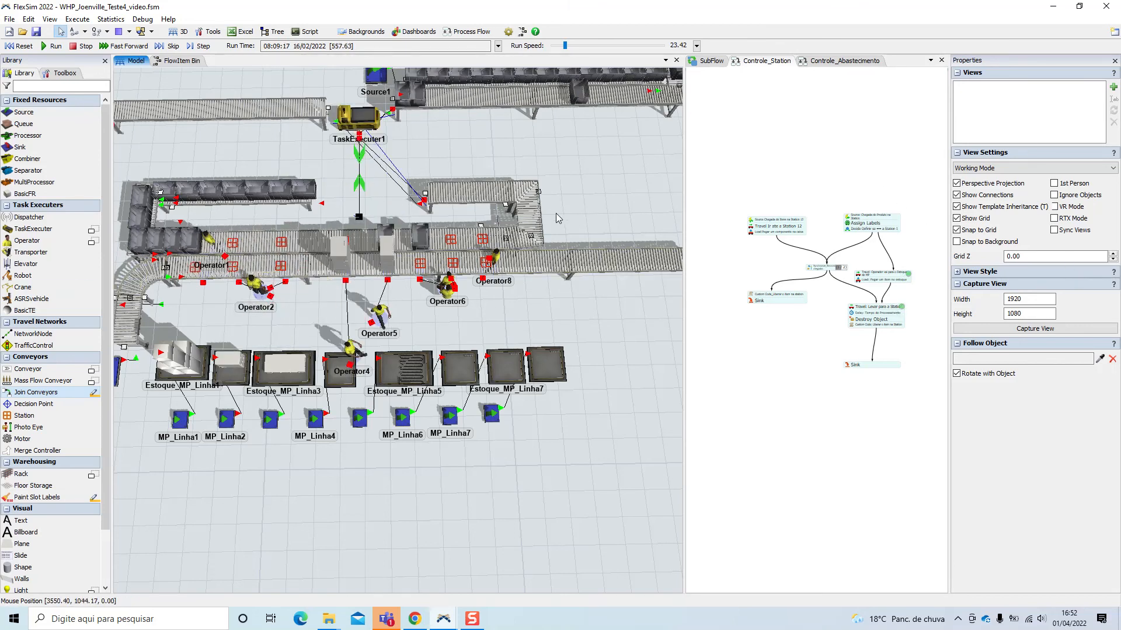
pyautogui.scroll(8, 534, 226)
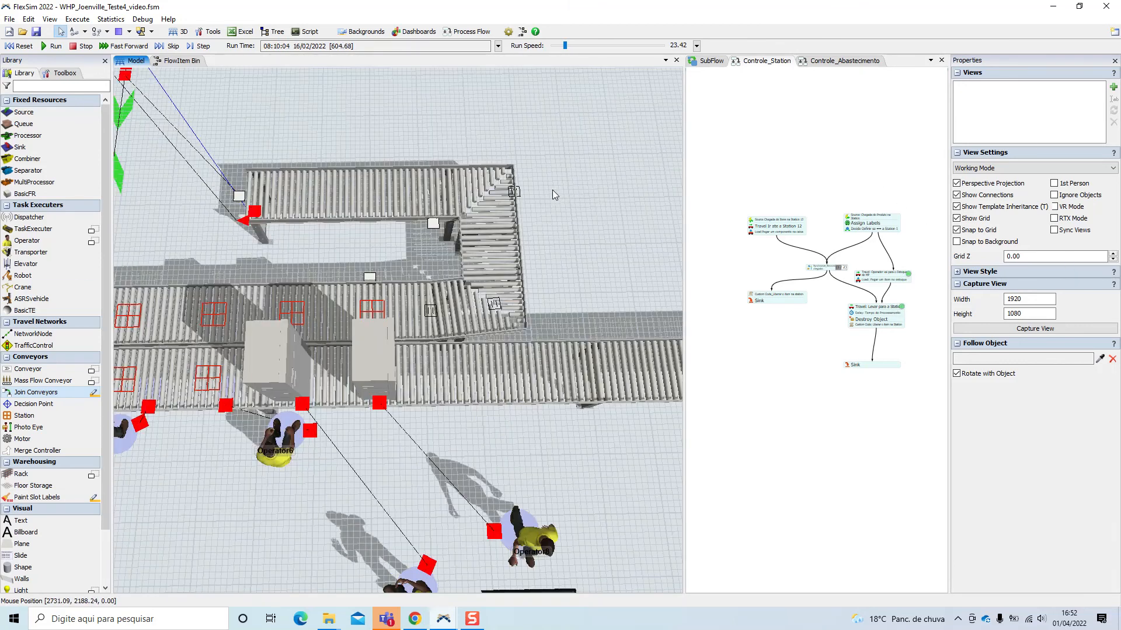
pyautogui.scroll(4, 639, 243)
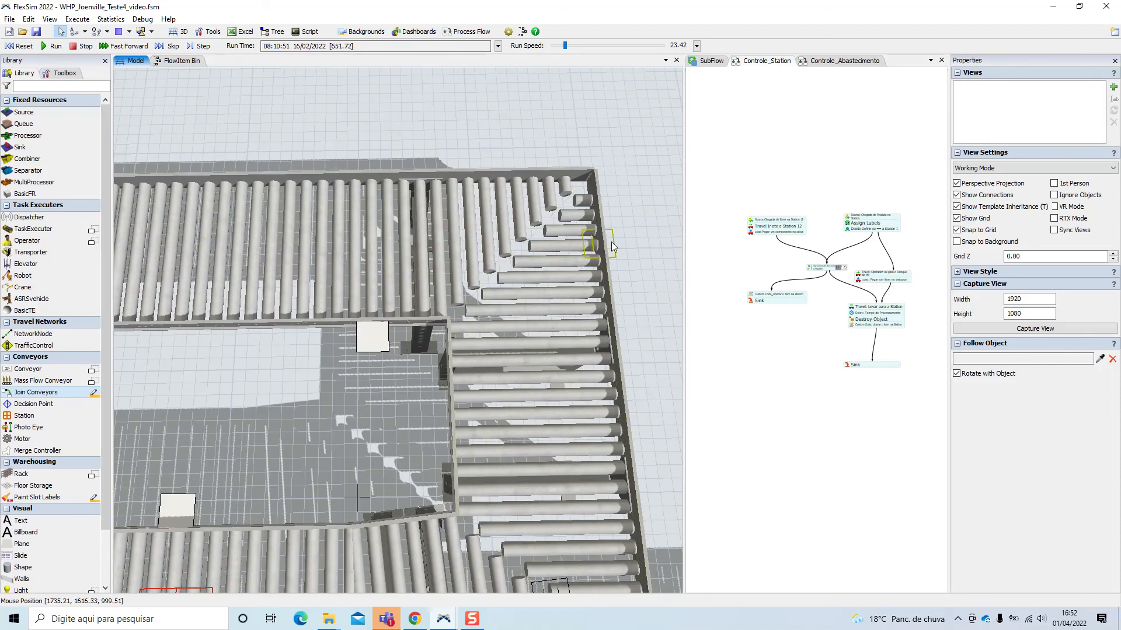
pyautogui.click(609, 246)
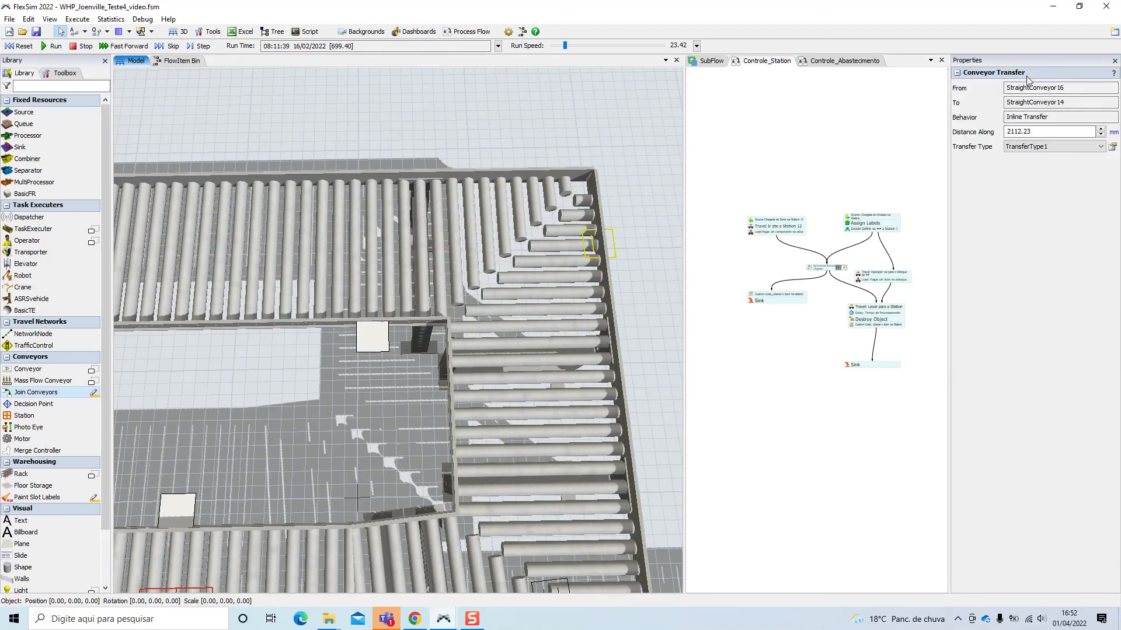
pyautogui.click(635, 274)
pyautogui.scroll(-5, 632, 274)
pyautogui.click(545, 418)
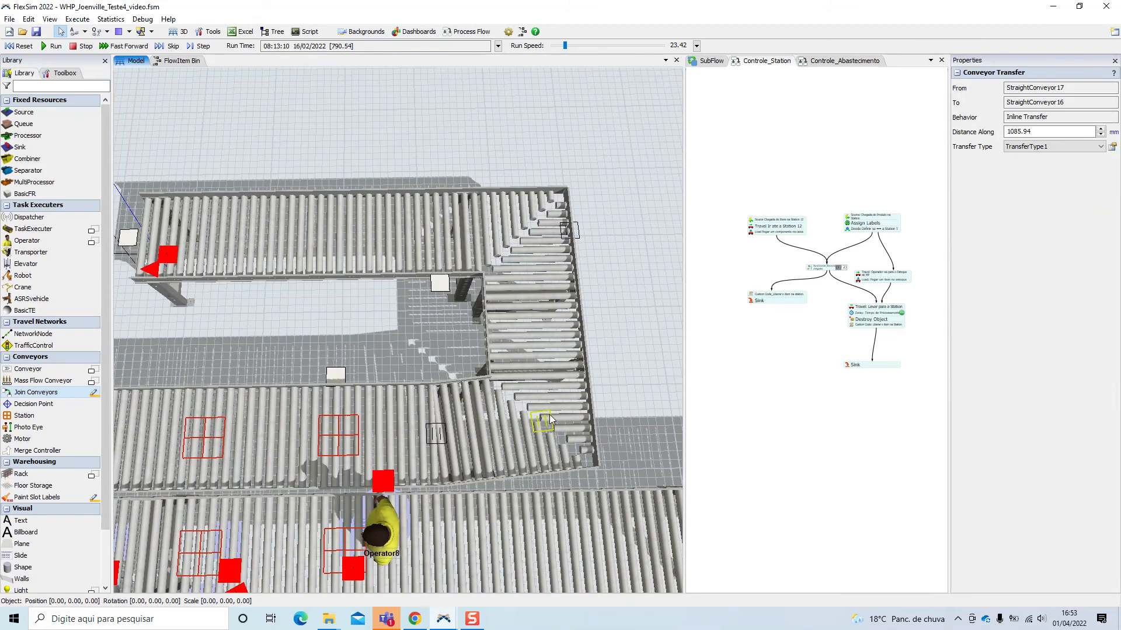
pyautogui.click(621, 236)
pyautogui.scroll(-6, 403, 275)
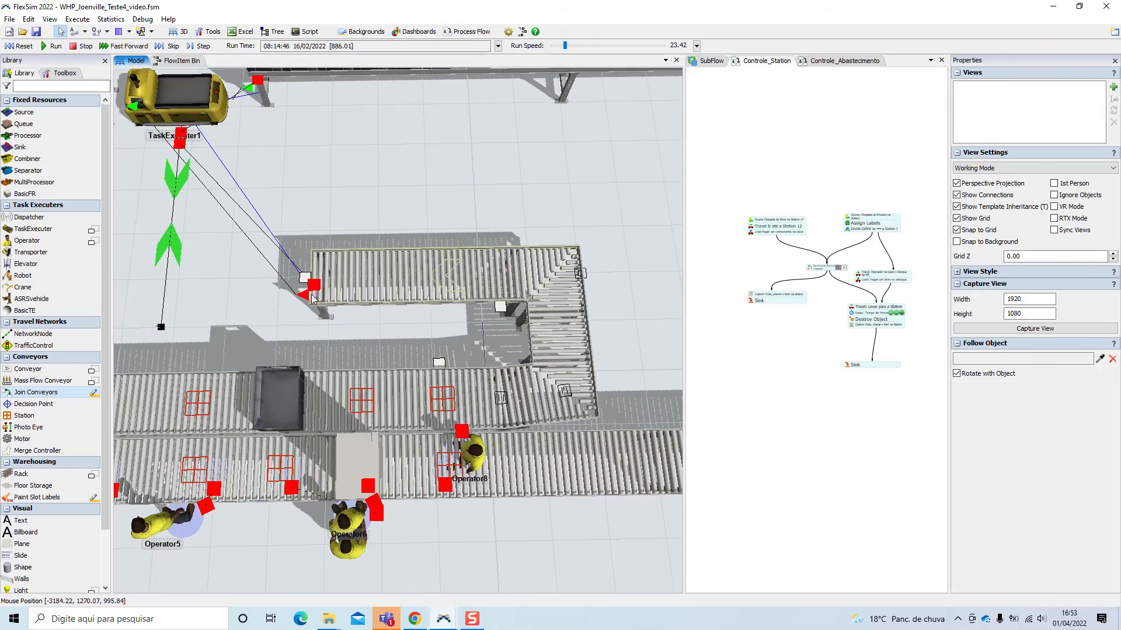
# - Check the exit transfer at the end of the return loop and follow the empty boxes towards the task executer
pyautogui.click(305, 278)
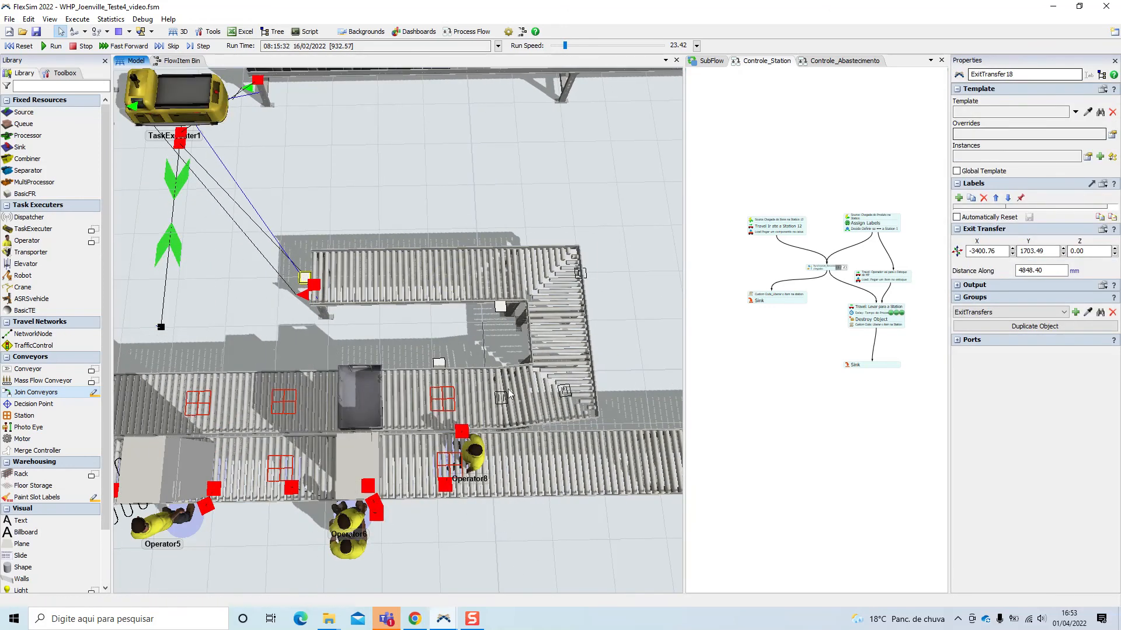
pyautogui.click(649, 290)
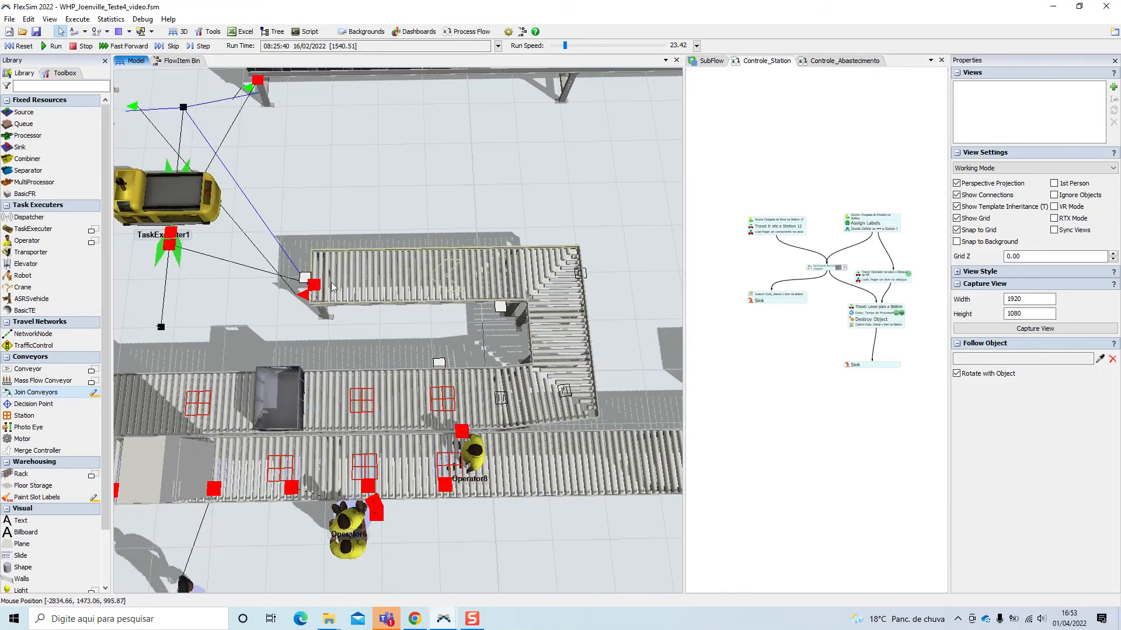
pyautogui.scroll(-5, 563, 298)
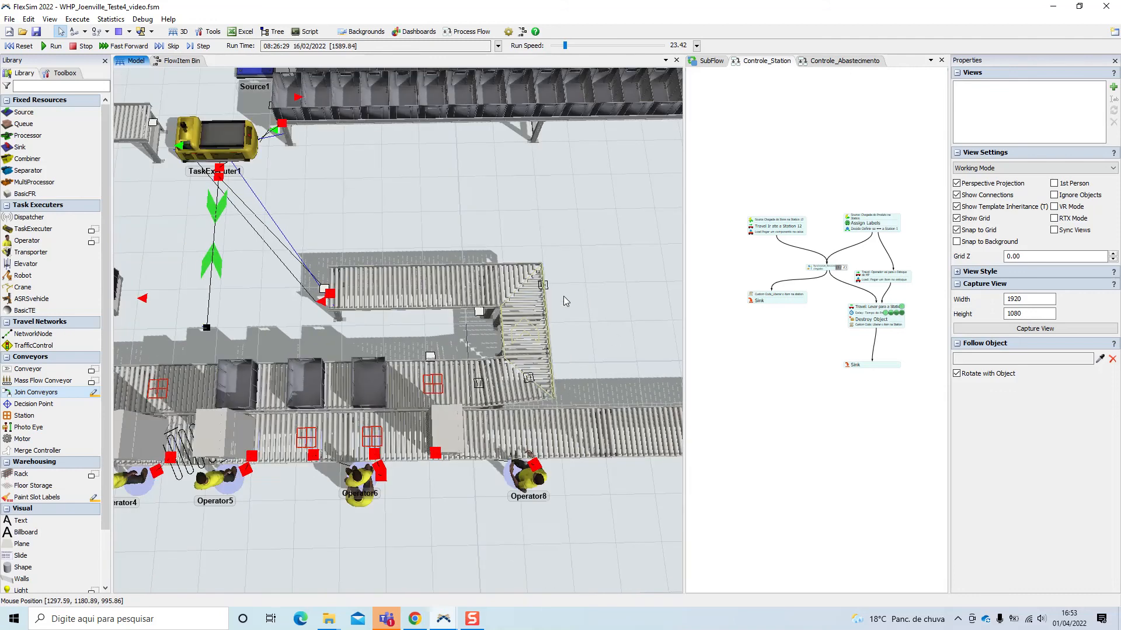
pyautogui.scroll(-2, 566, 295)
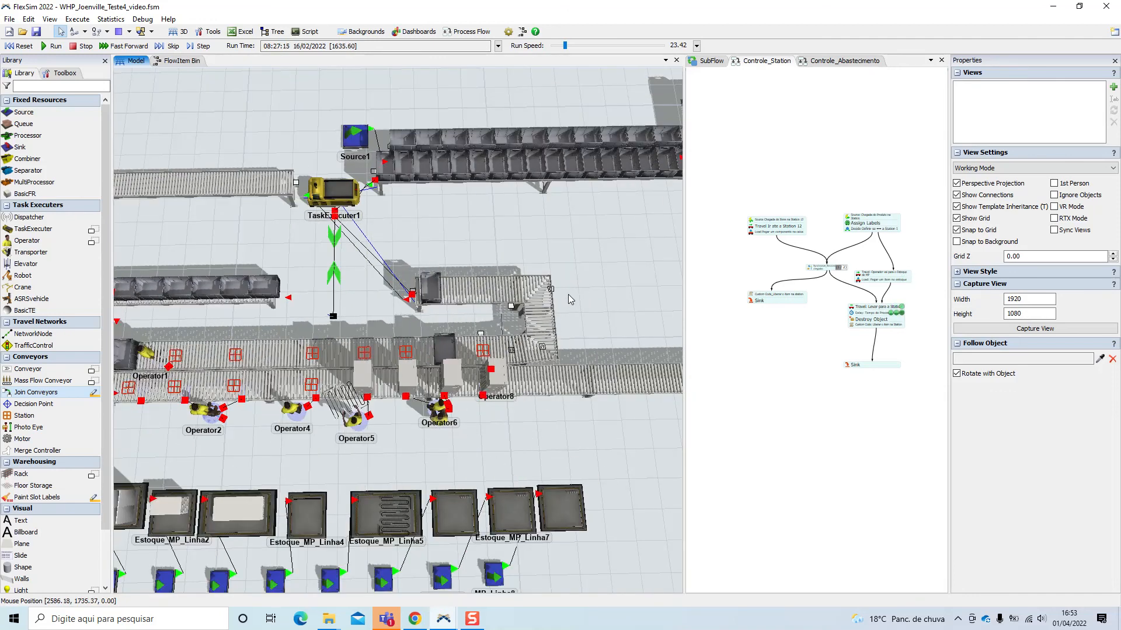
pyautogui.scroll(-2, 565, 297)
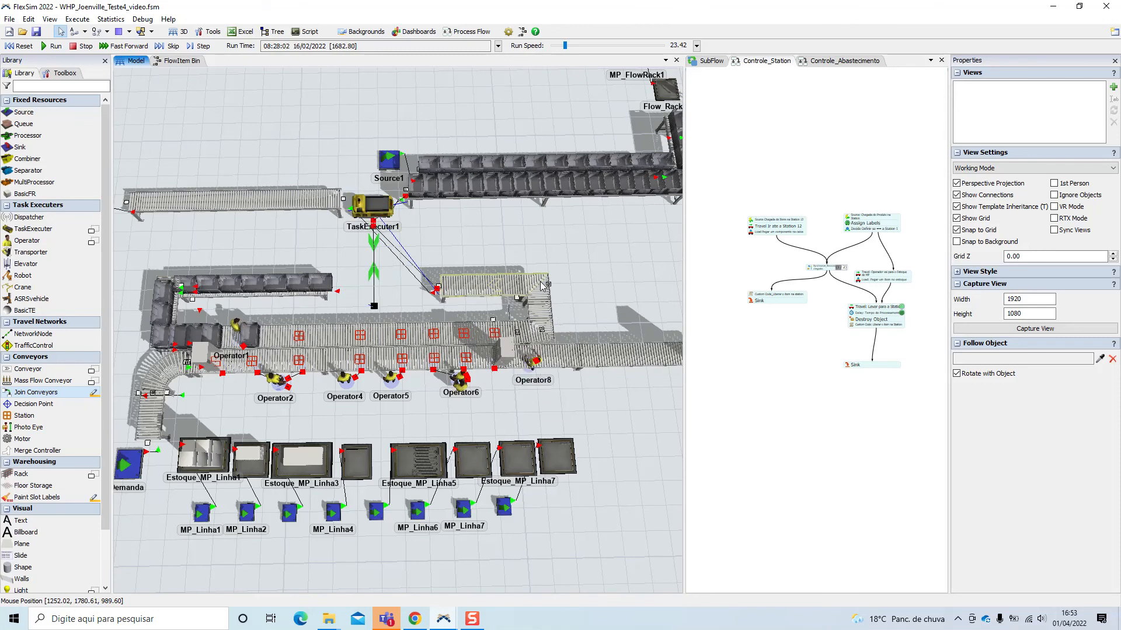
pyautogui.moveTo(612, 257); pyautogui.dragTo(576, 278)
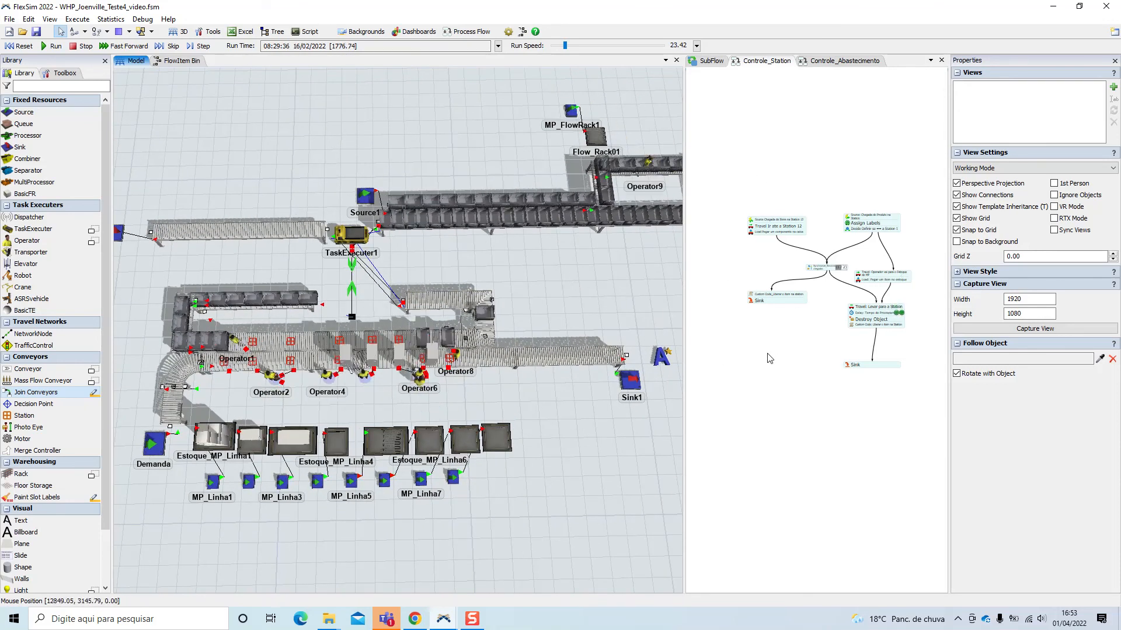
pyautogui.scroll(4, 413, 358)
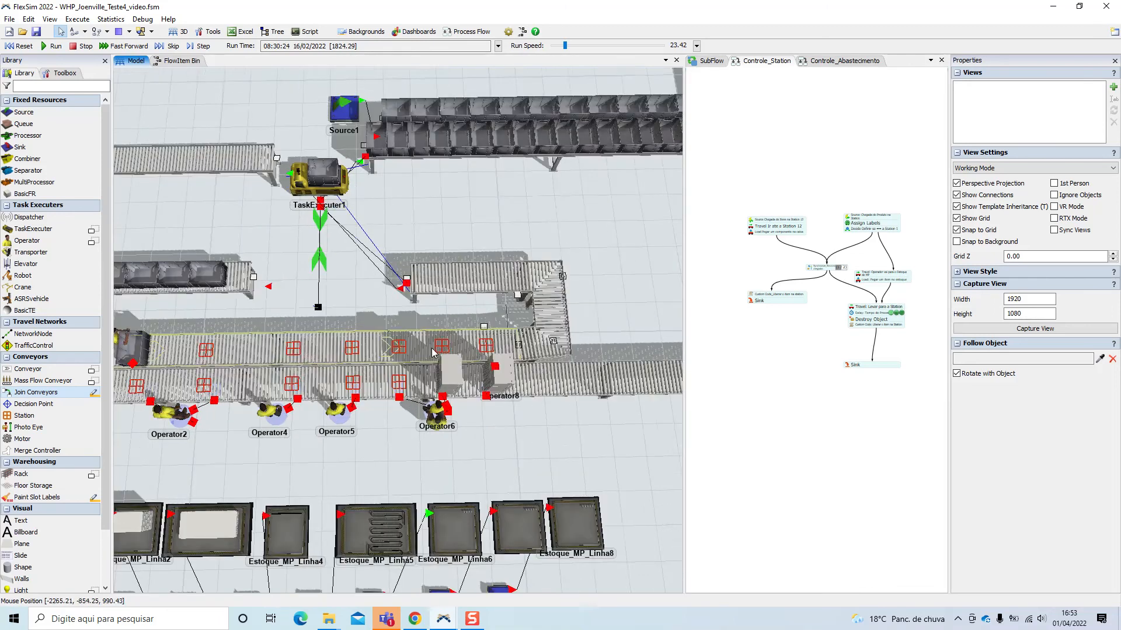
pyautogui.scroll(-2, 413, 358)
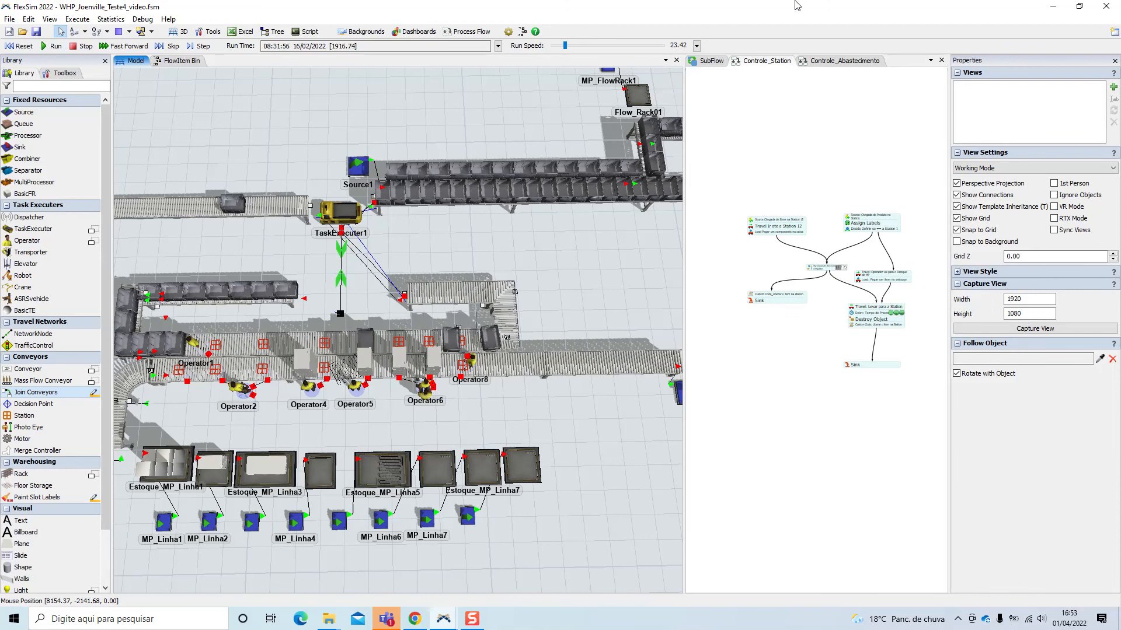
# - Review the flow-rack loop and the whole assembly line during the simulation run, and reset the model
pyautogui.moveTo(149, 228); pyautogui.dragTo(245, 233)
pyautogui.moveTo(547, 238); pyautogui.dragTo(308, 255)
pyautogui.moveTo(614, 235); pyautogui.dragTo(527, 241)
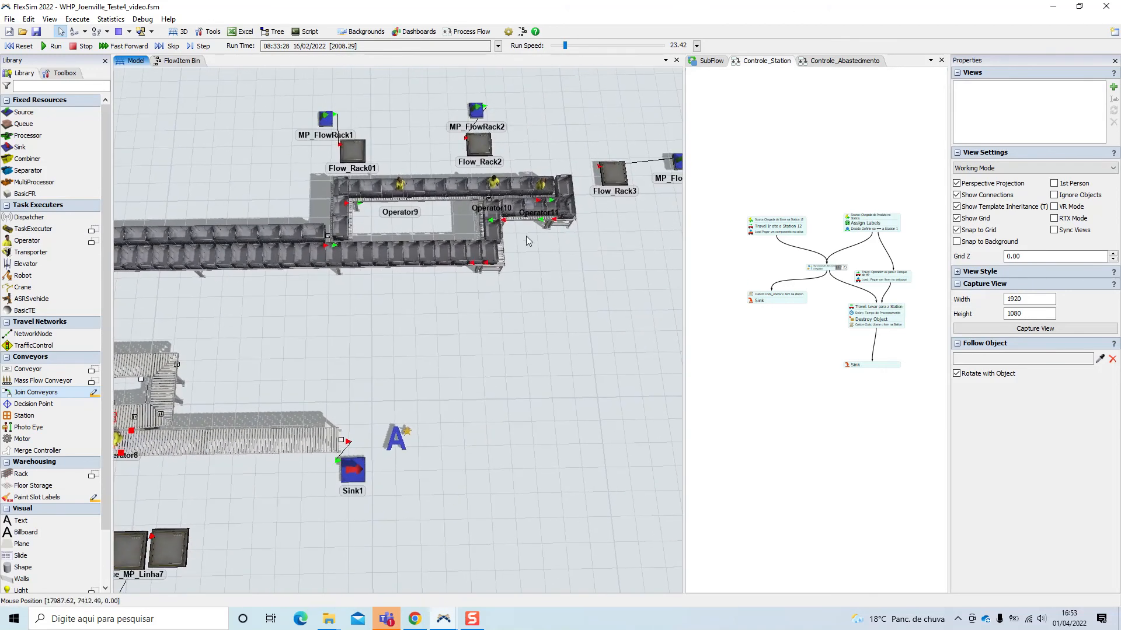
pyautogui.scroll(-4, 464, 369)
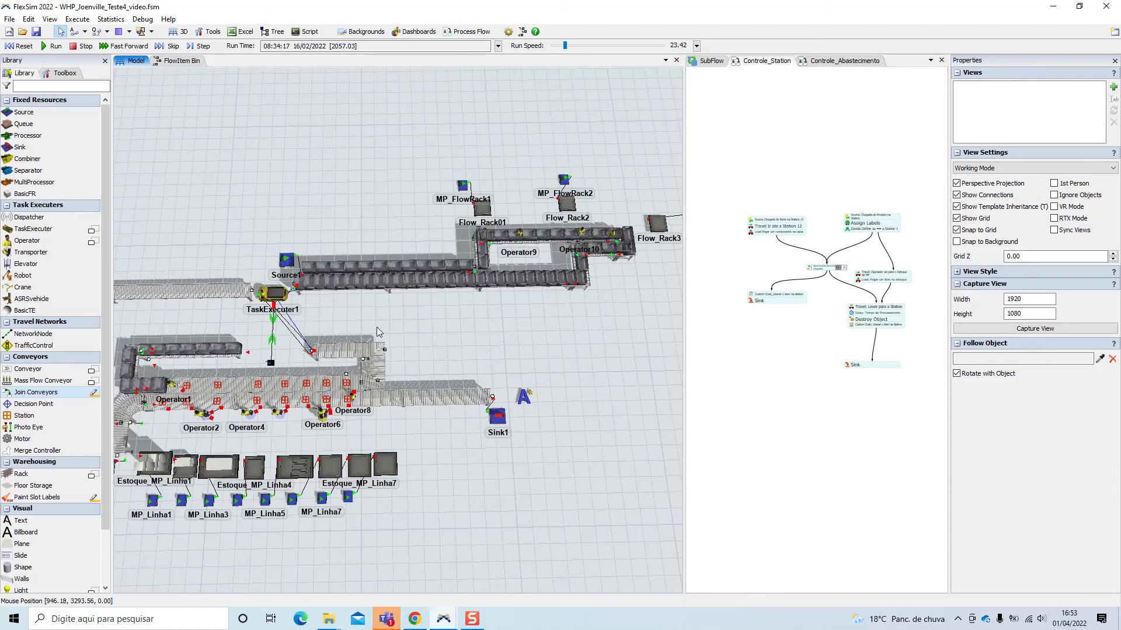
pyautogui.moveTo(215, 364); pyautogui.dragTo(300, 340)
pyautogui.scroll(5, 363, 346)
pyautogui.moveTo(407, 340); pyautogui.dragTo(402, 279)
pyautogui.moveTo(542, 403)
pyautogui.mouseDown()
pyautogui.moveTo(578, 384)
pyautogui.moveTo(527, 389)
pyautogui.mouseUp()
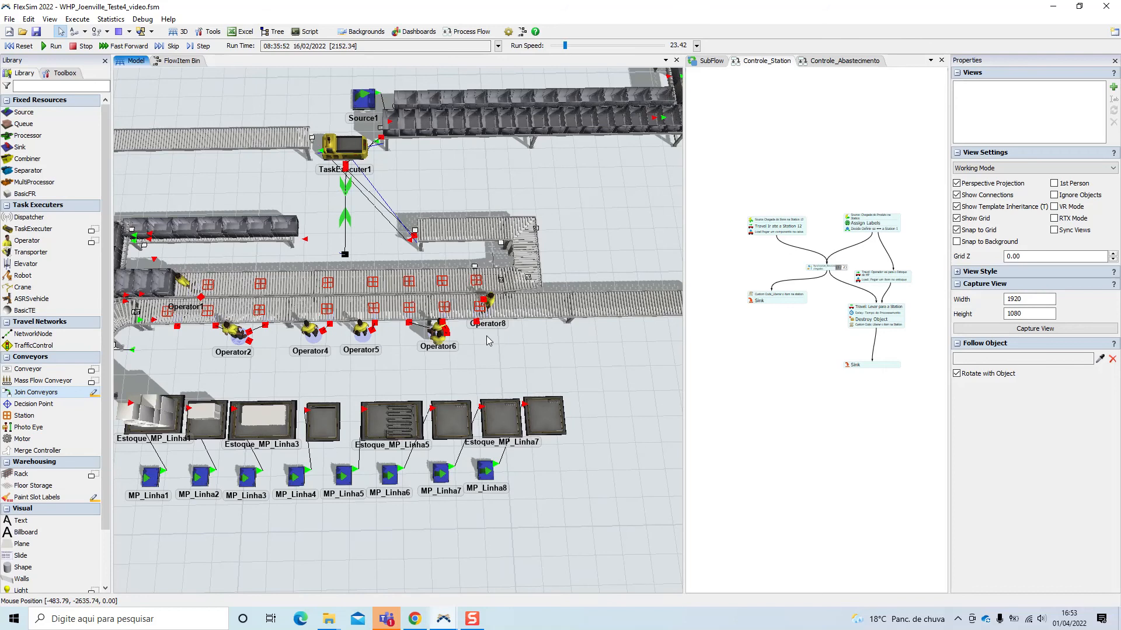
pyautogui.scroll(-2, 487, 341)
pyautogui.moveTo(489, 342); pyautogui.dragTo(522, 344)
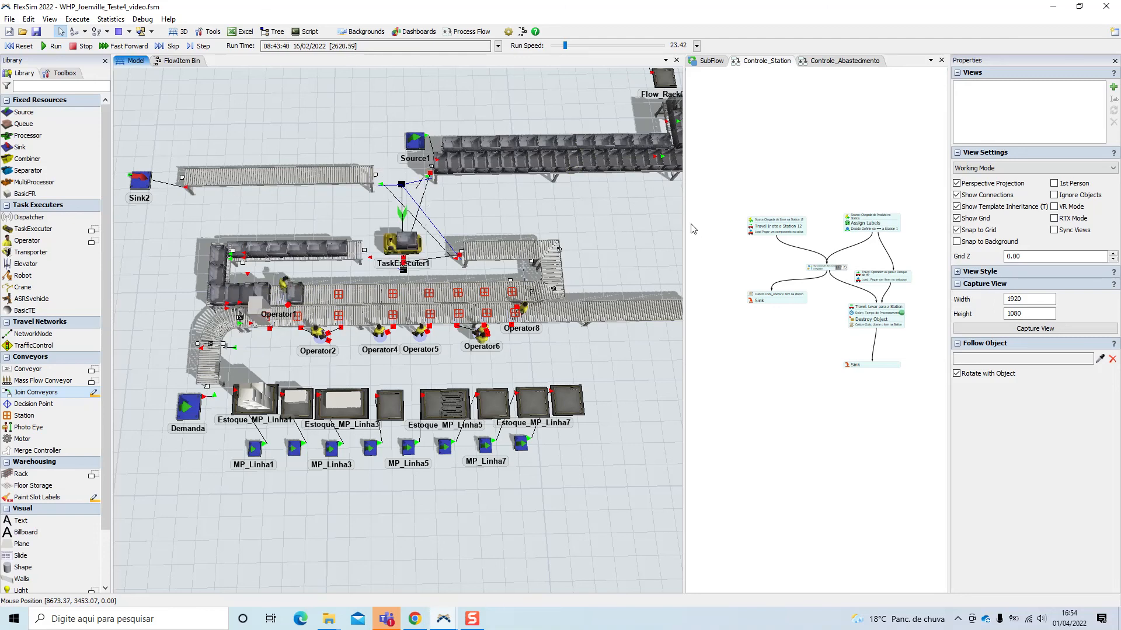
pyautogui.click(36, 46)
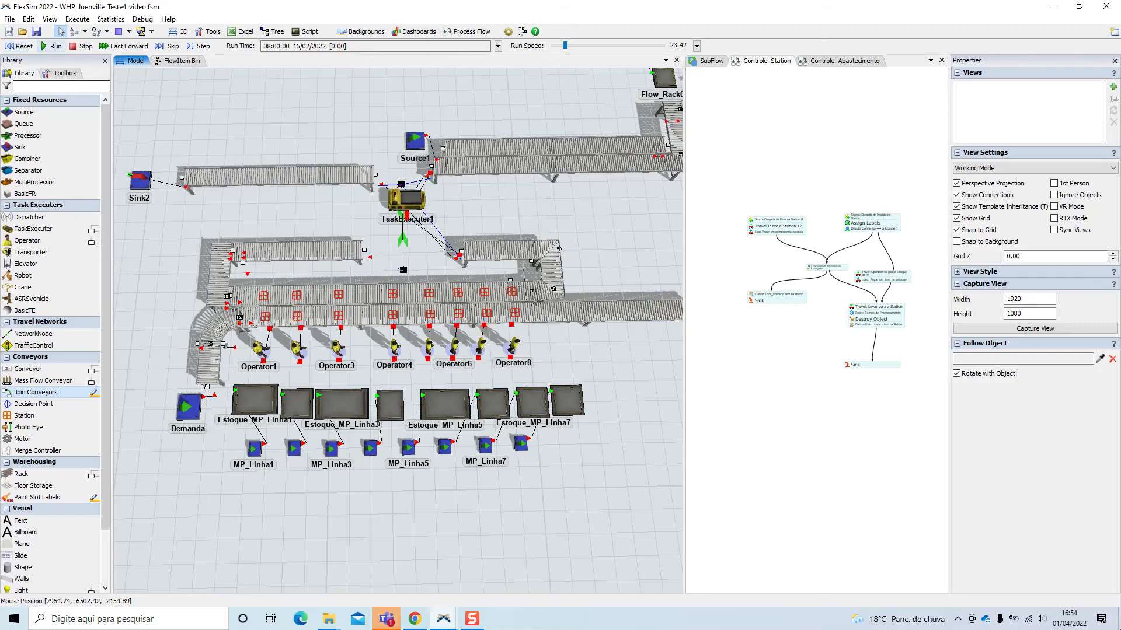